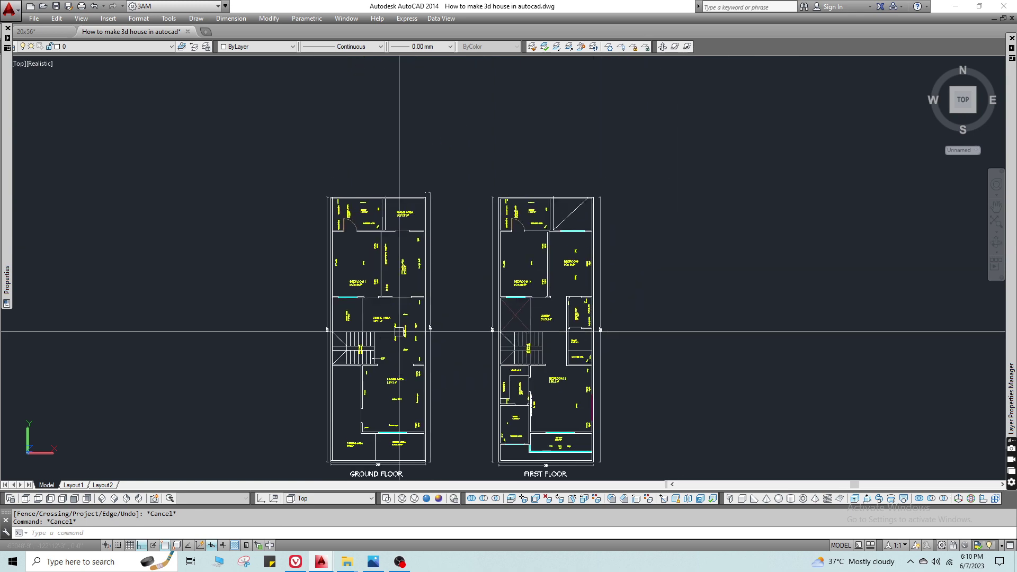
Examine the ground and first floor plans, and switch to the southeast isometric view.
mouse_move(403, 349)
middle_down()
mouse_move(406, 201)
mouse_move(419, 476)
middle_up()
scroll(419, 318, up, 3)
scroll(423, 328, down, 3)
scroll(424, 296, up, 3)
scroll(427, 293, down, 3)
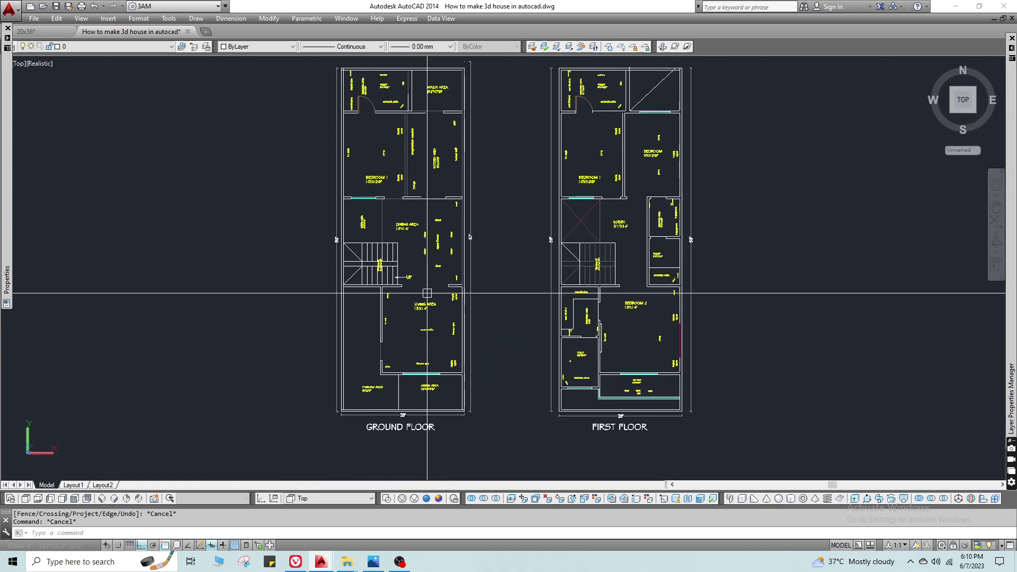
middle_drag(428, 325, 470, 279)
scroll(470, 279, up, 2)
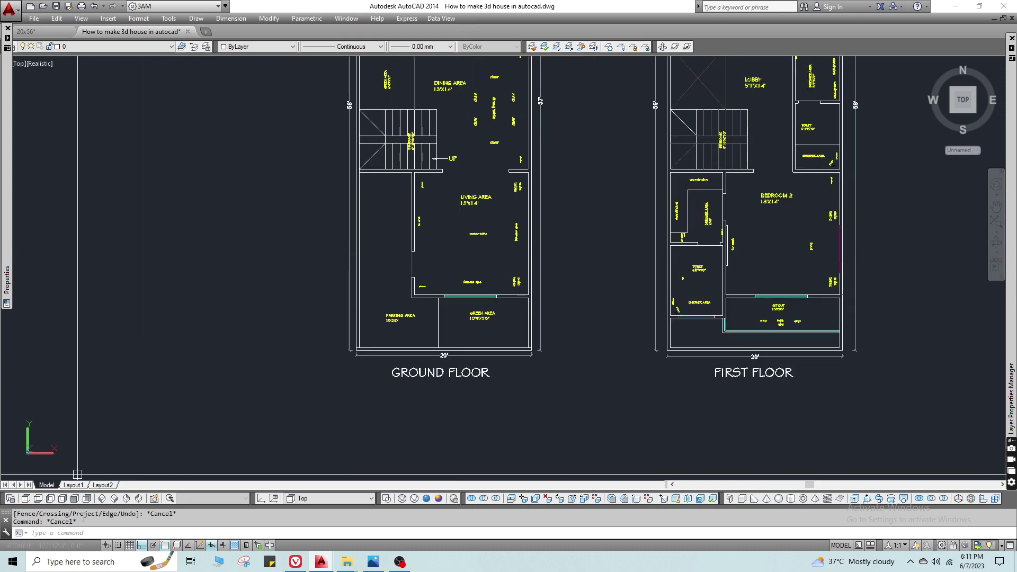
click(114, 499)
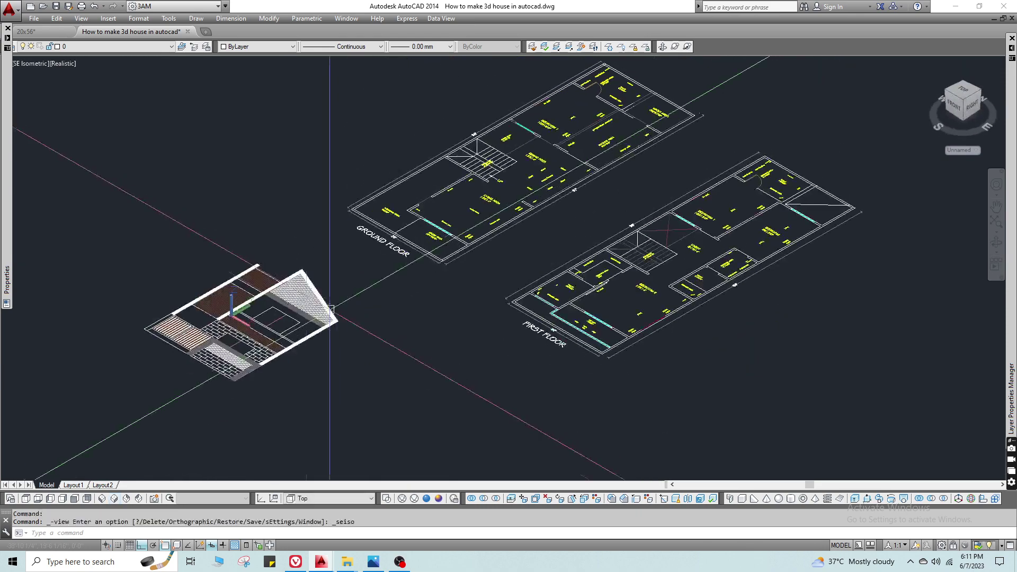
key(Escape)
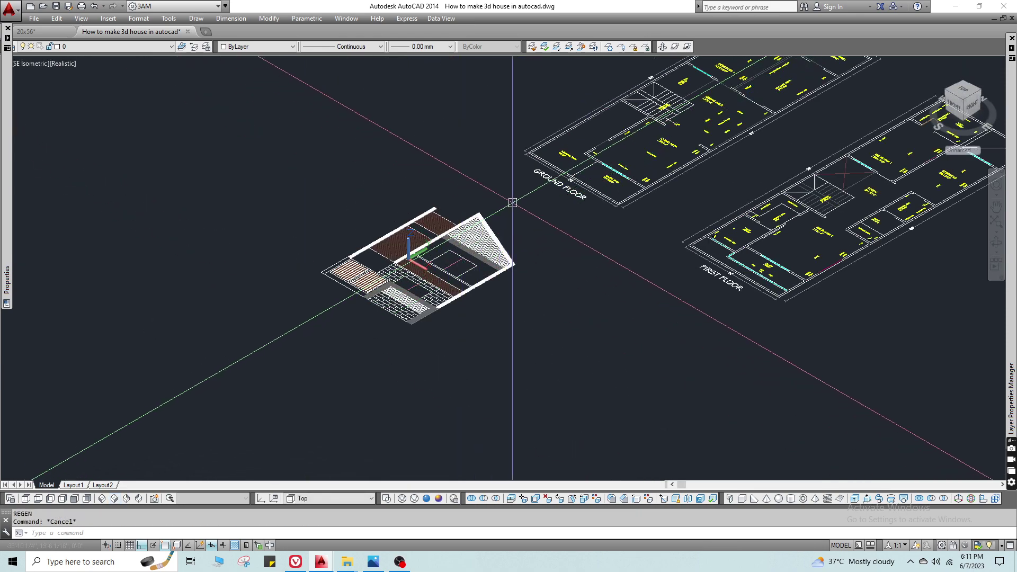
click(533, 185)
click(354, 341)
text(m)
key(Return)
scroll(451, 320, up, 2)
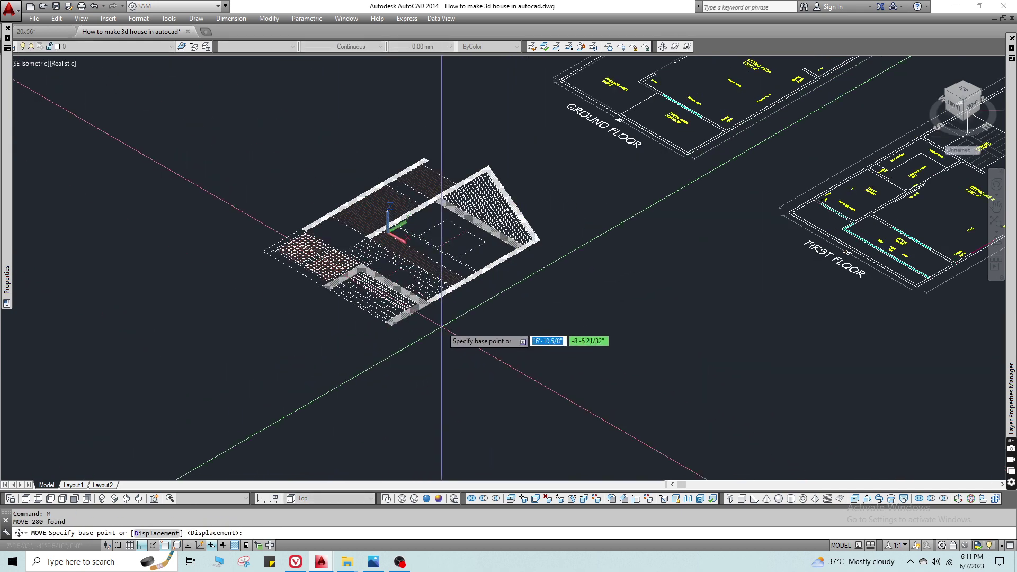
click(441, 327)
key(Escape)
middle_drag(442, 327, 389, 352)
key(Escape)
text(re)
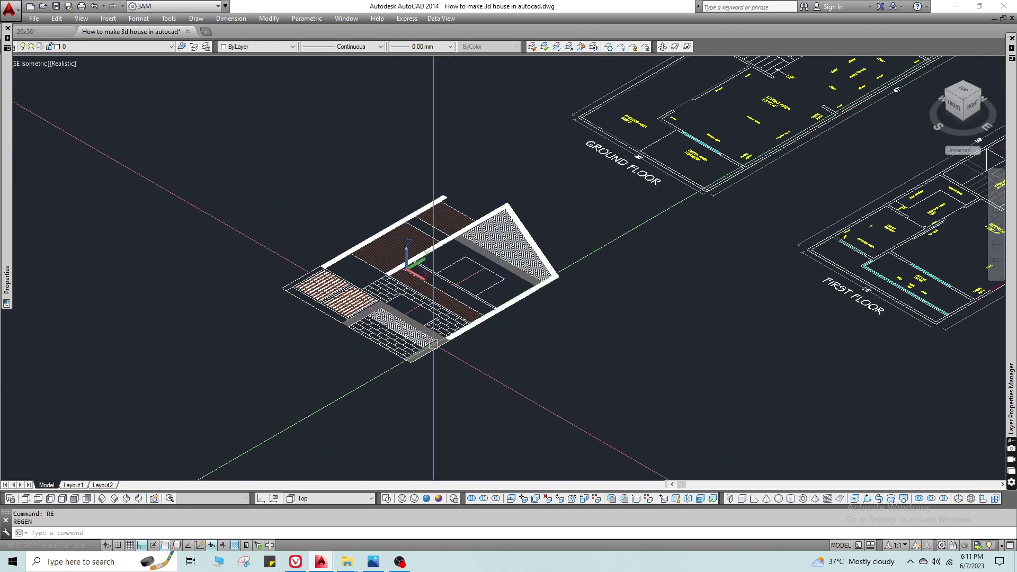
Set the UCS to Left and rotate the whole front elevation drawing so it stands upright.
click(312, 498)
click(303, 554)
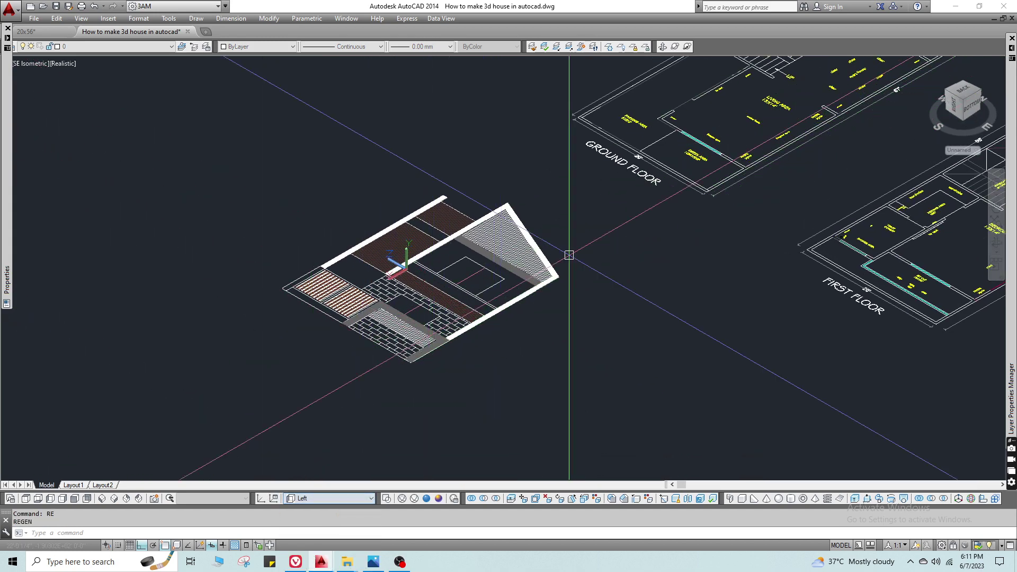
click(522, 227)
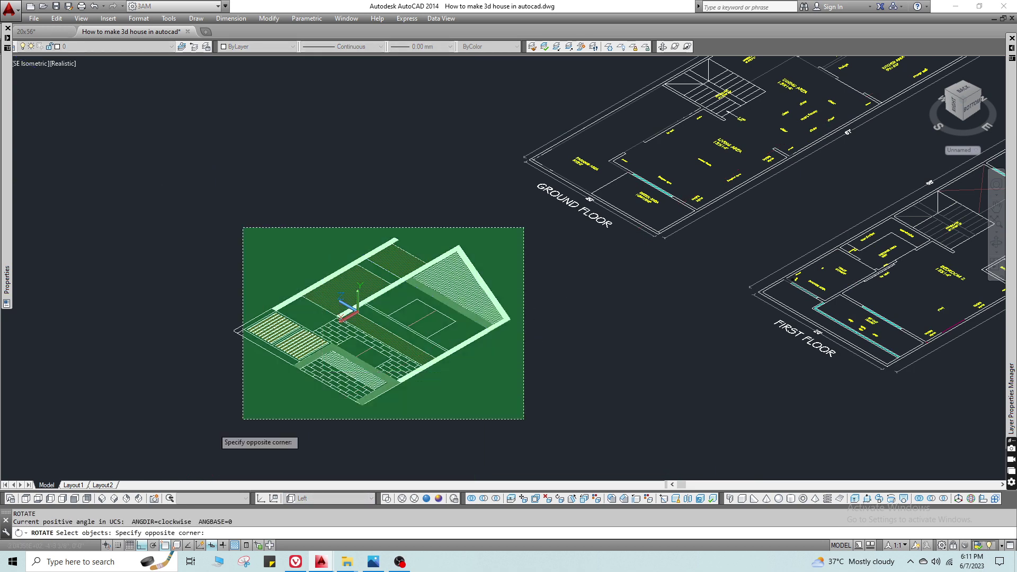
click(242, 419)
key(Return)
scroll(339, 389, up, 2)
scroll(368, 409, down, 3)
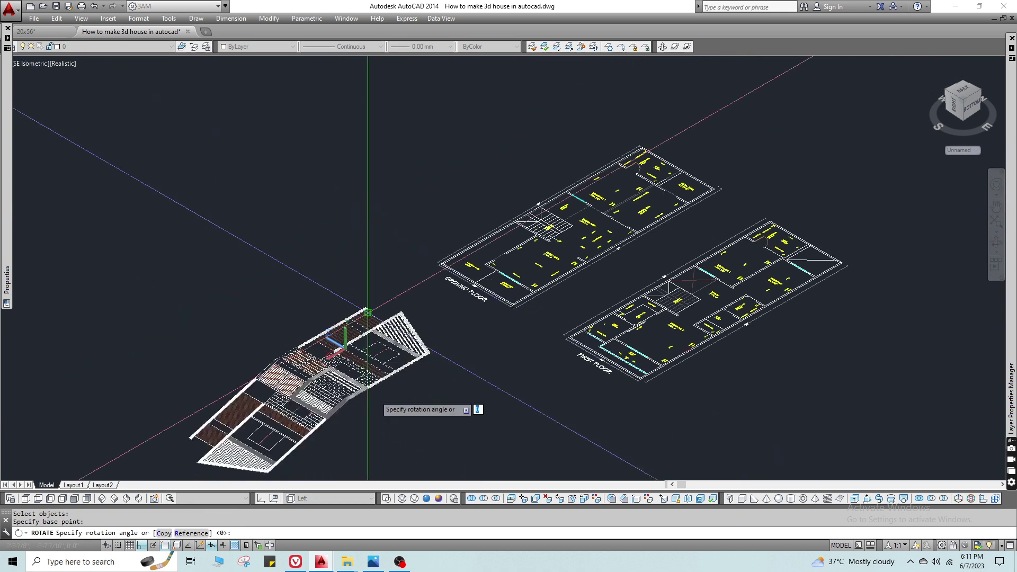
click(359, 423)
Move the upright elevation along the X axis, away from the floor plans.
text(m)
key(Return)
text(p)
key(Return)
key(Return)
click(379, 366)
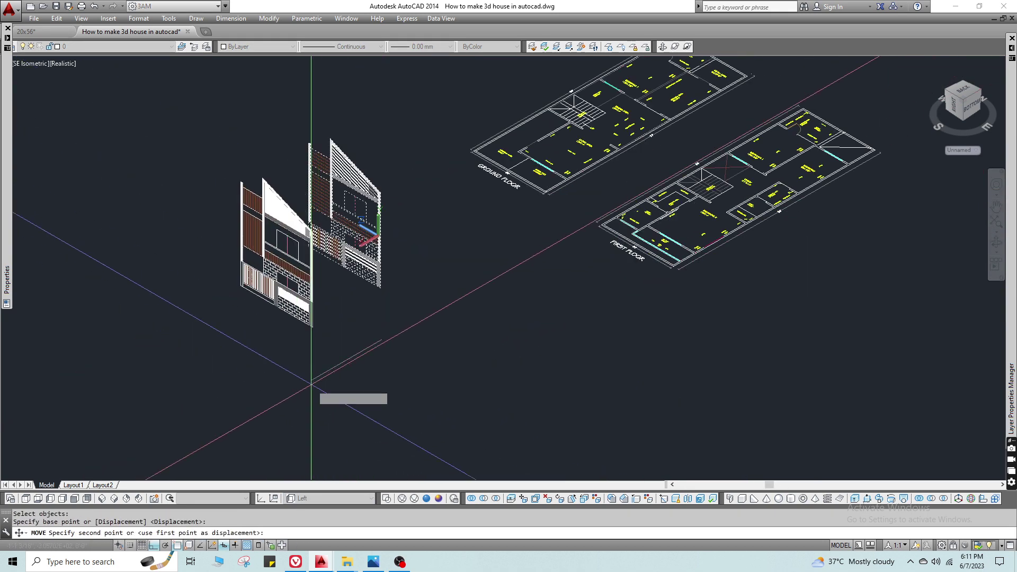
click(285, 358)
scroll(243, 303, up, 3)
key(Escape)
Measure the vertical distance from the grey band under the sloped roof down to the lower cladding.
text(di)
key(Return)
scroll(247, 244, up, 3)
middle_drag(232, 255, 263, 262)
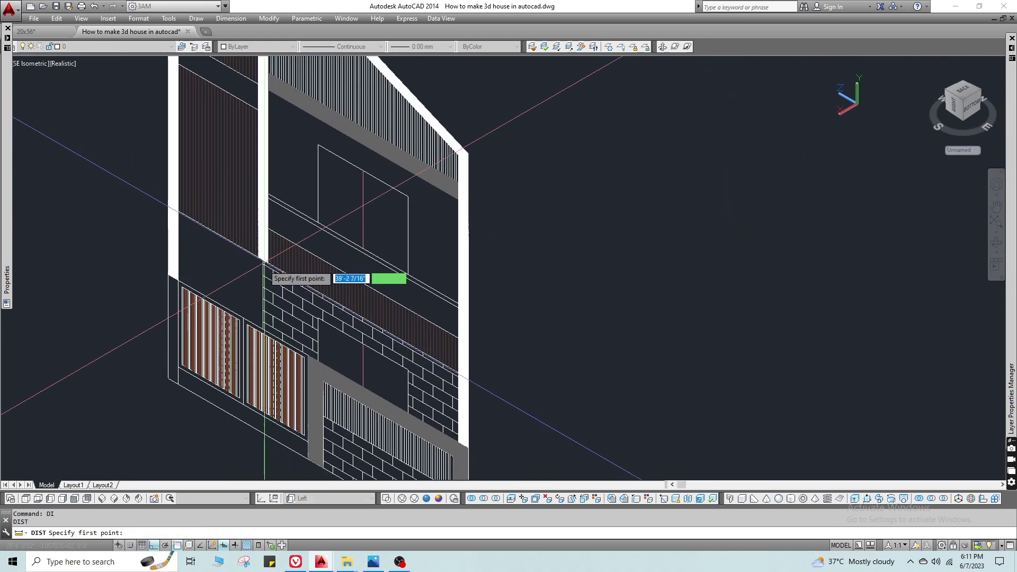
scroll(320, 293, down, 5)
scroll(319, 235, up, 4)
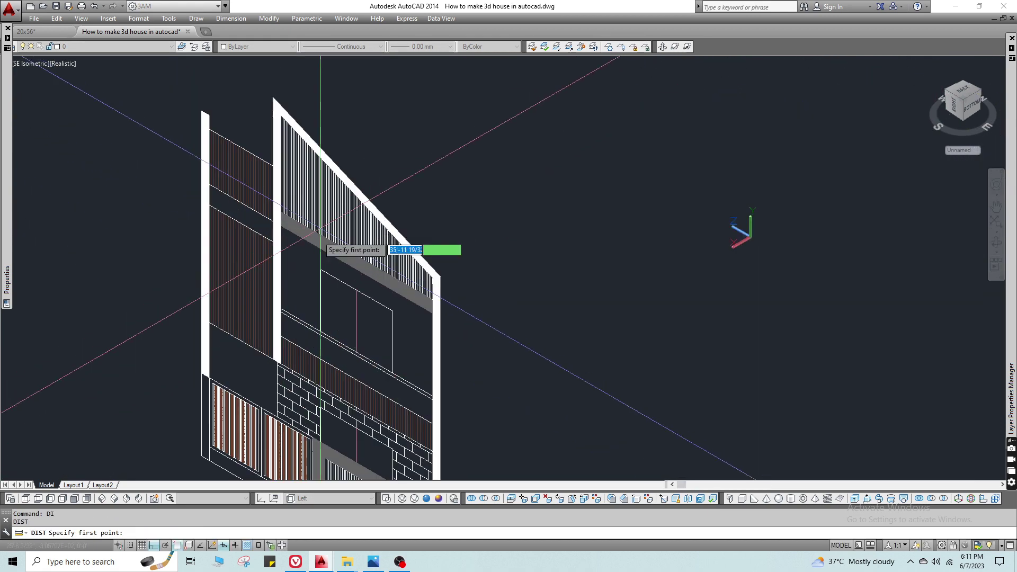
scroll(319, 245, up, 2)
key(Escape)
key(Return)
click(315, 245)
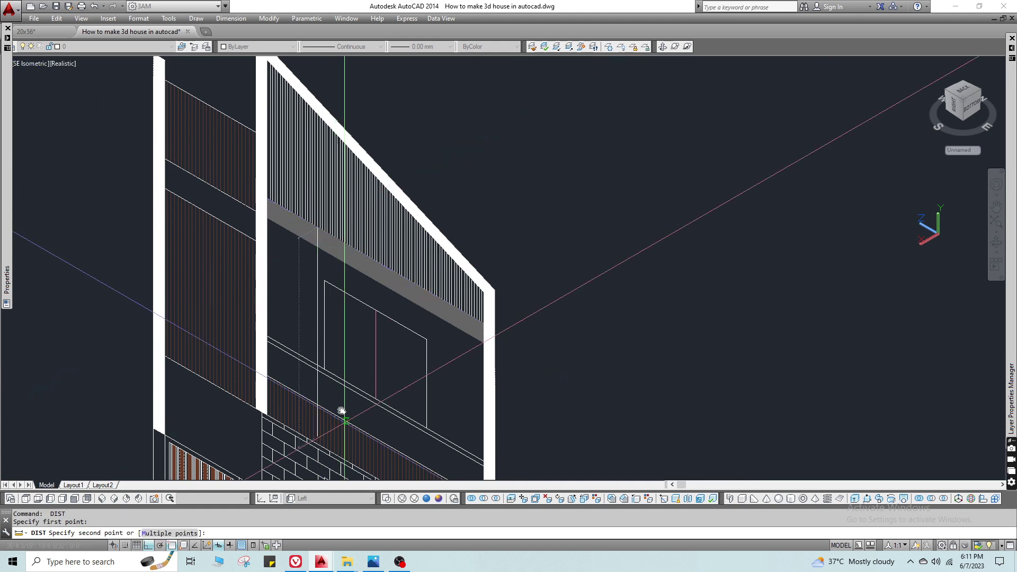
middle_drag(340, 411, 337, 331)
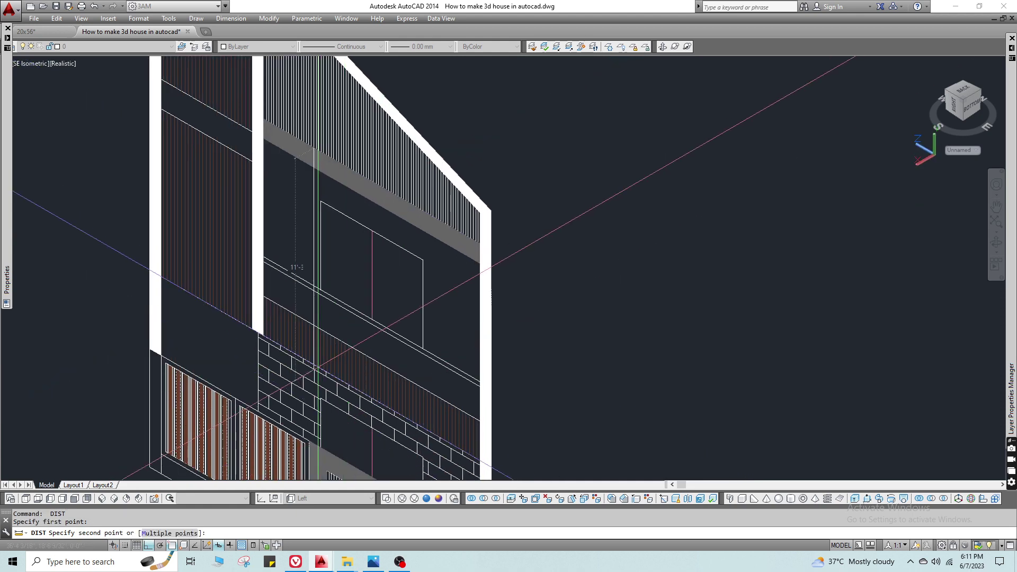
key(Escape)
text(co)
key(Return)
click(312, 338)
middle_drag(309, 345, 297, 266)
key(Return)
click(304, 326)
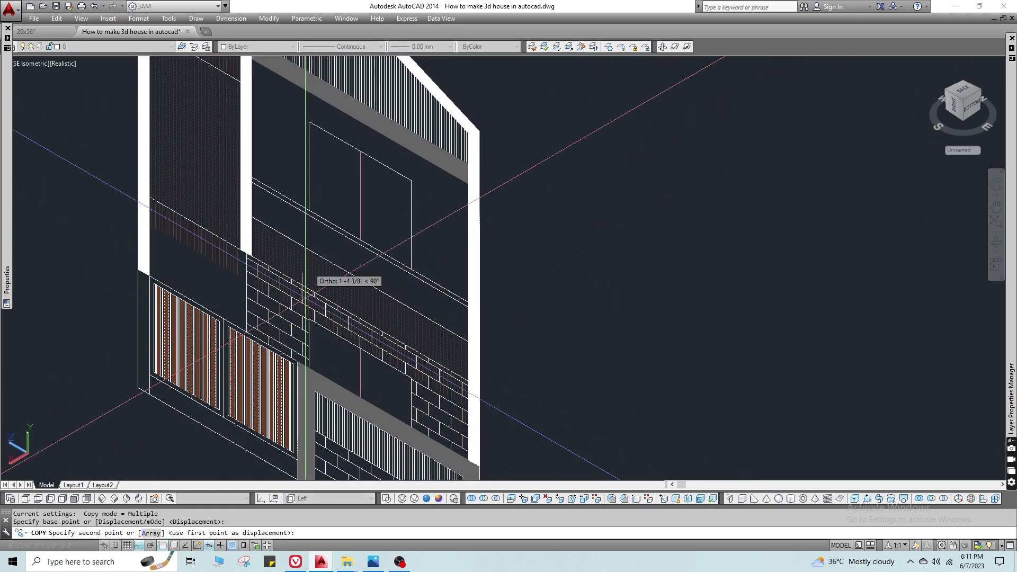
key(Escape)
Copy the line along the top edge of the lower cladding band 12 inches downward.
click(329, 236)
click(311, 272)
scroll(354, 274, down, 3)
text(co)
key(Return)
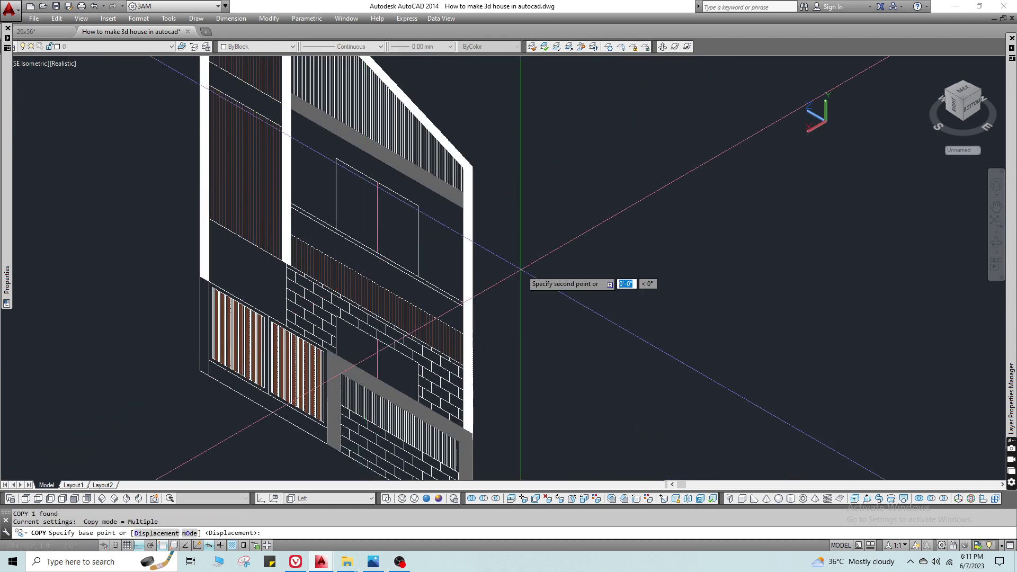
click(522, 277)
text(12)
key(Return)
key(Escape)
Move the copied line sideways along the Z axis, clear of the elevation's edge.
scroll(421, 321, down, 2)
text(m)
key(Return)
text(l)
key(Return)
key(Return)
click(455, 325)
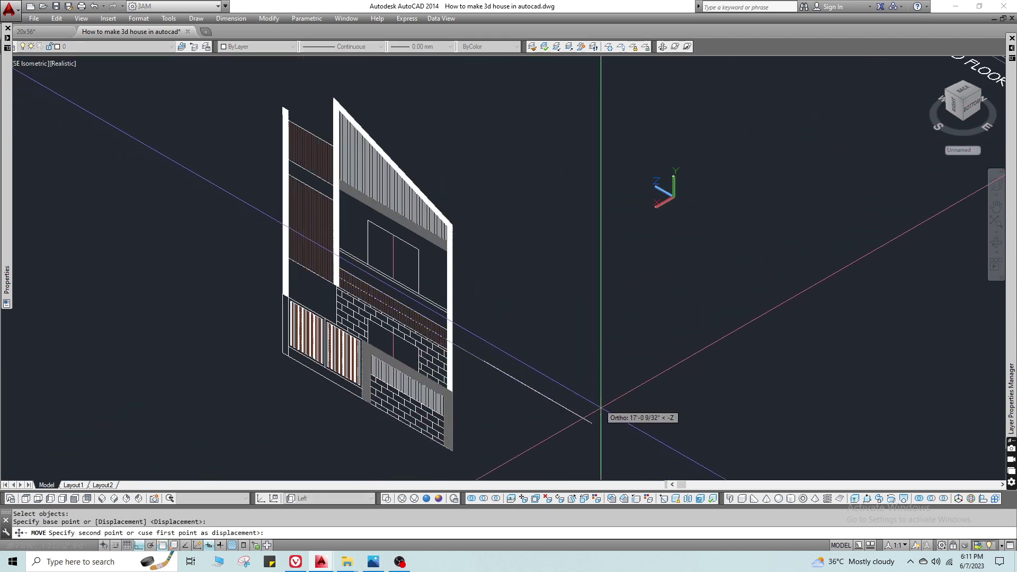
click(578, 395)
Stretch the outer end of the moved line inward to leave a short level mark beside the elevation.
text(s)
key(Return)
click(602, 384)
click(594, 417)
key(Return)
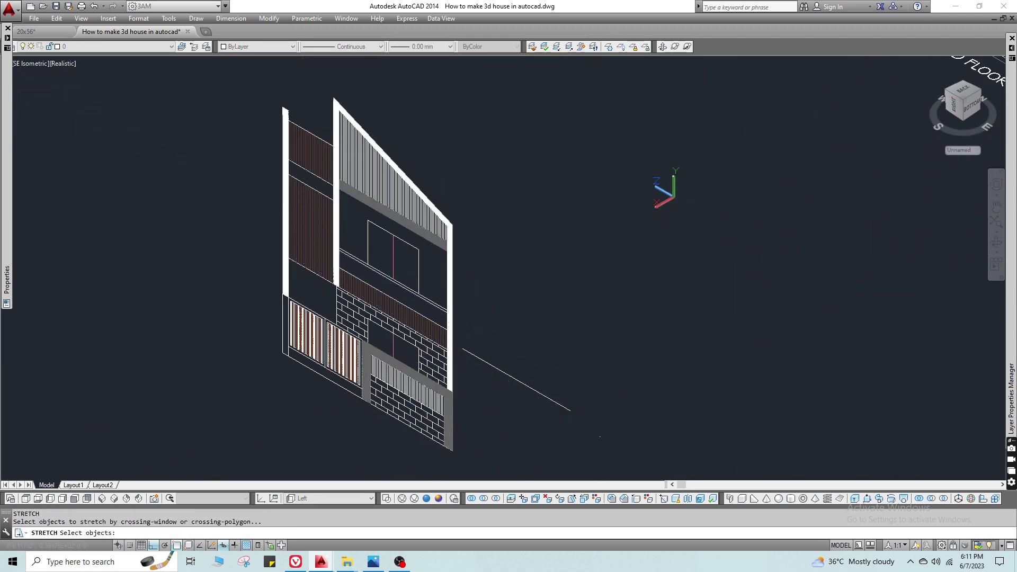
key(Return)
click(578, 450)
key(Escape)
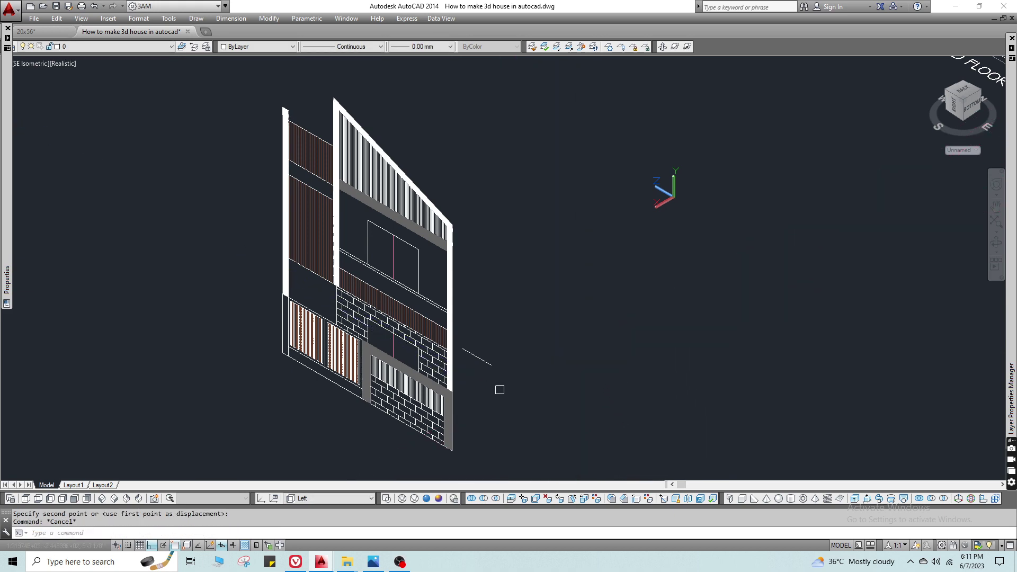
Copy the short level line 120 inches upward.
click(499, 390)
click(483, 353)
key(Return)
click(483, 354)
text(12)
key(Escape)
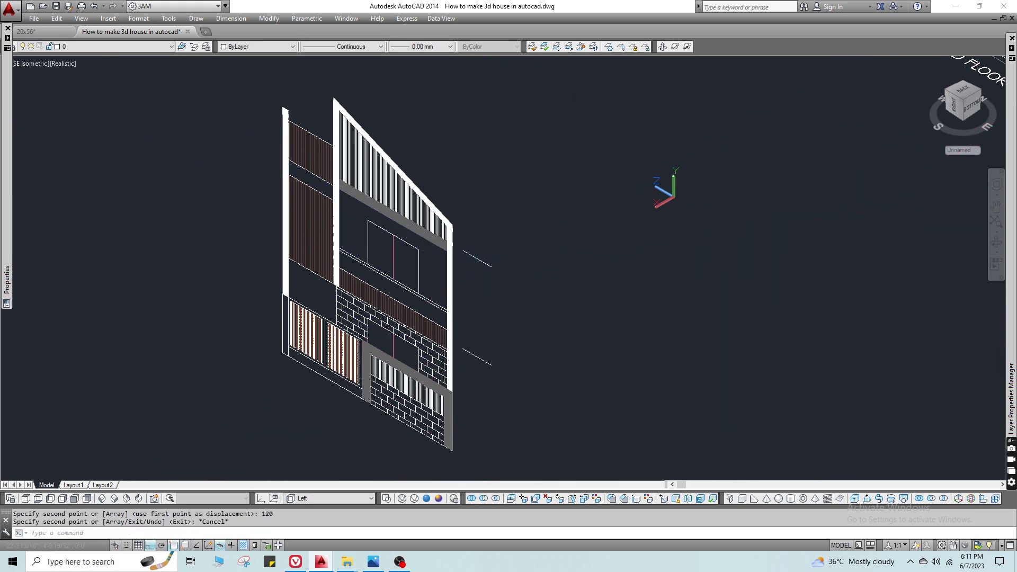
Copy both short level lines to the opposite side of the elevation.
click(499, 233)
click(449, 353)
key(Escape)
click(478, 399)
click(469, 241)
shift+middle_drag(470, 241, 487, 234)
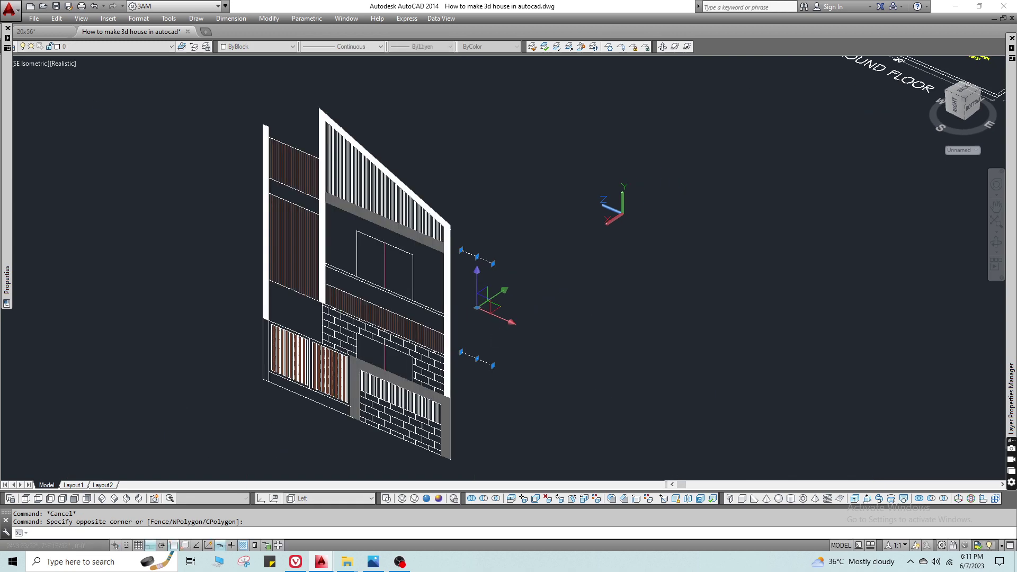
key(Return)
click(461, 352)
middle_drag(391, 323, 489, 352)
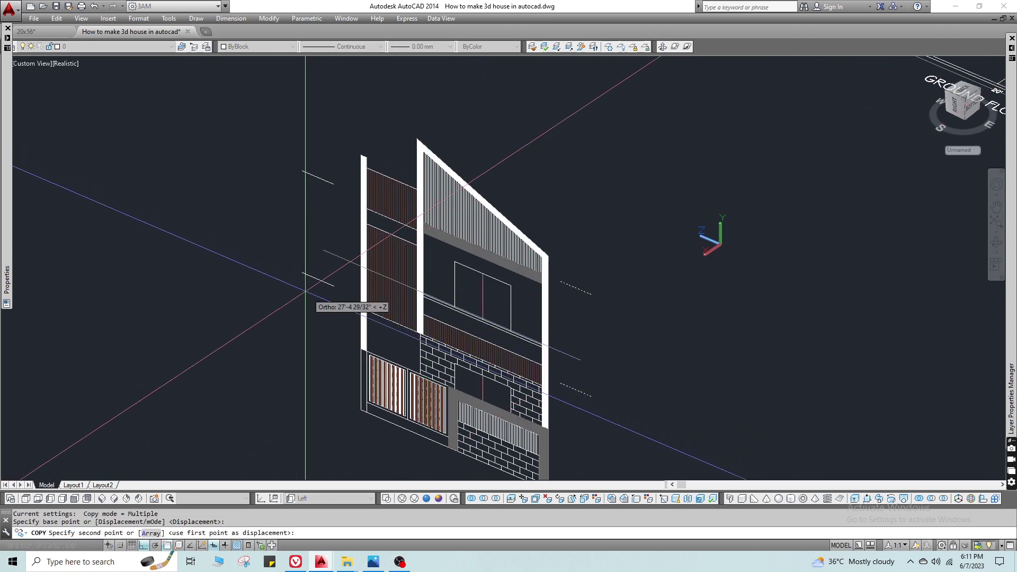
click(322, 312)
key(Escape)
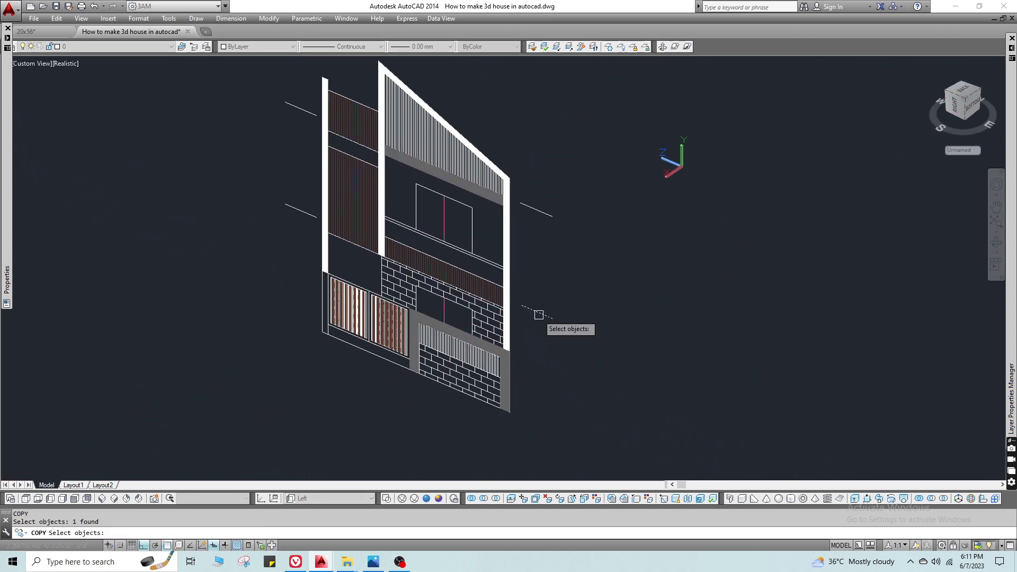
Copy the lower level line down to the base of the elevation and regenerate the drawing.
scroll(540, 412, up, 5)
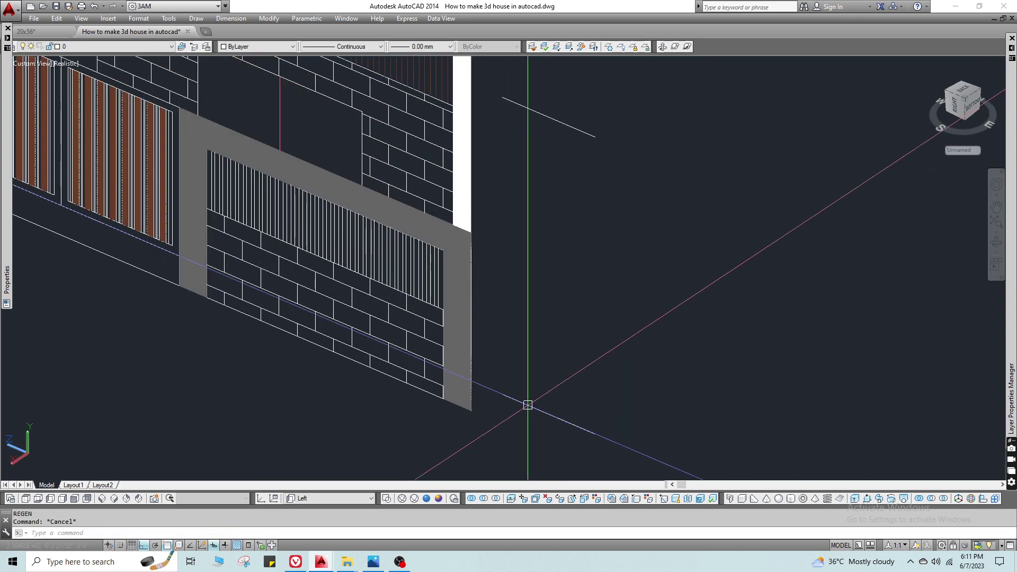
key(Escape)
scroll(528, 404, down, 4)
middle_drag(551, 355, 468, 431)
scroll(458, 381, down, 2)
text(re)
key(Return)
Measure from the level line beside the lower cladding to the top edge of the upper window.
shift+middle_drag(469, 383, 498, 361)
middle_drag(533, 303, 438, 345)
scroll(407, 360, up, 2)
text(di)
key(Return)
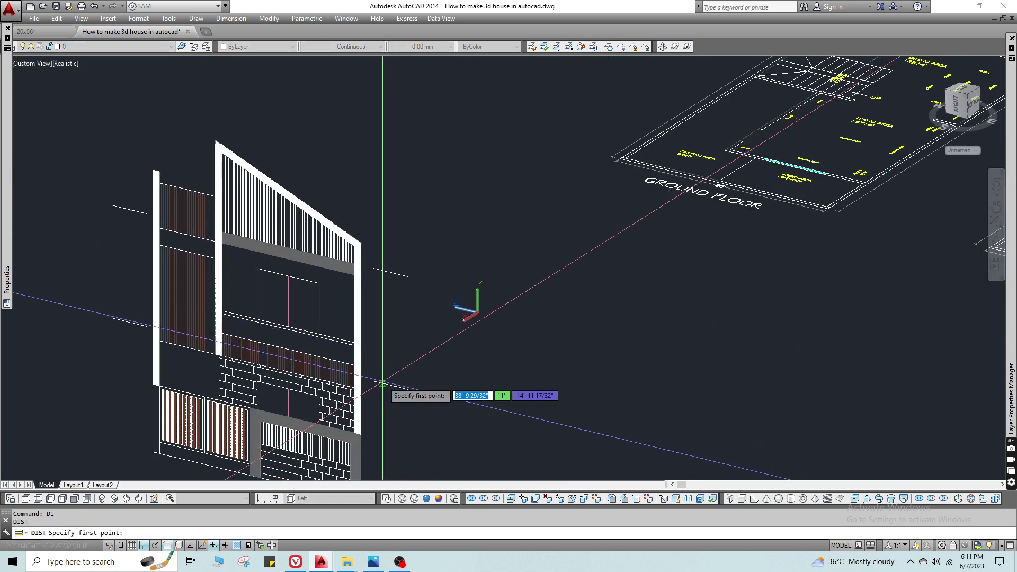
click(299, 282)
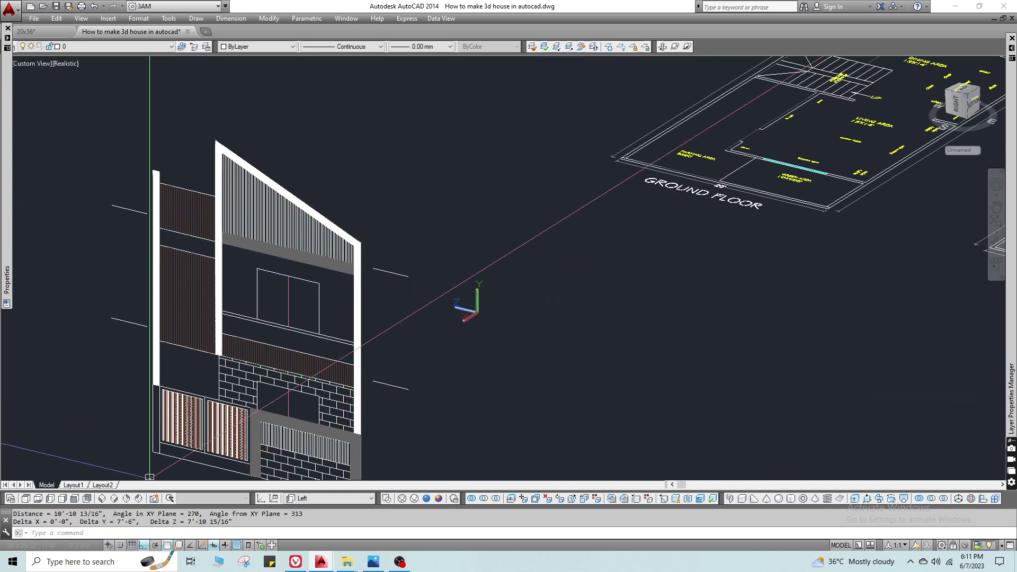
key(Escape)
Return to the ground floor plan and switch to the top view in 2D wireframe display.
middle_drag(459, 329, 620, 272)
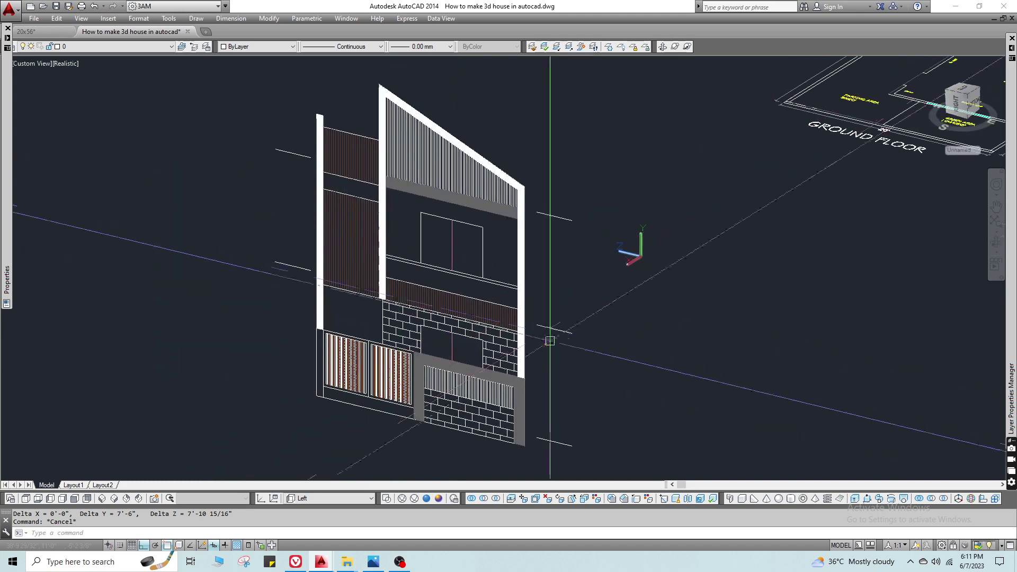
scroll(549, 340, down, 2)
middle_drag(549, 340, 349, 365)
key(Escape)
text(re)
key(Return)
middle_drag(579, 228, 520, 359)
scroll(424, 313, up, 4)
key(Escape)
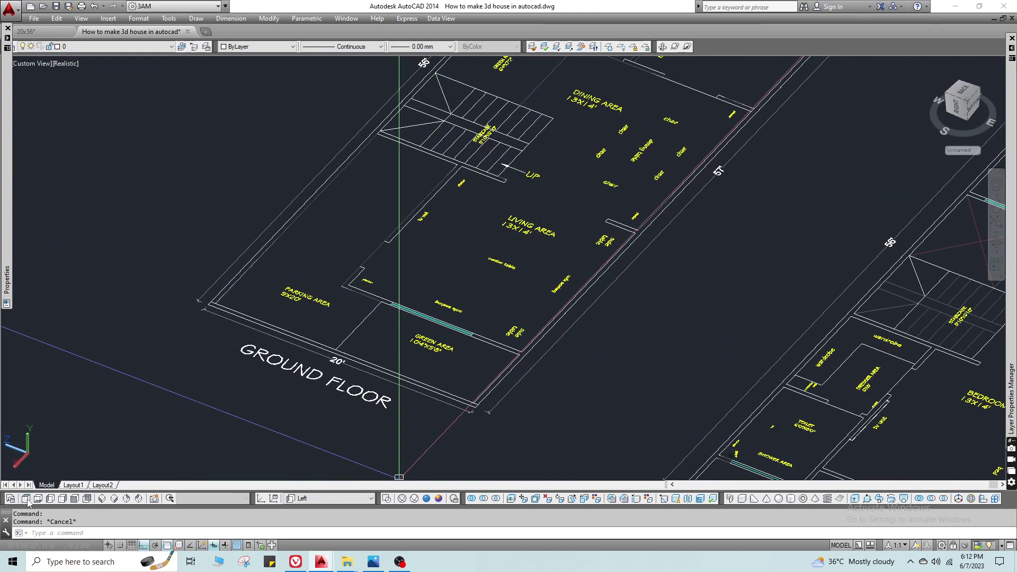
click(25, 498)
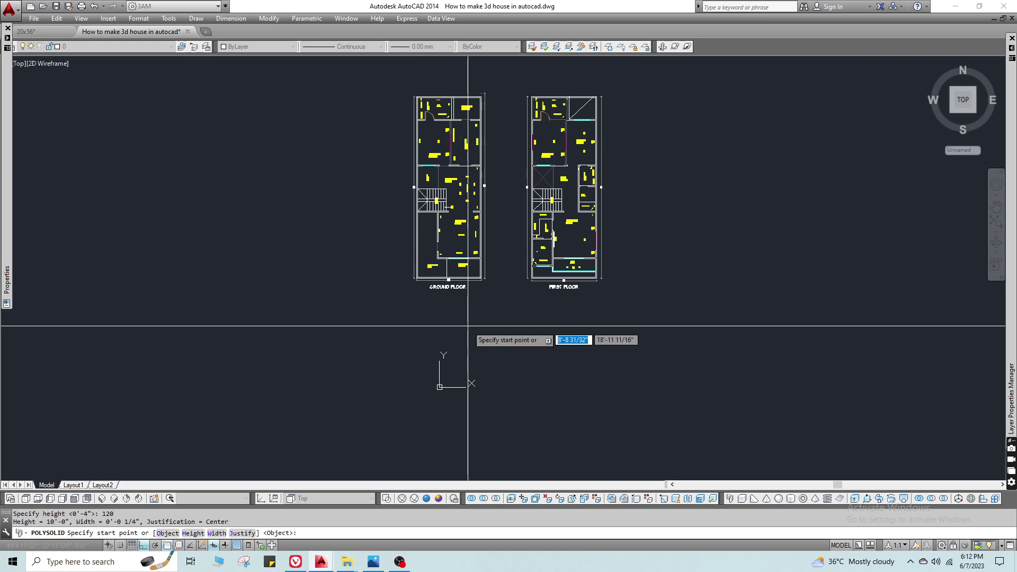
Set the Polysolid height to 120 inches, its width to the 4-inch wall thickness picked on the plan, and its justification to Left.
scroll(469, 325, up, 6)
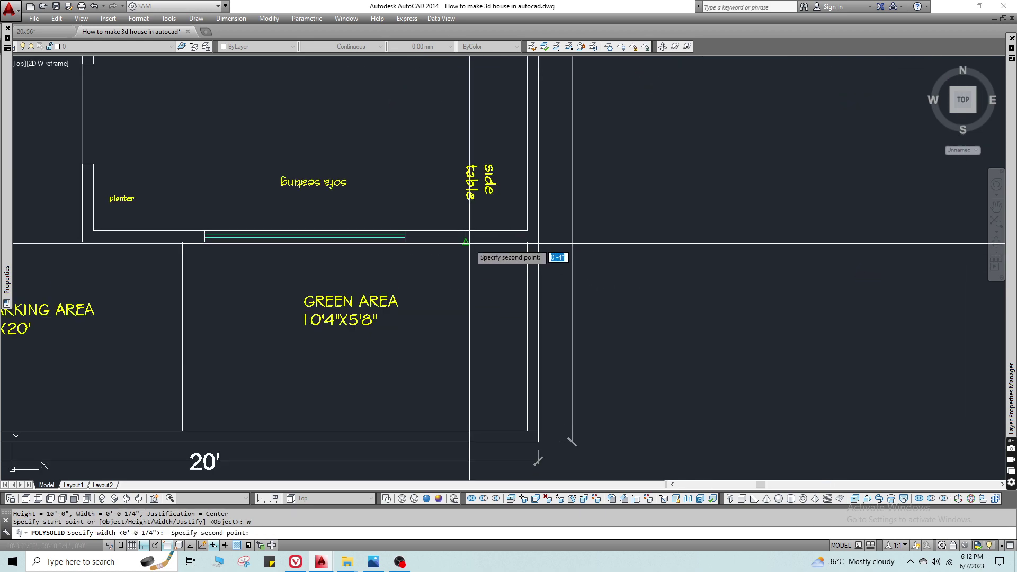
click(469, 243)
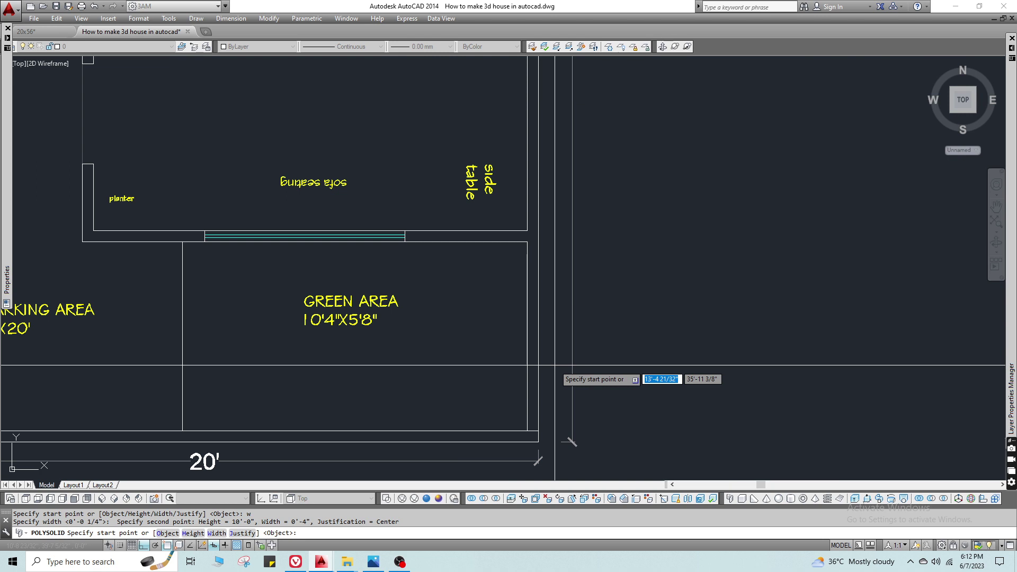
click(581, 393)
Start the wall polysolid at the right inner corner of the green area and run it along the living area's front wall to its left corner.
click(527, 241)
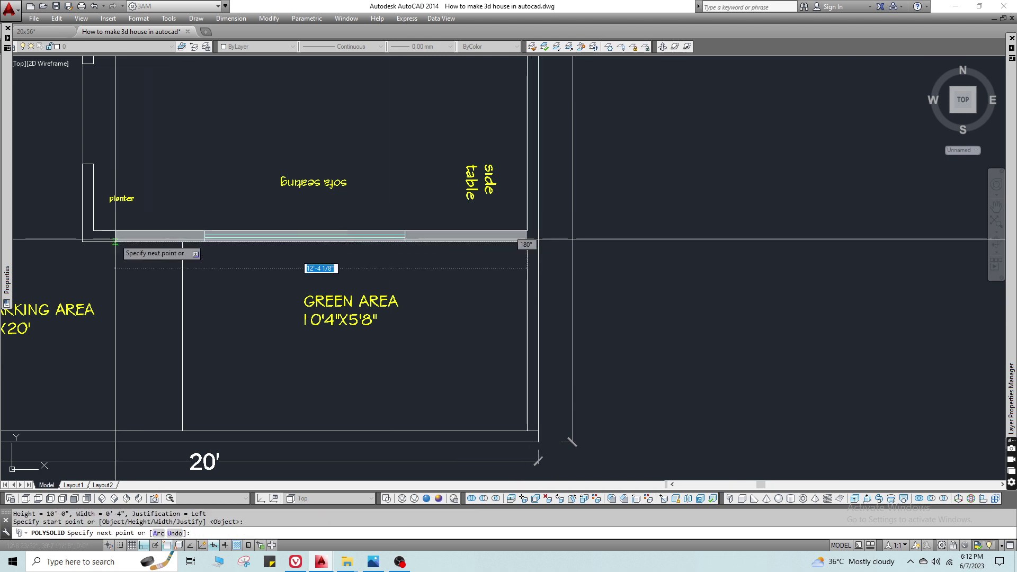
middle_drag(78, 255, 342, 261)
click(346, 240)
scroll(389, 129, down, 2)
key(ctrl+z)
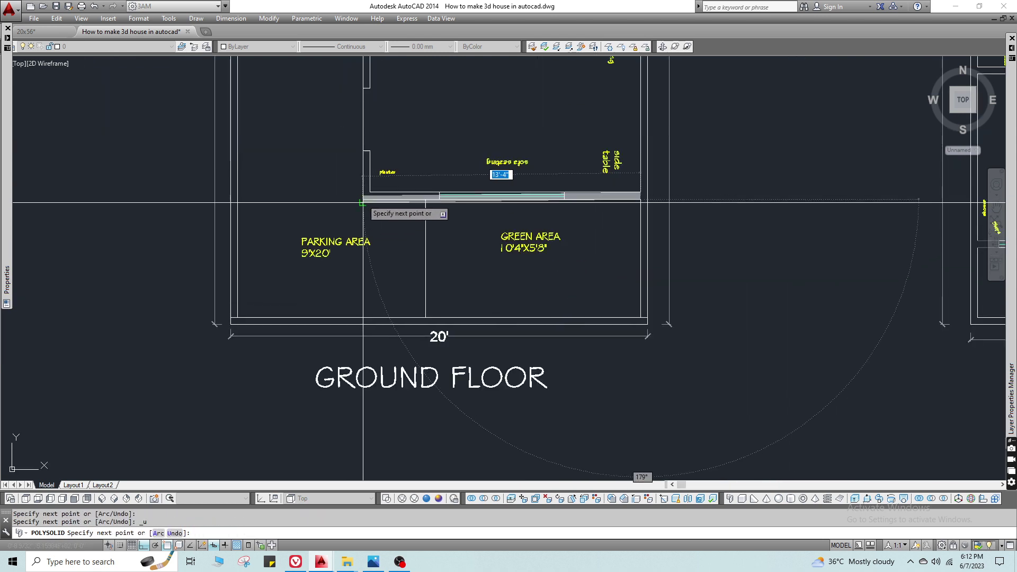
middle_drag(411, 343, 423, 509)
middle_drag(365, 275, 378, 414)
scroll(382, 295, up, 4)
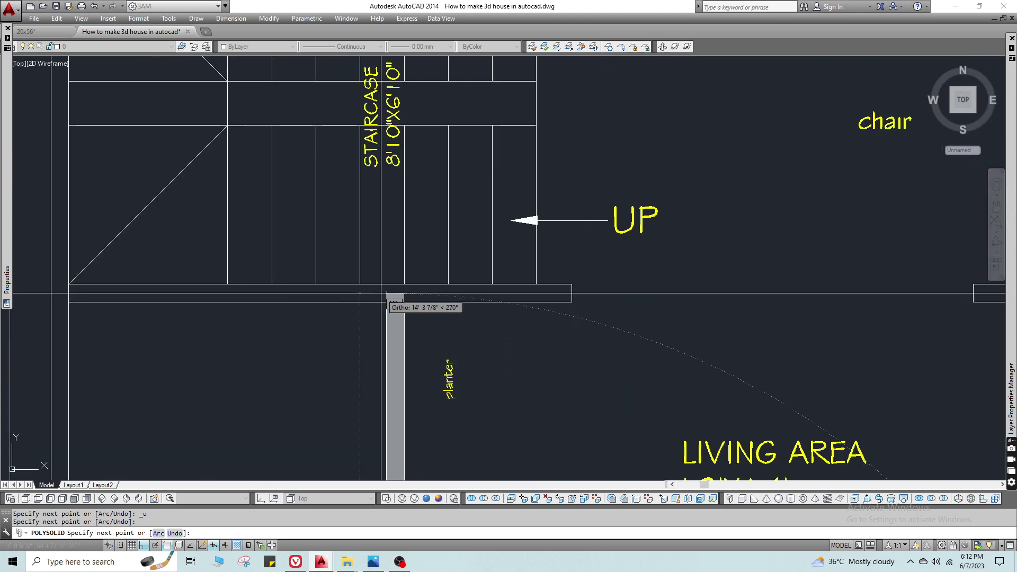
Continue the wall polysolid past the planter, along the staircase's front wall and up the outer left side to the plan's rear left corner.
click(386, 302)
middle_drag(119, 300, 238, 525)
scroll(222, 270, up, 2)
click(159, 267)
scroll(160, 265, down, 4)
middle_drag(204, 159, 224, 417)
scroll(220, 290, down, 2)
middle_drag(208, 131, 209, 561)
click(219, 280)
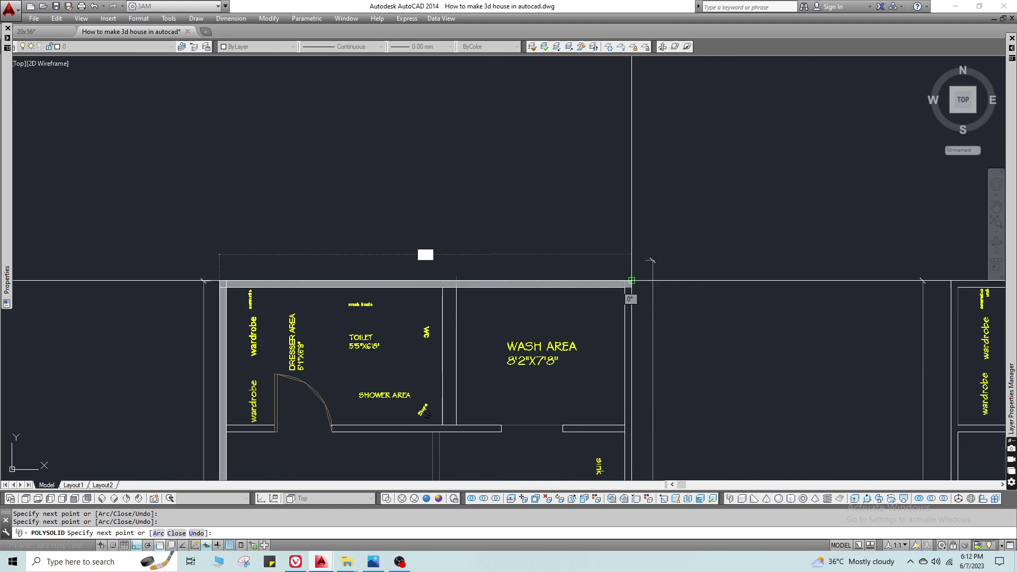
Run the wall polysolid along the rear wall and down the outer right side to the ground floor's front right corner, and finish it.
scroll(631, 280, down, 5)
scroll(520, 246, up, 8)
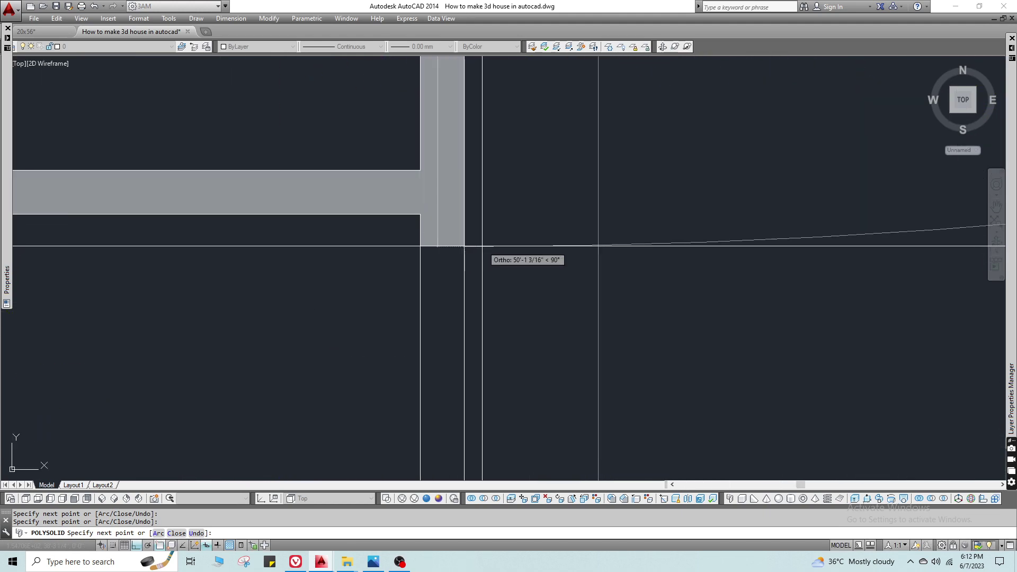
scroll(482, 246, down, 4)
scroll(477, 284, up, 4)
scroll(484, 291, down, 5)
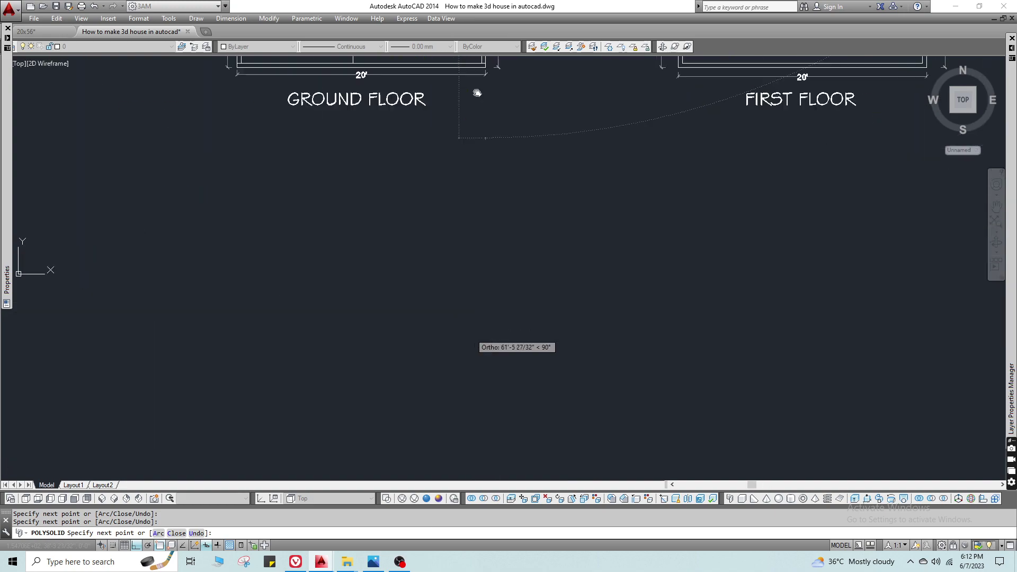
scroll(490, 305, up, 5)
middle_drag(508, 164, 470, 229)
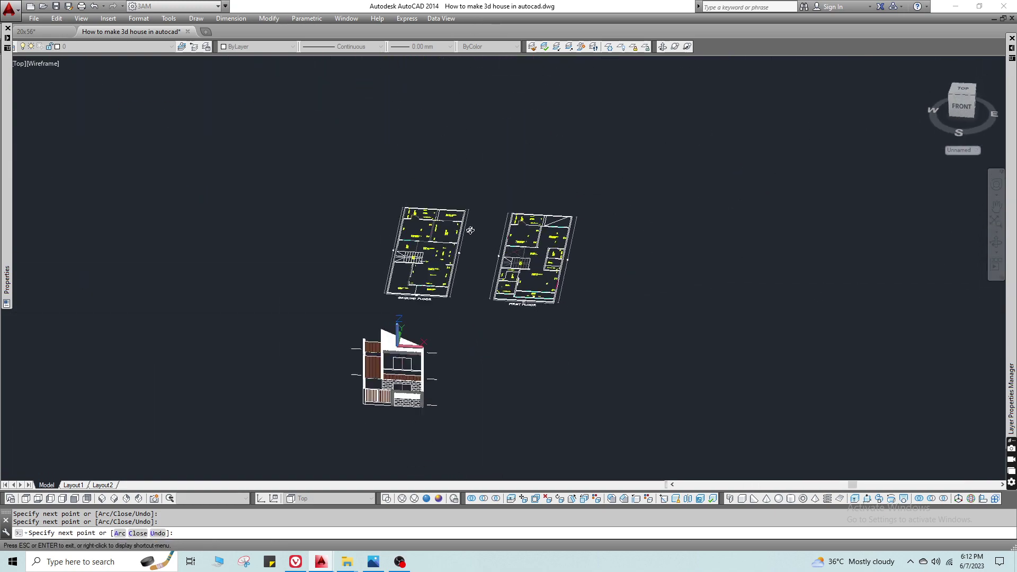
scroll(418, 399, up, 6)
scroll(445, 361, up, 2)
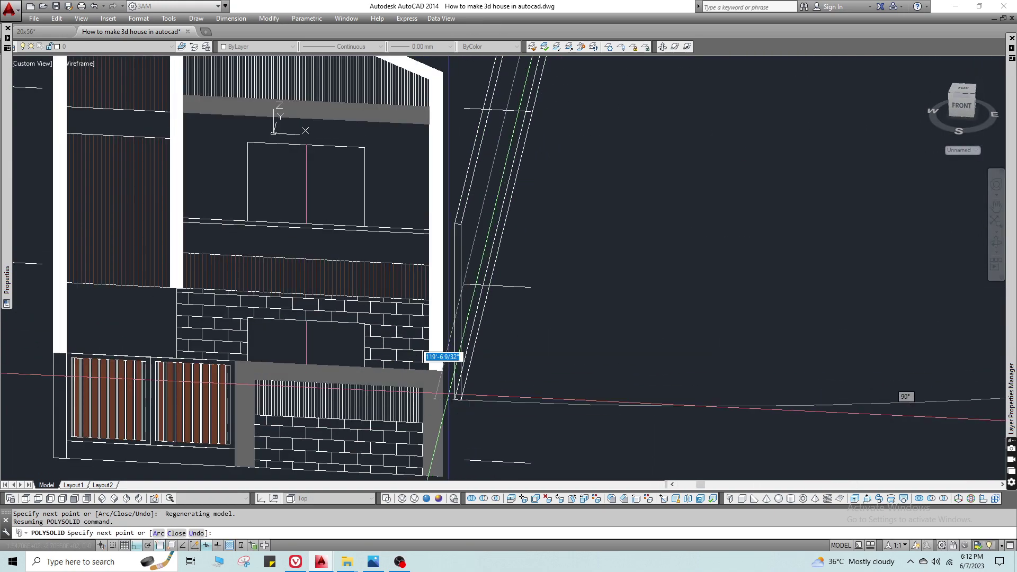
scroll(450, 302, down, 4)
middle_drag(588, 117, 438, 340)
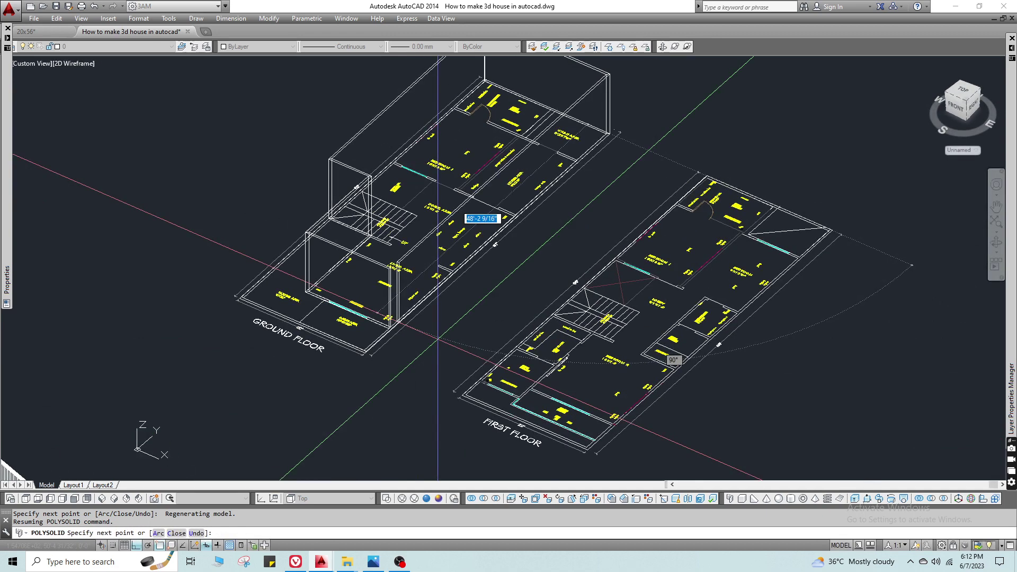
scroll(438, 337, up, 6)
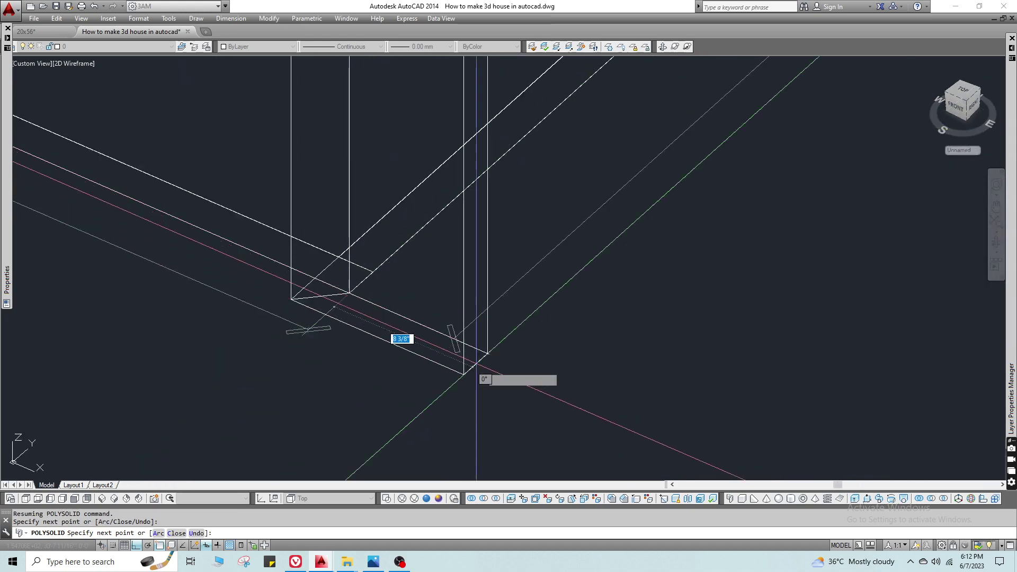
scroll(476, 365, down, 3)
key(space)
scroll(530, 333, down, 2)
middle_drag(556, 350, 701, 402)
scroll(700, 402, down, 2)
scroll(470, 267, up, 7)
key(space)
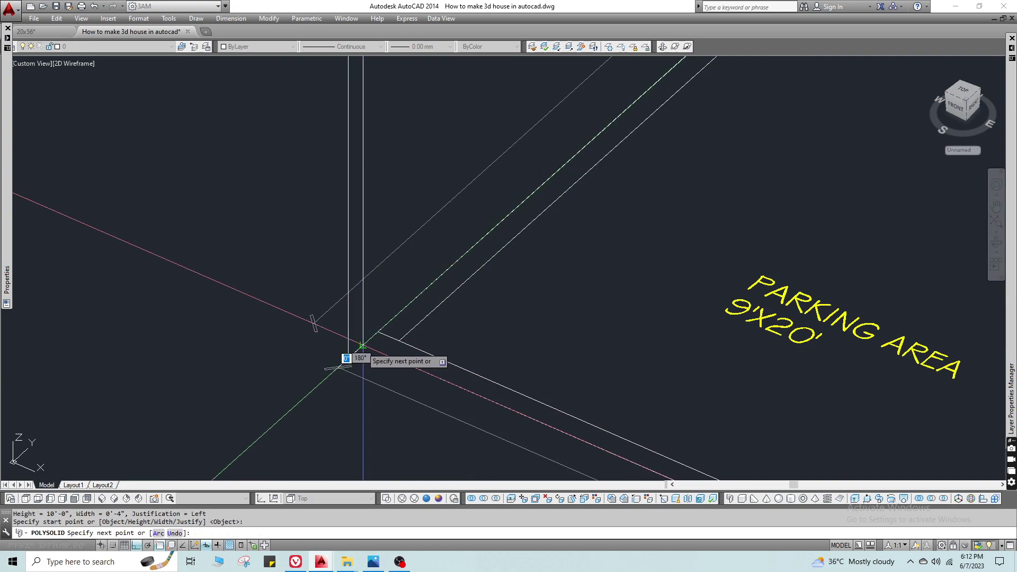
scroll(365, 343, down, 6)
middle_drag(500, 154, 462, 220)
scroll(542, 199, up, 6)
key(Escape)
key(space)
scroll(524, 292, down, 6)
middle_drag(572, 304, 591, 271)
scroll(553, 251, up, 4)
click(551, 234)
middle_drag(436, 366, 586, 57)
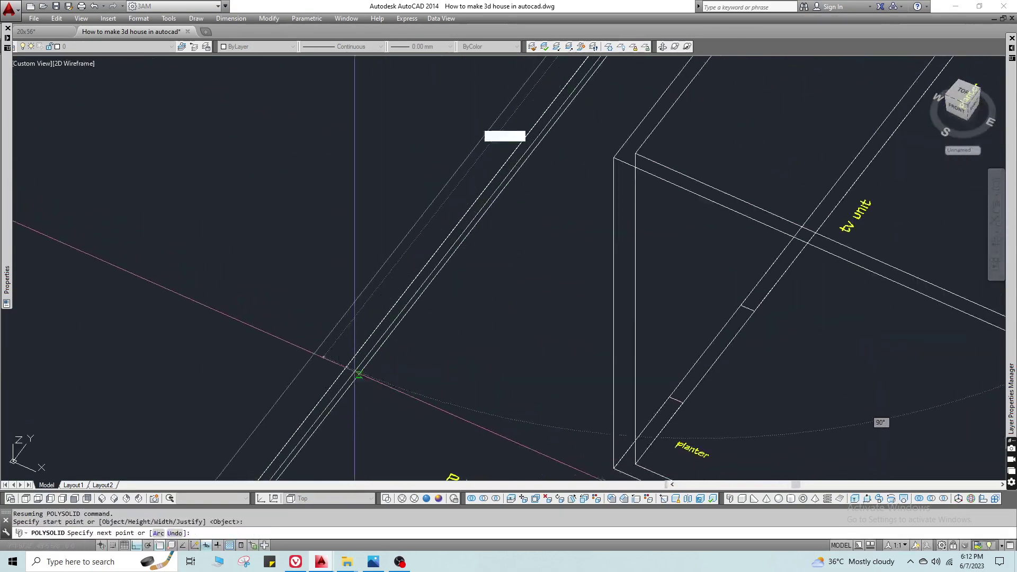
middle_drag(355, 373, 498, 142)
click(356, 309)
key(Escape)
Draw a wall polysolid along the parking area's outer left side from the front corner up to the staircase wall.
key(space)
click(353, 309)
scroll(356, 312, down, 4)
middle_drag(657, 60, 528, 287)
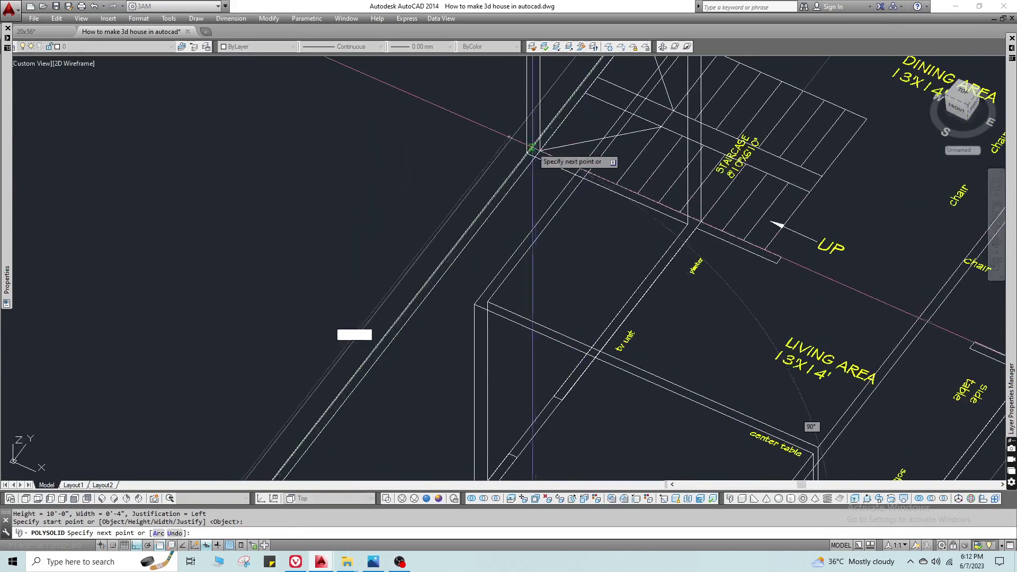
key(Escape)
Draw a front wall polysolid 6 feet high across the green area, from the parking divider to the front right corner.
scroll(416, 328, down, 5)
scroll(367, 279, up, 5)
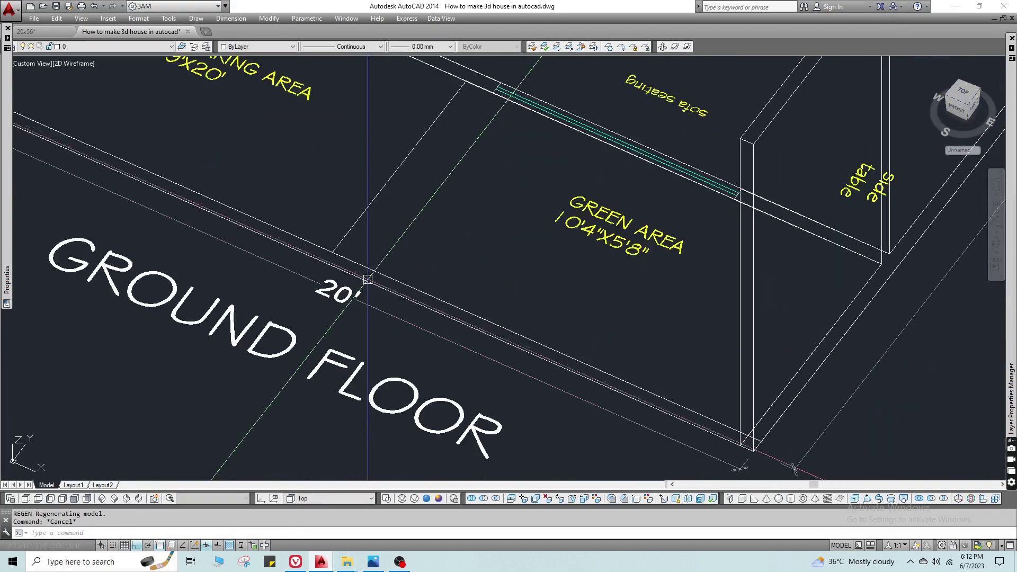
scroll(351, 357, down, 7)
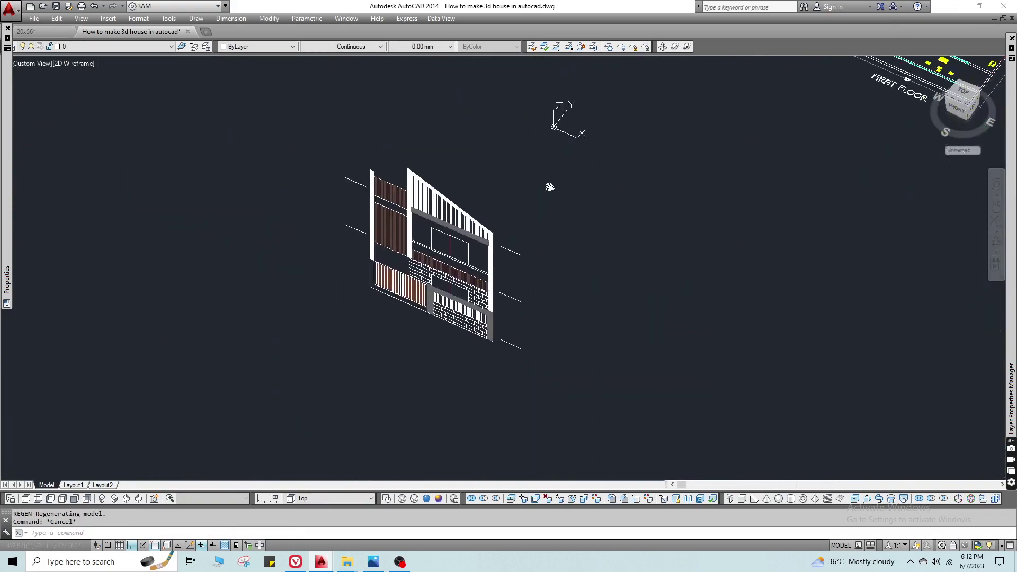
scroll(530, 206, up, 5)
scroll(483, 301, up, 4)
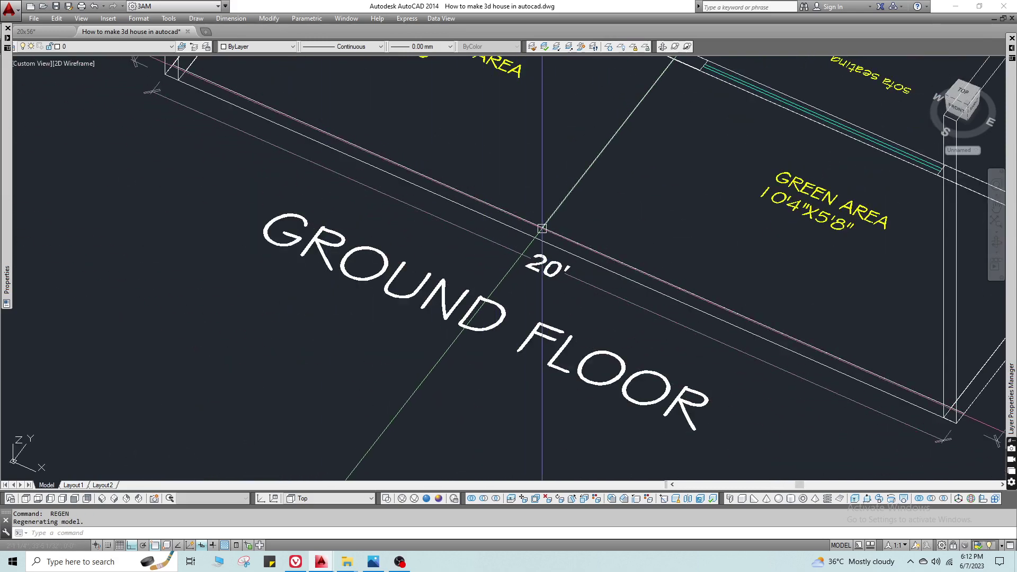
click(728, 501)
middle_drag(662, 360, 460, 289)
text(h)
key(Return)
middle_drag(503, 157, 516, 227)
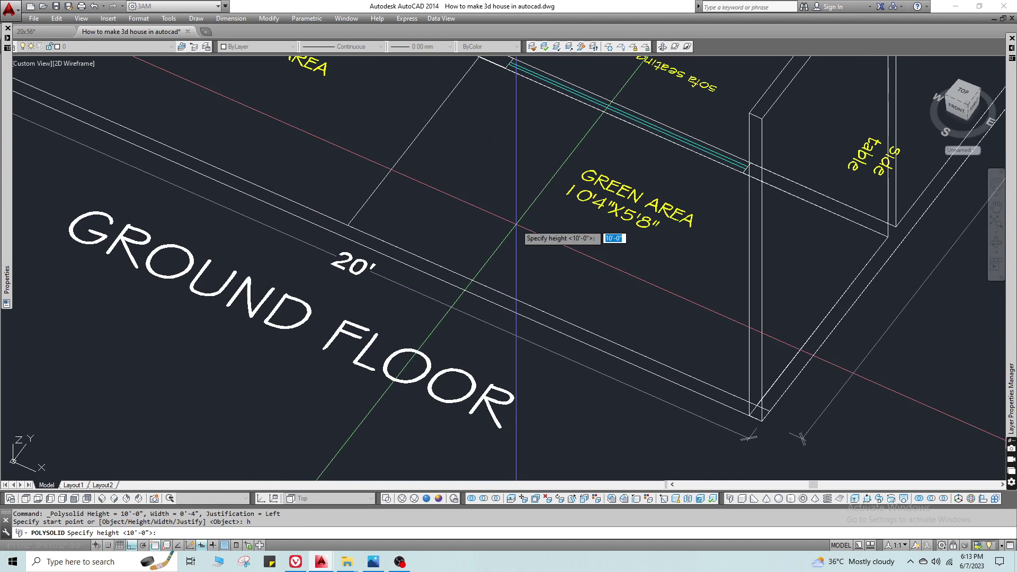
text(6)
key(Return)
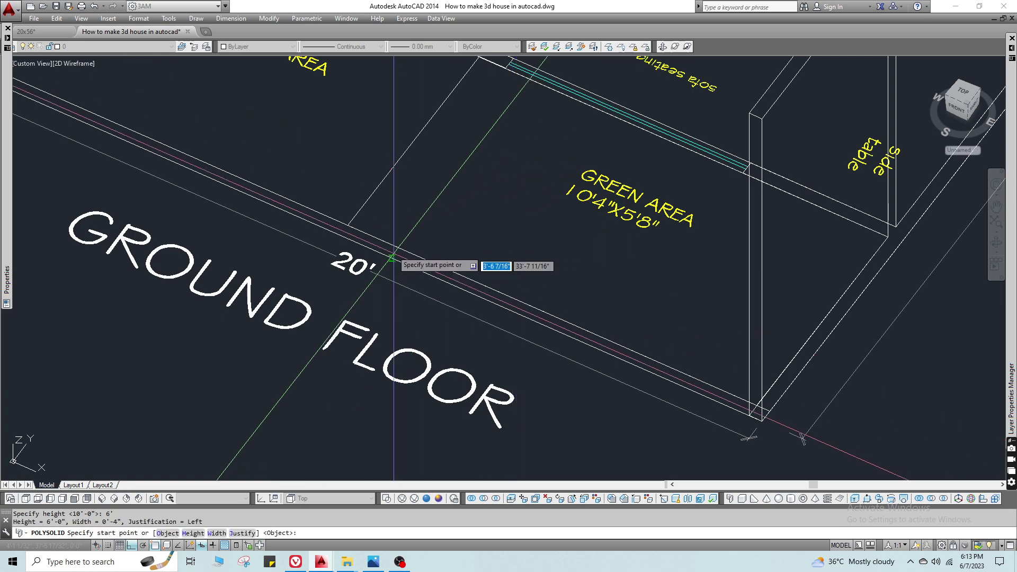
click(342, 233)
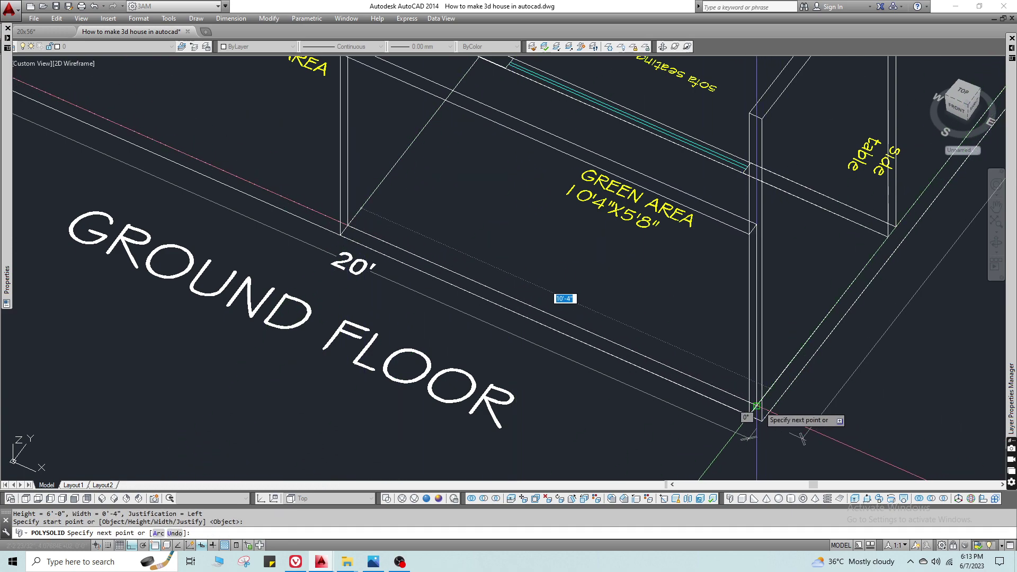
key(Return)
Switch to the top view and bring the front part of the first floor plan into view.
scroll(491, 327, down, 5)
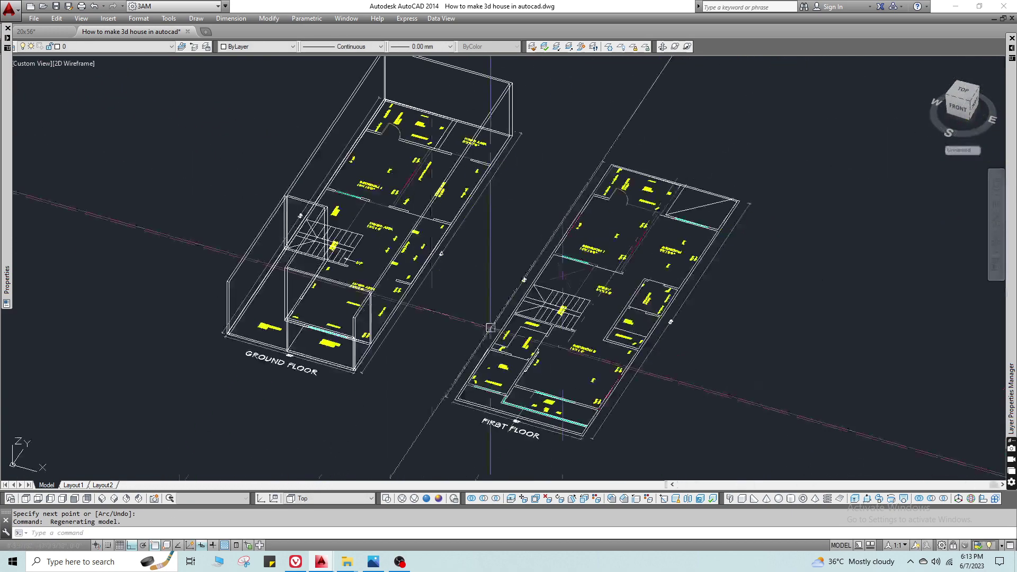
scroll(541, 405, up, 5)
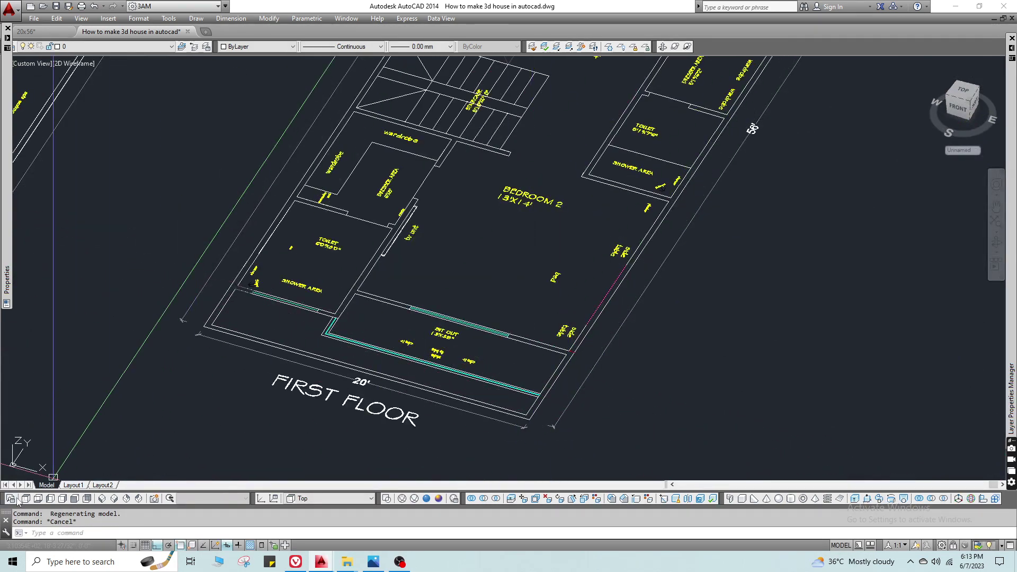
click(14, 499)
key(Escape)
click(26, 498)
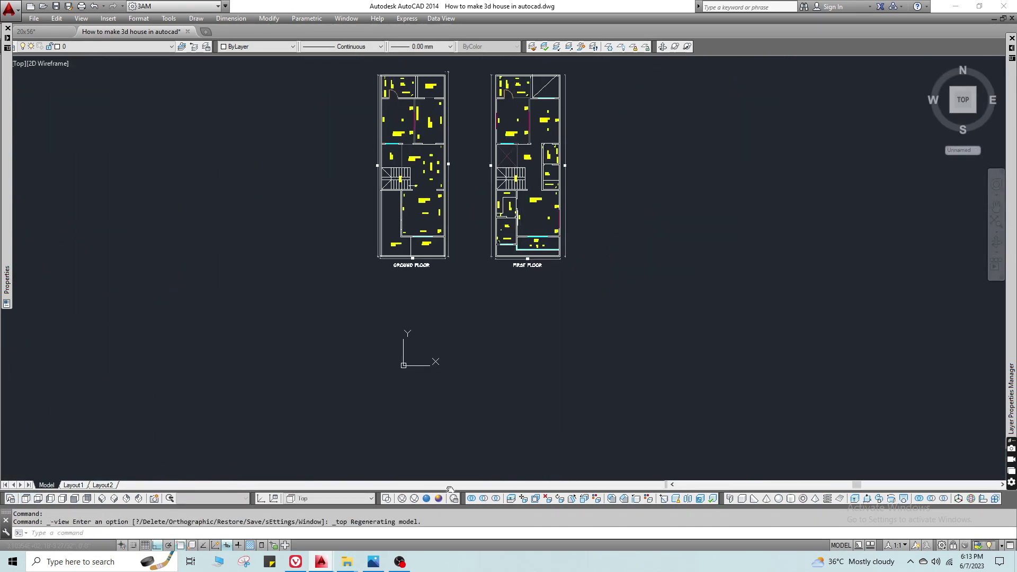
scroll(580, 244, up, 8)
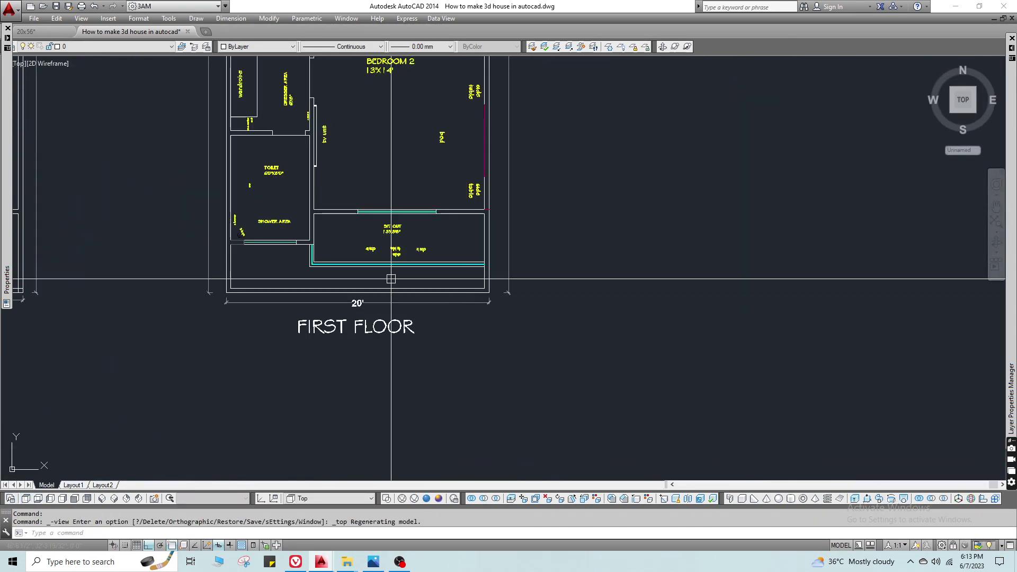
click(732, 499)
click(681, 271)
key(Escape)
key(Escape)
Extend the sit-out's rear wall line on the first floor plan to the outer line of the right wall.
scroll(673, 282, up, 2)
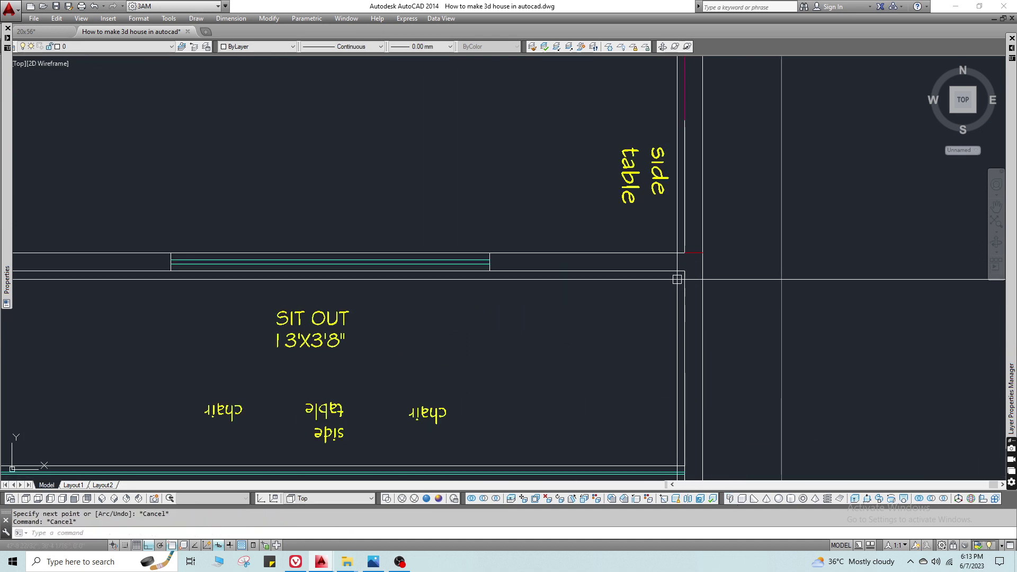
text(ex)
key(space)
key(space)
click(676, 271)
key(Escape)
Run a wall polysolid from the outer right wall along the sit-out's rear and left walls, then the shower area's front wall to the outer left side.
click(731, 501)
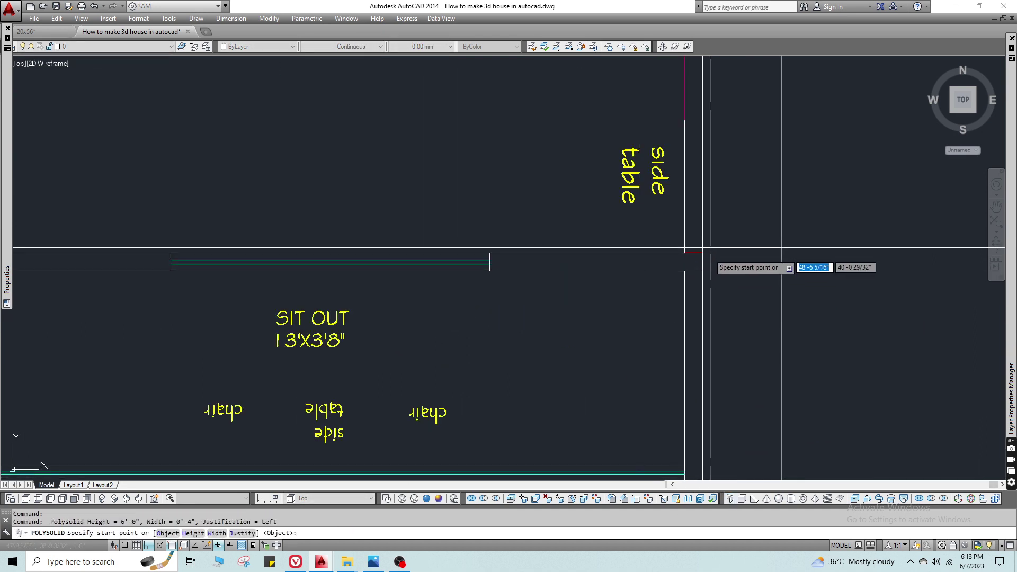
click(703, 271)
middle_drag(202, 285, 588, 205)
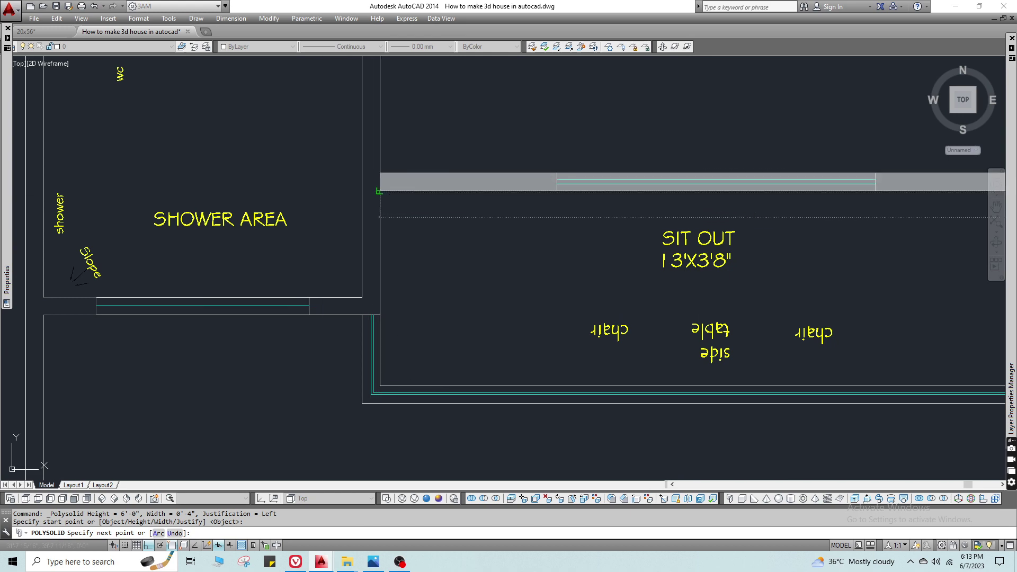
click(379, 183)
click(379, 314)
middle_drag(379, 314, 693, 271)
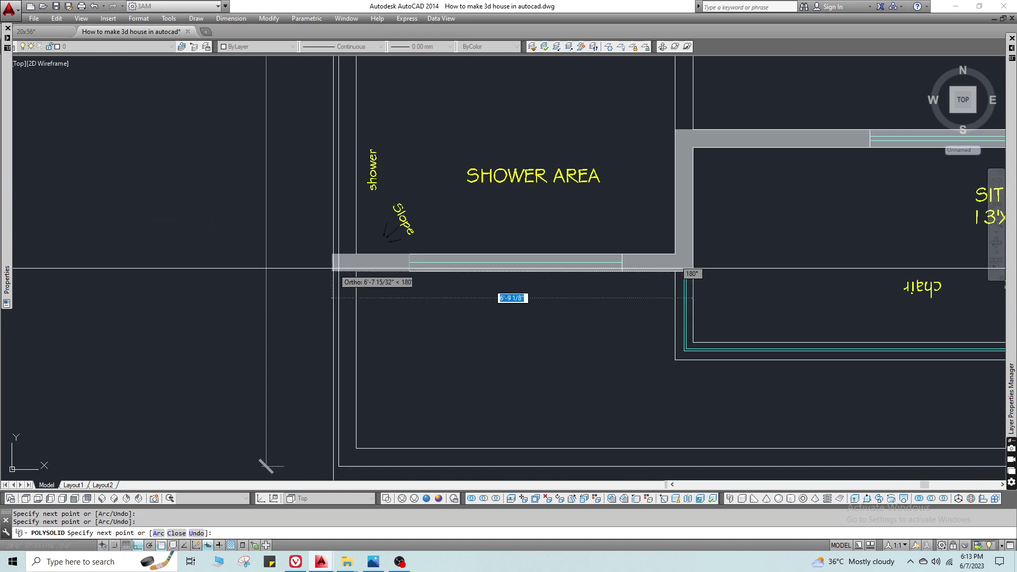
click(338, 272)
Continue the first floor wall polysolid up the outer left side and along the rear wall to the rear right corner.
scroll(413, 159, down, 4)
middle_drag(419, 84, 362, 294)
scroll(404, 383, down, 2)
scroll(348, 141, up, 2)
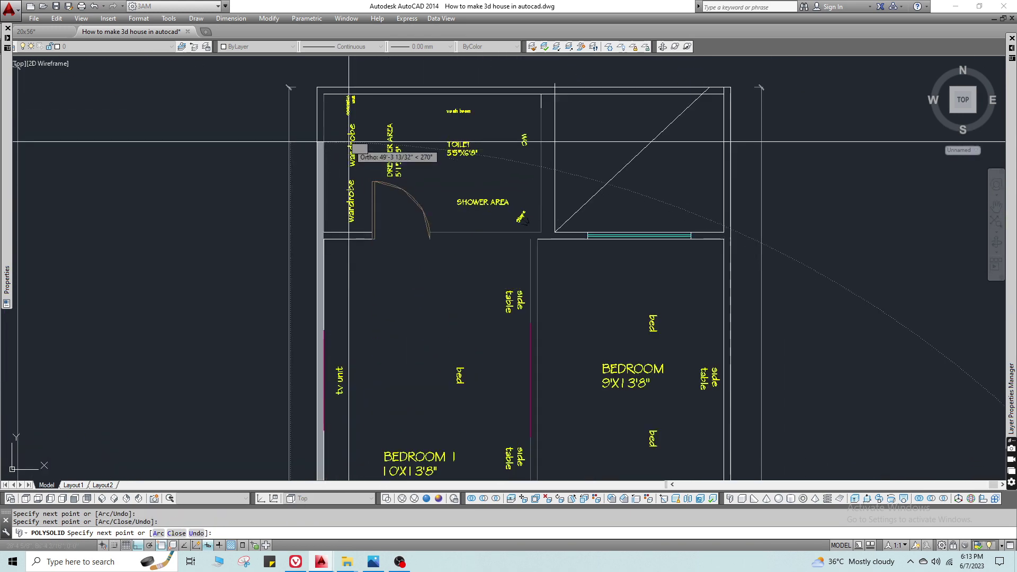
scroll(349, 142, up, 4)
scroll(250, 247, down, 6)
scroll(480, 244, up, 4)
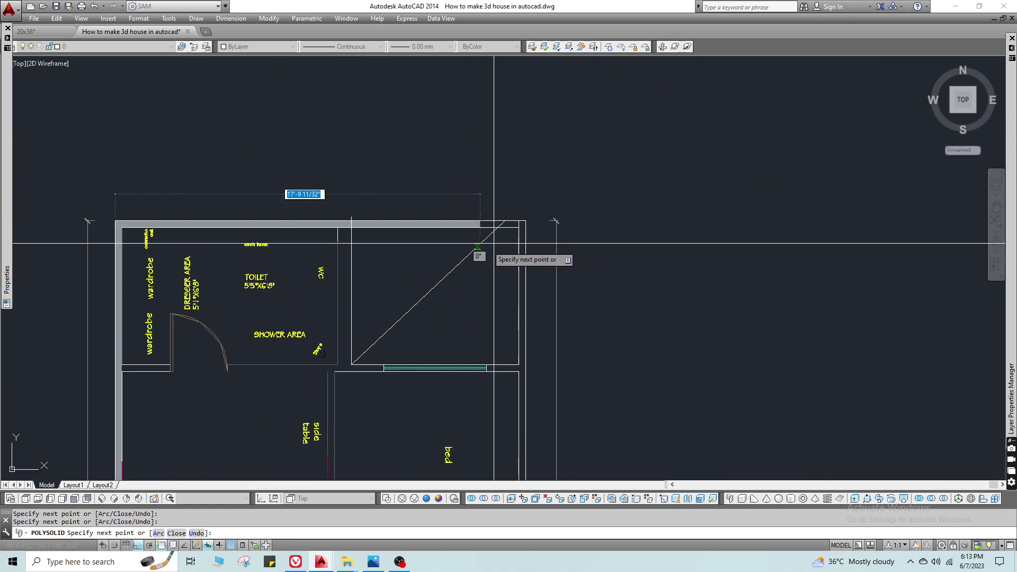
click(525, 217)
Bring the first floor wall polysolid down the outer right side and close it at its starting corner by the sit-out.
scroll(610, 413, down, 2)
middle_drag(611, 413, 562, 88)
middle_drag(535, 400, 514, 39)
middle_drag(512, 466, 529, 86)
scroll(511, 122, up, 6)
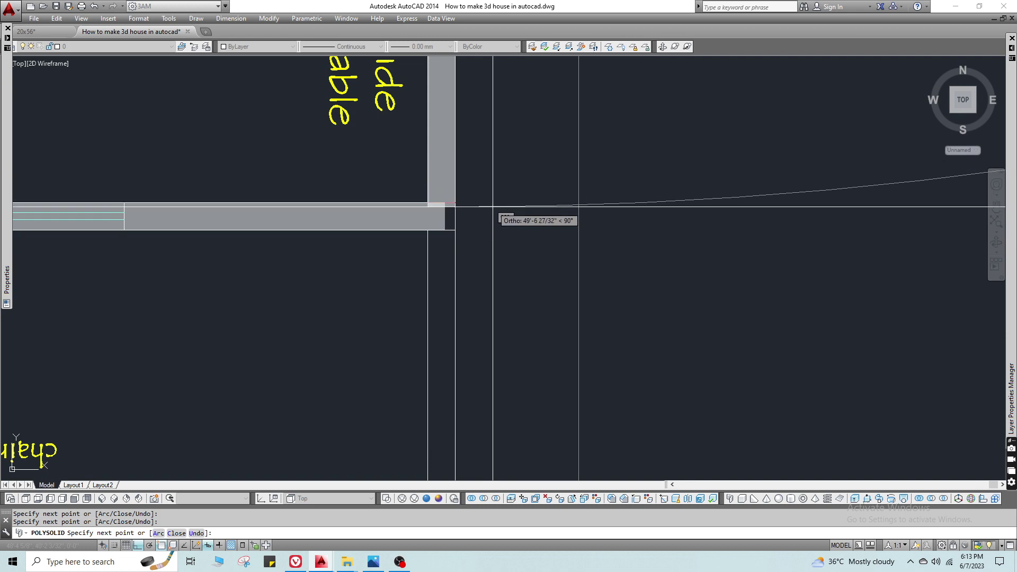
text(c)
key(Return)
scroll(557, 311, down, 3)
scroll(557, 311, down, 3)
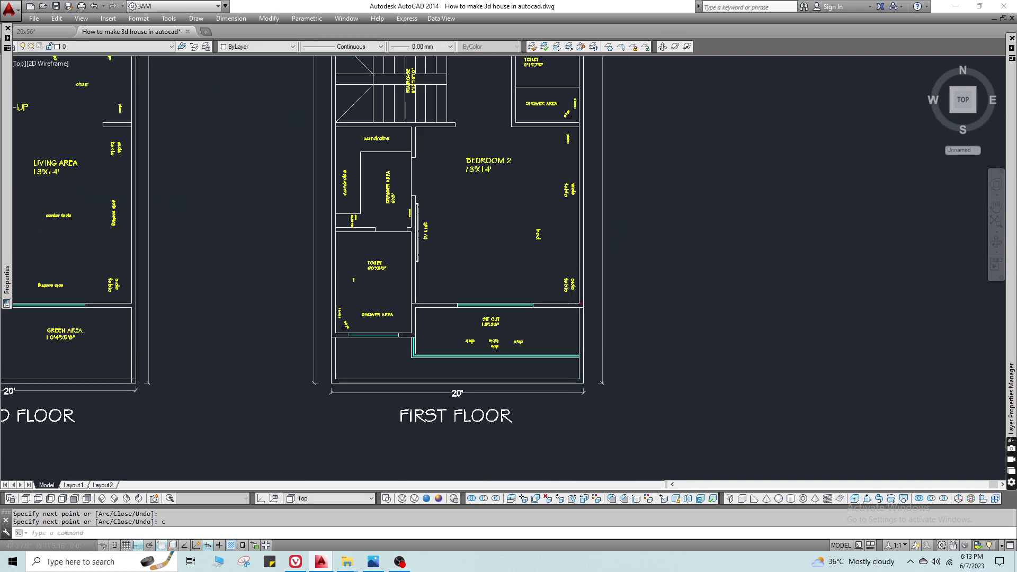
scroll(624, 190, up, 5)
key(Return)
click(631, 296)
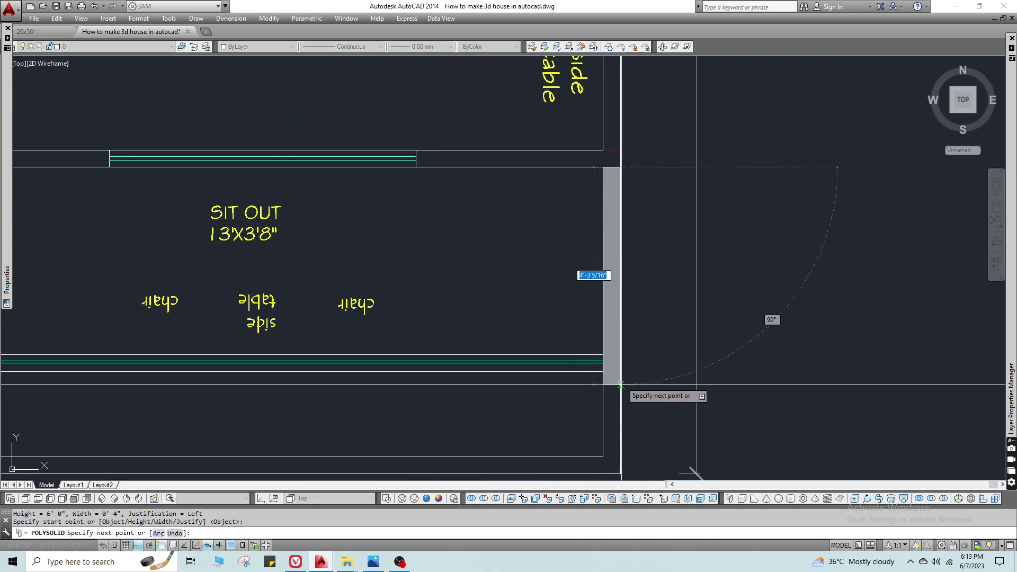
key(Escape)
Extend the sit-out's front outer wall line to the outer line of the right wall.
scroll(662, 366, down, 3)
scroll(586, 345, up, 3)
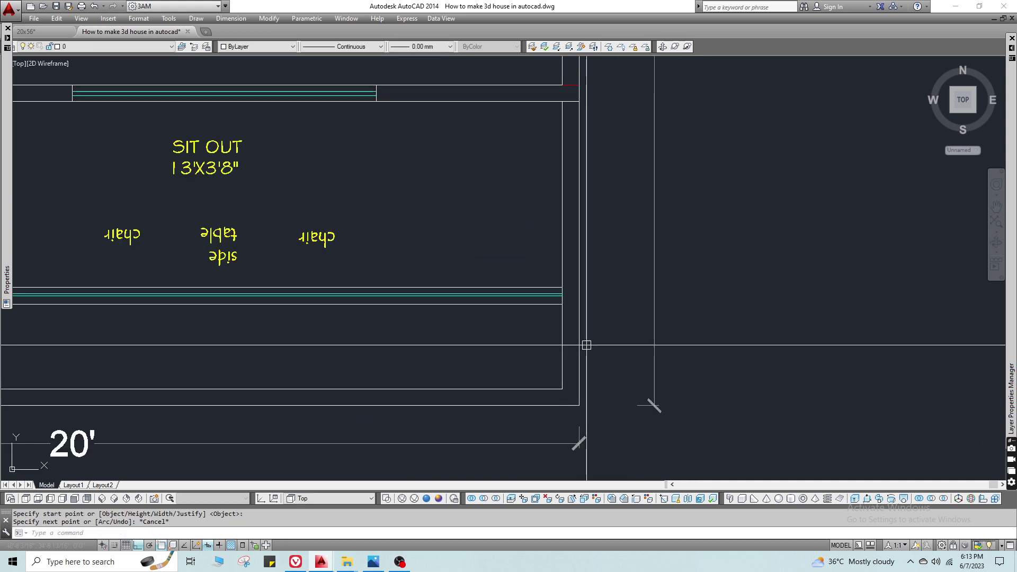
scroll(544, 306, up, 1)
text(ex)
key(Return)
key(Return)
click(550, 304)
scroll(545, 329, down, 1)
middle_drag(544, 329, 428, 385)
key(Escape)
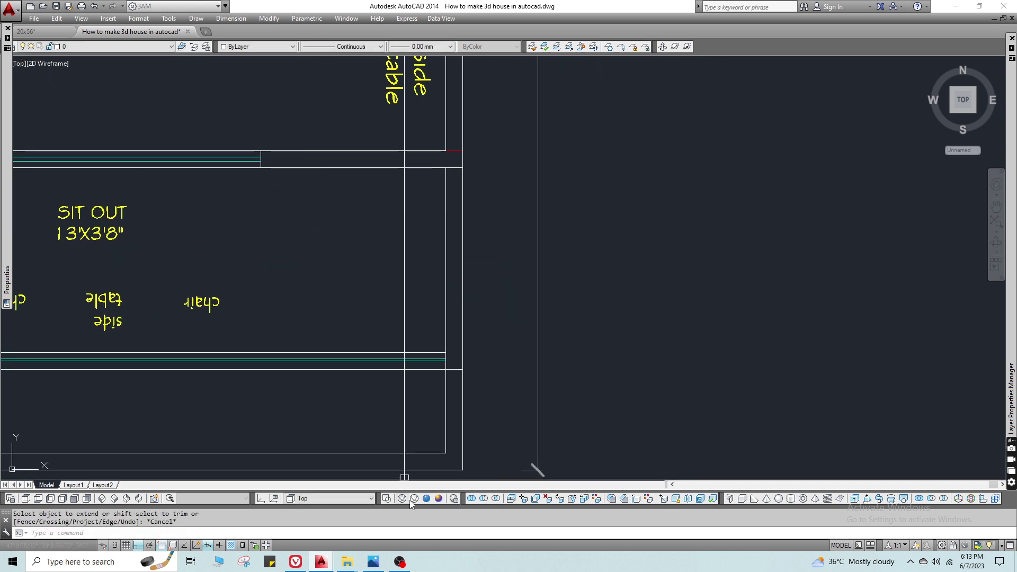
Draw a wall polysolid along the sit-out's outer right side, from its rear wall to its front line.
click(729, 499)
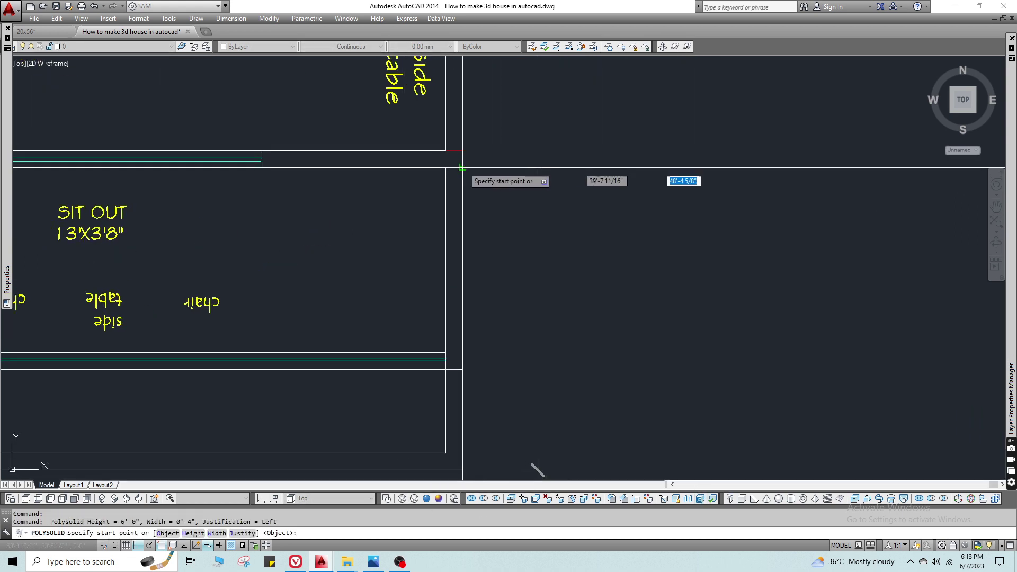
click(463, 168)
click(462, 369)
key(Return)
Start a new polysolid for the sit-out's front parapet with its height set to 24 inches.
scroll(576, 324, down, 2)
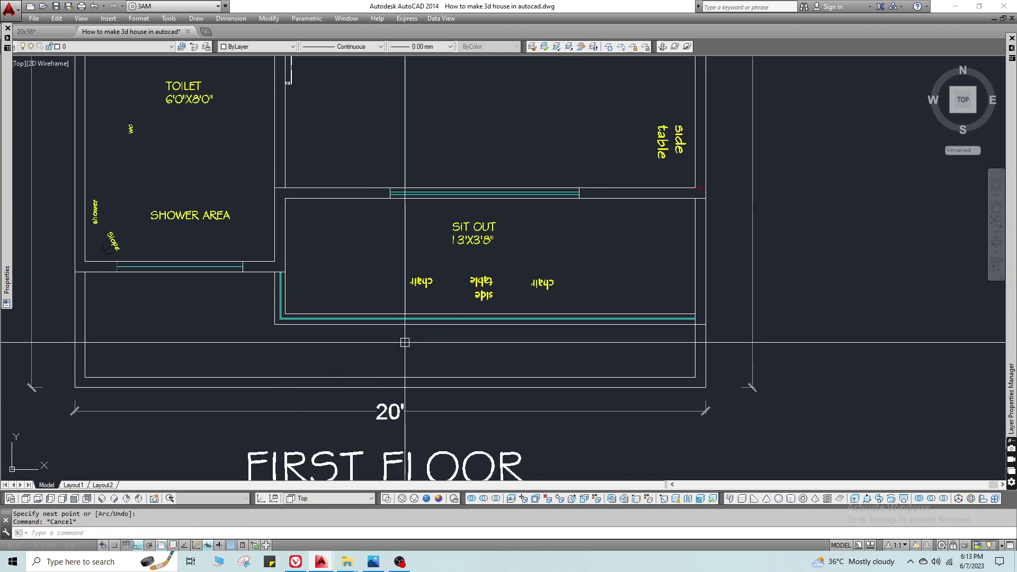
scroll(381, 309, up, 2)
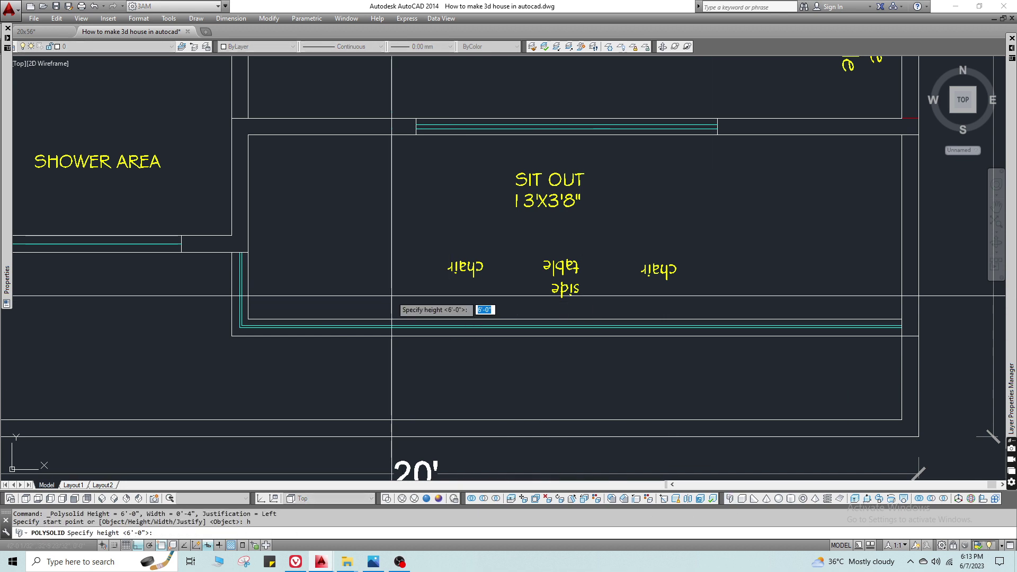
text(24)
key(Return)
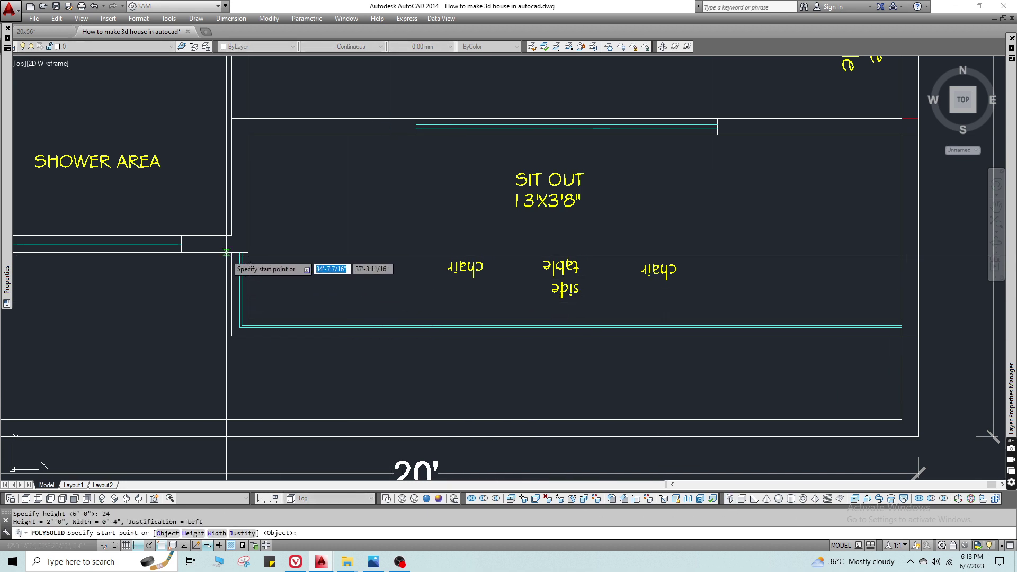
Draw the sit-out's front parapet polysolid from the right wall along the front line and back to the toilet's outer corner.
click(901, 336)
click(232, 336)
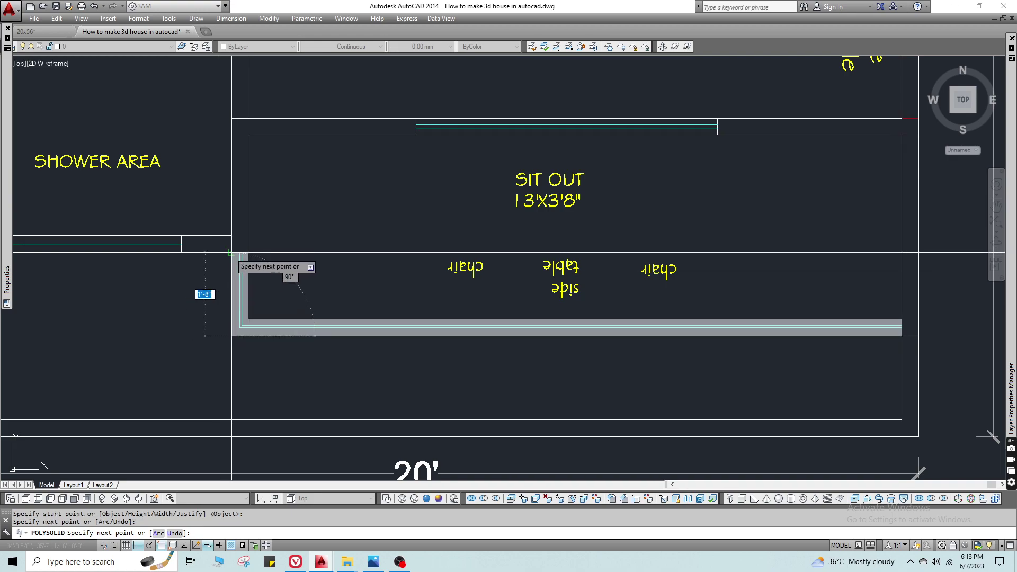
click(232, 252)
key(Return)
Examine the raised first floor walls and the sit-out parapet in a 3D view.
mouse_move(156, 306)
middle_down()
mouse_move(506, 355)
mouse_move(445, 346)
middle_up()
scroll(498, 325, down, 2)
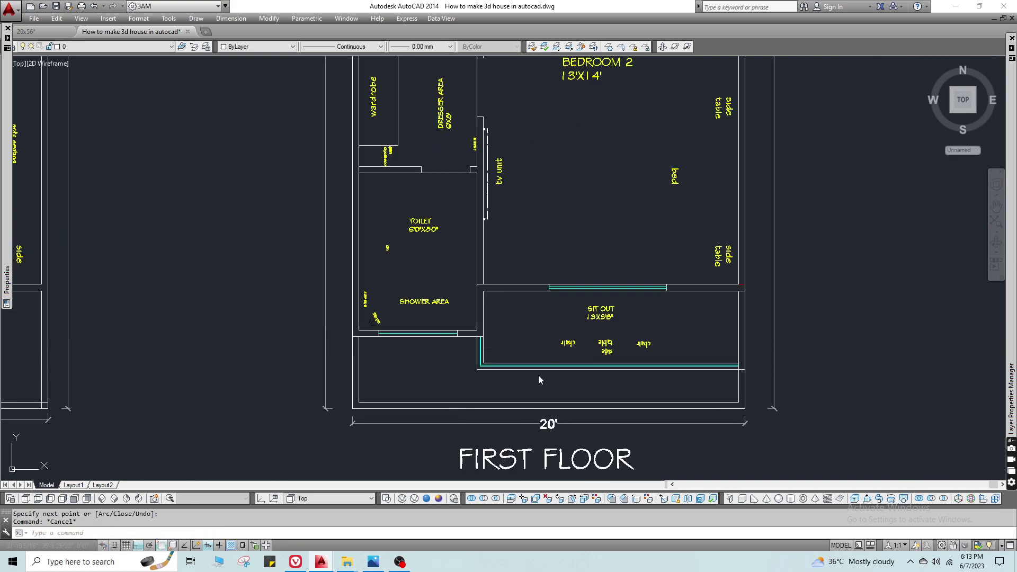
shift+middle_drag(540, 380, 545, 209)
scroll(546, 209, up, 4)
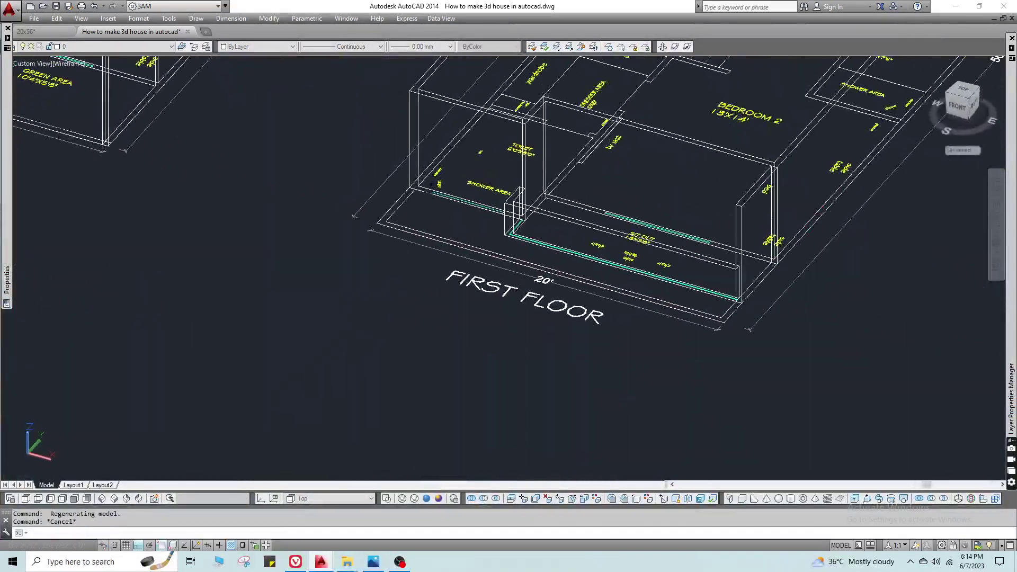
scroll(390, 234, up, 2)
scroll(613, 390, down, 2)
middle_drag(613, 391, 489, 363)
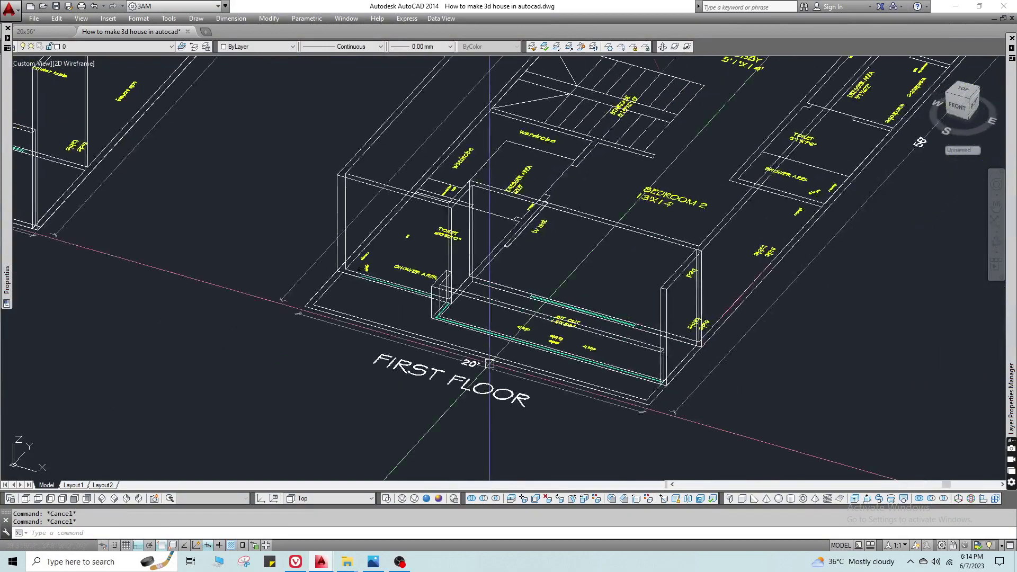
scroll(490, 364, down, 1)
scroll(497, 372, up, 3)
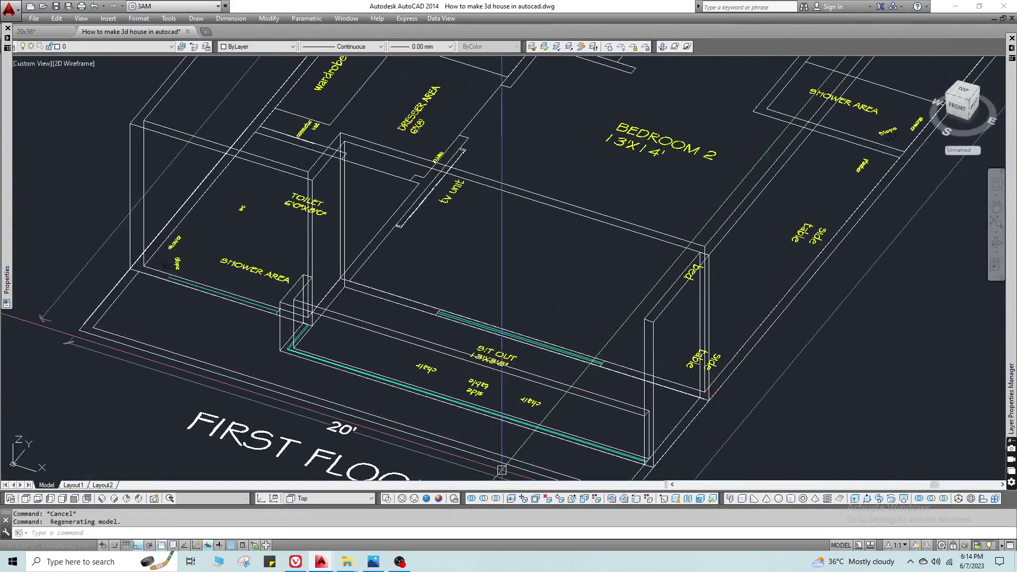
middle_drag(385, 356, 413, 300)
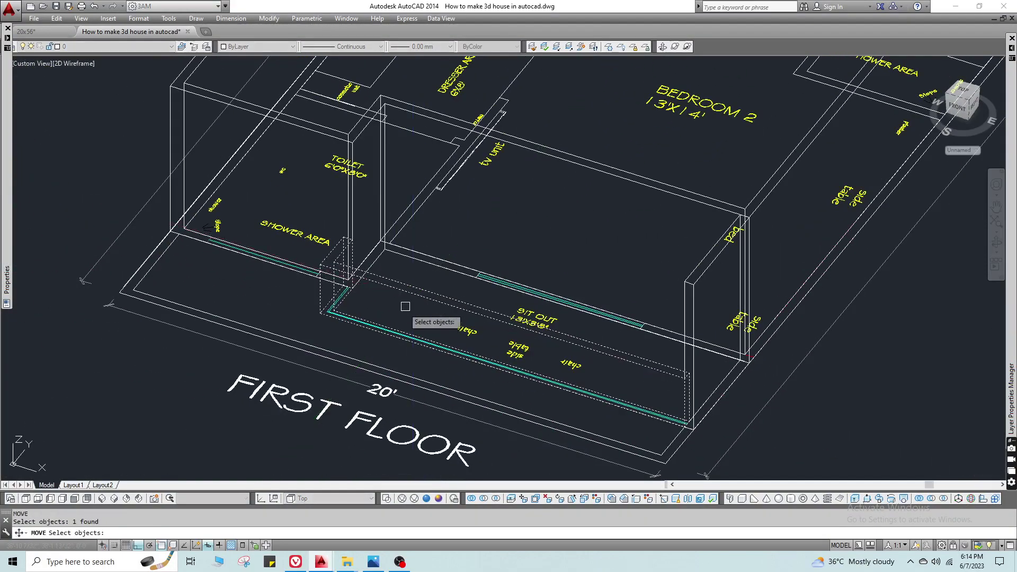
scroll(405, 306, down, 5)
key(Escape)
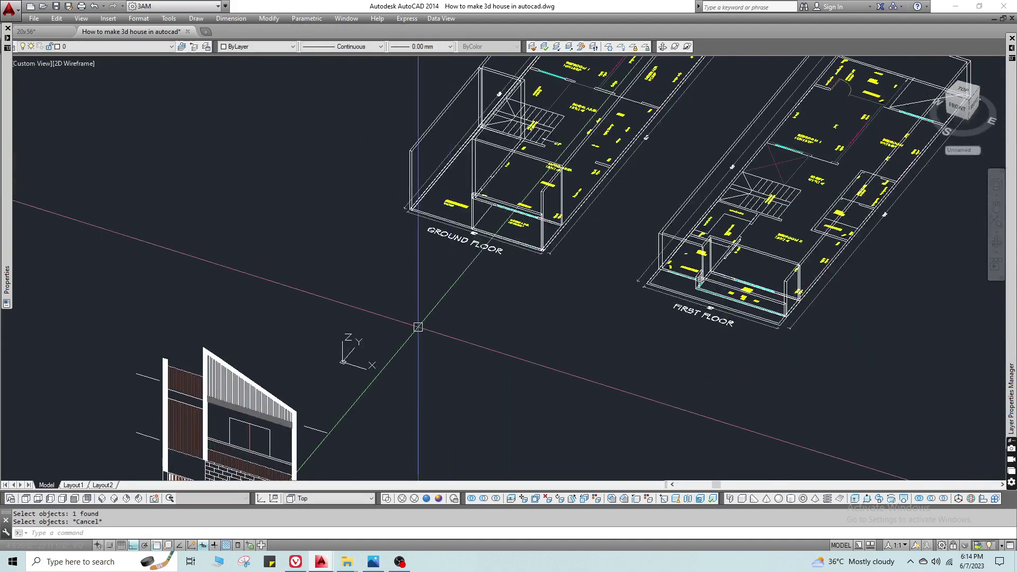
Compare the front elevation with the raised walls of both floor plans.
middle_drag(206, 469, 336, 291)
scroll(453, 259, down, 3)
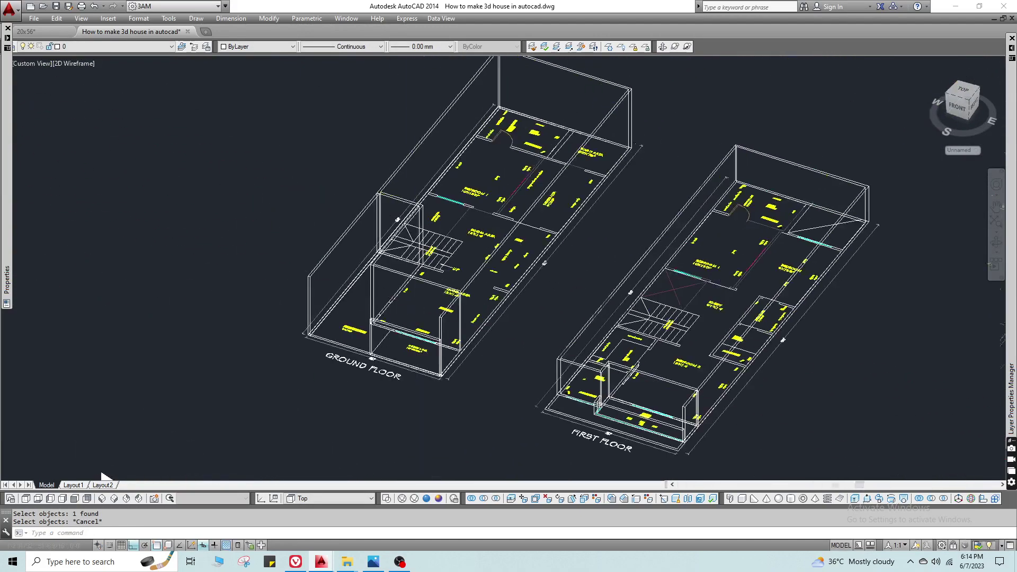
scroll(453, 259, up, 5)
scroll(307, 370, down, 4)
middle_drag(307, 371, 406, 297)
scroll(403, 307, up, 2)
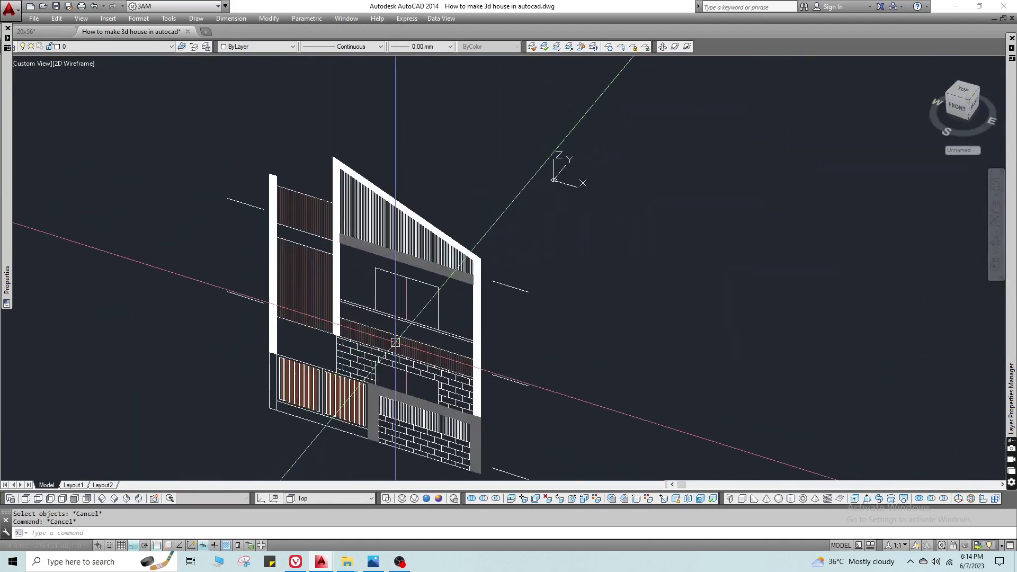
scroll(406, 401, down, 4)
scroll(433, 314, up, 2)
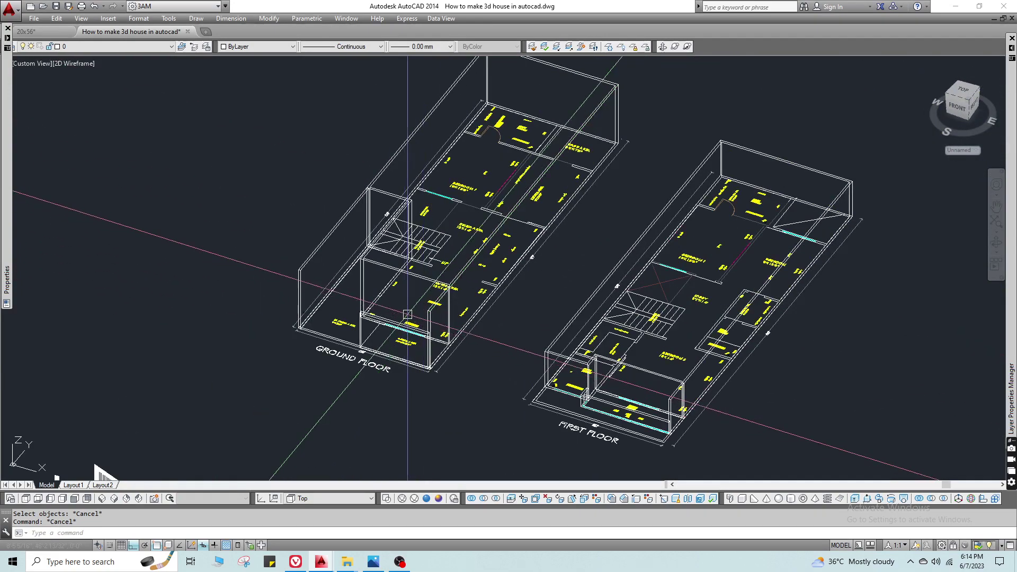
scroll(407, 314, up, 3)
scroll(408, 314, down, 4)
Select all wall polysolids as similar objects and move them off the floor plans to the empty area in front.
click(447, 312)
right_click(453, 295)
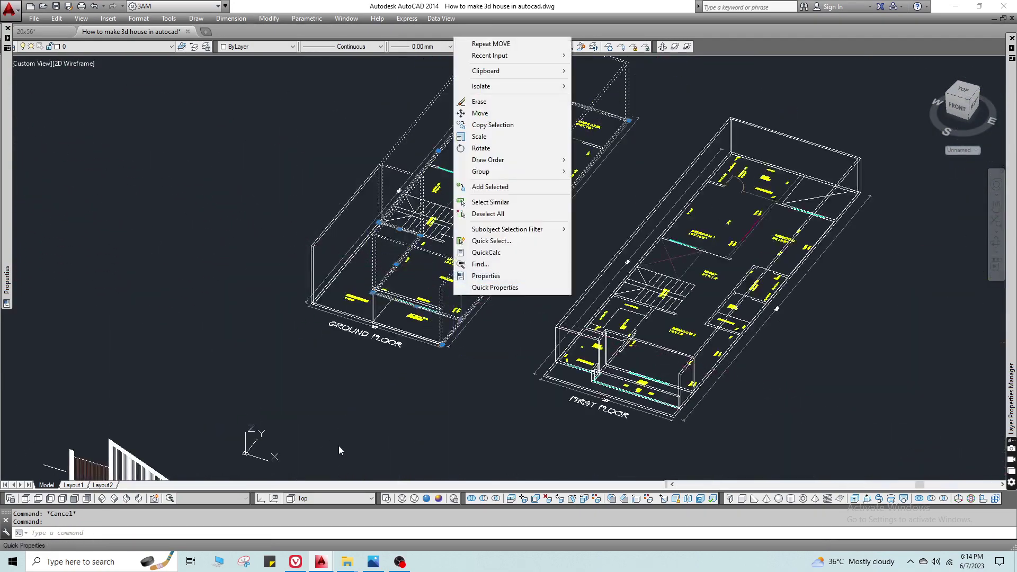
scroll(340, 451, down, 3)
right_click(389, 212)
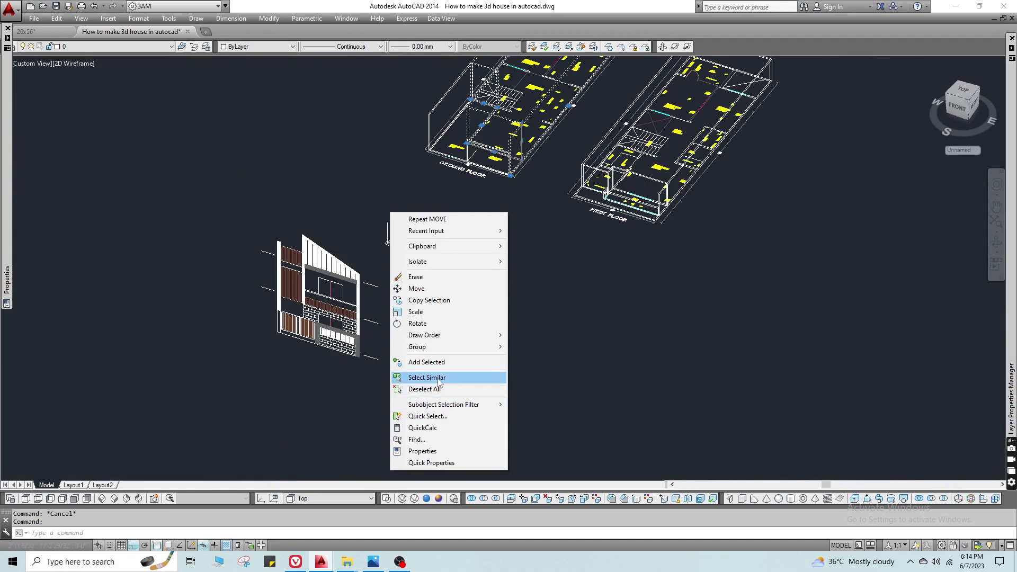
click(439, 380)
key(Return)
scroll(477, 391, up, 2)
click(476, 387)
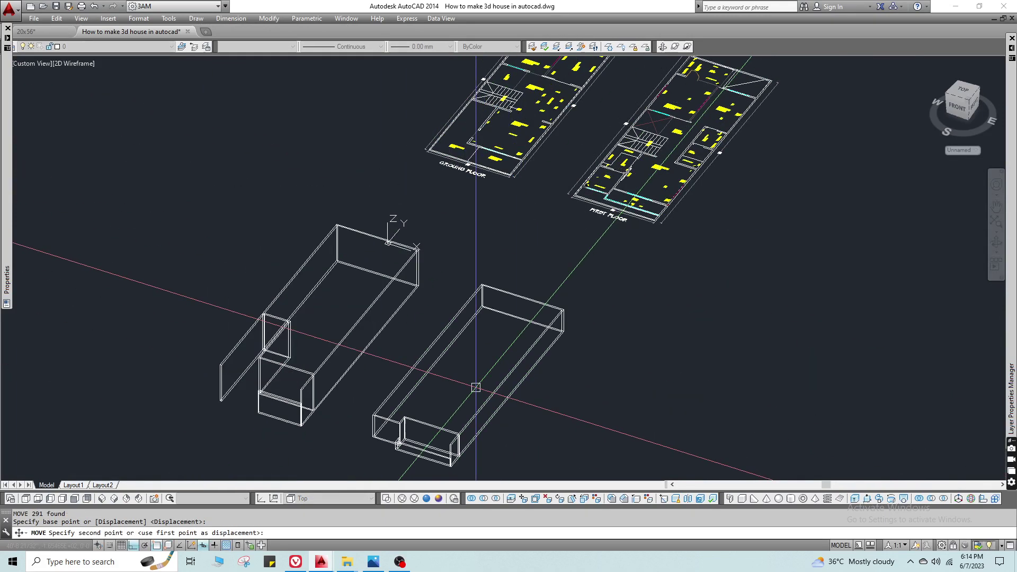
Show the separated walls in top view with the Realistic visual style.
scroll(475, 387, down, 2)
click(329, 498)
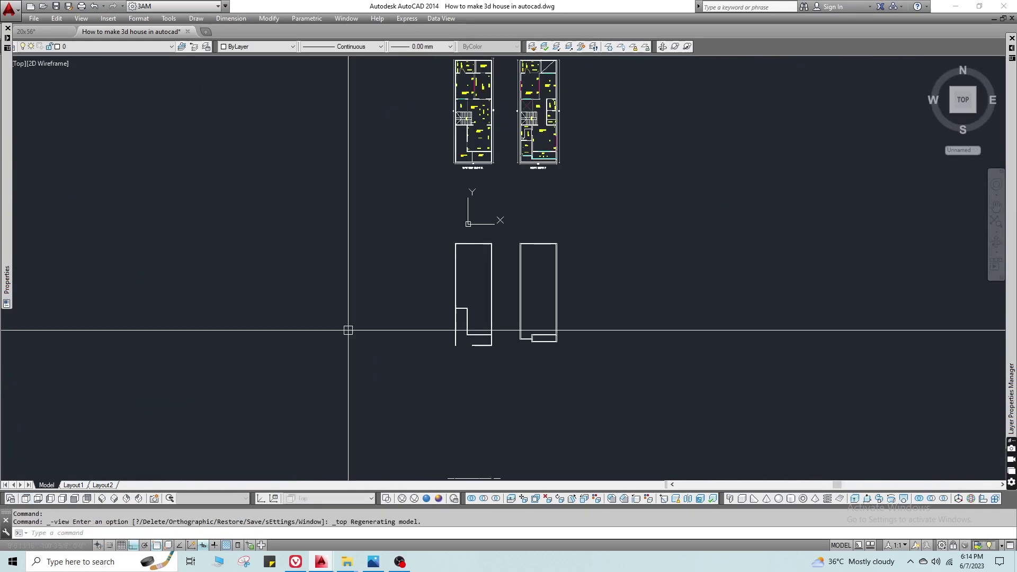
scroll(554, 298, up, 3)
click(427, 498)
scroll(423, 345, up, 2)
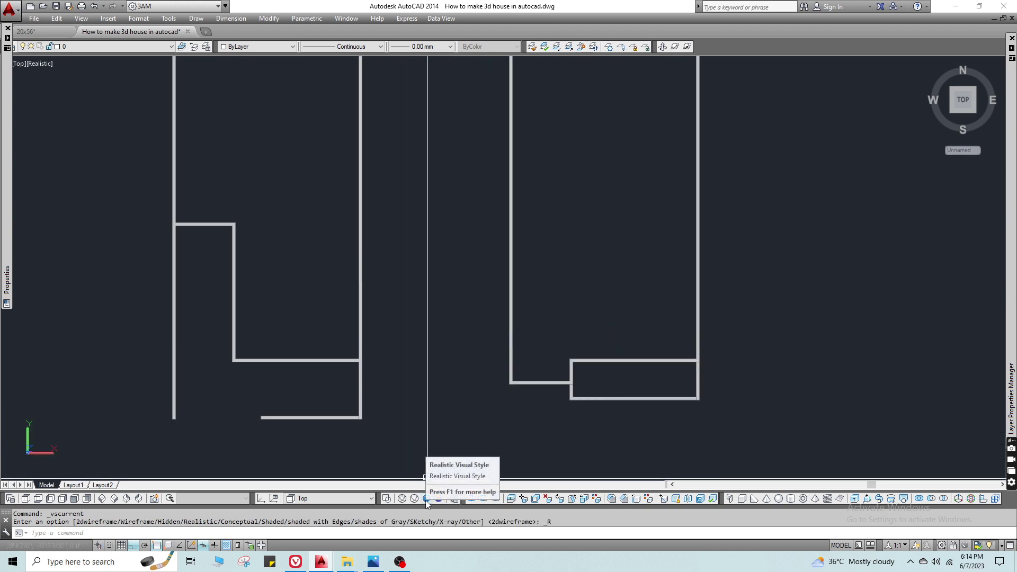
Draw a straight horizontal line from the front end of the ground floor's left wall past the first floor walls.
text(l)
key(Return)
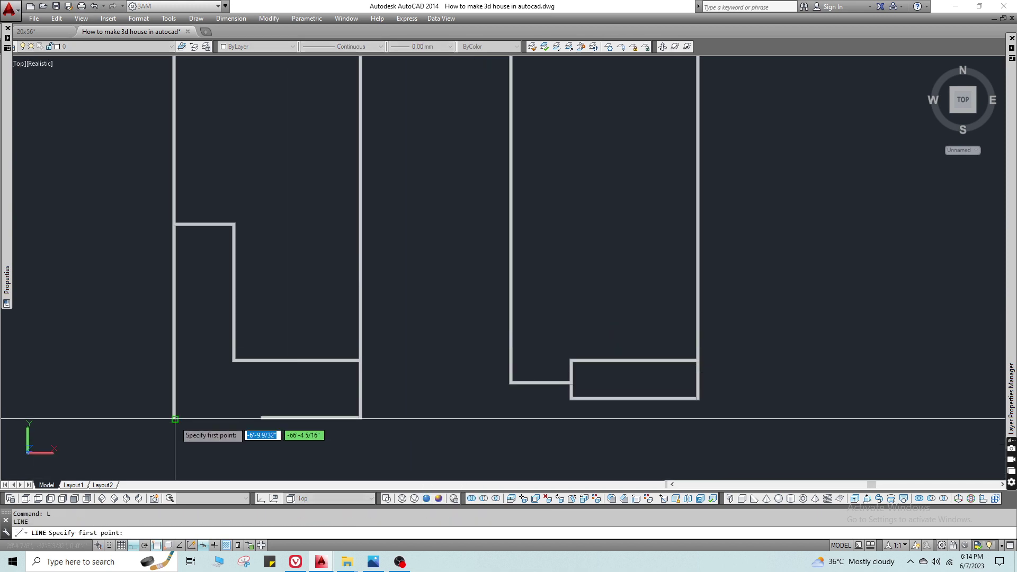
click(174, 419)
click(754, 419)
key(Escape)
key(Escape)
Create Region-type boundaries inside the ground and first floor outlines, using the walls and front line as the boundary set.
scroll(363, 348, down, 2)
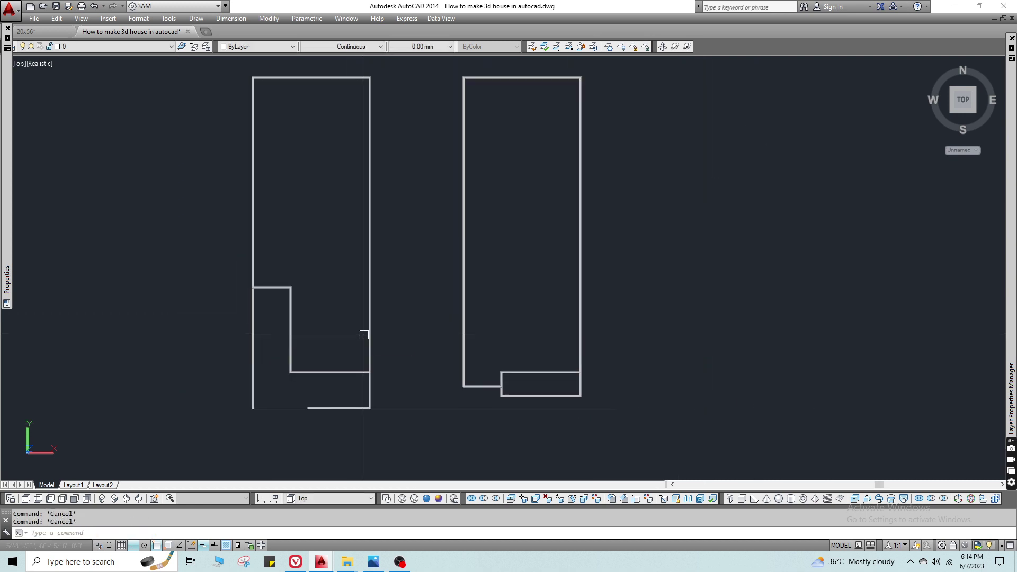
text(bo)
key(Return)
click(520, 316)
scroll(518, 317, down, 2)
click(597, 363)
click(308, 172)
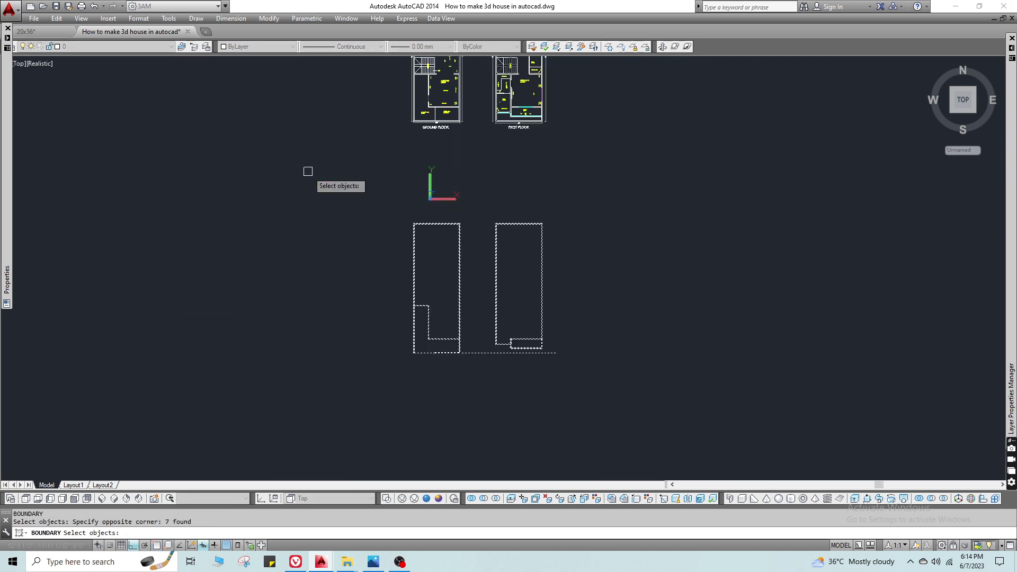
key(Return)
click(513, 286)
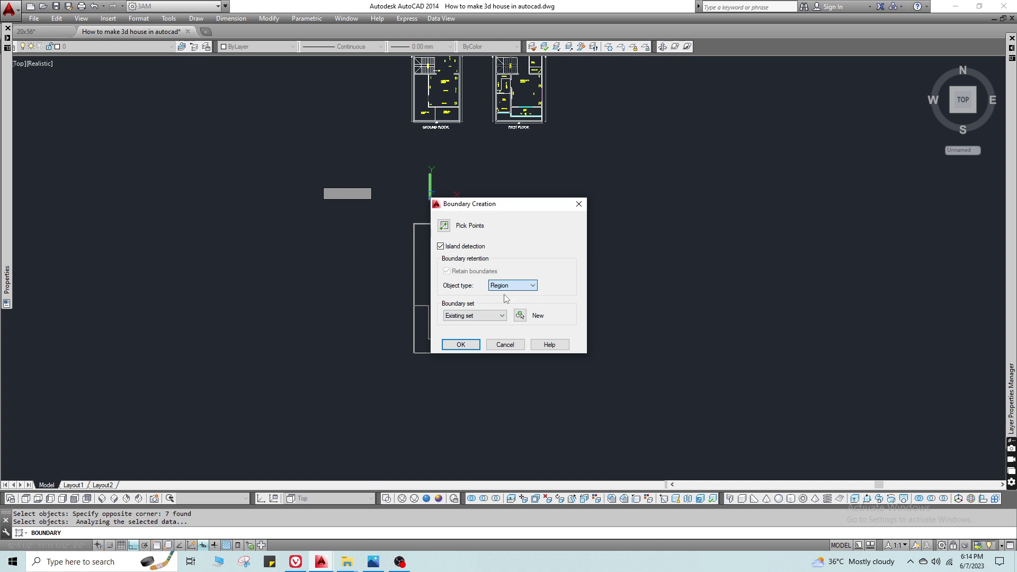
click(461, 345)
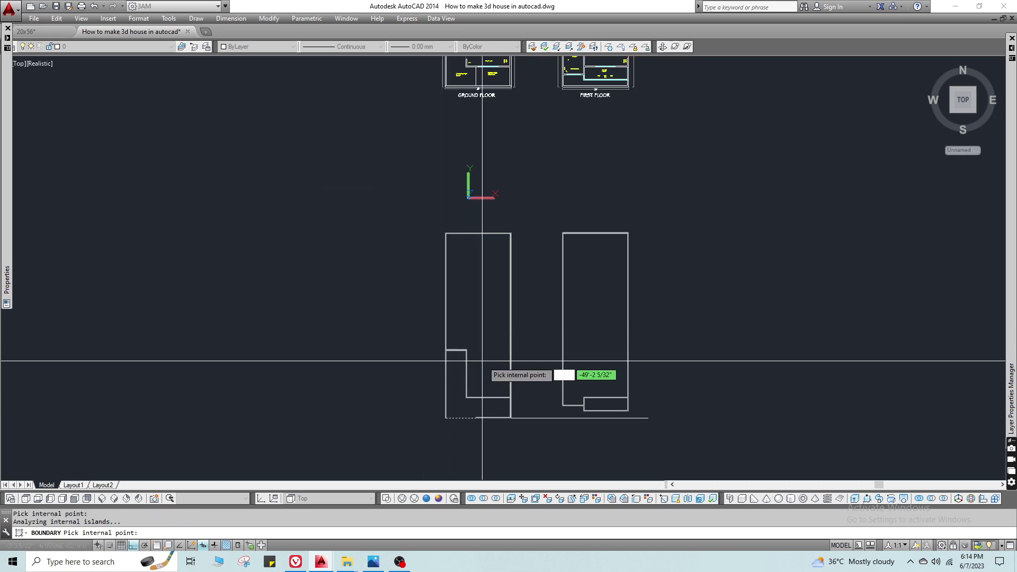
scroll(606, 356, up, 2)
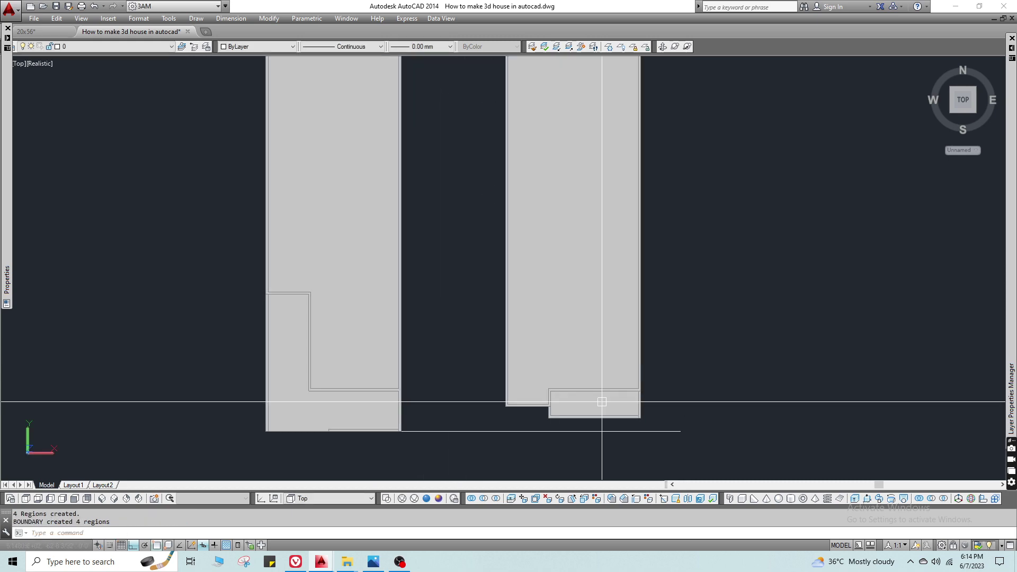
Extrude the ground floor's two regions 12 inches as its floor slab.
mouse_move(603, 404)
shift+middle_down()
mouse_move(598, 356)
mouse_move(479, 349)
shift+middle_up()
key(Escape)
scroll(381, 350, up, 2)
text(ex)
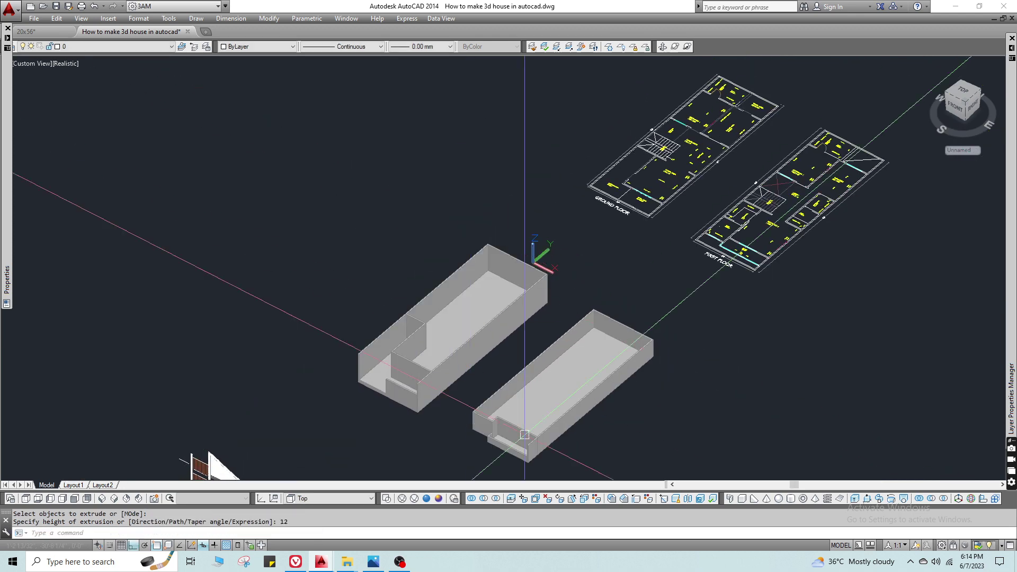
Extrude the first floor's main and sit-out regions 4 inches downward as its floor slab.
scroll(471, 343, up, 4)
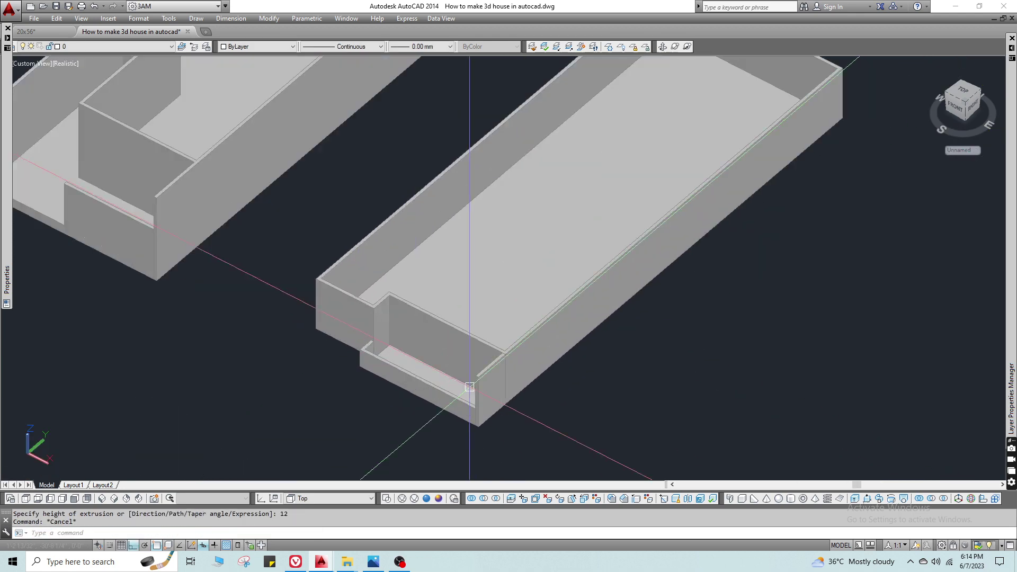
key(Return)
middle_drag(529, 394, 498, 222)
text(4)
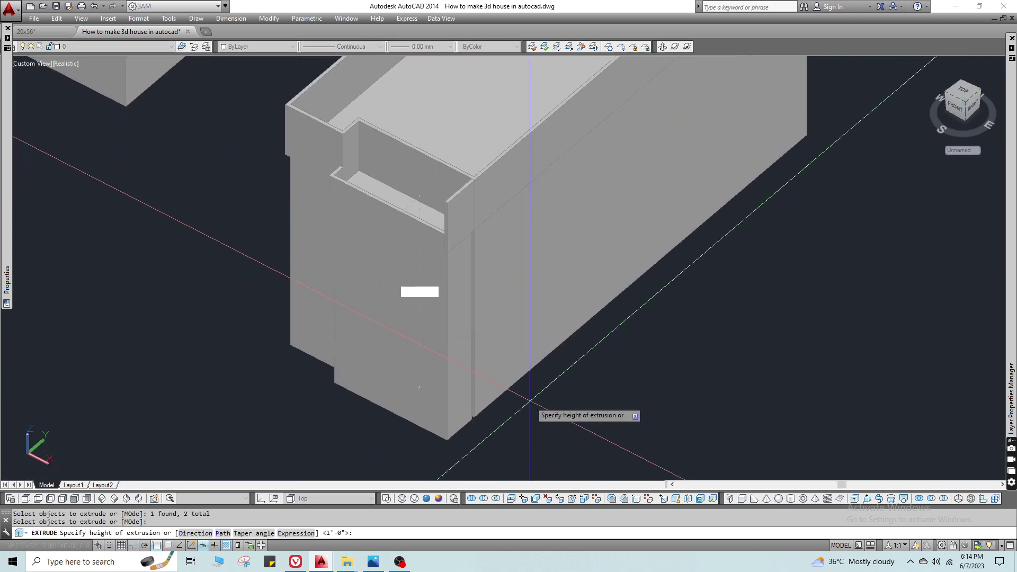
key(Return)
scroll(412, 183, up, 2)
click(429, 208)
click(456, 227)
middle_drag(480, 101, 477, 291)
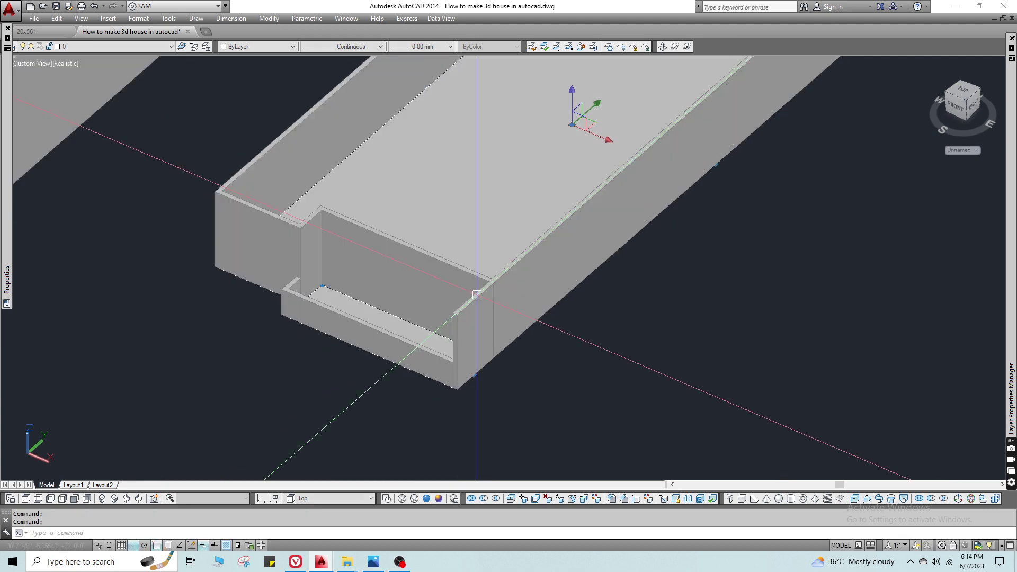
text(m)
key(Return)
middle_drag(491, 371, 498, 286)
click(464, 301)
key(Escape)
Move the sit-out's front parapet 12 inches straight down and regenerate the display.
text(m)
key(Return)
click(398, 251)
key(Return)
click(394, 280)
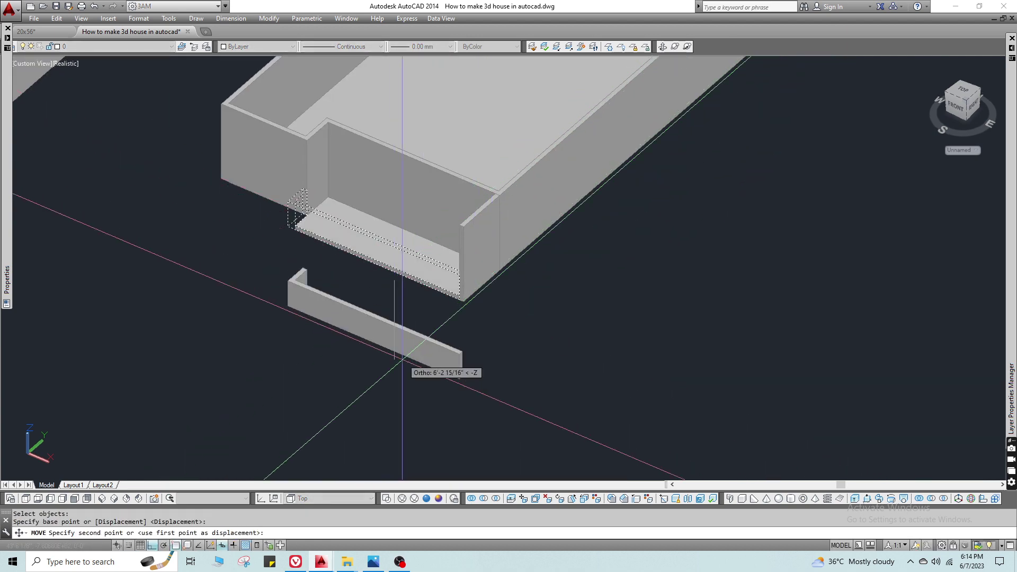
text(12)
key(Return)
text(re)
key(Return)
Union the sit-out's right side wall with the main first floor walls.
middle_drag(419, 269, 412, 309)
key(Escape)
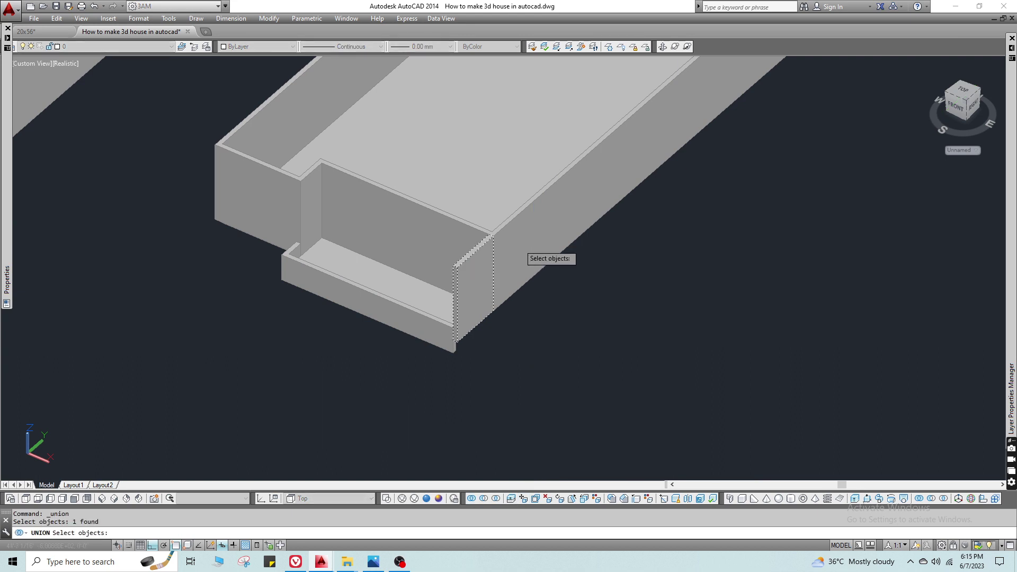
click(516, 242)
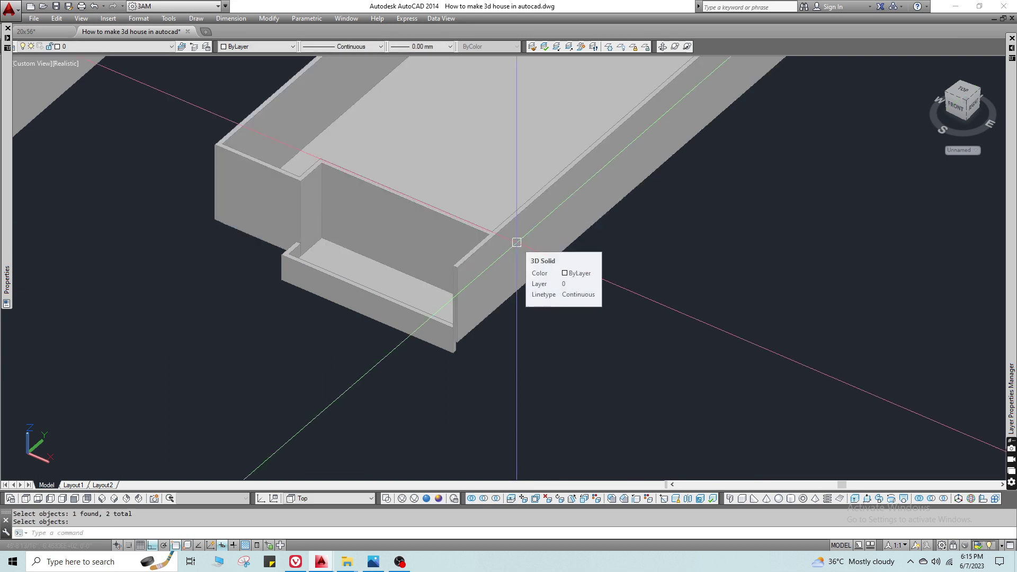
Move the top face of the joined first floor walls straight up to make the walls taller.
click(526, 497)
scroll(472, 424, down, 2)
scroll(310, 214, up, 5)
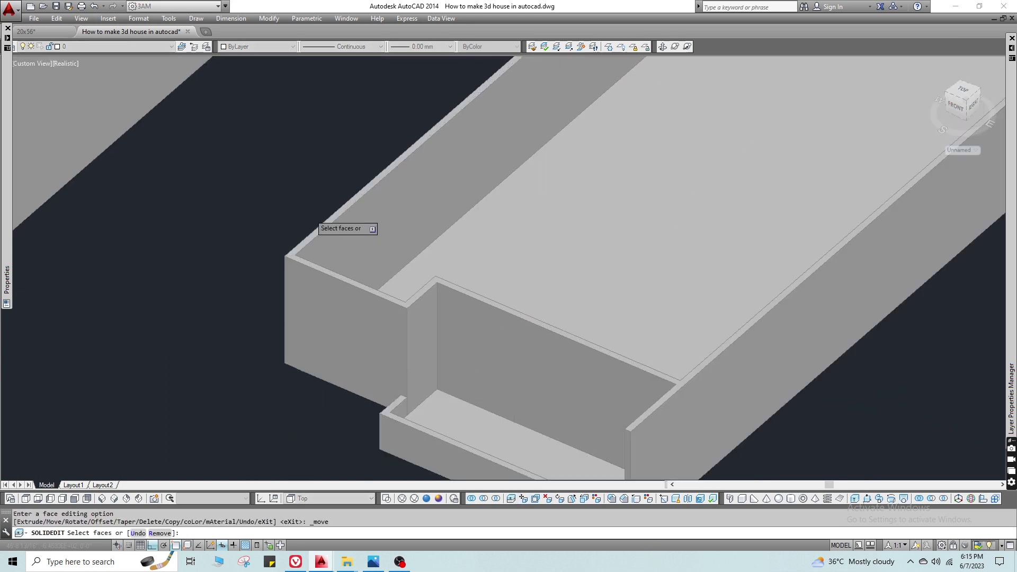
click(326, 227)
scroll(352, 223, down, 4)
scroll(364, 257, up, 2)
key(Return)
click(319, 221)
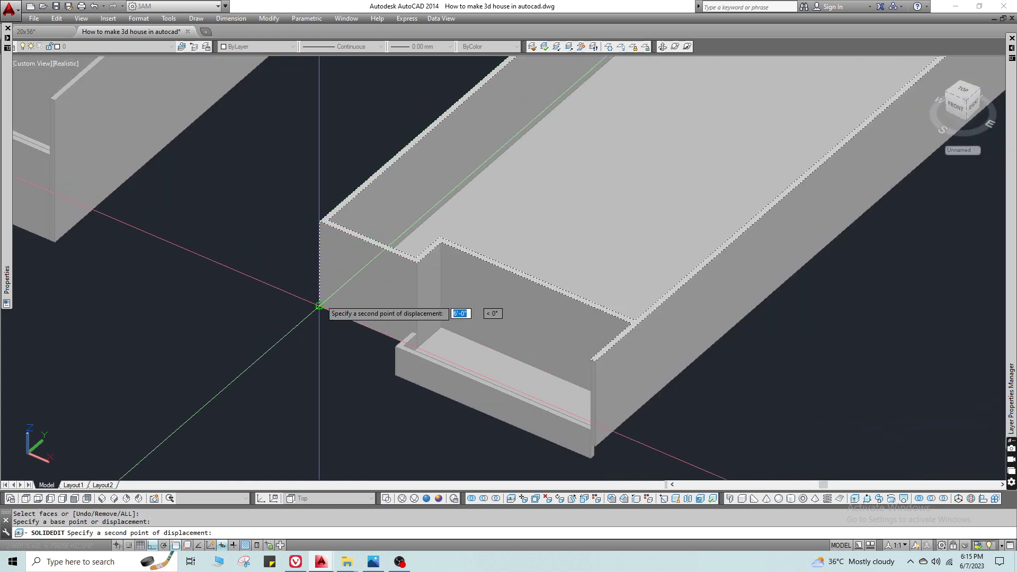
middle_drag(320, 306, 565, 294)
scroll(198, 168, up, 2)
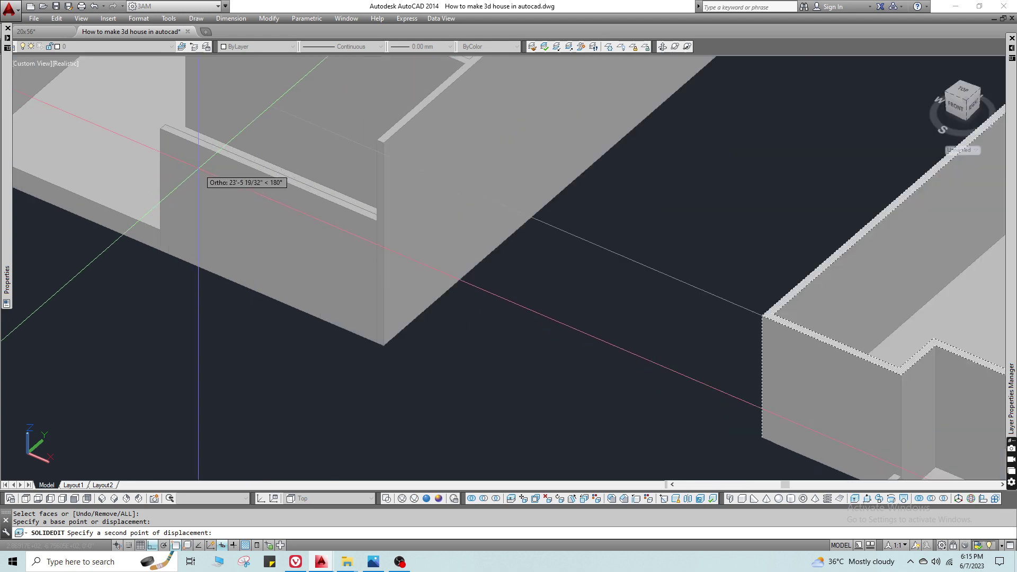
scroll(196, 168, down, 5)
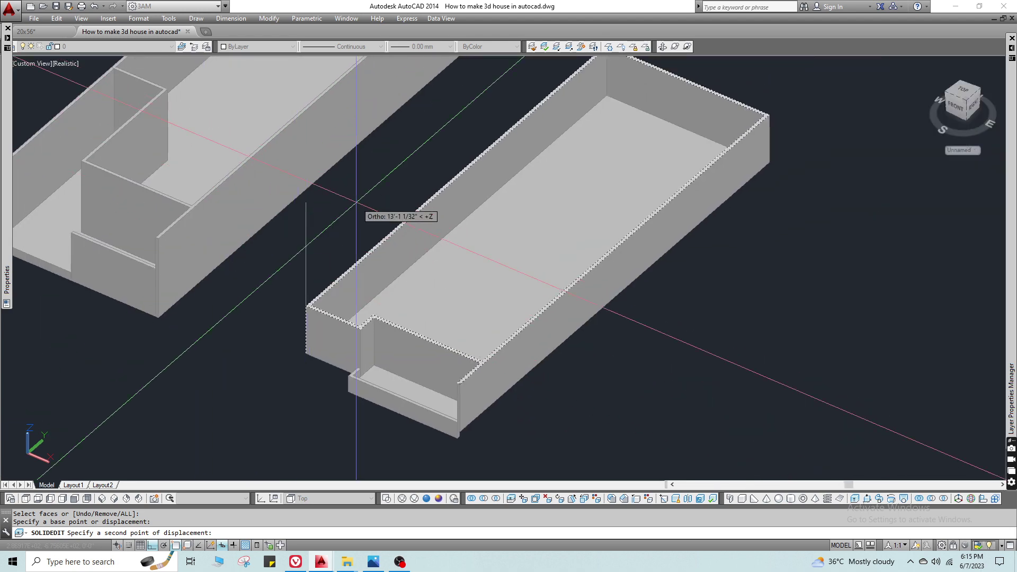
key(Return)
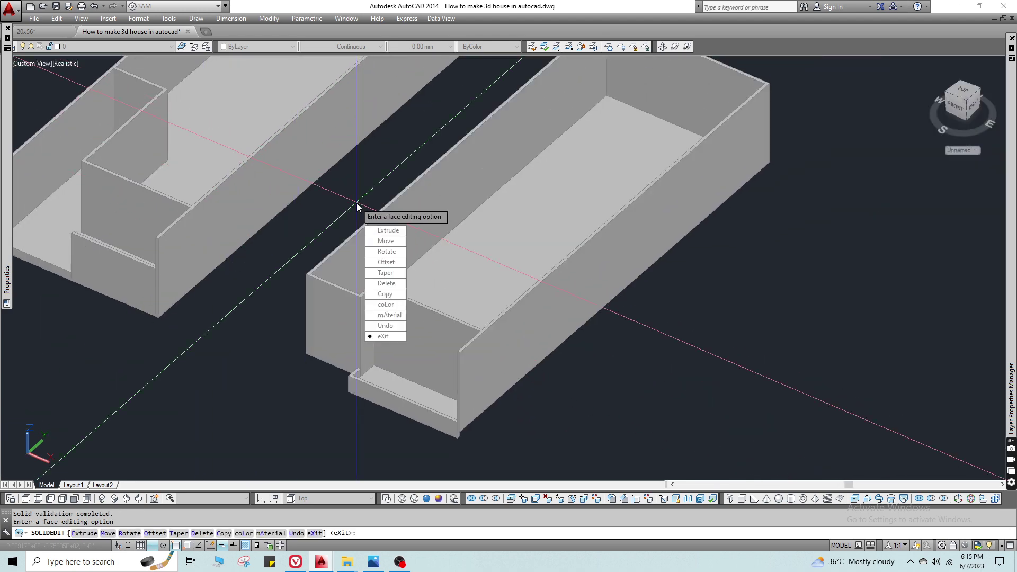
key(Escape)
key(Escape)
key(Escape)
Copy the first floor's floor slabs and the sit-out's front parapet straight up to the top of the walls and regenerate the display.
middle_drag(431, 382, 448, 301)
click(563, 421)
click(471, 339)
text(c)
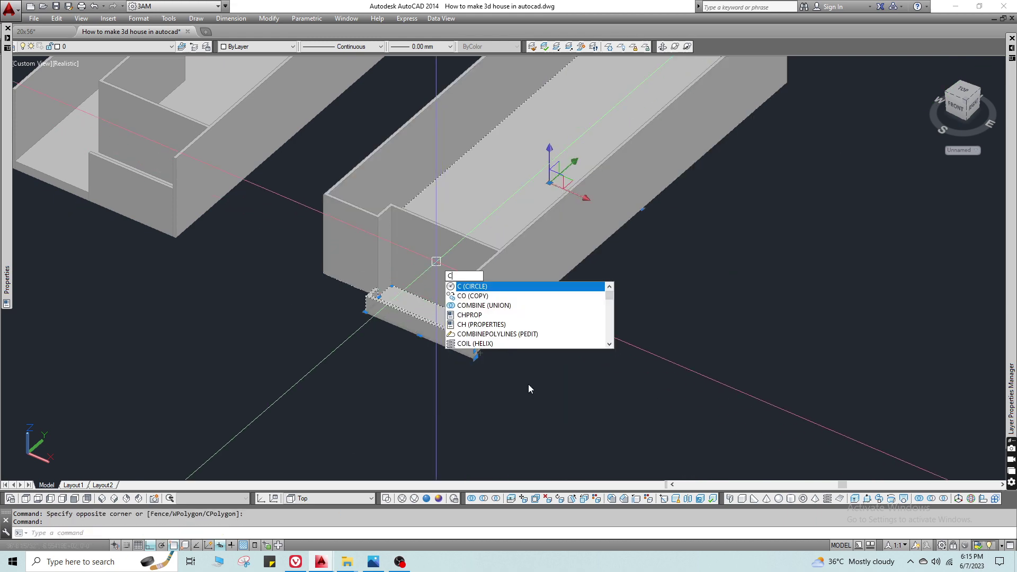
text(o)
key(Return)
click(554, 421)
text(12)
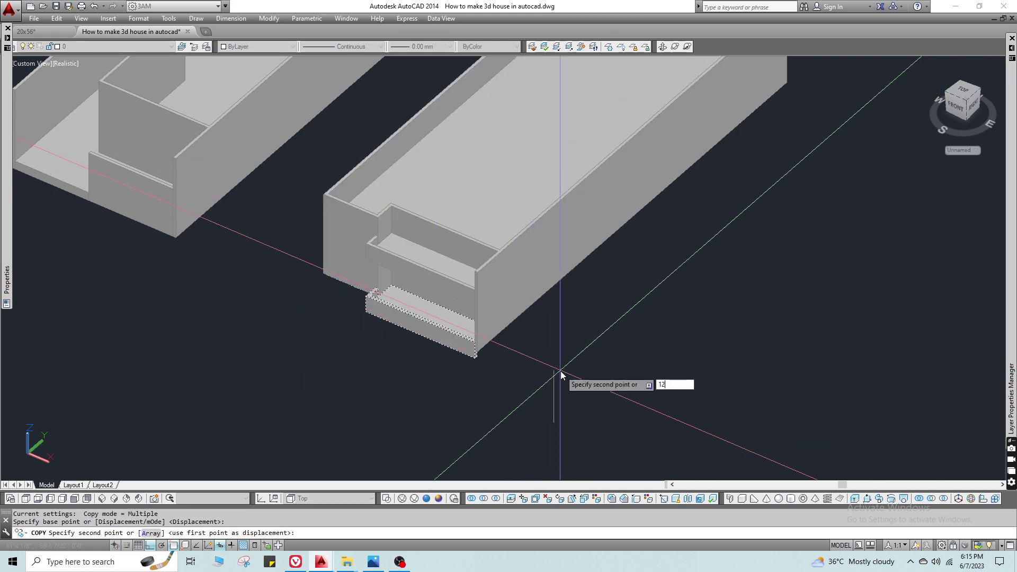
key(Return)
key(Escape)
text(re)
key(Return)
middle_drag(473, 242, 465, 297)
scroll(465, 294, up, 4)
click(451, 303)
text(co)
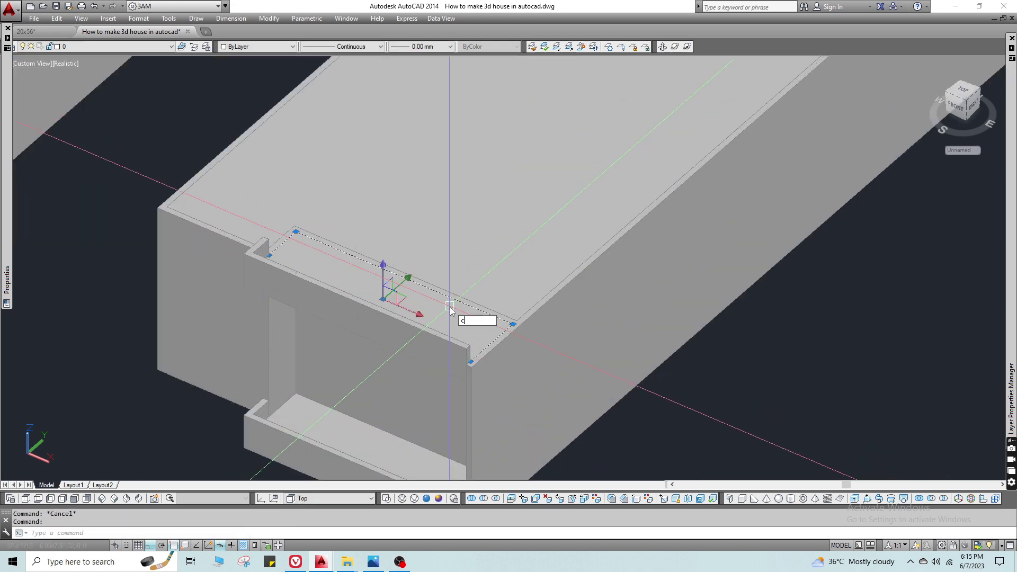
key(Return)
key(Escape)
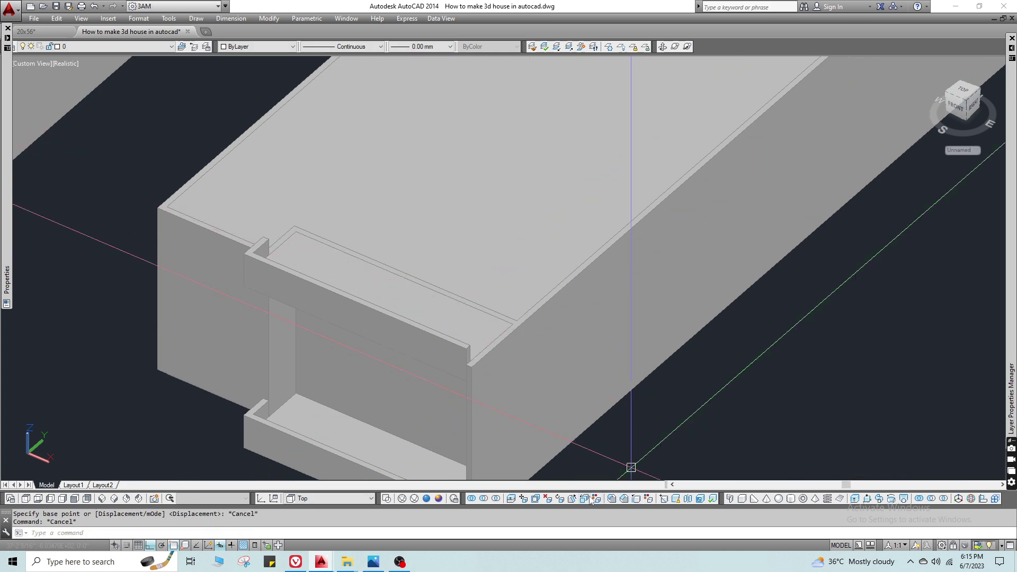
Copy the top face of the first floor walls in place with a displacement of 0.
click(471, 383)
key(Return)
click(490, 419)
text(0)
key(Return)
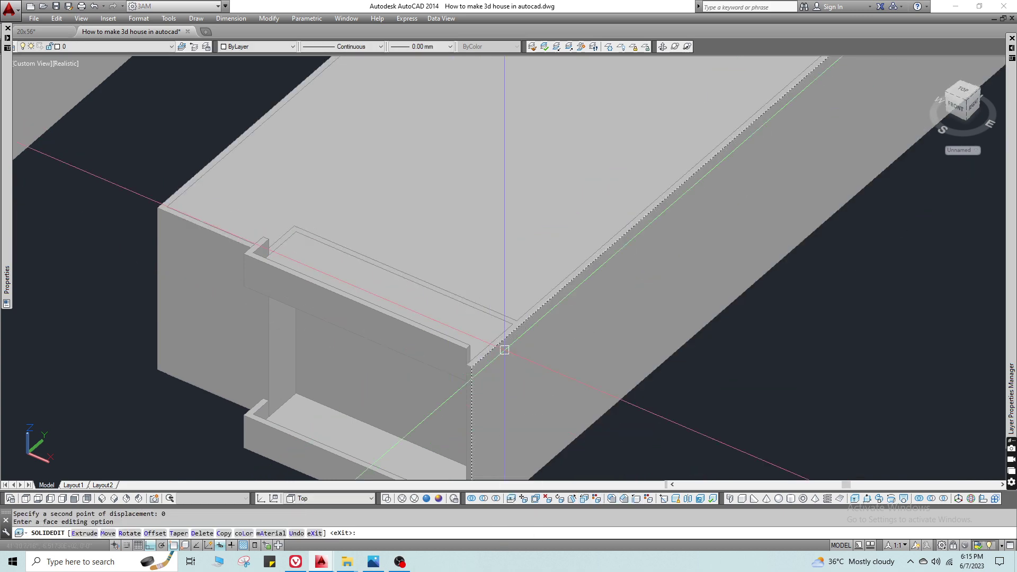
key(Escape)
Extrude the copied wall-top face 36 inches upward to form the roof parapet.
text(ext)
key(Return)
click(471, 447)
scroll(470, 455, down, 4)
scroll(416, 288, down, 2)
key(Return)
text(3)
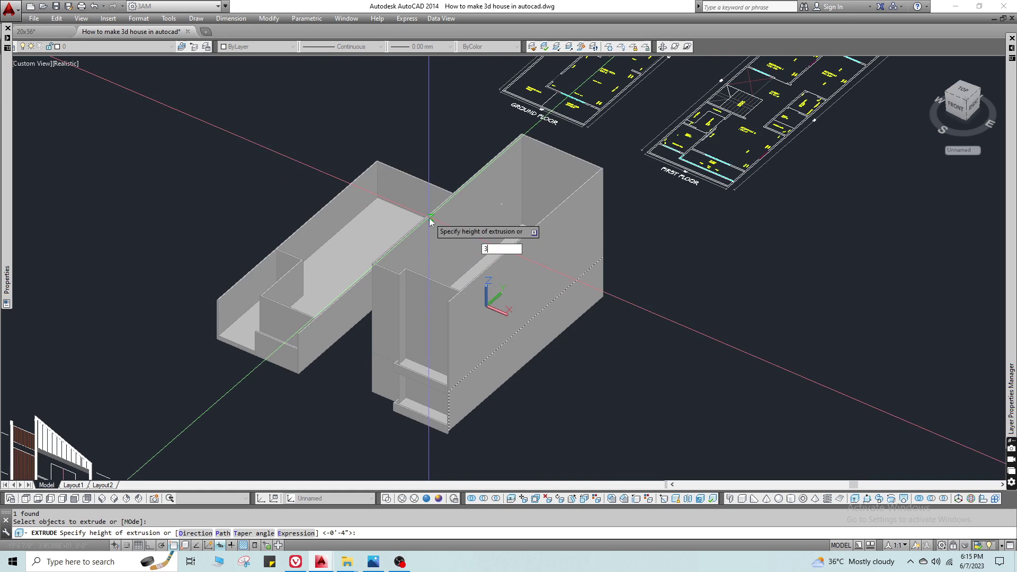
text(6)
key(Return)
Move the roof parapet's faces to clear its stretch along the back of the first floor sit-out.
scroll(430, 222, up, 5)
click(524, 499)
scroll(475, 311, up, 6)
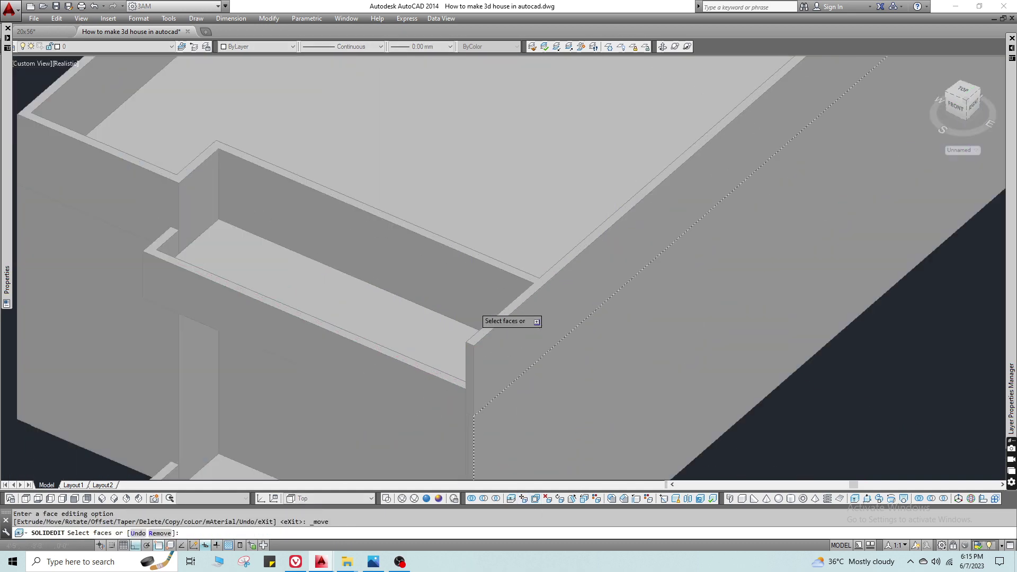
click(509, 205)
scroll(556, 159, down, 3)
key(Escape)
text(m)
key(Return)
scroll(564, 157, down, 4)
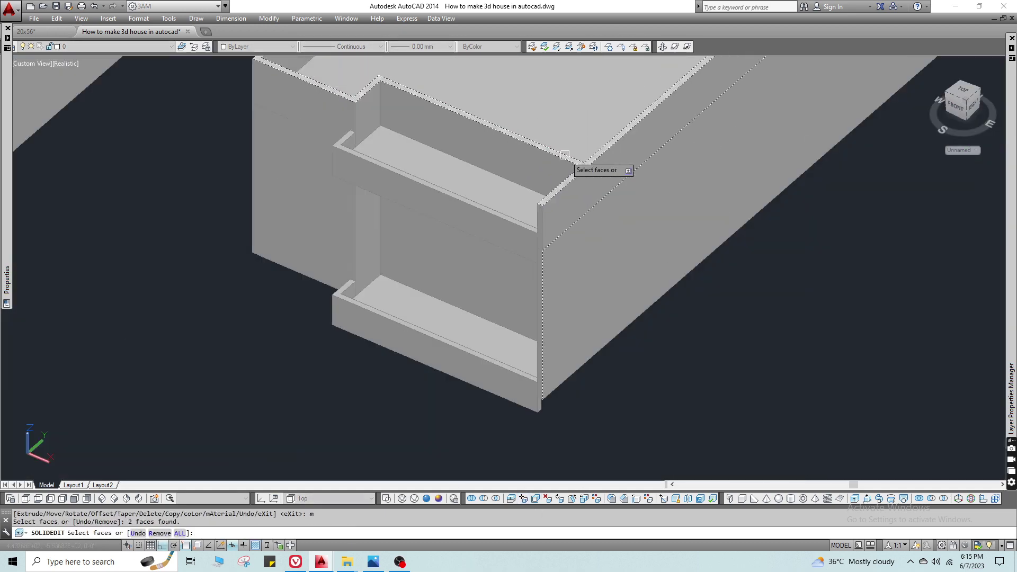
Move the end face of the short front roof parapet 4 inches toward the sit-out and regenerate the display.
scroll(391, 168, up, 5)
click(390, 169)
key(Return)
click(479, 229)
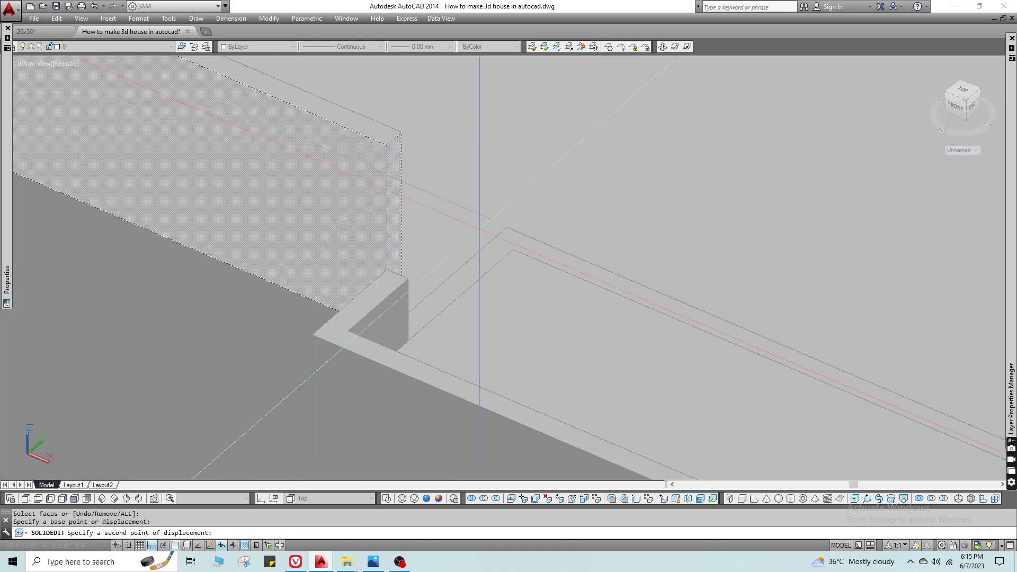
text(4)
key(Return)
key(Escape)
scroll(313, 290, down, 4)
text(re)
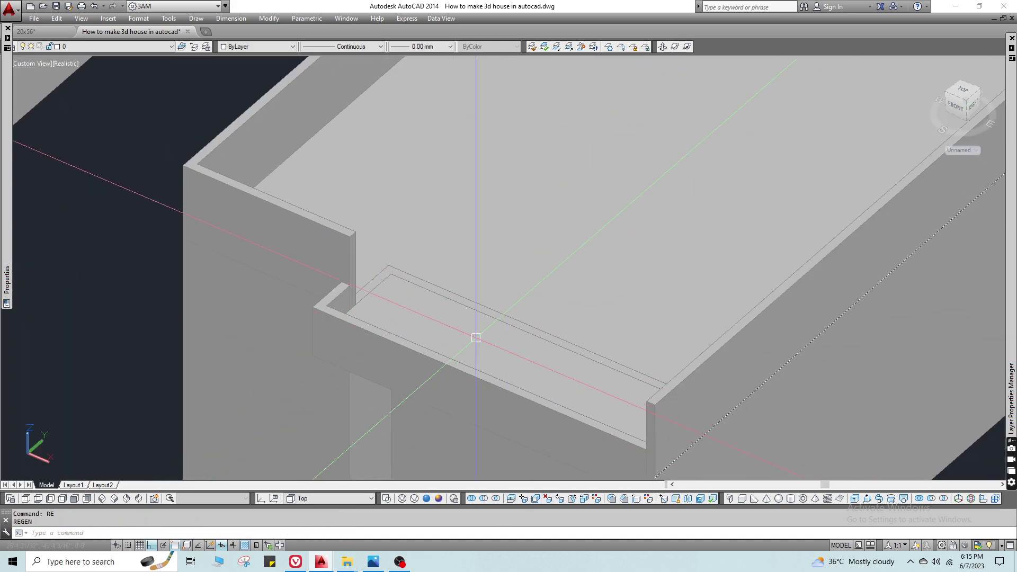
scroll(476, 337, down, 3)
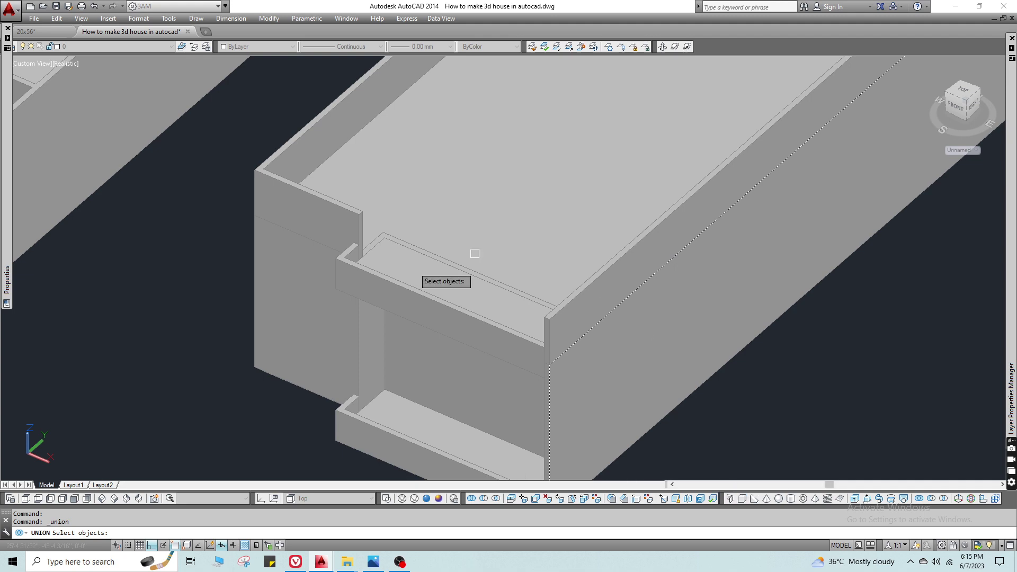
scroll(474, 253, down, 5)
key(Escape)
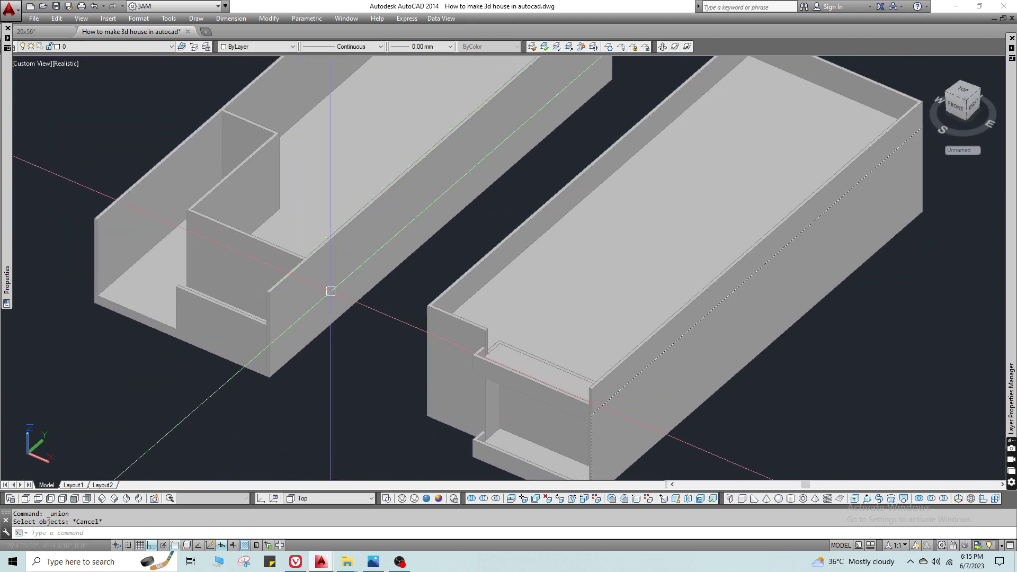
key(Escape)
Examine the front elevation drawing alongside the ground floor and first floor models.
scroll(409, 309, down, 2)
mouse_move(416, 329)
shift+middle_down()
mouse_move(427, 332)
mouse_move(631, 127)
shift+middle_up()
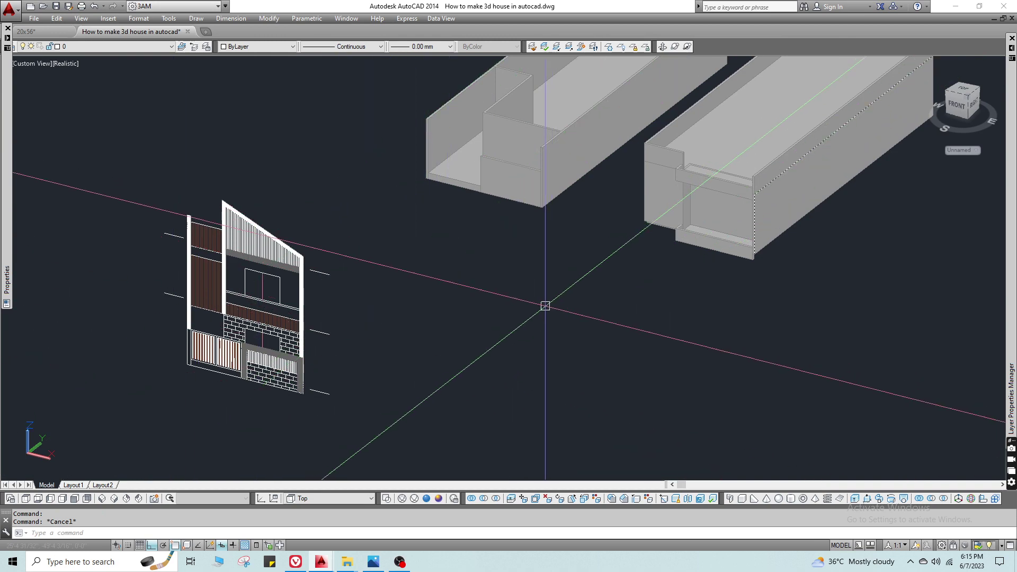
middle_drag(476, 348, 511, 331)
scroll(513, 332, down, 2)
middle_drag(518, 368, 430, 350)
scroll(294, 257, up, 6)
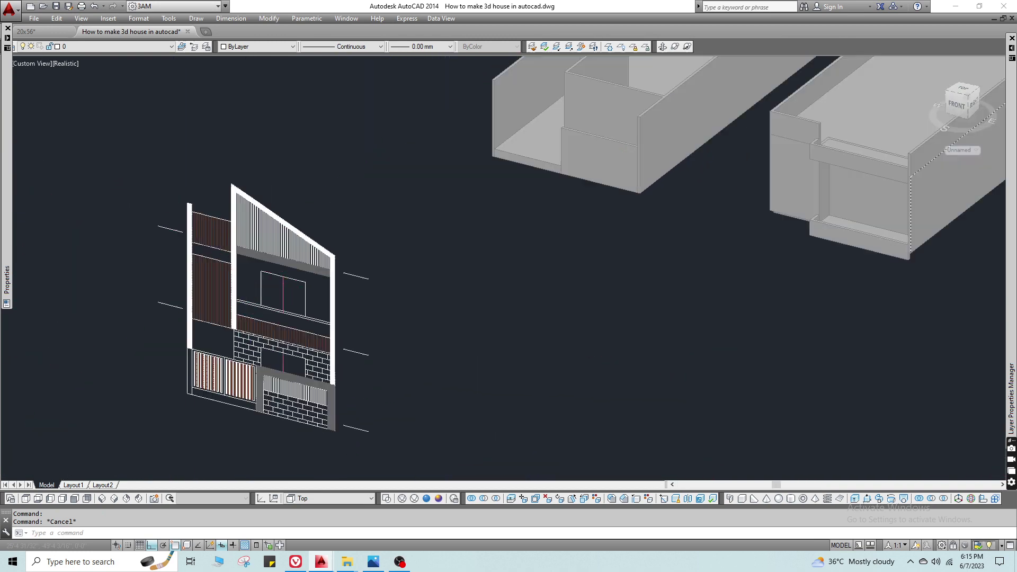
scroll(241, 263, down, 3)
key(Escape)
middle_drag(439, 205, 386, 333)
middle_drag(327, 402, 369, 384)
middle_drag(608, 372, 405, 354)
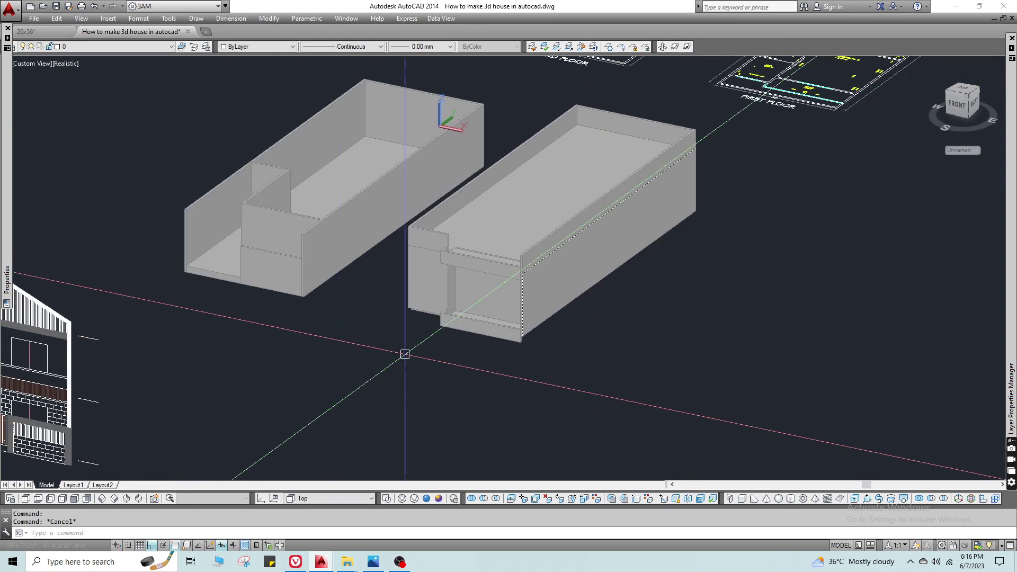
Select the whole first floor model for moving and try its lower back corner as the base point.
click(401, 388)
middle_drag(693, 177, 566, 261)
click(609, 187)
shift+middle_drag(608, 187, 609, 187)
key(Escape)
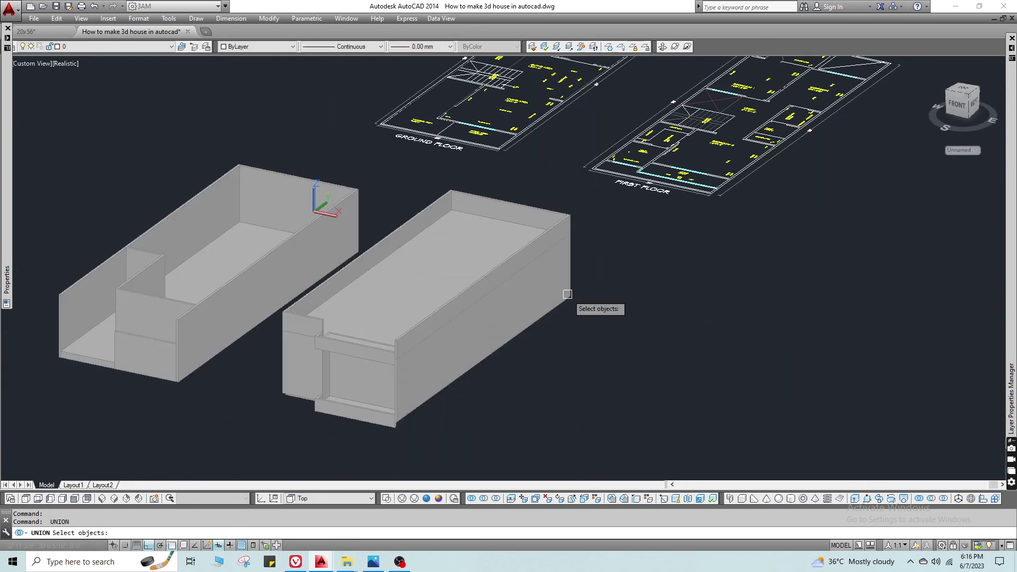
scroll(571, 290, up, 3)
key(Return)
scroll(569, 306, up, 5)
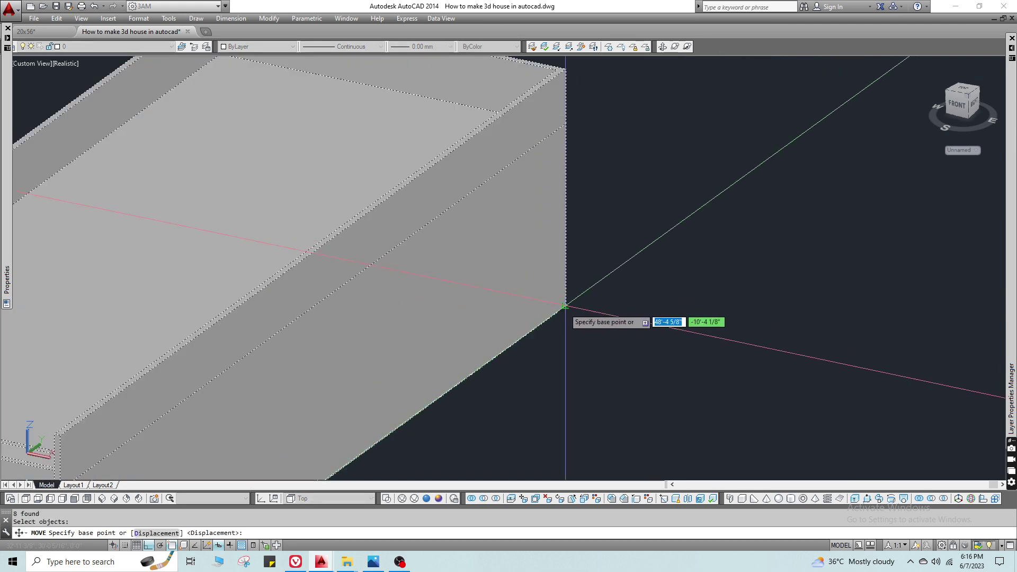
click(565, 306)
scroll(566, 306, up, 5)
key(Escape)
Move the selected first floor model by its lower back corner onto the matching top corner of the ground floor walls.
text(m)
key(Return)
text(p)
key(Return)
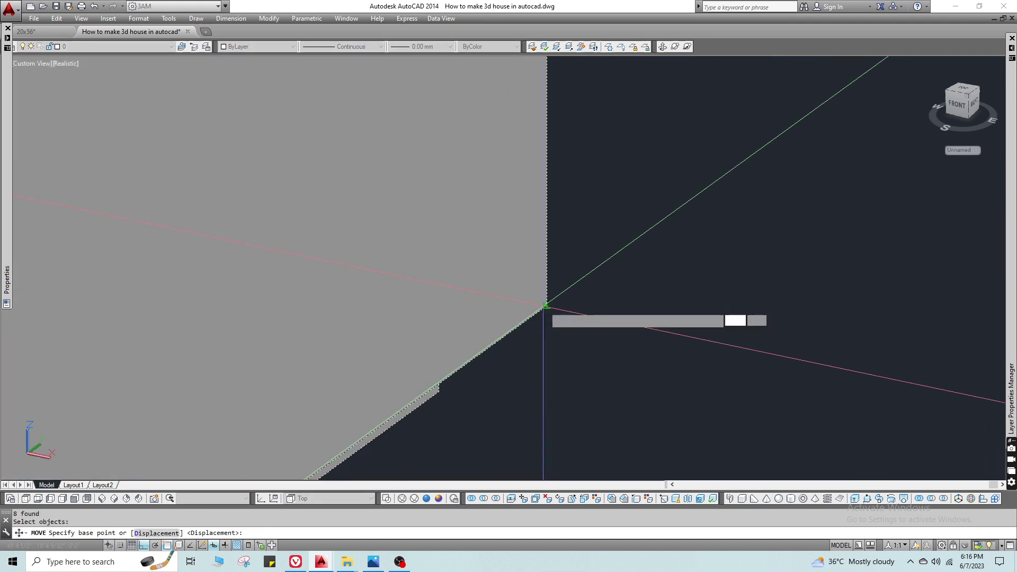
click(545, 306)
scroll(545, 306, down, 5)
scroll(562, 302, up, 5)
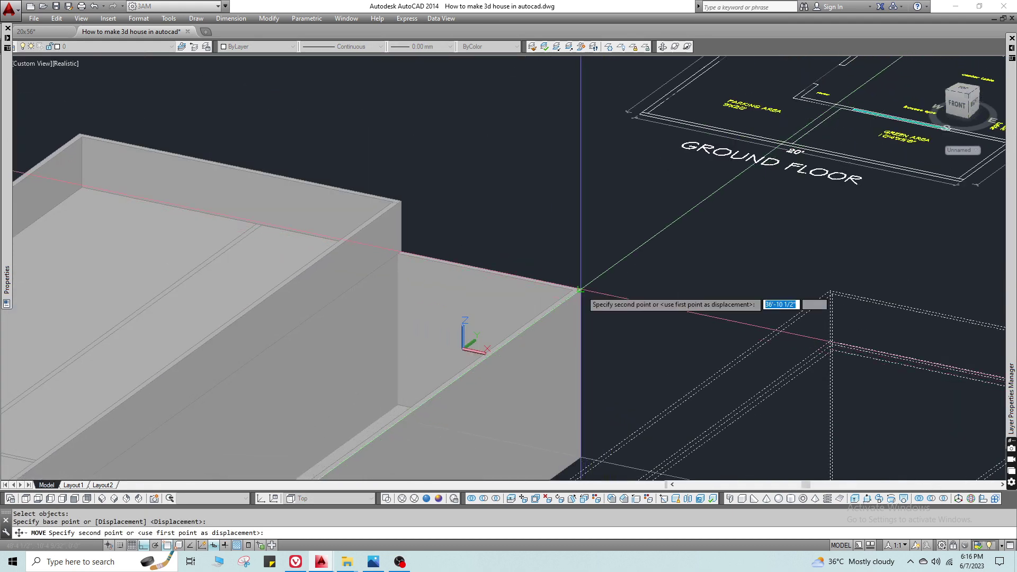
key(Escape)
scroll(580, 291, down, 8)
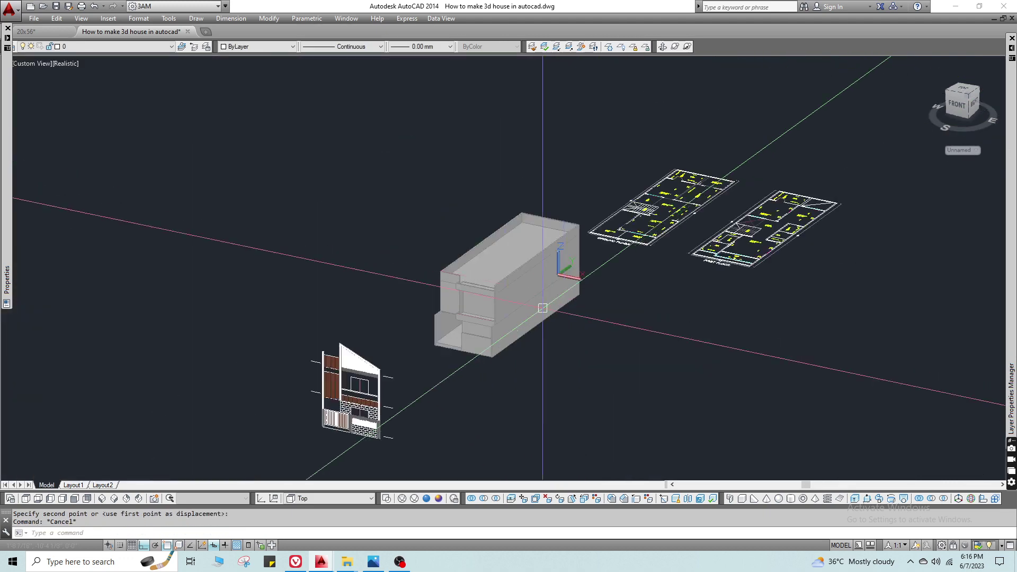
scroll(542, 308, up, 6)
mouse_move(520, 358)
shift+middle_down()
mouse_move(436, 411)
mouse_move(509, 427)
mouse_move(519, 370)
shift+middle_up()
scroll(511, 341, up, 5)
text(c)
key(Return)
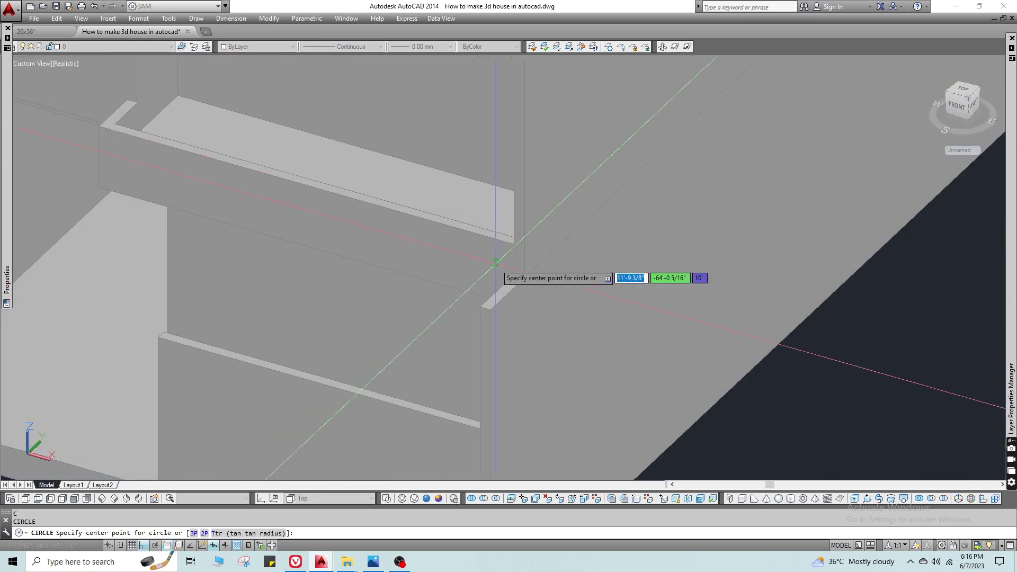
scroll(558, 297, down, 5)
scroll(488, 267, up, 5)
key(Escape)
Turn on the dynamic UCS and draw a large circle on the first floor's front wall face.
text(c)
key(Return)
scroll(419, 222, down, 5)
scroll(380, 184, up, 3)
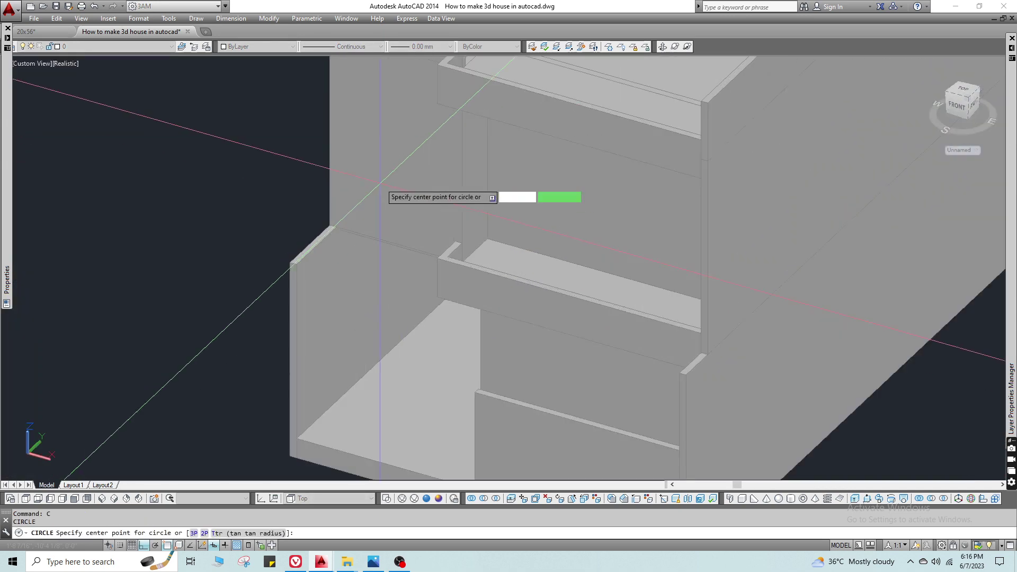
scroll(466, 256, up, 4)
key(F6)
scroll(608, 352, up, 2)
scroll(546, 313, down, 3)
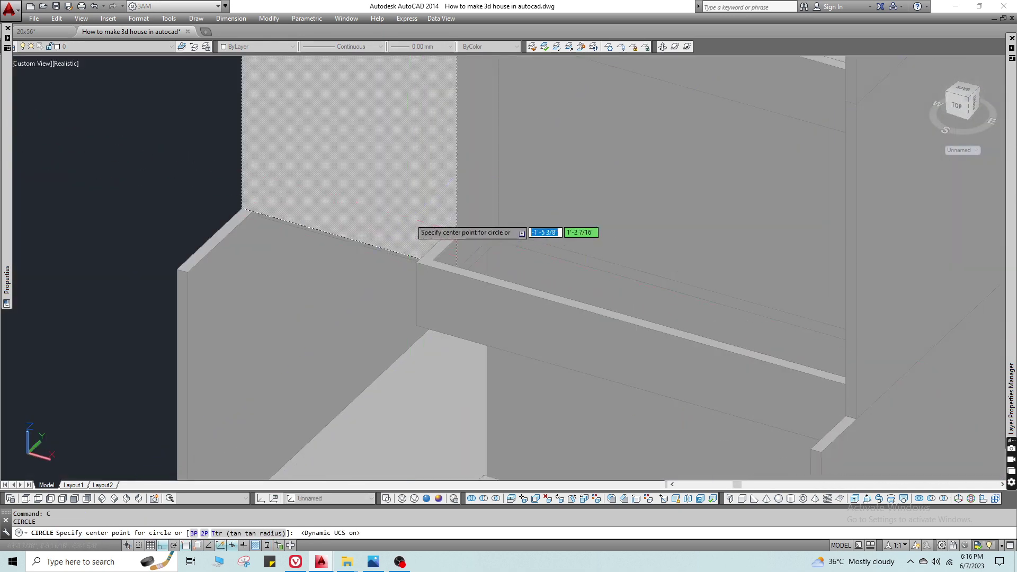
click(409, 217)
scroll(365, 197, down, 6)
click(475, 354)
key(Escape)
Slice the ground floor walls with the circle as the planar object, keeping both sides, and erase the circle.
text(sl)
key(Return)
scroll(473, 273, up, 3)
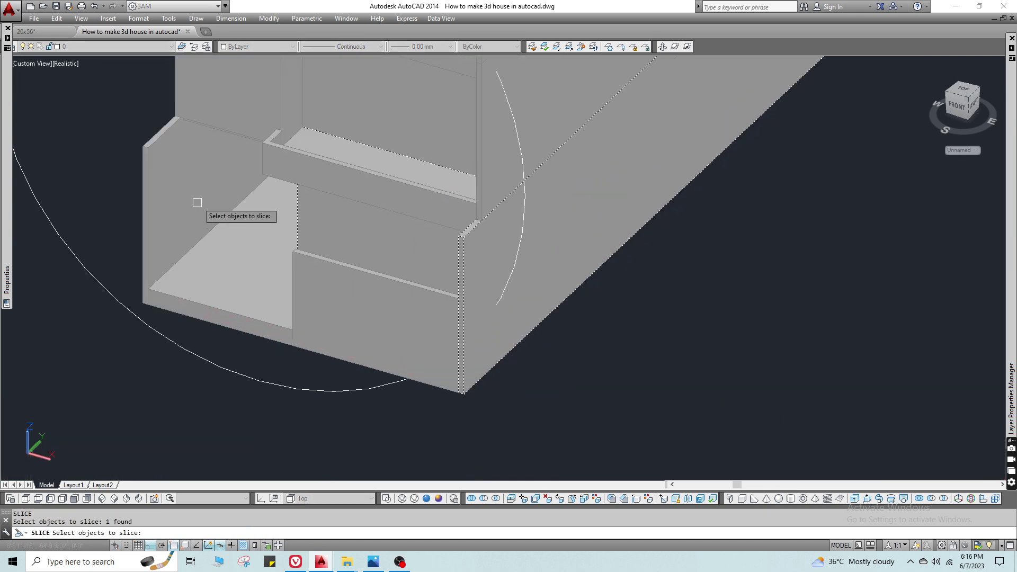
click(197, 203)
key(Return)
text(o)
key(Return)
click(353, 389)
key(Return)
click(353, 389)
key(e)
key(Return)
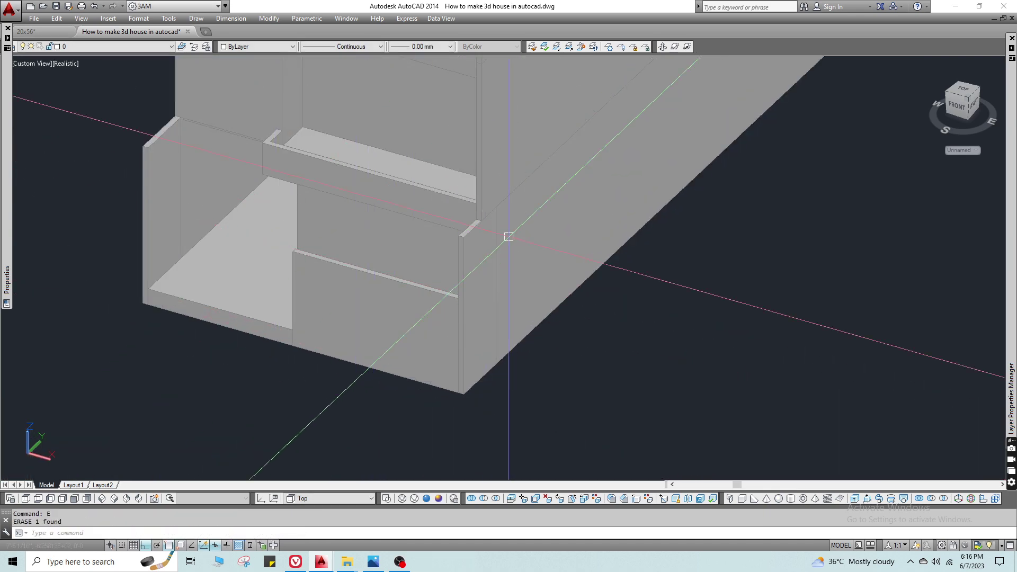
Undo the circle's erasure and the wall slice, and delete the circle.
scroll(491, 254, up, 4)
key(ctrl+z)
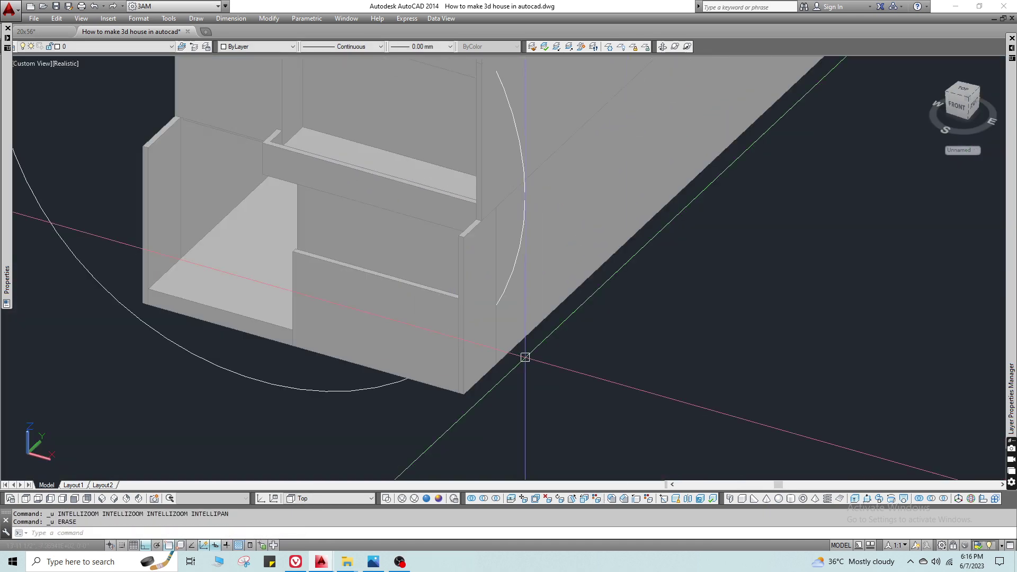
key(ctrl+z)
scroll(433, 232, up, 2)
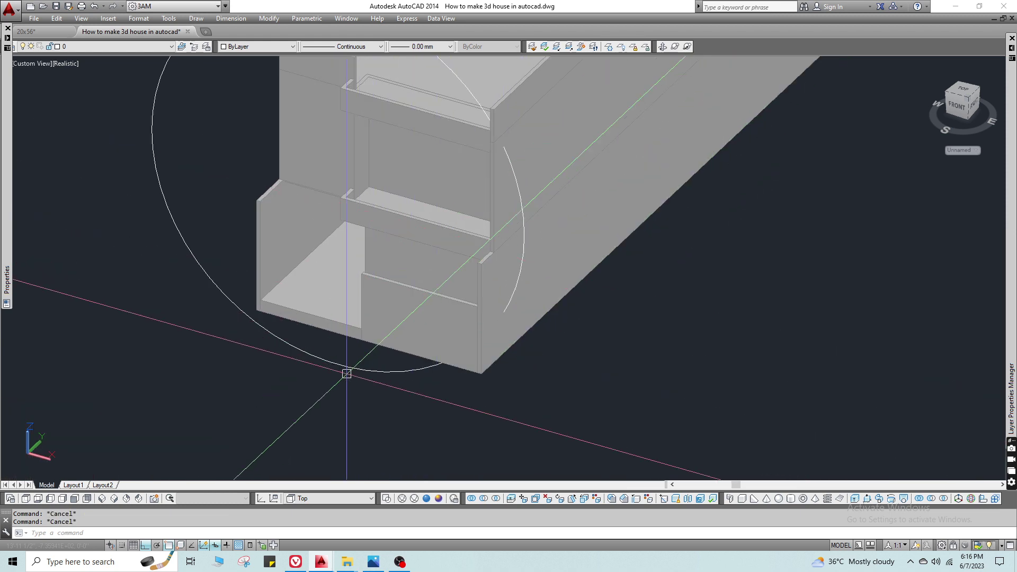
key(Escape)
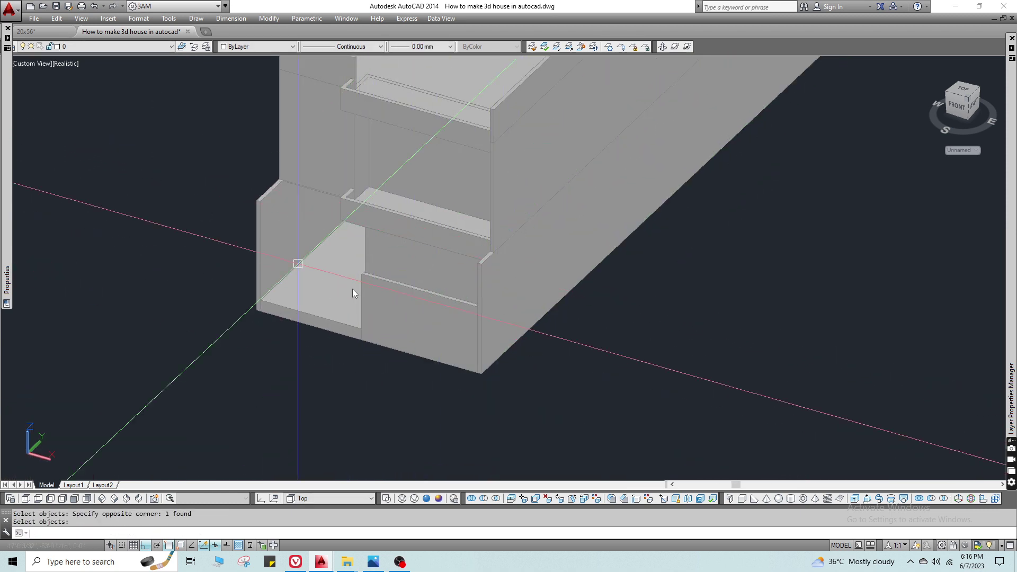
Slice the ground floor's left side wall in line with the first floor's front face, keeping both sides.
scroll(311, 185, up, 2)
text(s)
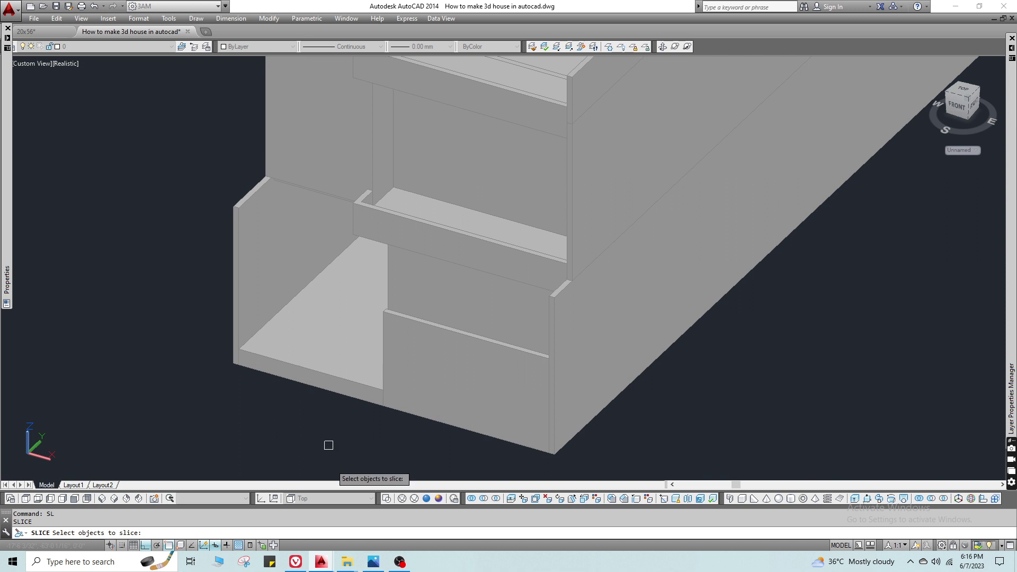
click(317, 332)
scroll(261, 231, up, 2)
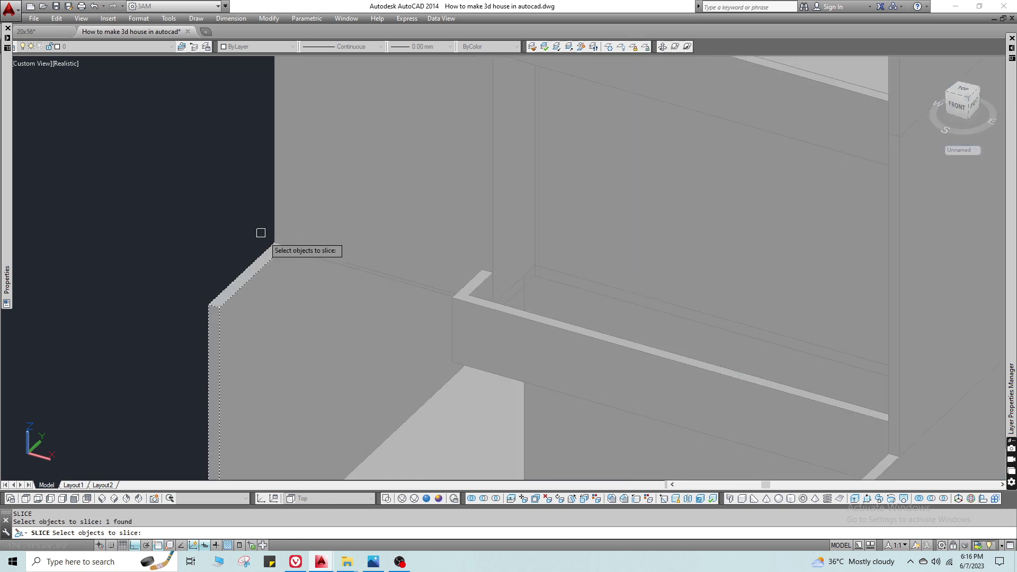
key(Return)
click(275, 246)
click(175, 218)
key(Return)
click(253, 308)
scroll(253, 310, down, 5)
shift+middle_drag(271, 321, 255, 316)
key(Escape)
key(Escape)
Slice the ground floor's right side wall in line with the first floor's front face, keeping both sides.
scroll(530, 354, up, 2)
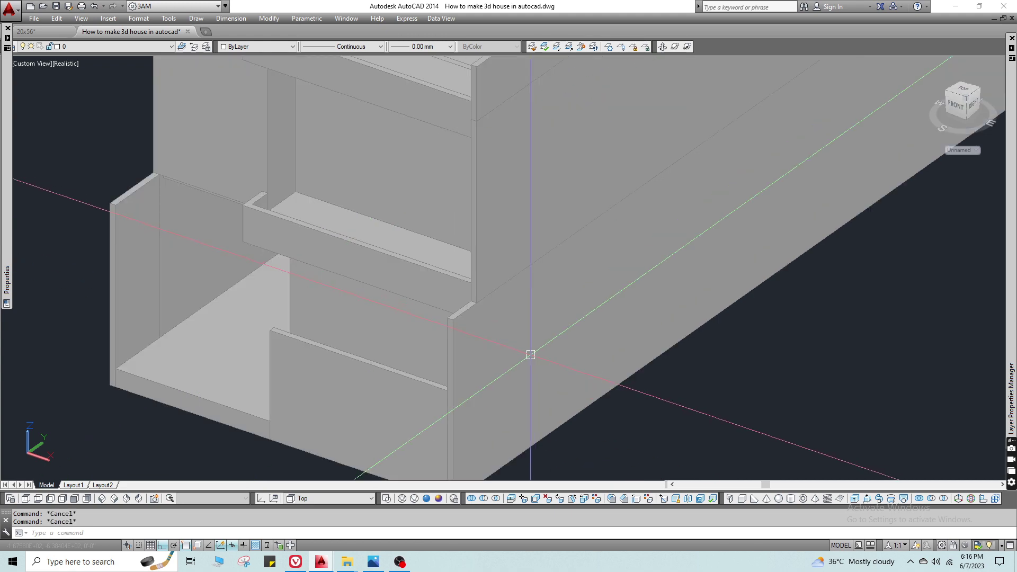
key(Return)
click(501, 366)
scroll(469, 301, up, 5)
key(Return)
click(490, 311)
scroll(490, 312, down, 7)
middle_drag(490, 311, 359, 258)
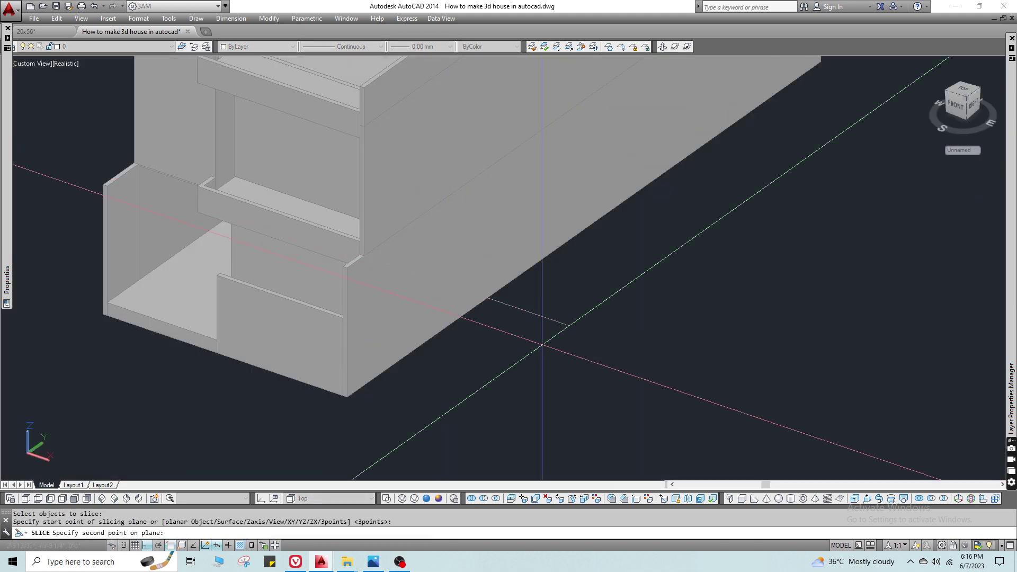
click(541, 345)
key(Return)
Slice both front side-wall pieces horizontally at the top of the low front wall in the Front UCS, keeping both sides.
scroll(334, 333, up, 4)
middle_drag(333, 334, 487, 354)
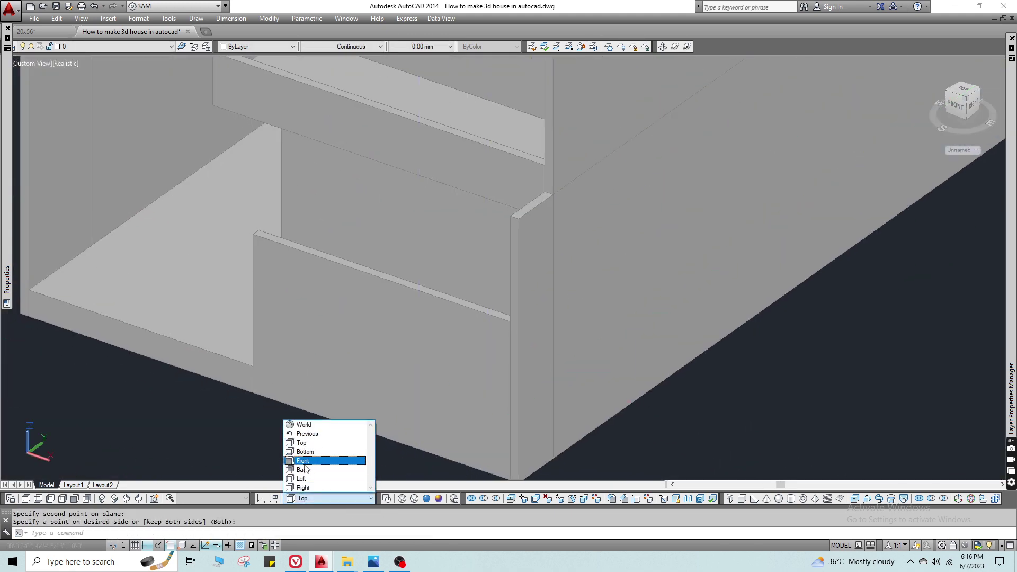
click(306, 460)
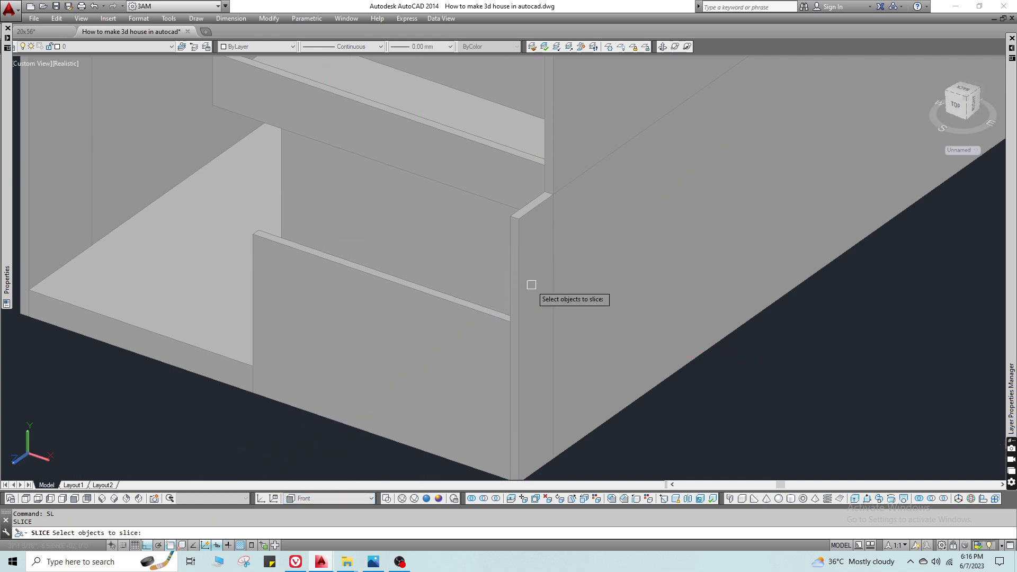
click(531, 284)
key(Return)
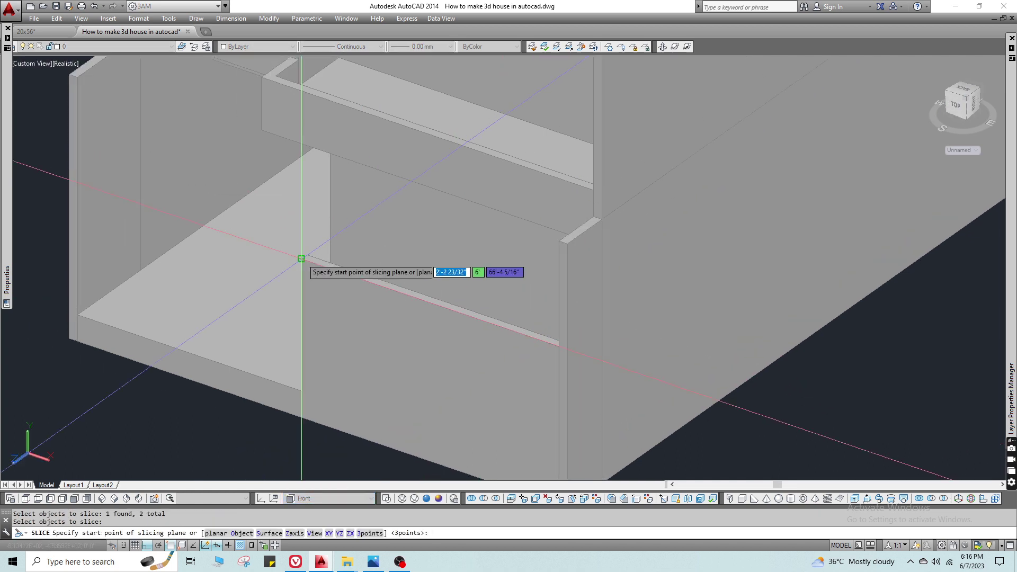
click(302, 259)
scroll(302, 258, down, 4)
middle_drag(302, 258, 496, 316)
click(258, 236)
key(Return)
Delete the cut-off upper pieces of the front side walls and union the right piece with the low front wall.
key(Escape)
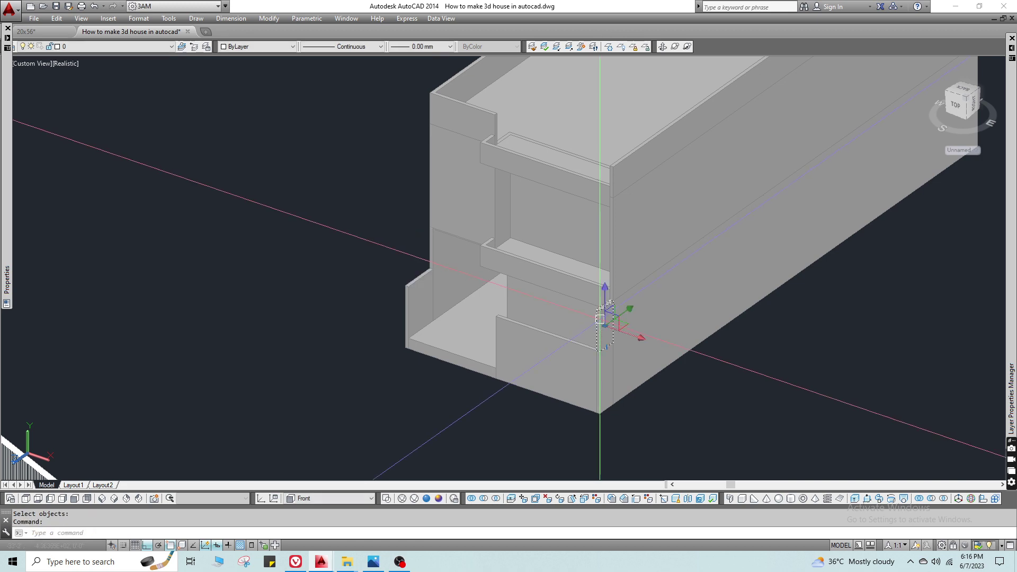
scroll(570, 363, up, 3)
scroll(422, 341, down, 2)
scroll(474, 369, up, 5)
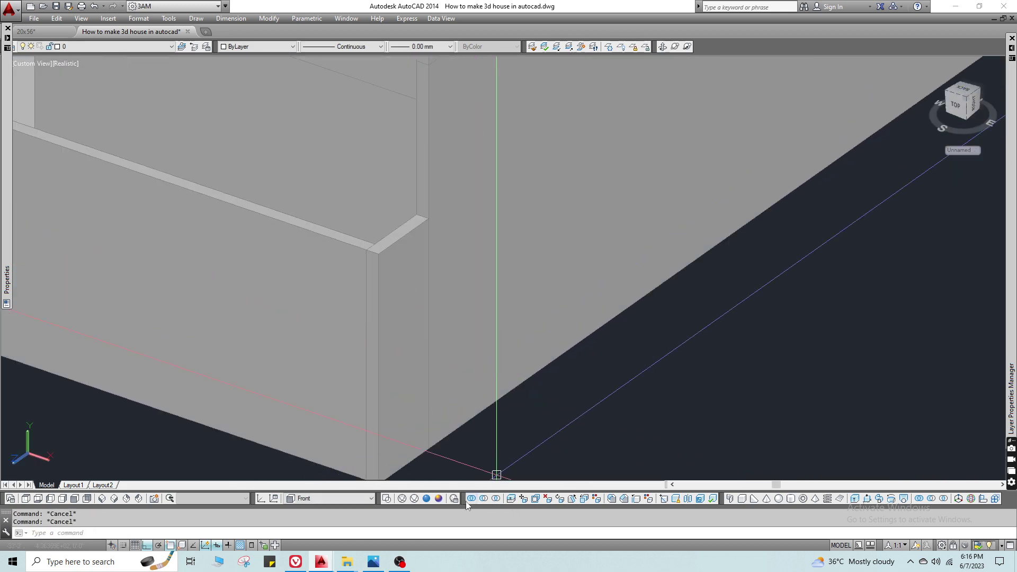
scroll(376, 297, up, 2)
click(386, 266)
click(314, 277)
key(Return)
Set the UCS to Top and start a polysolid with a height of 12 inches.
scroll(488, 322, down, 6)
middle_drag(212, 315, 524, 230)
scroll(304, 210, up, 5)
scroll(313, 206, down, 3)
shift+middle_drag(445, 281, 450, 263)
click(726, 500)
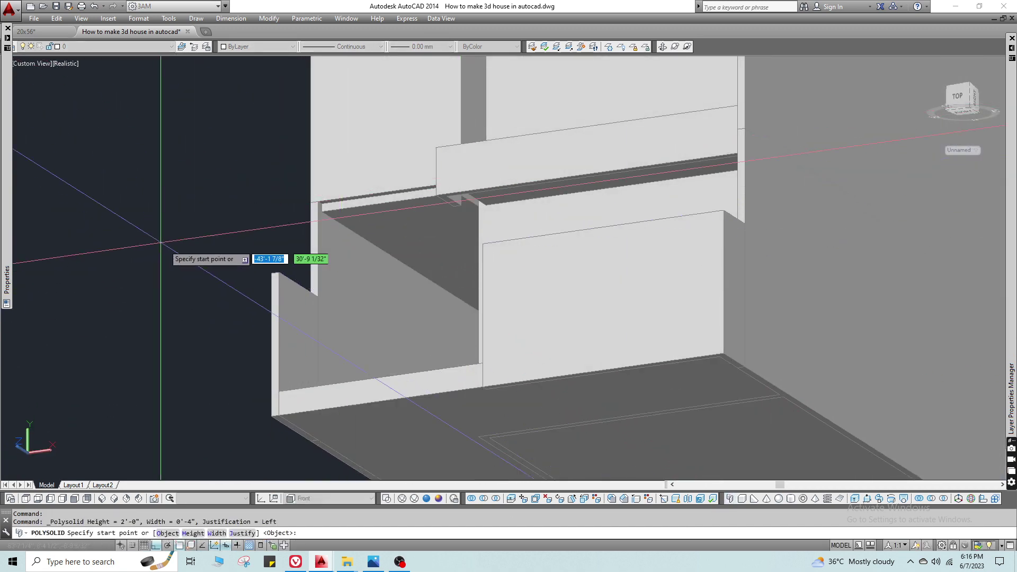
key(Escape)
click(312, 500)
click(305, 444)
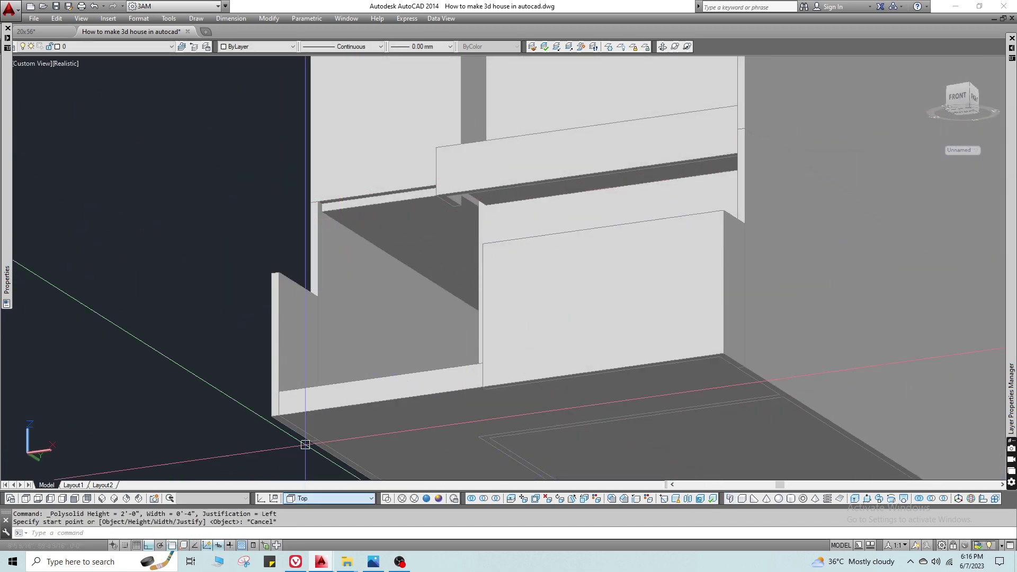
click(728, 499)
text(h)
key(Return)
text(12)
key(Return)
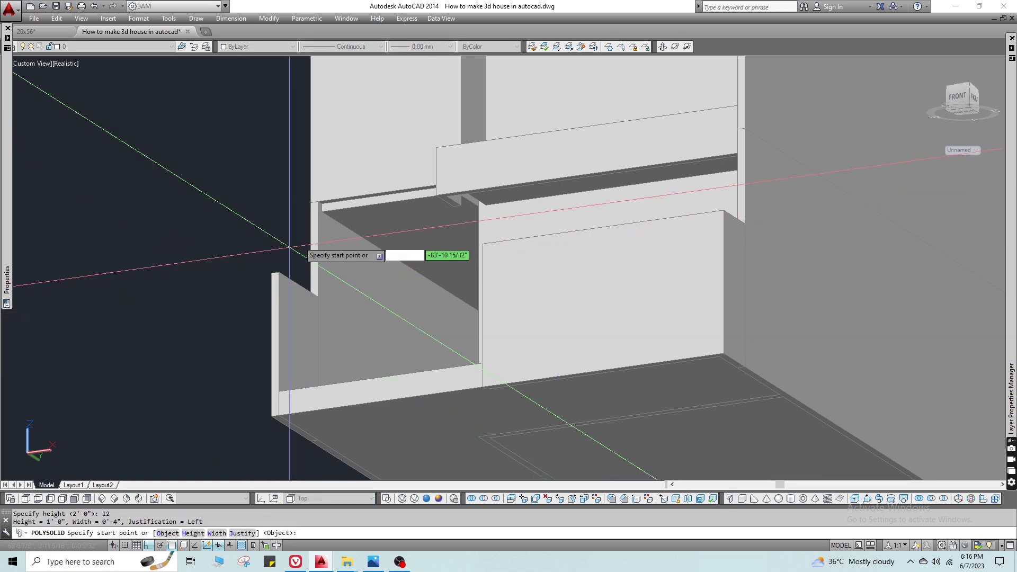
Draw the 4-inch-wide polysolid beam along the first floor's lower front edge, from the balcony parapet to the left side wall.
scroll(318, 212, up, 5)
scroll(333, 181, up, 3)
scroll(312, 176, down, 6)
middle_drag(559, 168, 440, 279)
scroll(474, 275, up, 2)
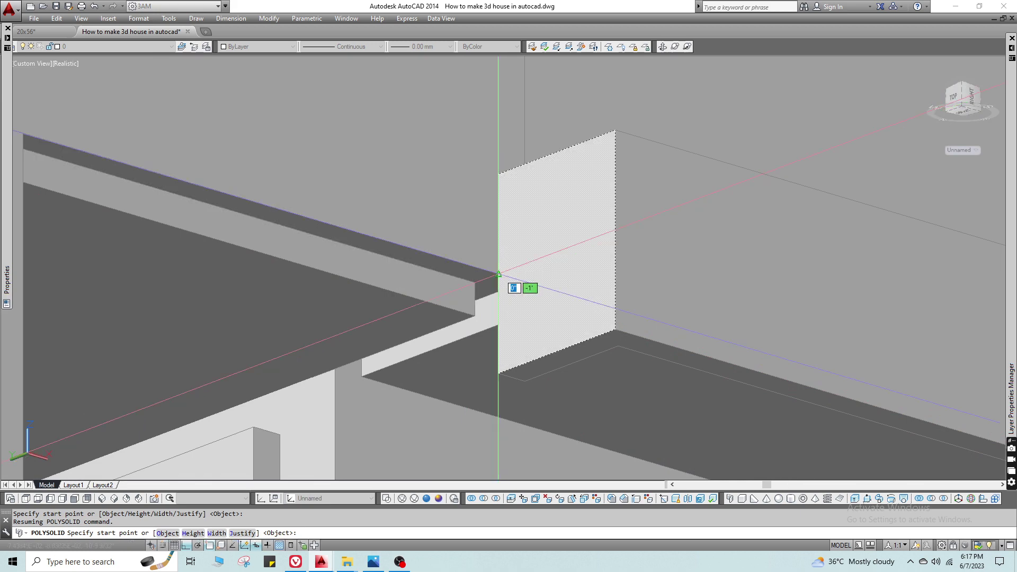
click(498, 274)
key(Escape)
key(Return)
click(499, 274)
scroll(207, 179, down, 2)
middle_drag(207, 179, 582, 299)
click(468, 271)
key(Return)
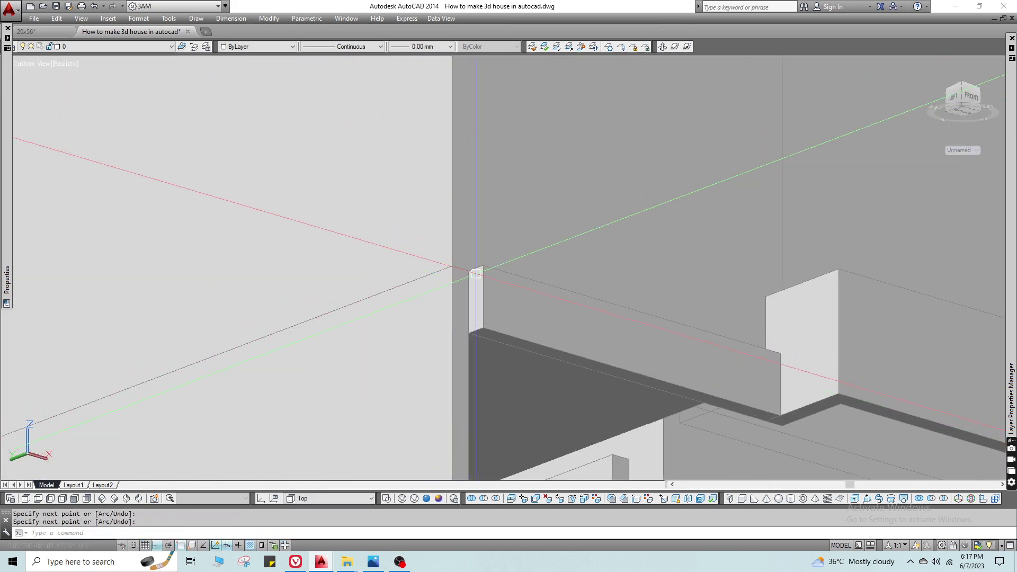
Shift the new beam below the first floor's front left wall by 4 inches.
click(577, 333)
text(4)
key(Return)
key(Escape)
shift+middle_drag(709, 307, 550, 284)
scroll(424, 289, down, 4)
scroll(550, 285, down, 8)
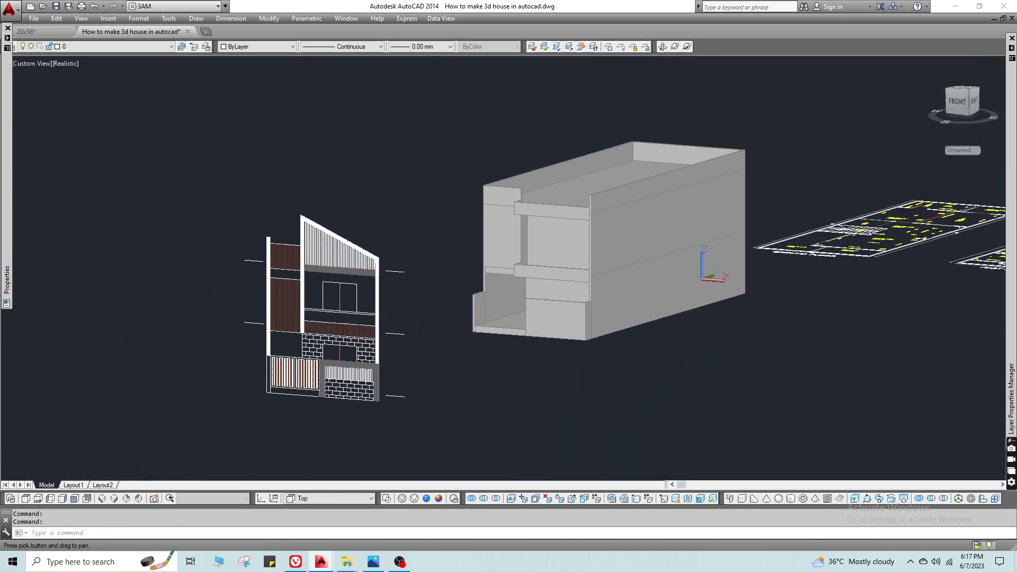
key(Escape)
scroll(318, 341, up, 3)
scroll(325, 341, down, 2)
middle_drag(590, 310, 480, 130)
click(402, 384)
click(125, 103)
text(m)
key(Return)
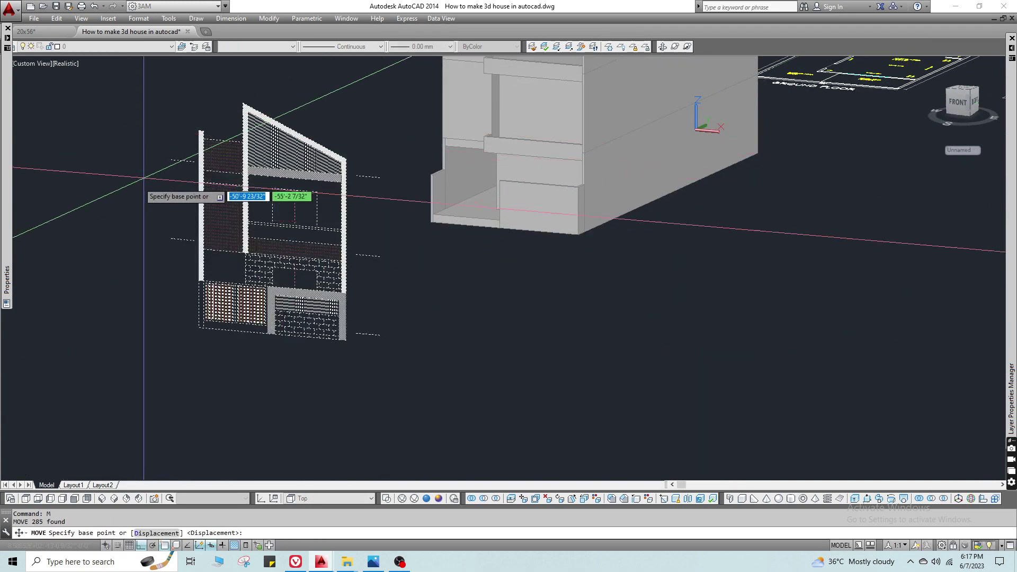
click(143, 187)
key(Escape)
Compare the elevation's floor levels with the model in the front view using the 2D Wireframe style.
click(74, 498)
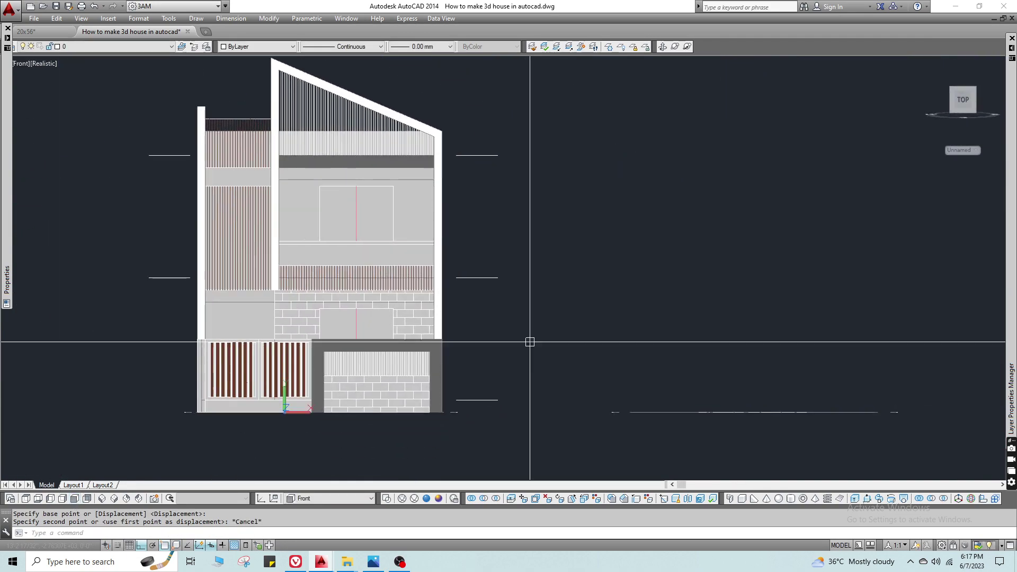
text(p)
key(Return)
scroll(452, 166, up, 5)
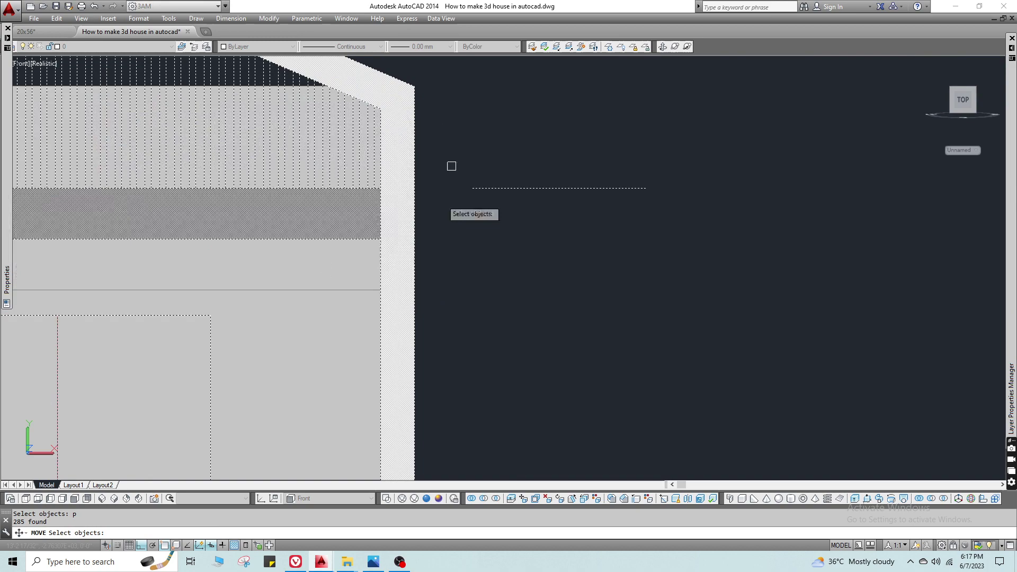
click(401, 498)
scroll(423, 275, down, 5)
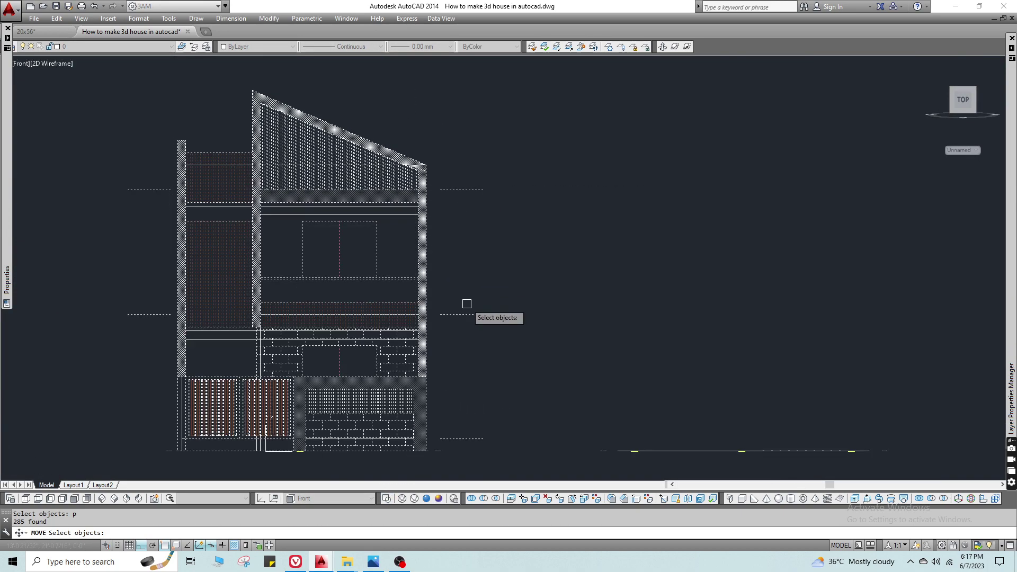
key(Escape)
Move the first floor, its balcony and the roof parapet up by 12 inches.
scroll(590, 290, down, 2)
shift+middle_drag(590, 291, 196, 313)
scroll(408, 280, down, 3)
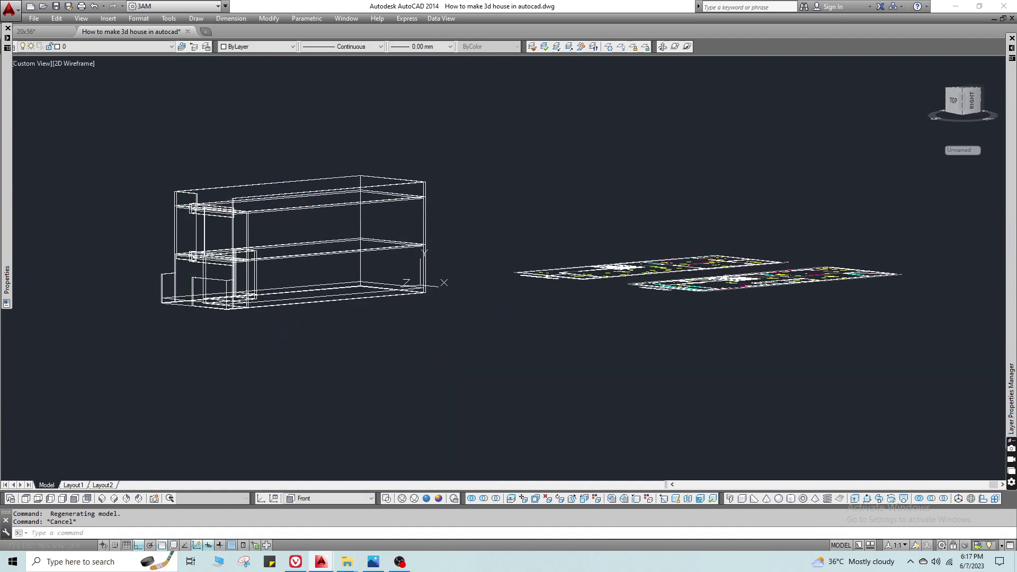
key(Escape)
key(Escape)
click(142, 118)
click(458, 269)
key(Return)
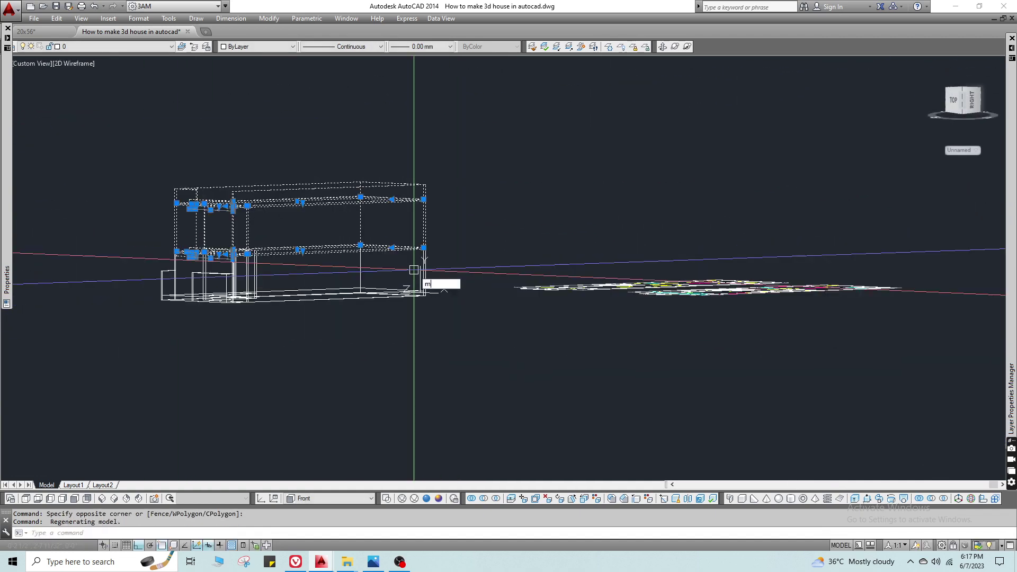
click(416, 283)
text(12)
key(Return)
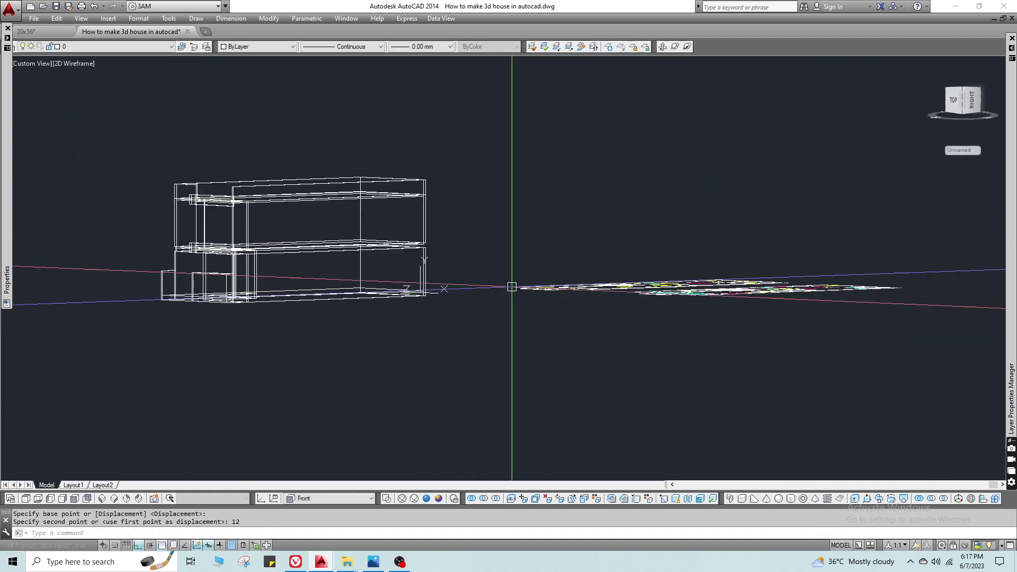
Move the ground floor wall's top face up to meet the raised first floor.
click(524, 499)
scroll(413, 249, up, 8)
key(Return)
click(469, 217)
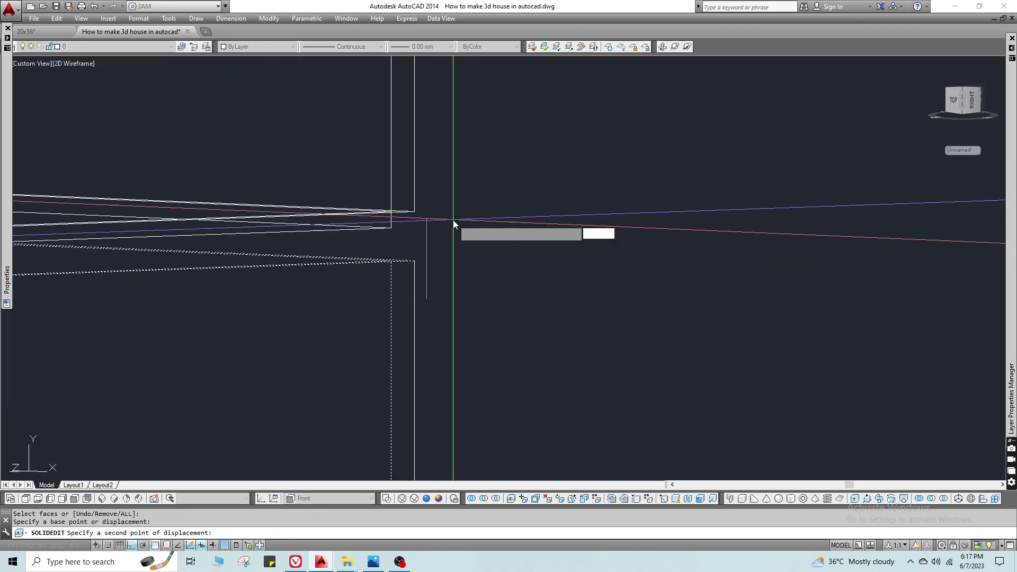
key(Escape)
Move the top face of the ground floor's left side wall up by 12 inches.
shift+middle_drag(469, 218, 392, 256)
scroll(393, 256, down, 3)
middle_drag(339, 529, 325, 352)
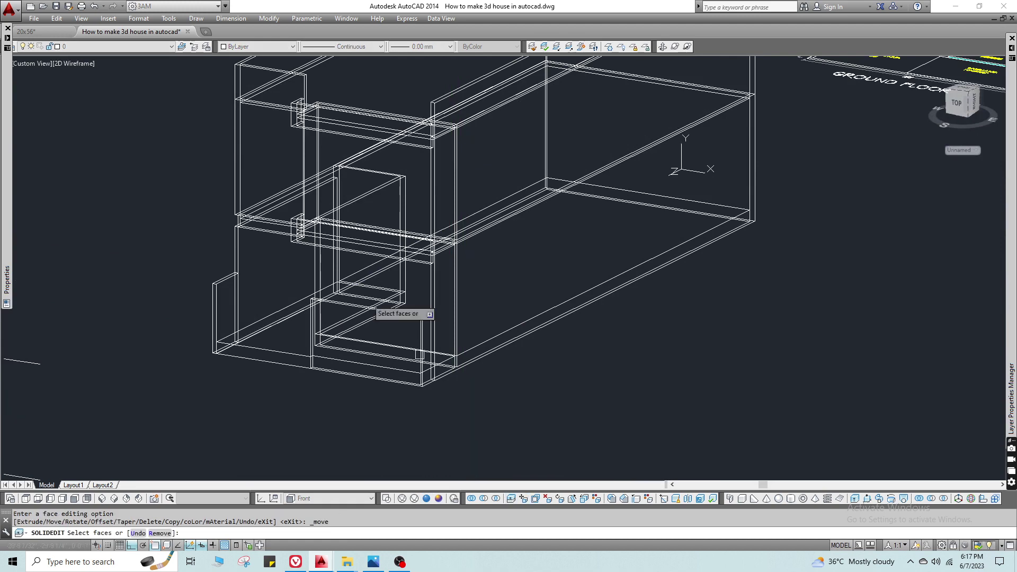
scroll(155, 233, up, 8)
click(267, 233)
key(Return)
click(275, 175)
text(12)
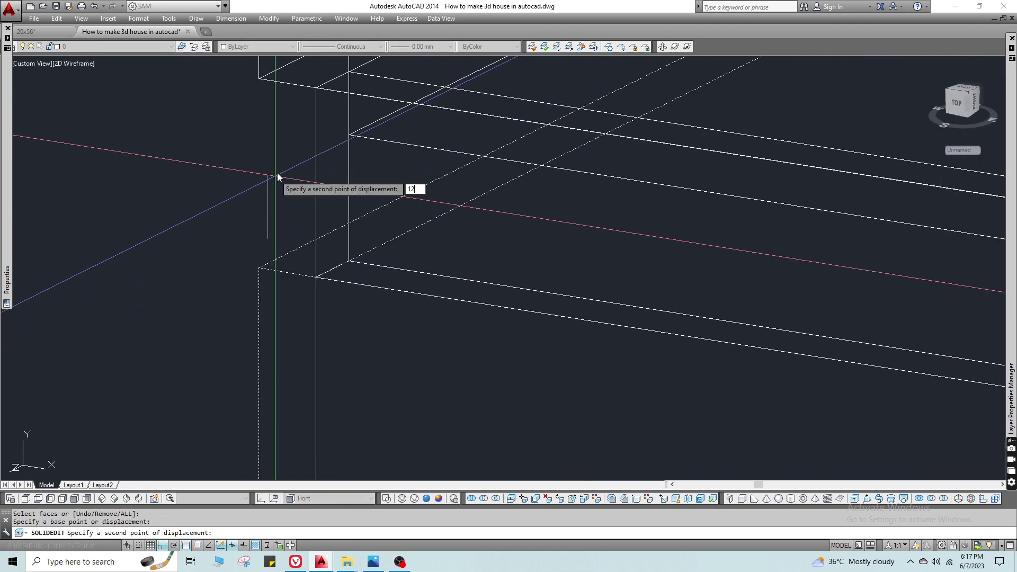
key(Escape)
key(Escape)
Restore the Realistic style and measure from the ground floor's front edge to the inner corner of the first-floor balcony slab.
scroll(417, 468, down, 3)
click(426, 498)
shift+middle_drag(340, 309, 533, 285)
scroll(533, 285, down, 1)
text(DI)
key(Return)
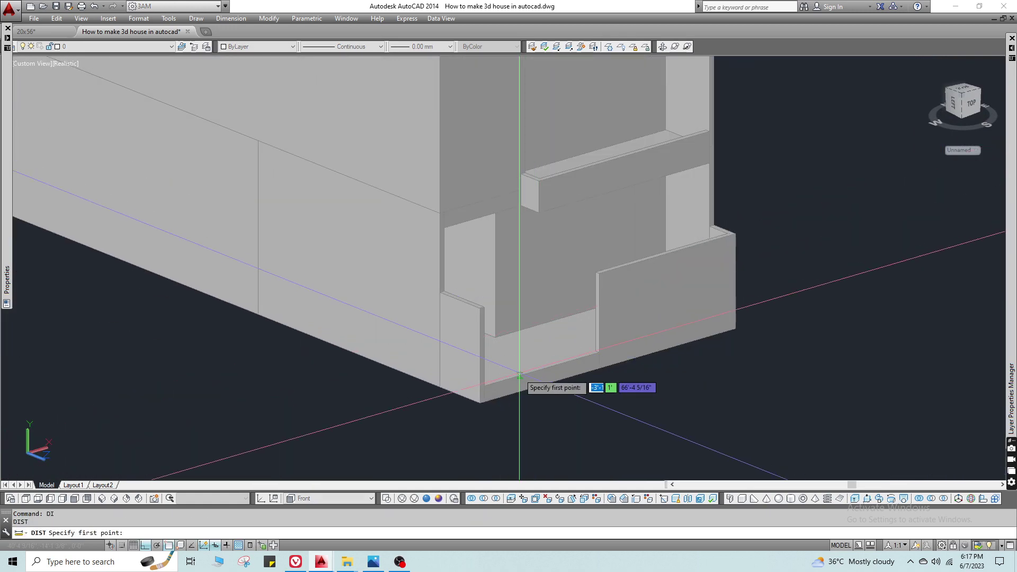
shift+middle_drag(555, 242, 608, 230)
scroll(608, 230, up, 4)
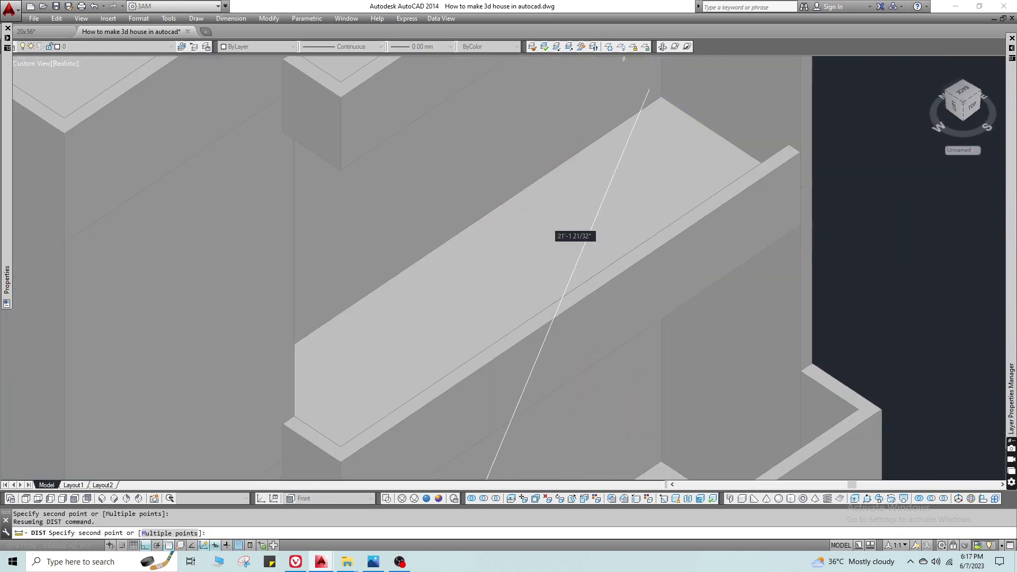
click(660, 96)
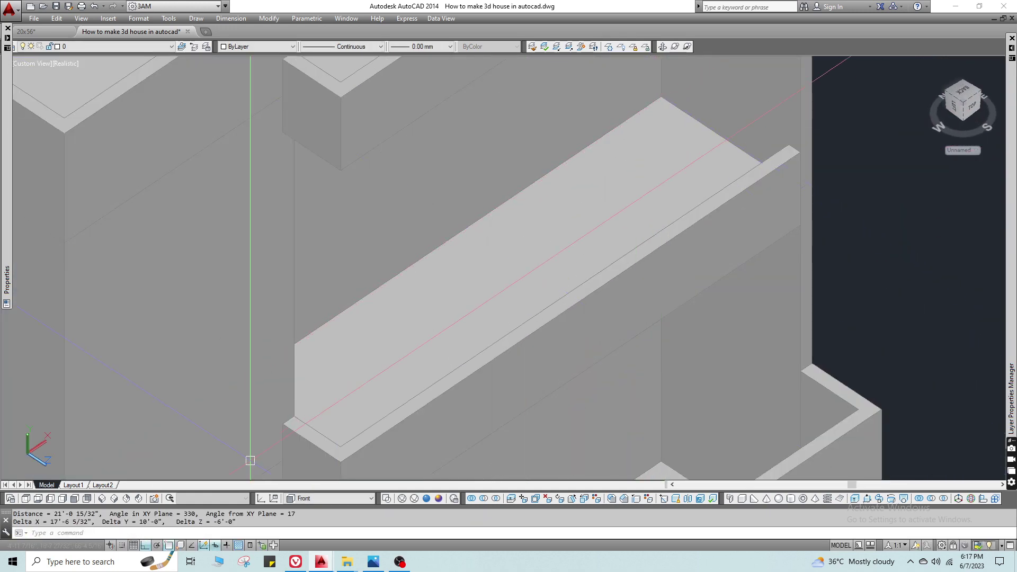
Try to measure the height between the roof slab and the first-floor balcony slab.
scroll(250, 460, down, 3)
scroll(563, 245, up, 2)
text(DI)
key(Return)
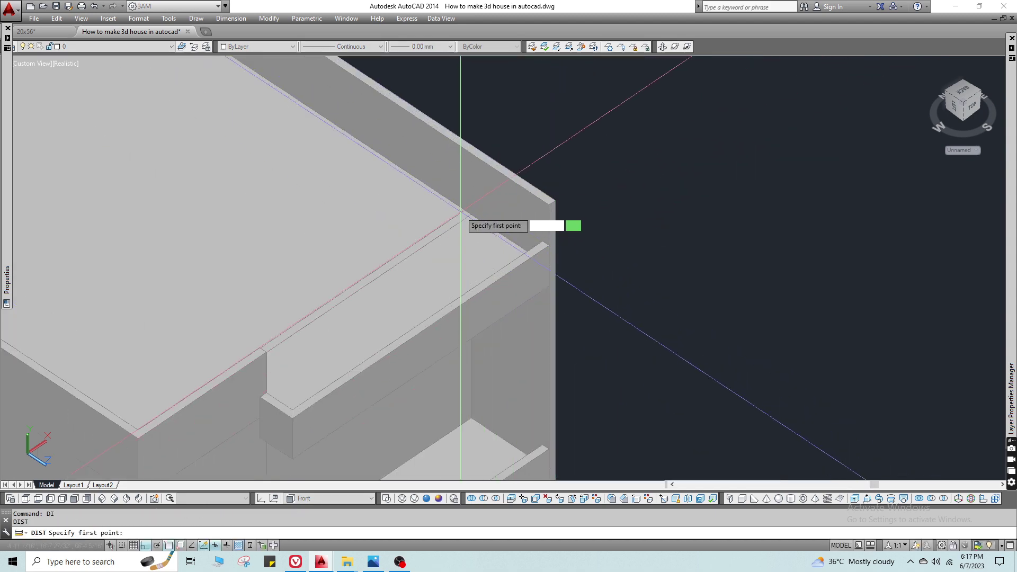
key(Escape)
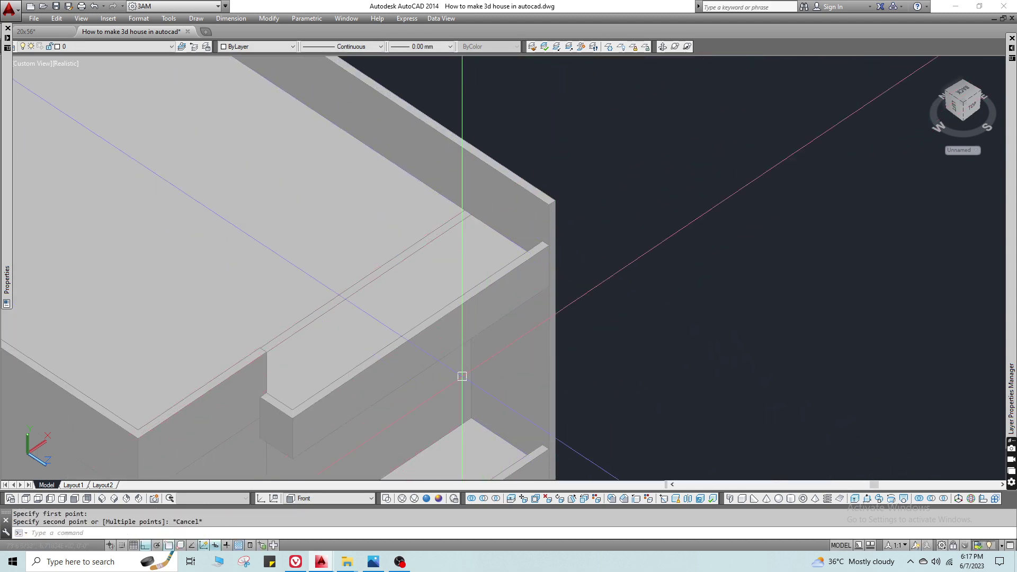
scroll(461, 374, down, 8)
scroll(213, 345, down, 3)
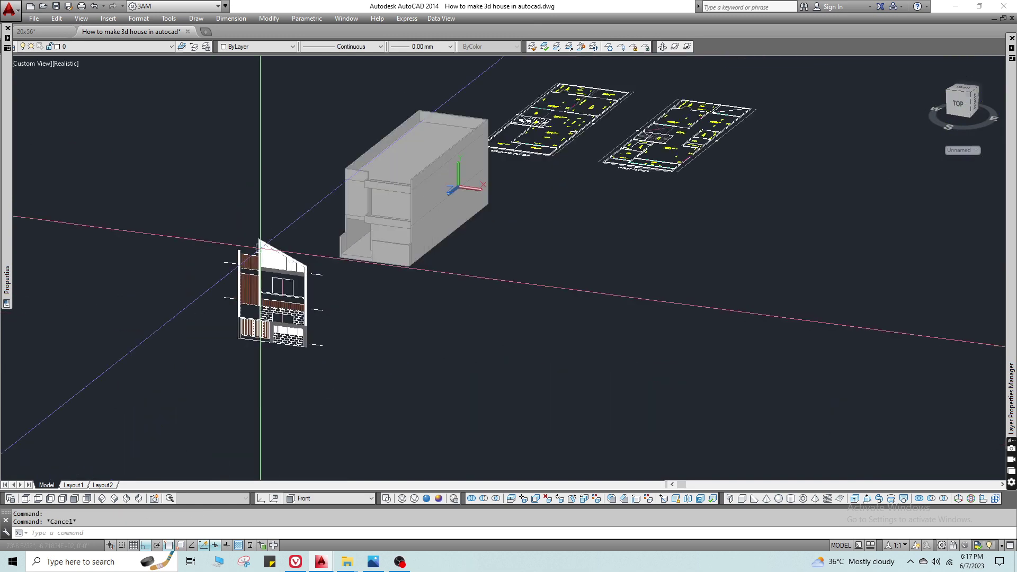
click(141, 163)
click(341, 390)
text(m)
key(Return)
click(364, 365)
key(Escape)
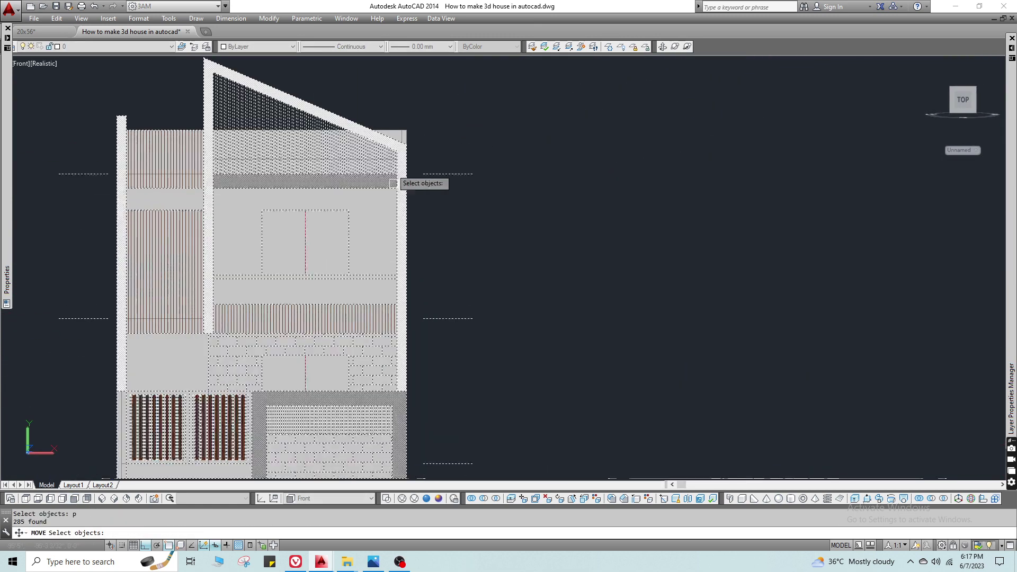
Check the model's roof and floor levels against the elevation's level lines in 2D Wireframe front view.
scroll(392, 175, up, 5)
click(386, 498)
scroll(418, 222, up, 2)
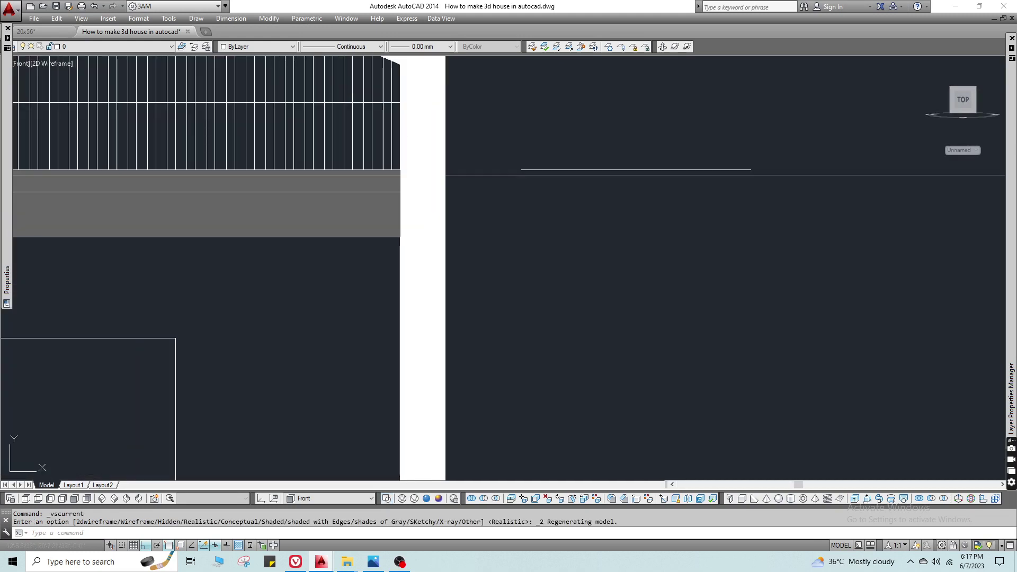
scroll(472, 295, down, 5)
scroll(503, 274, up, 1)
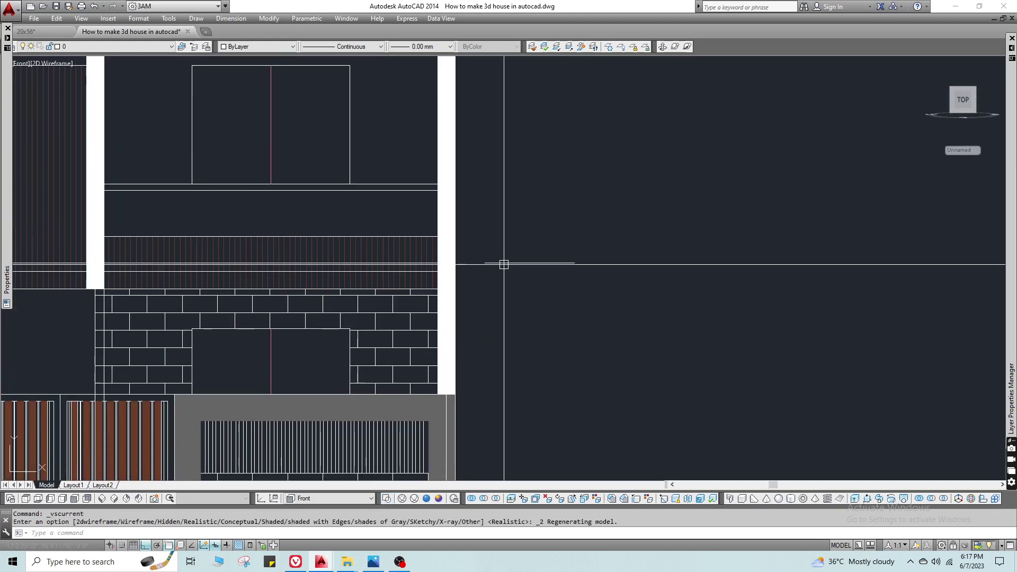
scroll(423, 243, down, 5)
Return to the Realistic visual style and regenerate the drawing.
click(426, 499)
shift+middle_drag(318, 265, 459, 214)
text(re)
key(Return)
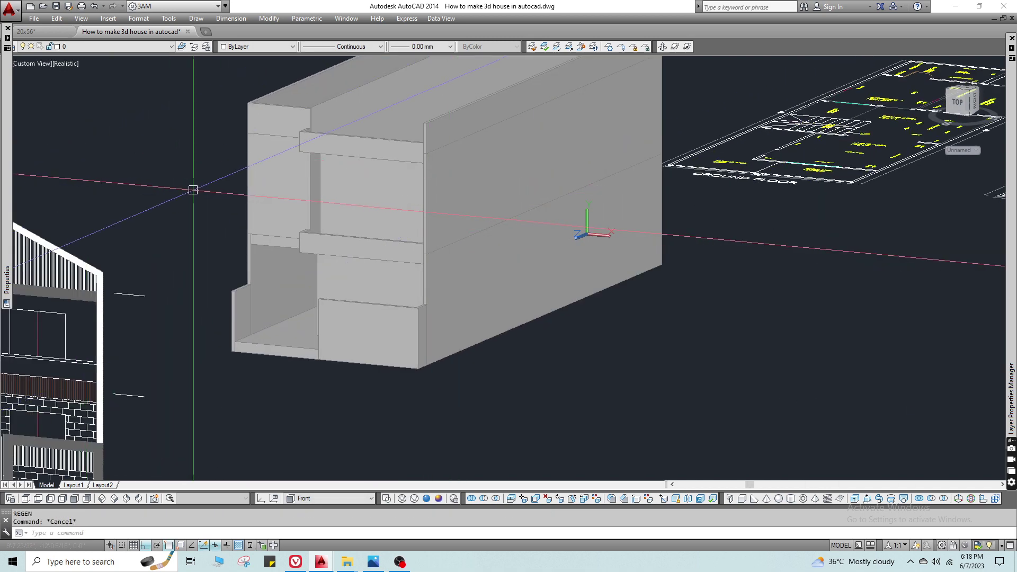
Assign the main walls of both floors and the roof parapet walls to the Wallss layer.
shift+middle_drag(193, 189, 395, 272)
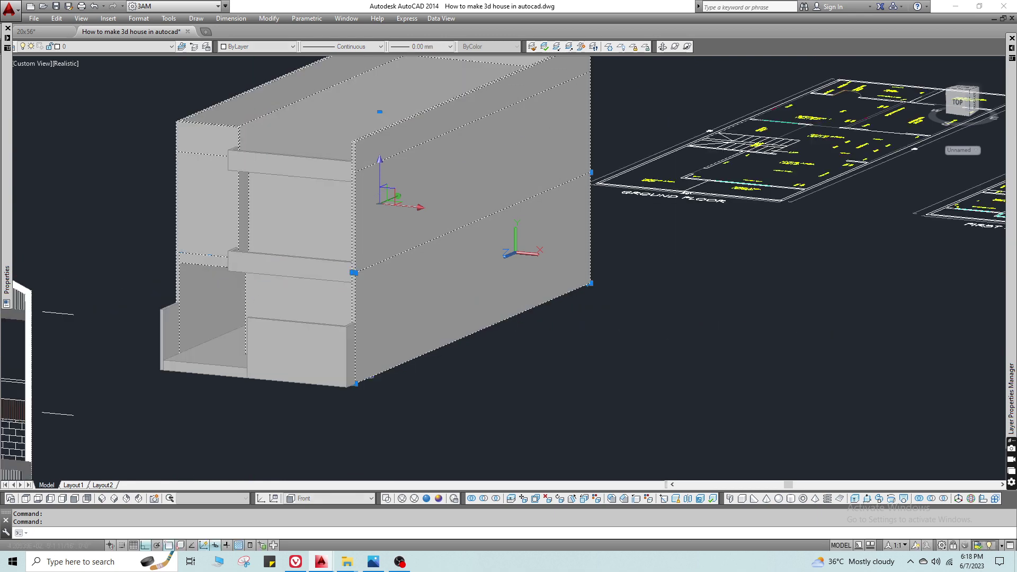
click(95, 46)
scroll(88, 282, down, 15)
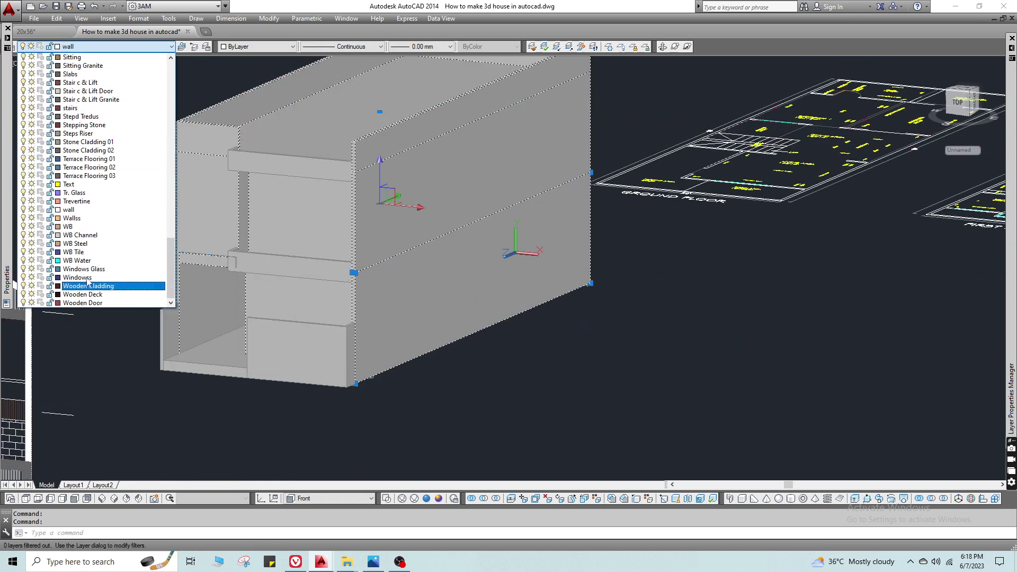
click(72, 218)
key(Escape)
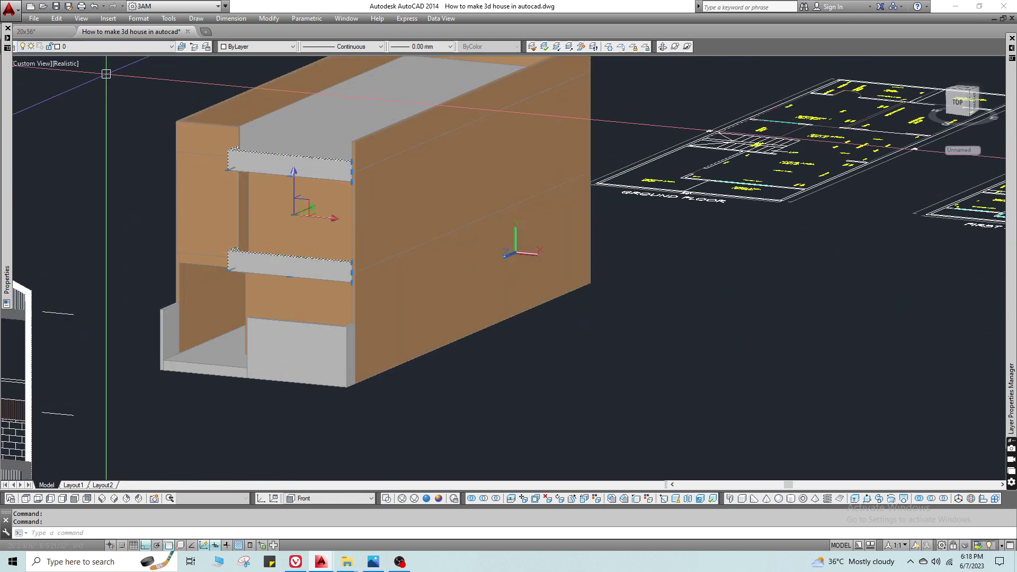
Assign the two projecting front balcony parapets to a dark grey layer.
click(96, 47)
click(79, 59)
key(Escape)
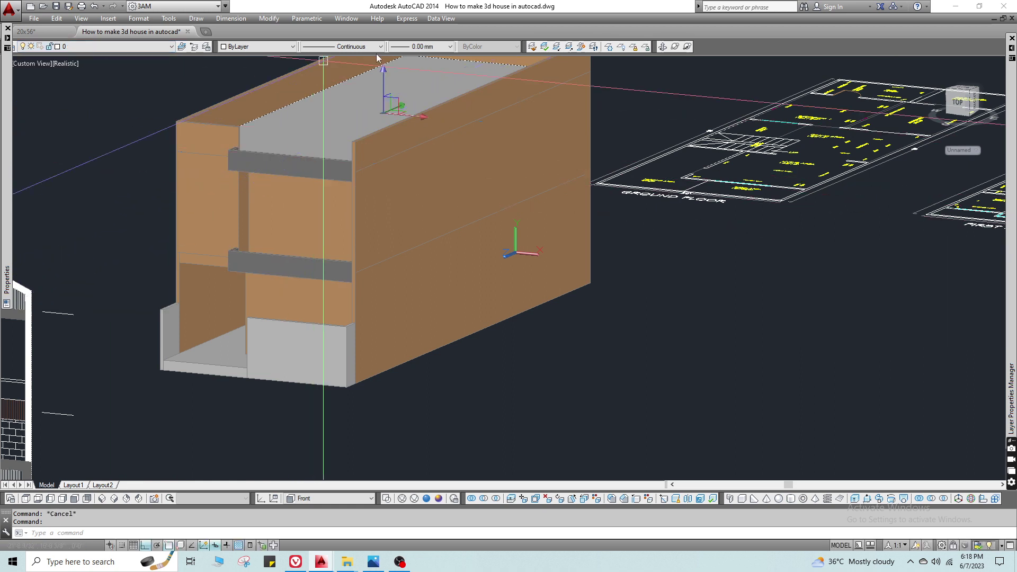
Hide the finished wall and parapet layers and assign the first-floor and roof slabs to the Slabs layer.
click(544, 48)
click(347, 139)
click(354, 204)
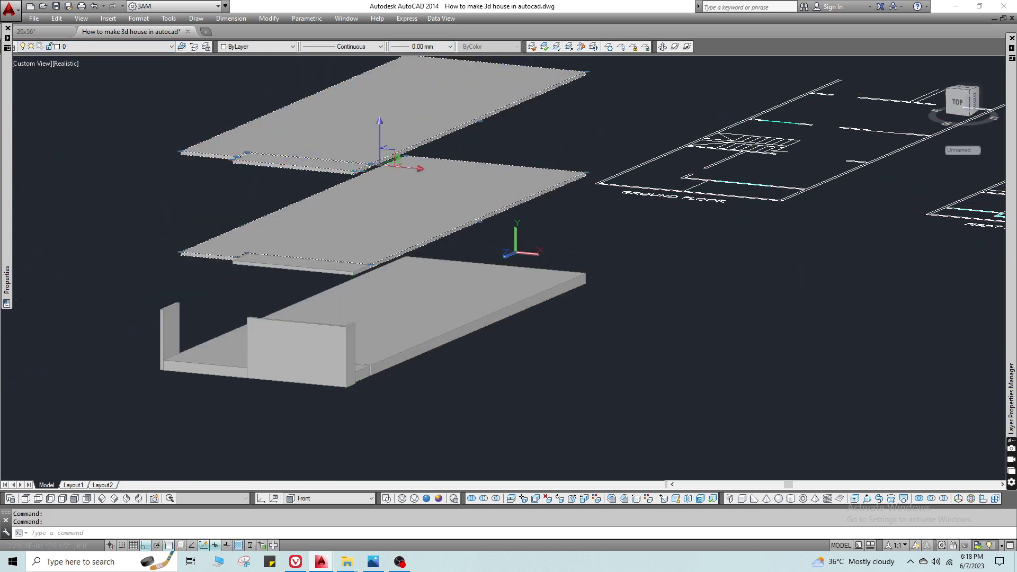
click(106, 47)
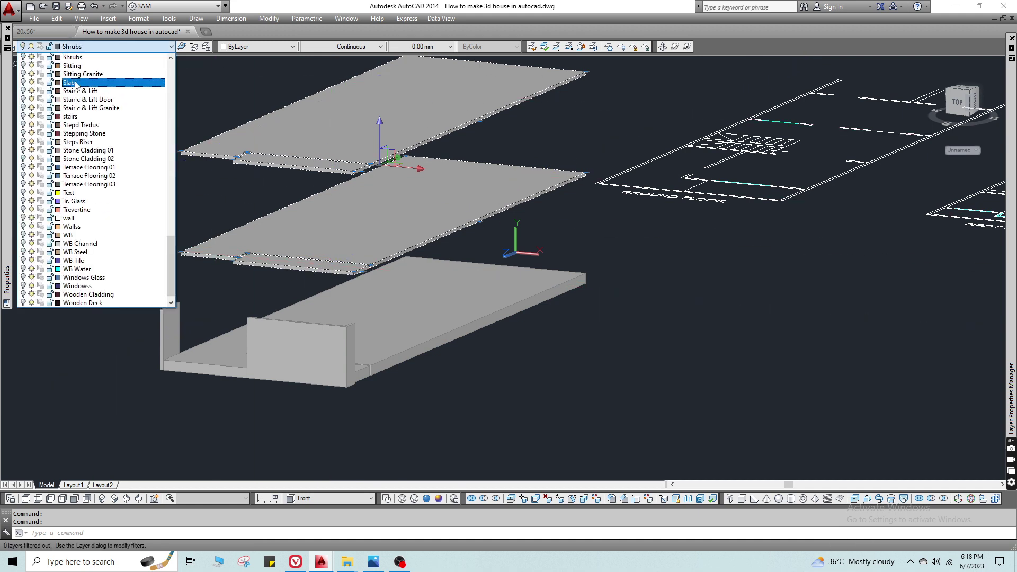
click(75, 84)
Assign the two low boundary walls at the front of the plot to the Cmd 02 layer.
click(261, 328)
click(167, 306)
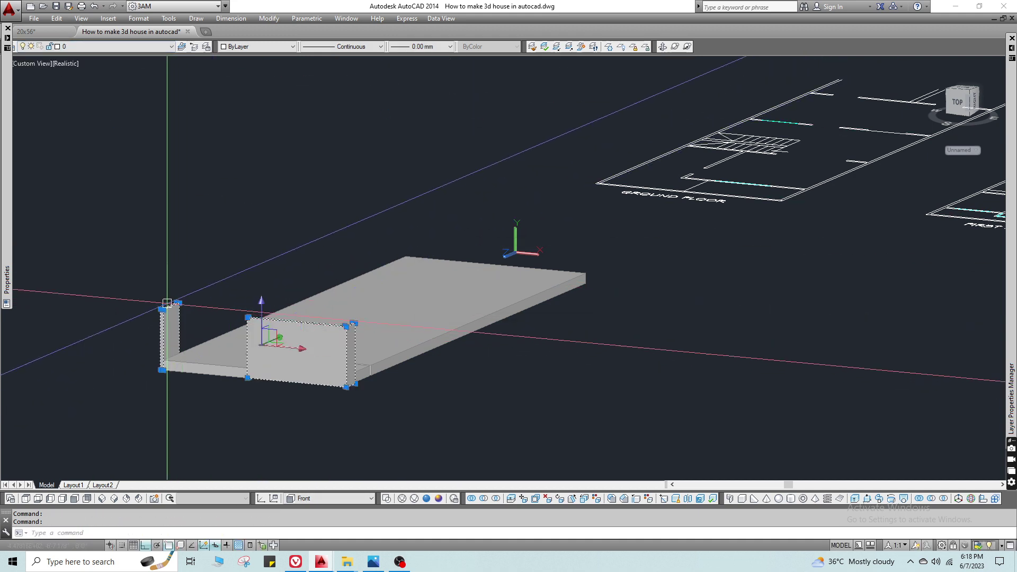
click(112, 47)
click(74, 125)
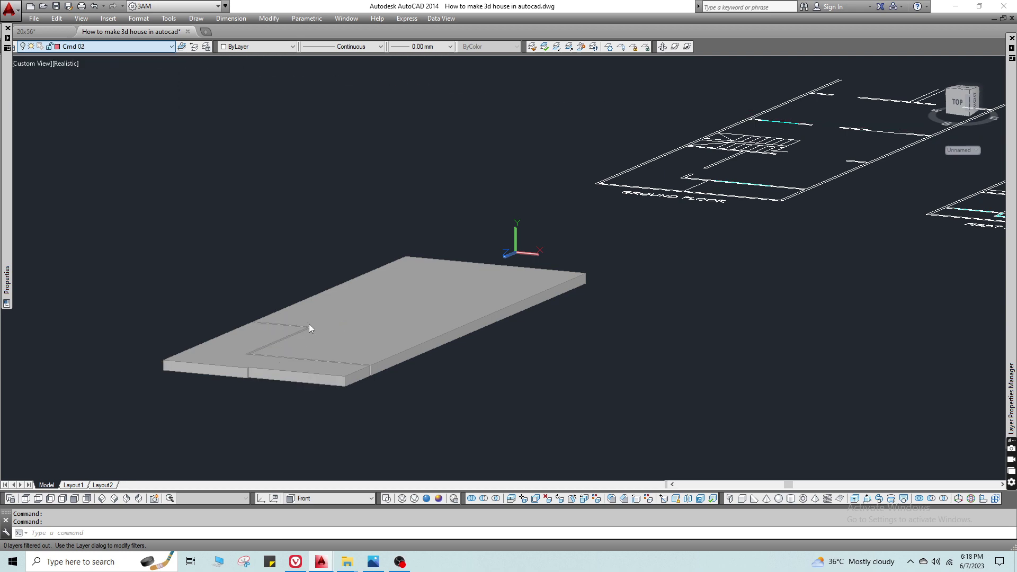
Assign the ground-floor base slabs to the Parking 01 layer and bring all hidden layers back into view.
click(318, 334)
click(138, 47)
key(p)
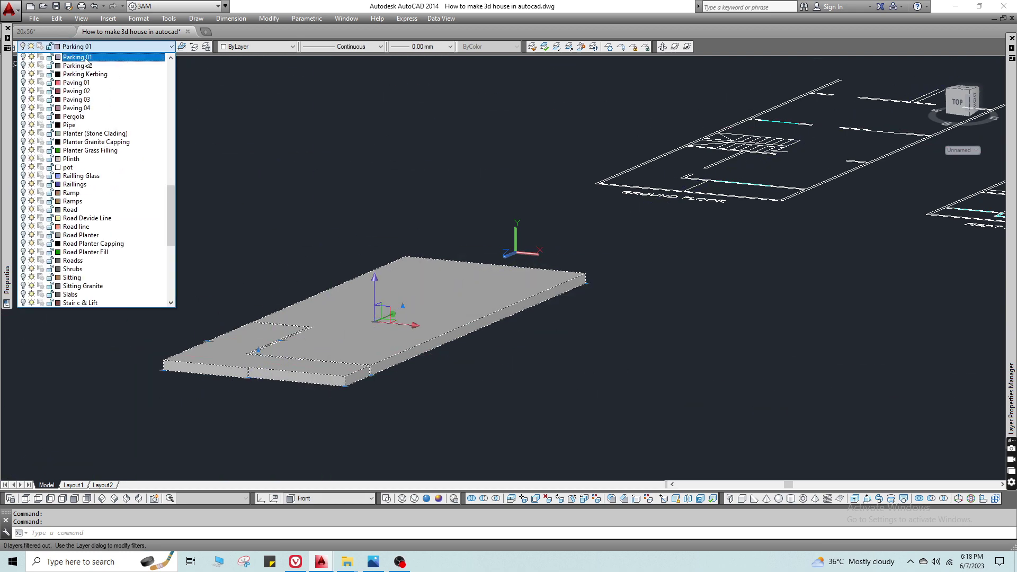
click(85, 58)
key(Return)
click(556, 47)
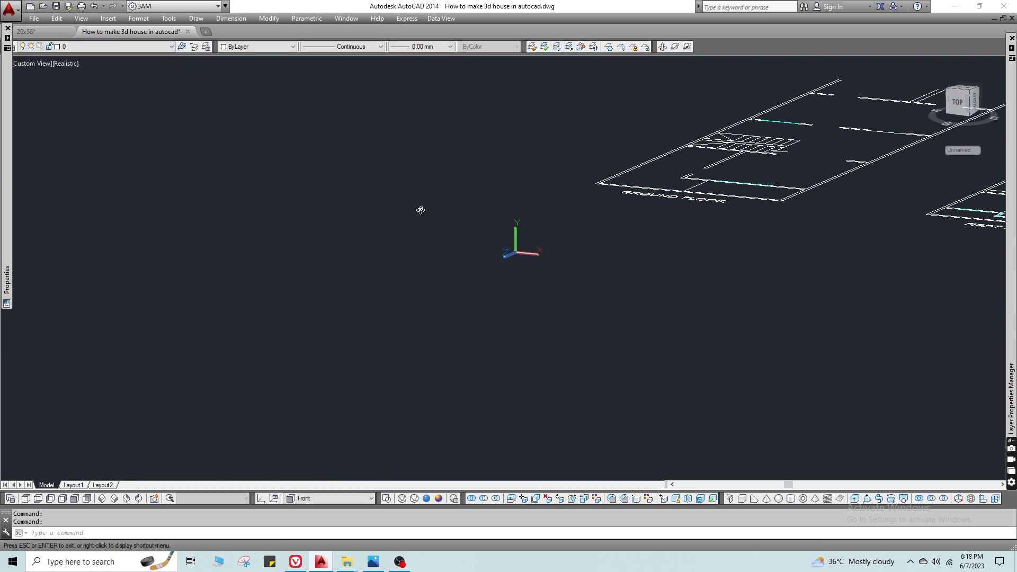
Examine the parking and green areas on the ground floor plan against the front of the house model.
scroll(224, 428, down, 2)
middle_drag(242, 309, 272, 288)
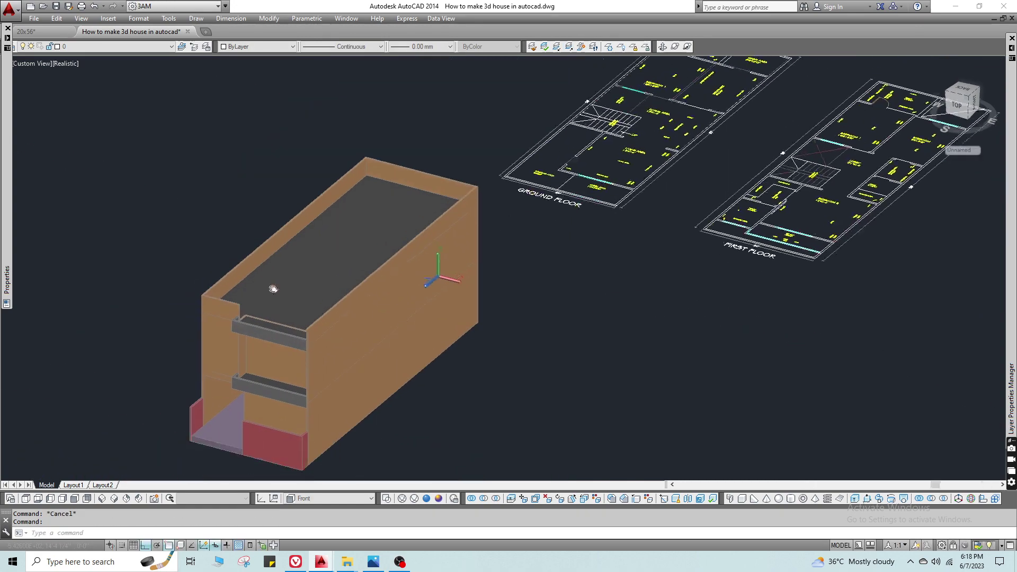
middle_drag(568, 360, 484, 318)
scroll(481, 197, up, 6)
scroll(324, 282, up, 2)
scroll(324, 282, down, 5)
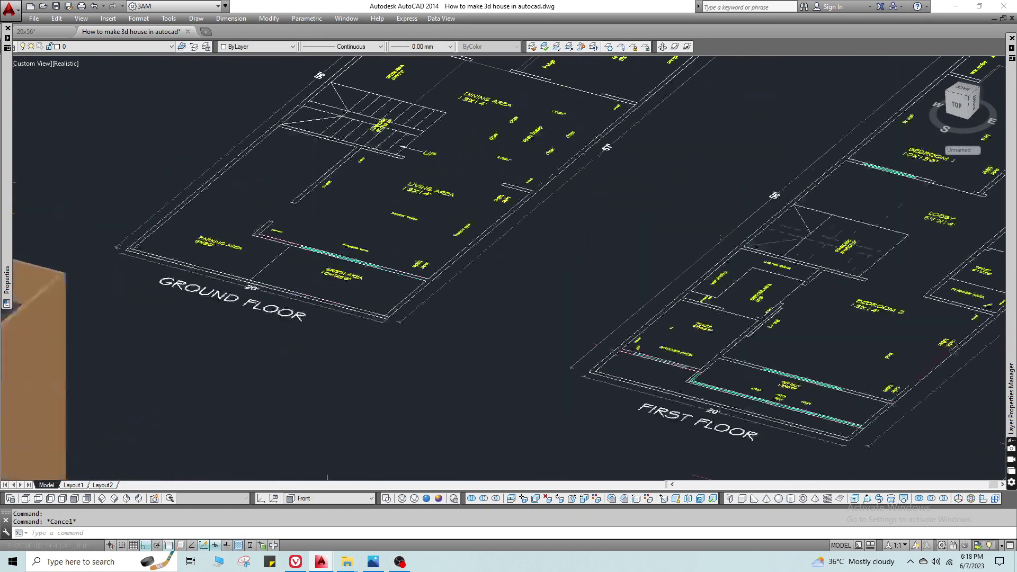
middle_drag(193, 389, 524, 294)
middle_drag(323, 286, 610, 262)
scroll(192, 228, up, 1)
Slice the front parking slab in line with the inner end of the front boundary wall.
text(SL)
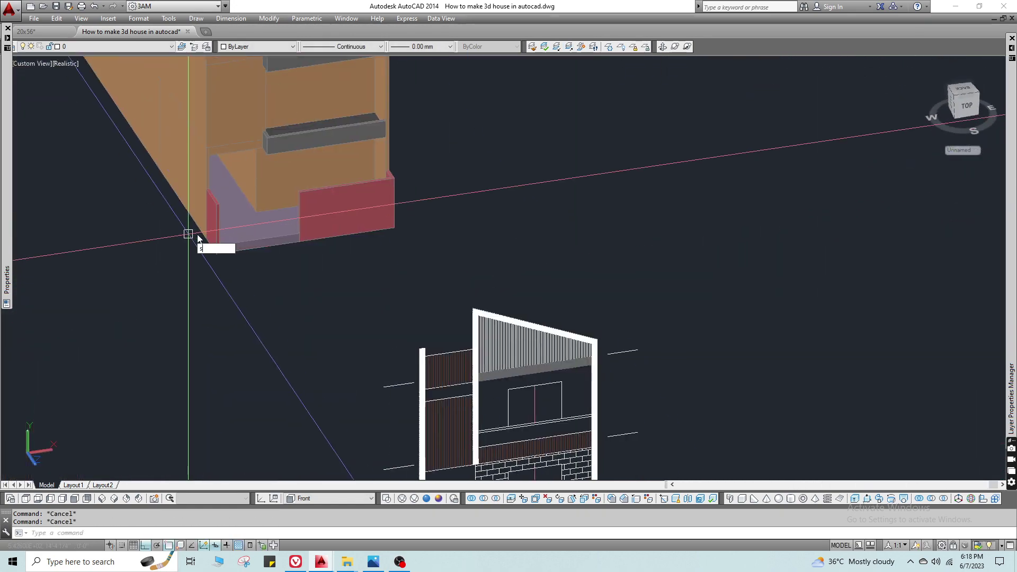
key(Return)
scroll(192, 228, up, 2)
scroll(323, 296, up, 4)
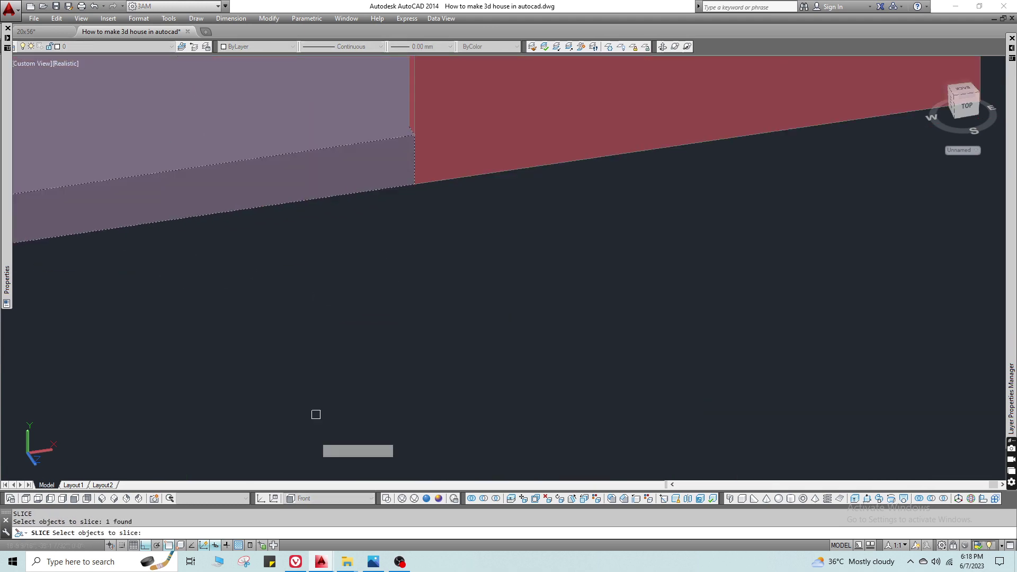
key(Return)
click(414, 184)
click(398, 354)
key(Return)
scroll(361, 472, down, 4)
key(Escape)
Assign the sliced-off slab piece behind the front boundary wall to the Grass layer.
scroll(370, 302, up, 3)
click(358, 314)
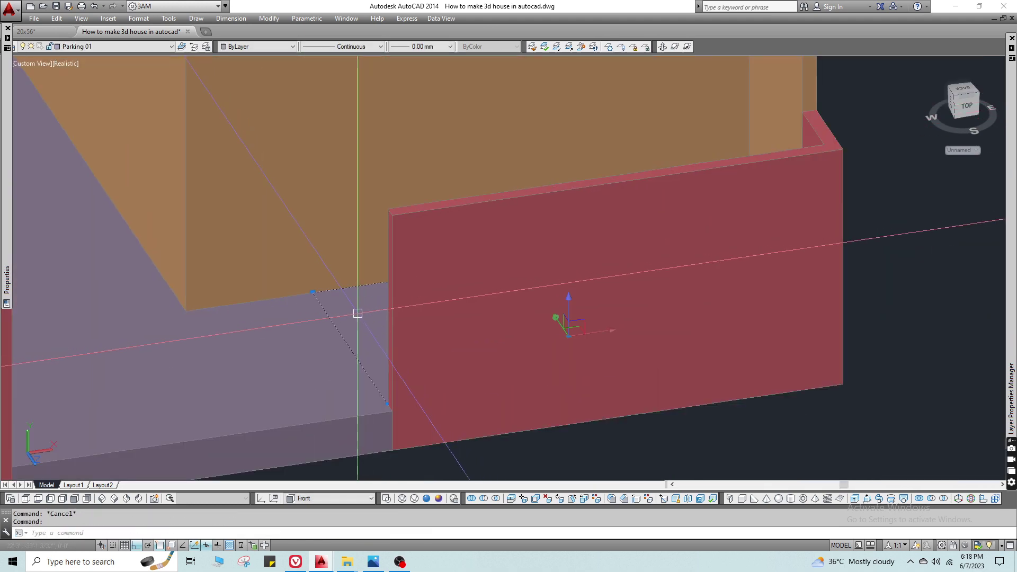
scroll(360, 315, down, 4)
click(96, 47)
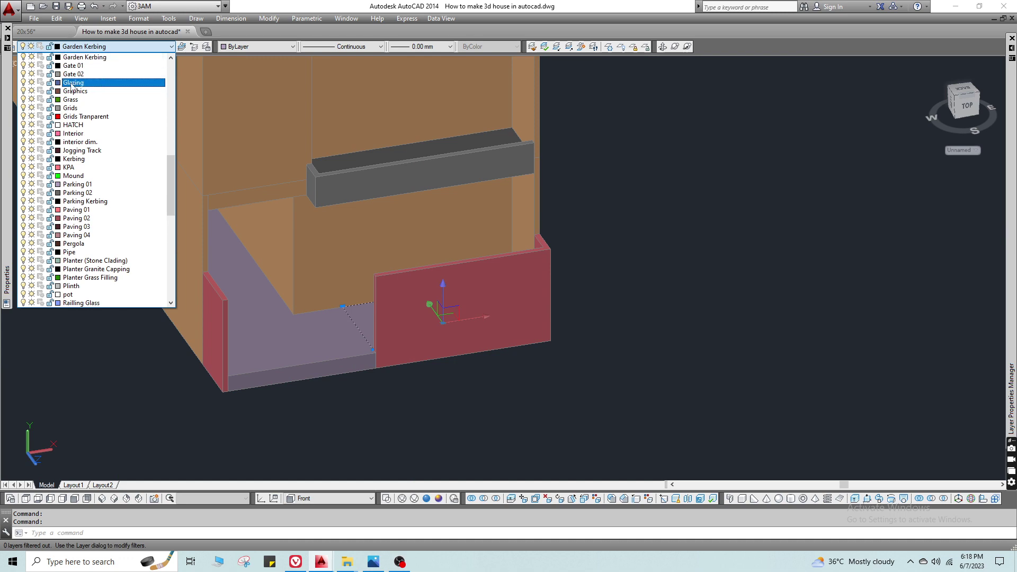
click(72, 100)
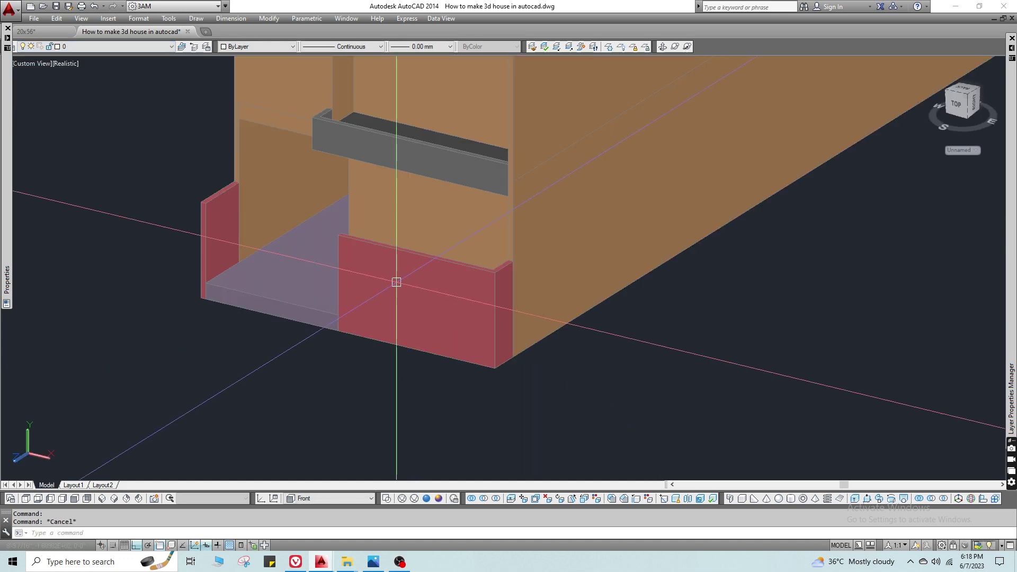
Draw a rectangle over the first-floor window outline in the front elevation.
scroll(398, 281, down, 3)
shift+middle_drag(477, 303, 445, 305)
scroll(477, 281, down, 2)
middle_drag(503, 270, 399, 362)
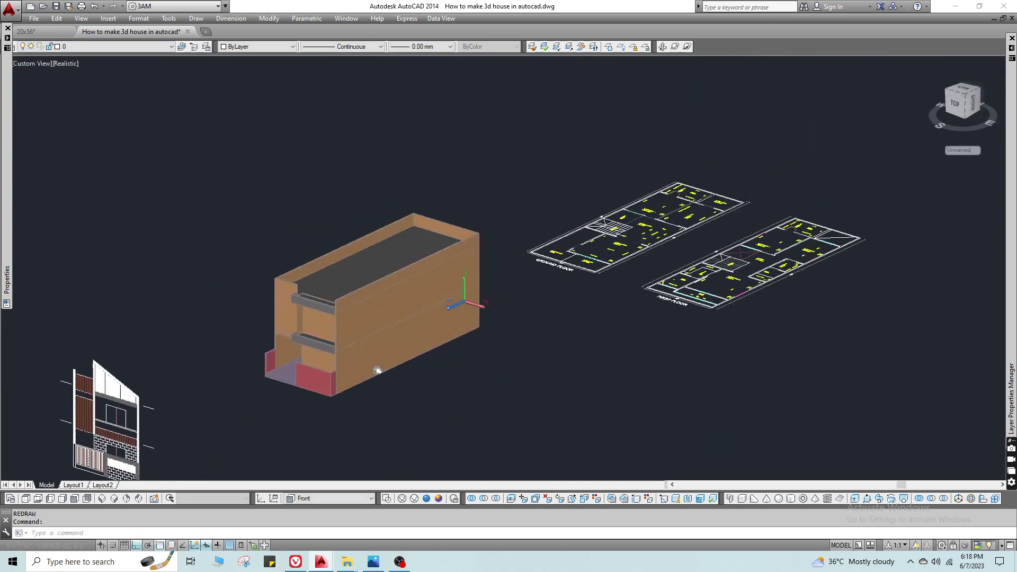
middle_drag(95, 435, 314, 270)
scroll(314, 270, up, 5)
text(rec)
key(Return)
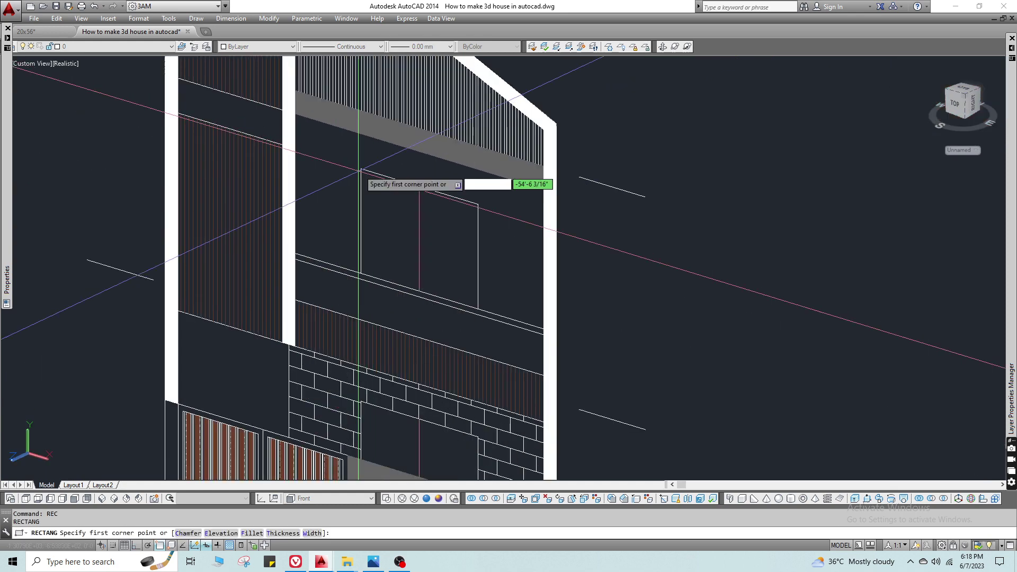
click(360, 168)
click(479, 307)
middle_drag(419, 316, 447, 282)
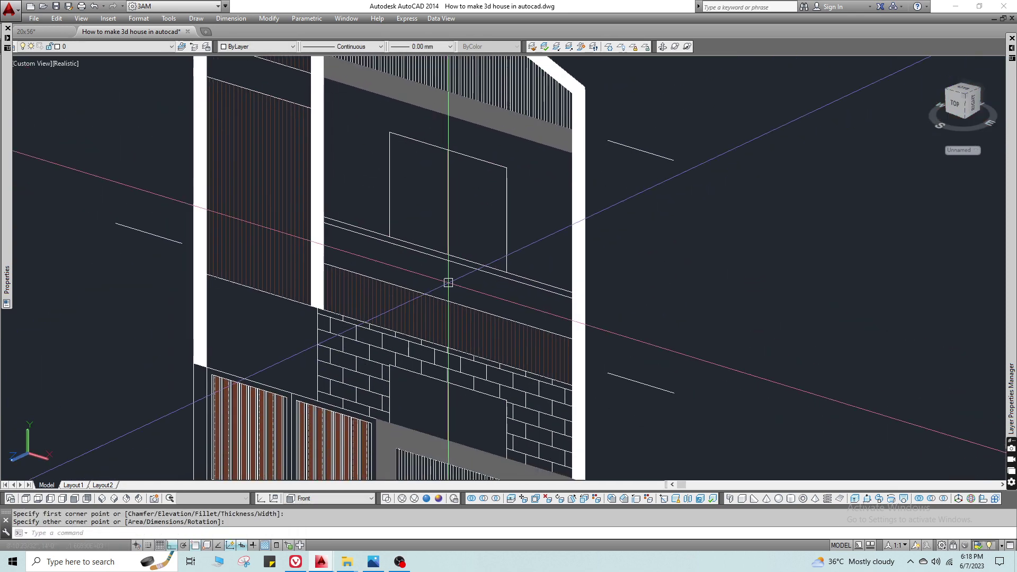
Measure from the first-floor level line to the lower corner of the upper window in the elevation.
scroll(435, 314, down, 1)
text(di)
key(Return)
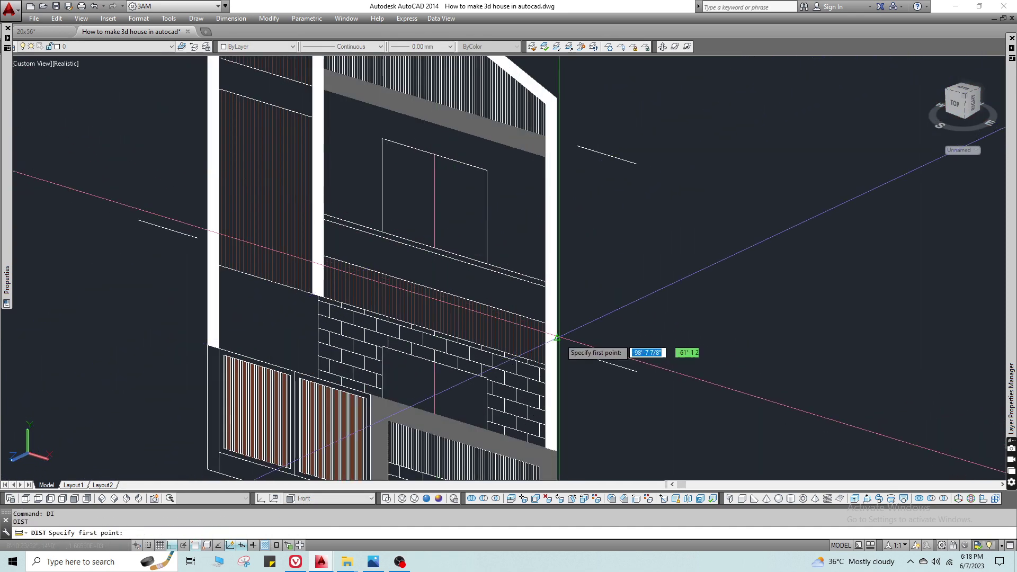
click(585, 355)
click(582, 310)
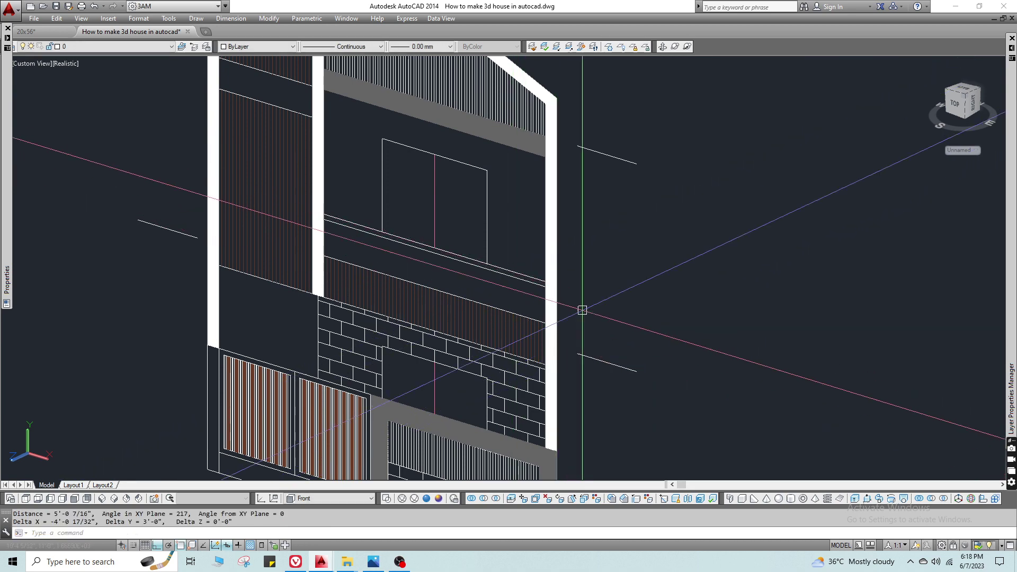
key(Escape)
Draw a rectangle over the visible part of the ground-floor window in the front elevation.
scroll(224, 460, down, 2)
middle_drag(224, 460, 265, 339)
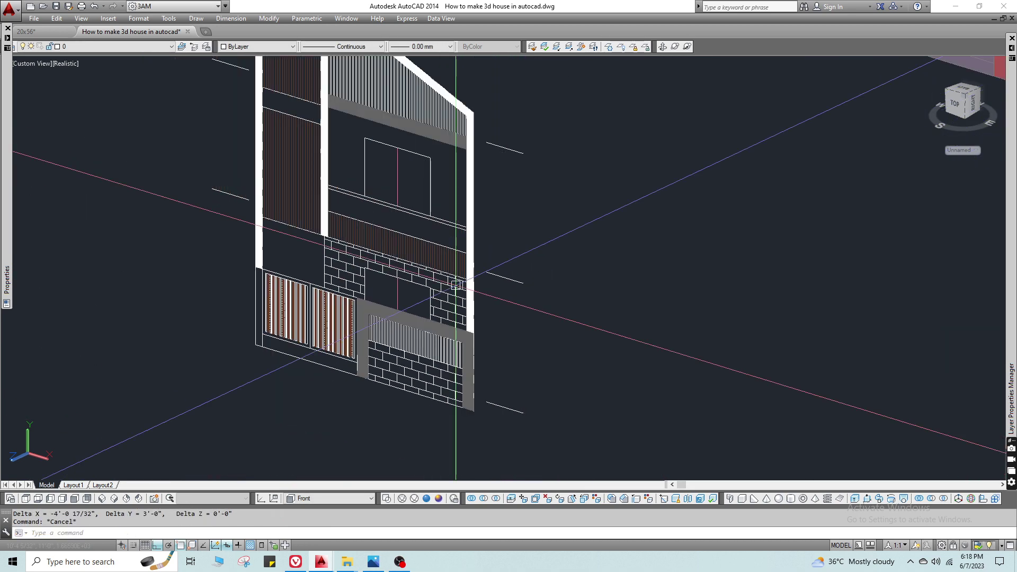
text(di)
key(Return)
scroll(376, 290, up, 4)
key(Escape)
text(rec)
key(Return)
click(353, 246)
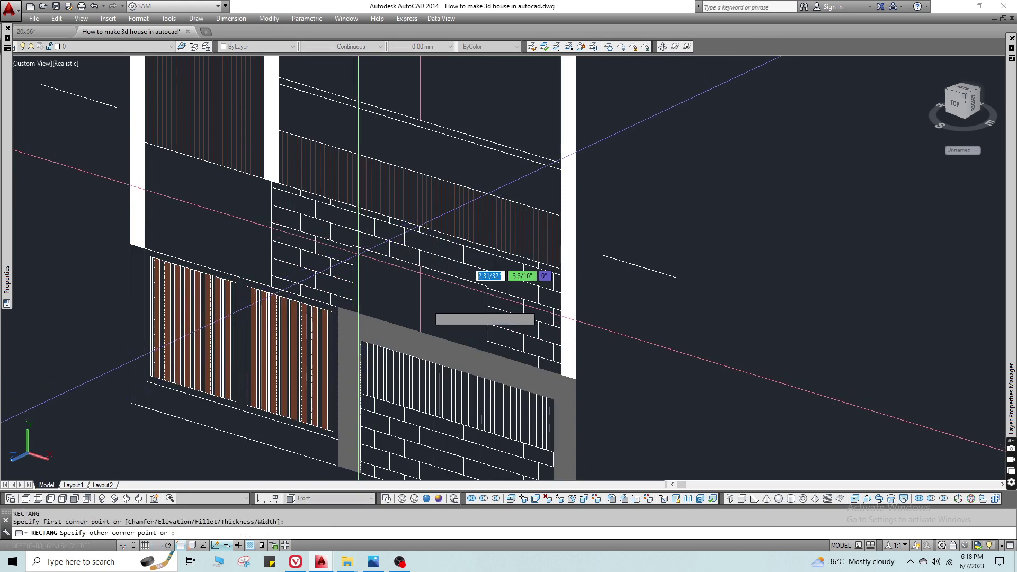
click(487, 352)
key(Escape)
Measure the visible height of the ground-floor window opening in the elevation.
click(454, 268)
click(443, 284)
key(Escape)
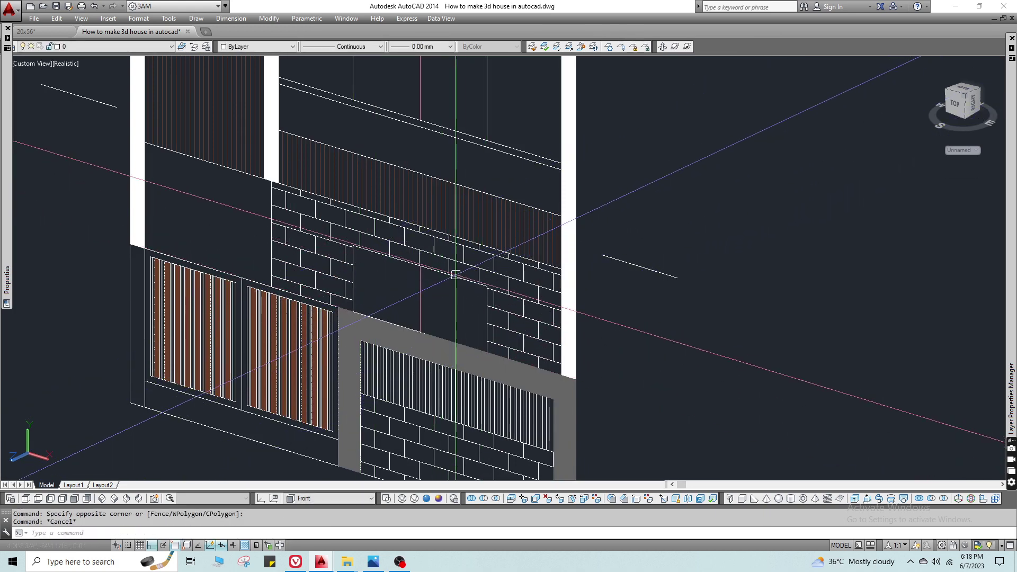
text(l)
key(Return)
click(457, 285)
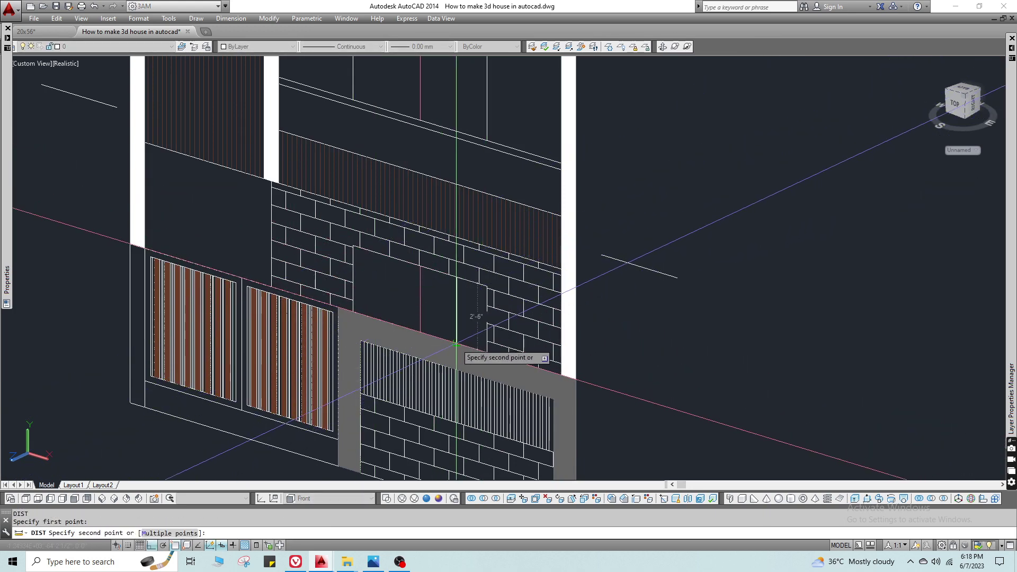
key(Escape)
key(Escape)
key(Escape)
Convert the ground-floor and first-floor window rectangles into regions.
scroll(456, 332, up, 3)
text(reg)
key(Return)
click(458, 259)
click(443, 243)
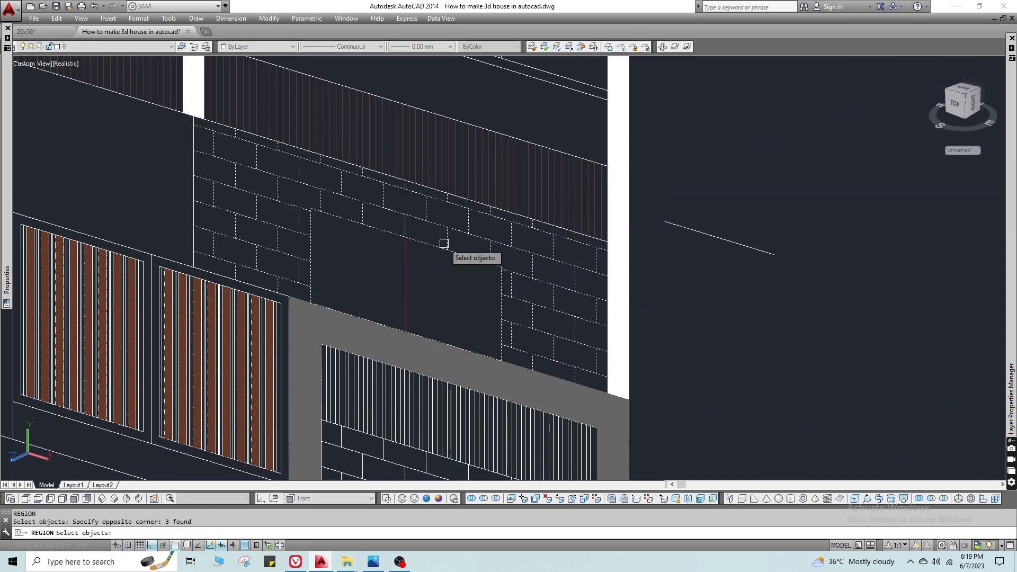
scroll(443, 243, down, 4)
middle_drag(443, 243, 417, 314)
click(453, 146)
key(Return)
Move both window regions out of the elevation into the empty space beside it.
click(427, 151)
click(426, 352)
scroll(463, 241, down, 4)
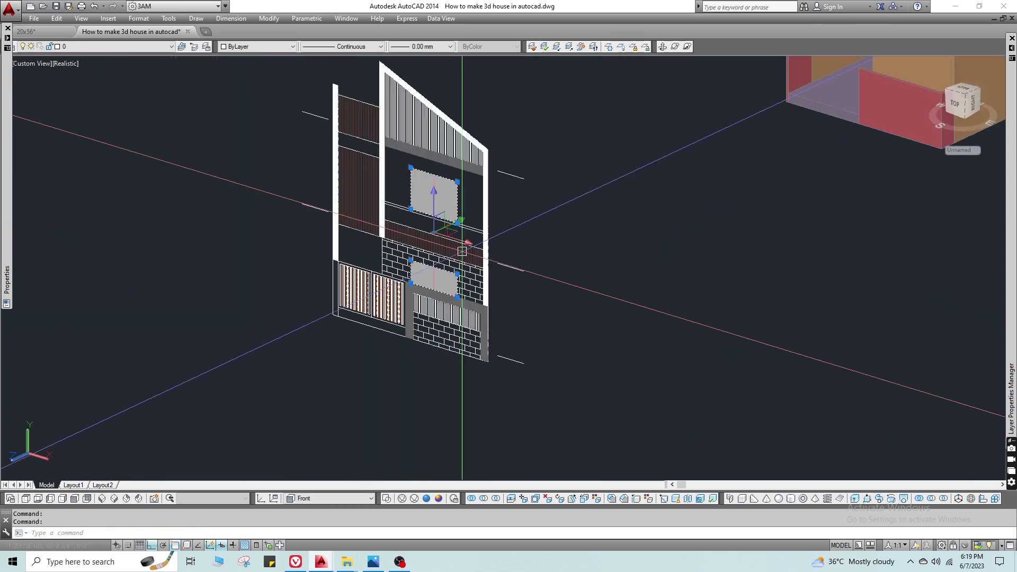
middle_drag(461, 245, 566, 146)
text(m)
click(536, 200)
click(376, 191)
key(Escape)
Extend the upper window region downward by moving its bottom edge 36 inches.
text(m)
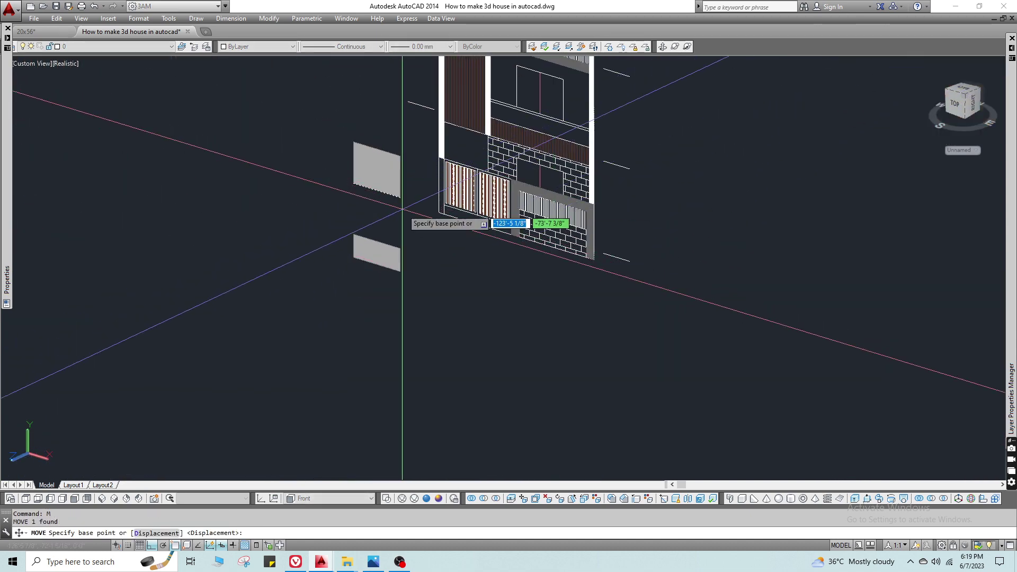
key(Escape)
scroll(387, 192, up, 2)
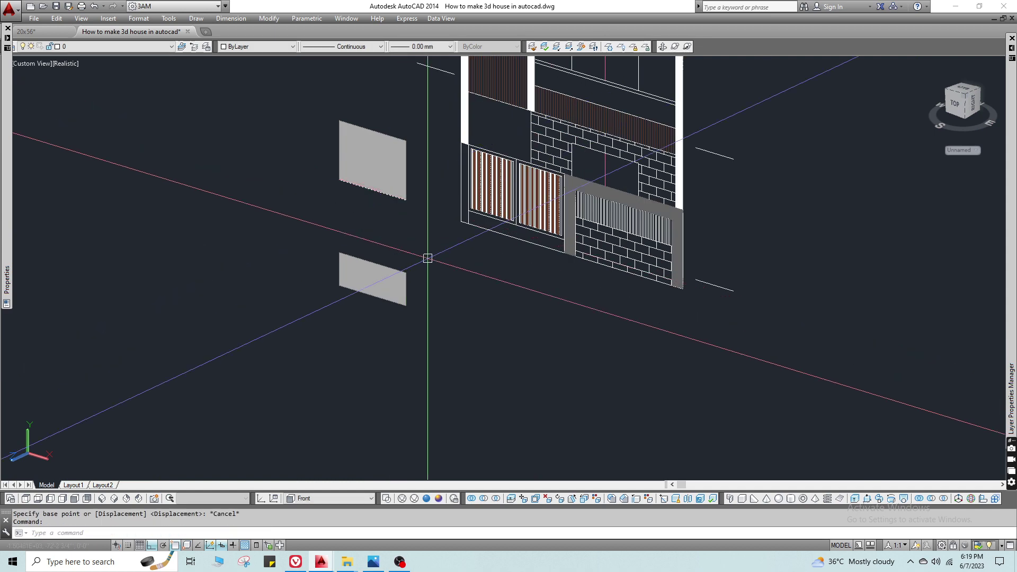
scroll(372, 201, up, 2)
text(m)
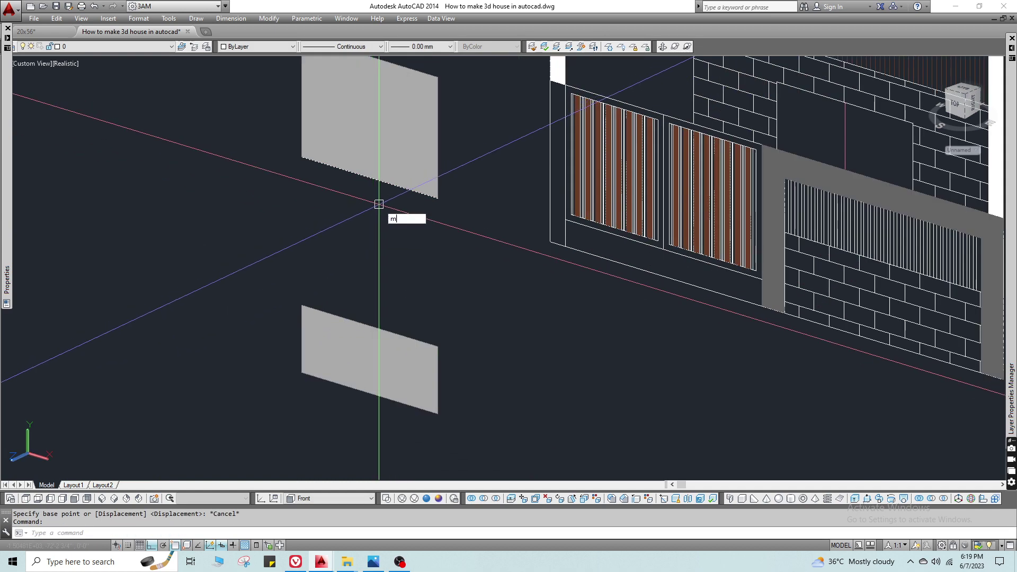
key(space)
click(378, 206)
text(3)
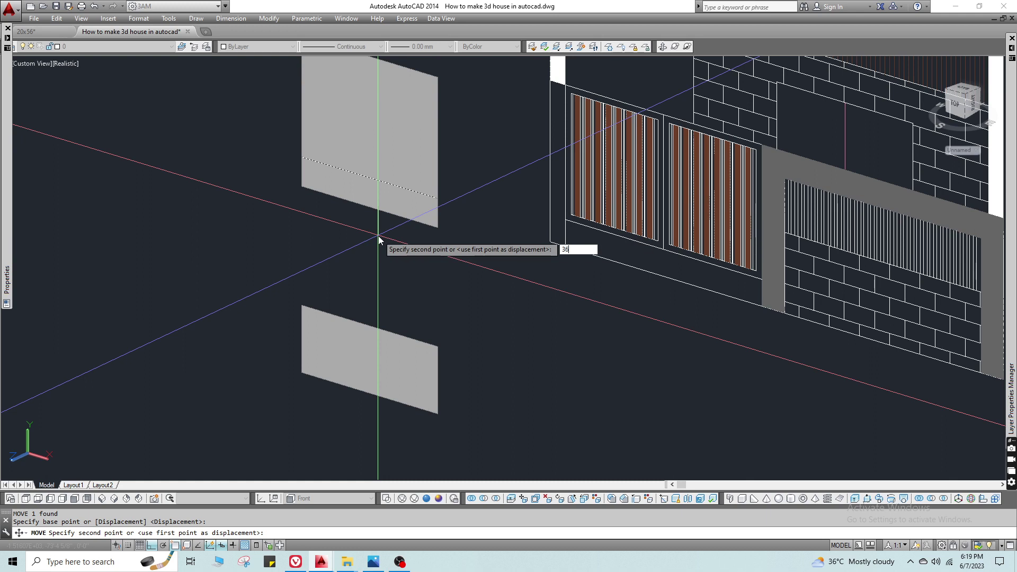
text(6)
key(Return)
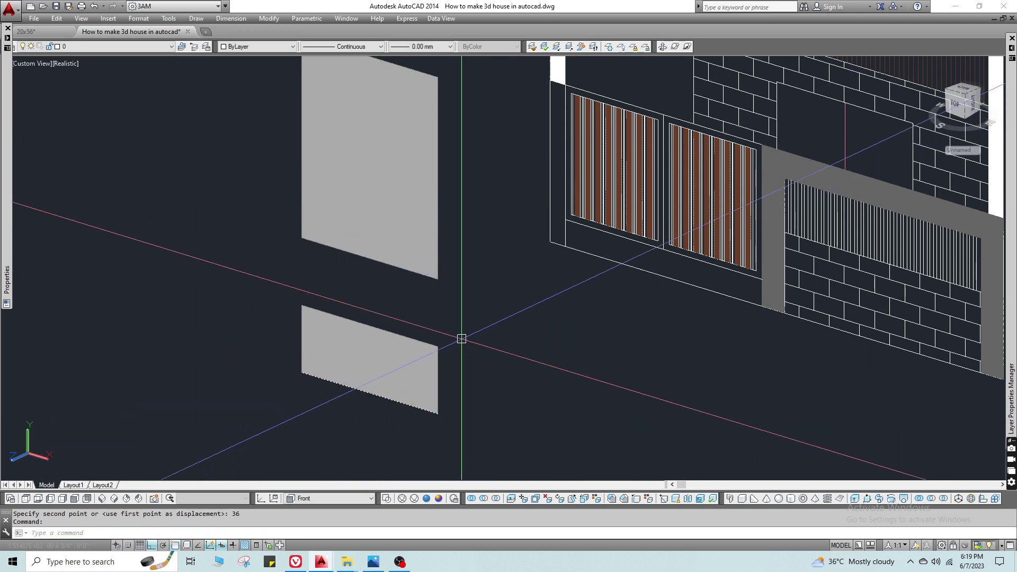
Extend the lower window region by moving its bottom edge straight down.
text(m)
key(space)
click(475, 259)
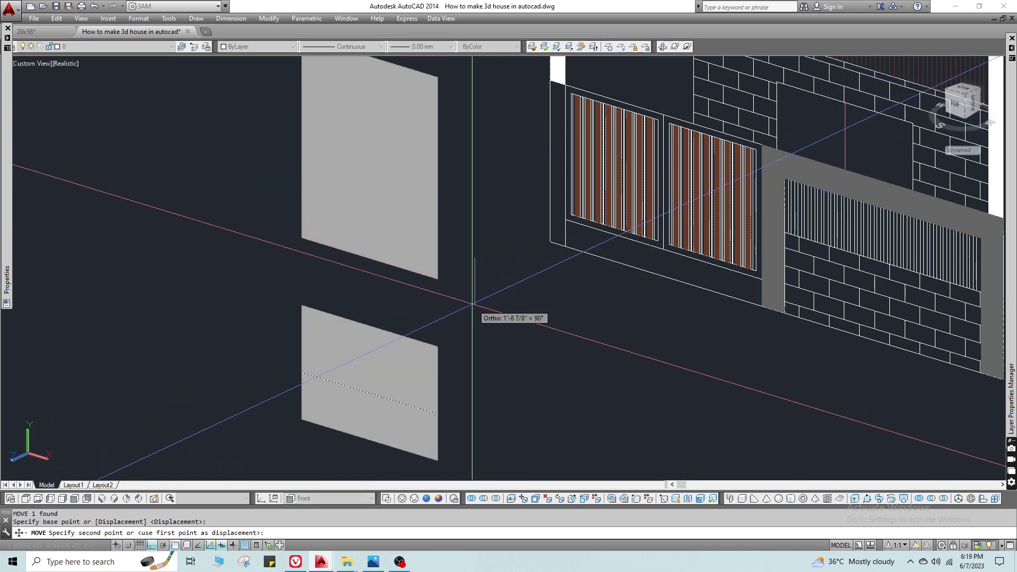
key(Return)
key(Escape)
Copy both extended window regions to a spot beside the originals.
scroll(424, 343, down, 2)
click(414, 345)
click(403, 278)
text(co)
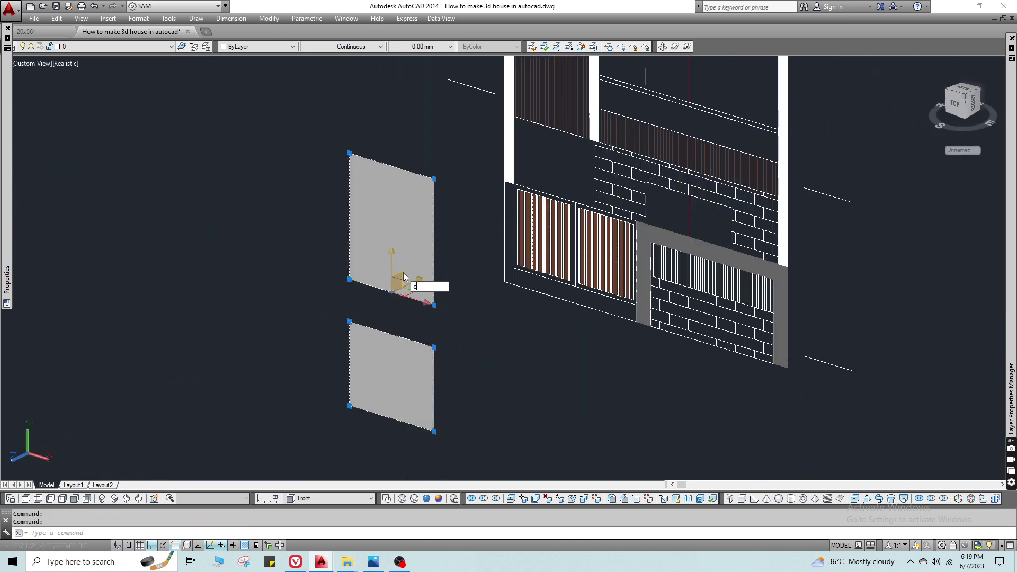
key(space)
scroll(402, 307, down, 2)
middle_drag(421, 282, 430, 222)
click(442, 281)
click(329, 370)
key(Escape)
Extrude the two original window regions back until they pass through the front walls of the house.
text(ext)
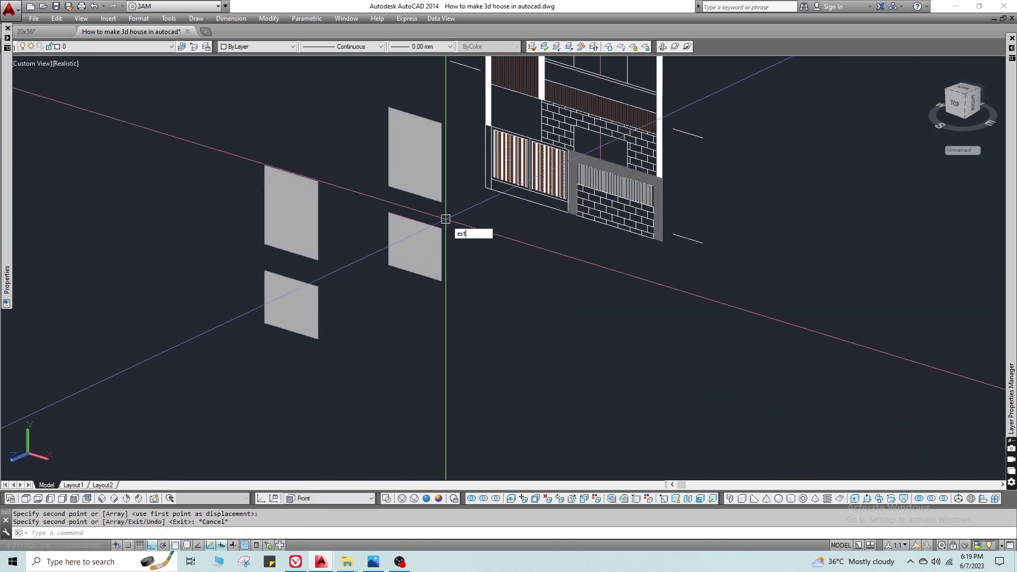
key(space)
text(p)
key(space)
middle_drag(503, 249, 289, 352)
scroll(289, 352, down, 2)
key(space)
middle_drag(575, 306, 433, 354)
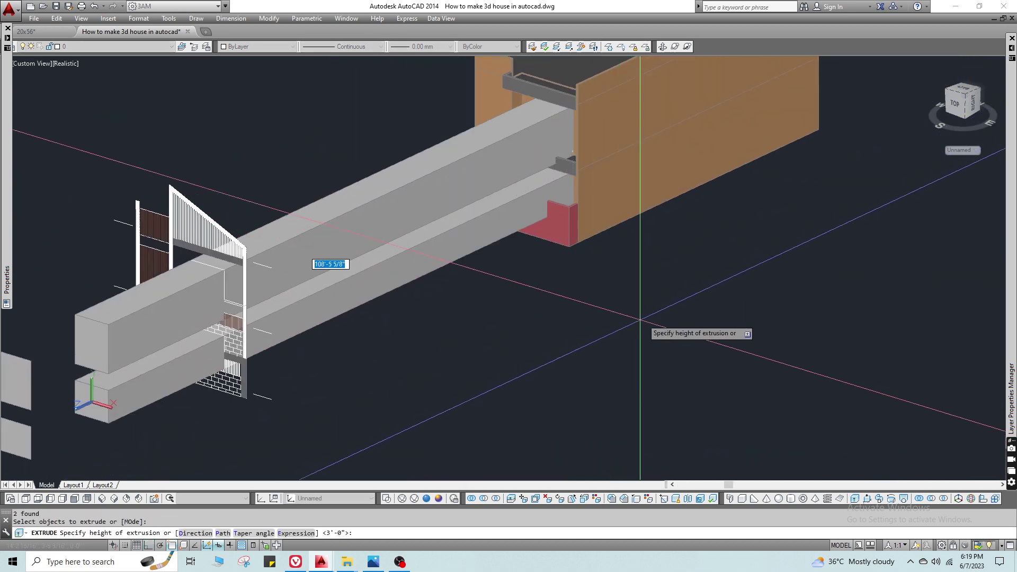
click(616, 182)
Subtract the two extruded window blocks from the ground-floor and first-floor walls to cut the front openings.
key(Escape)
scroll(613, 182, up, 3)
click(549, 192)
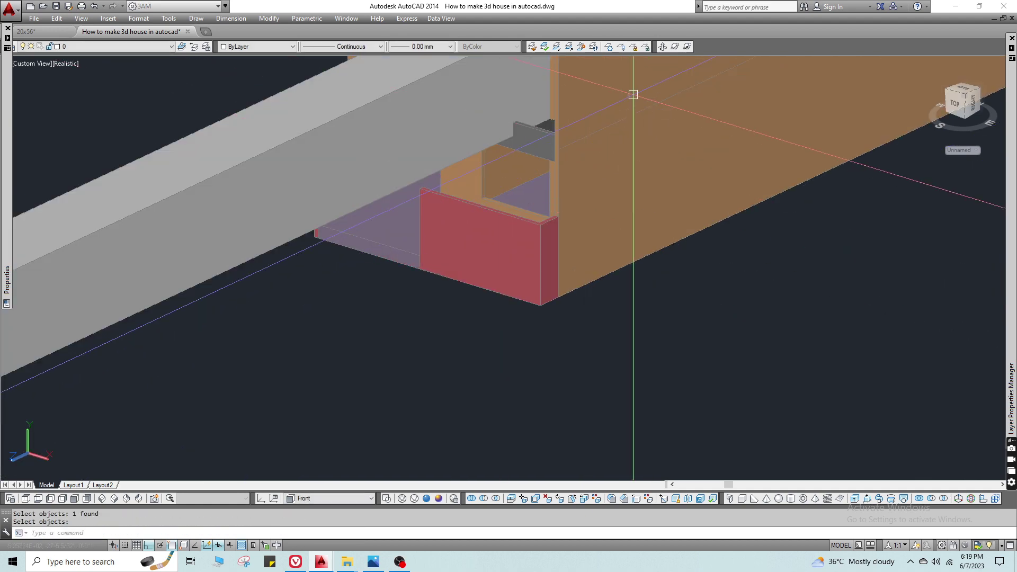
click(515, 92)
key(space)
scroll(515, 92, down, 2)
middle_drag(515, 92, 467, 235)
middle_drag(343, 348, 668, 99)
scroll(668, 99, down, 2)
key(Escape)
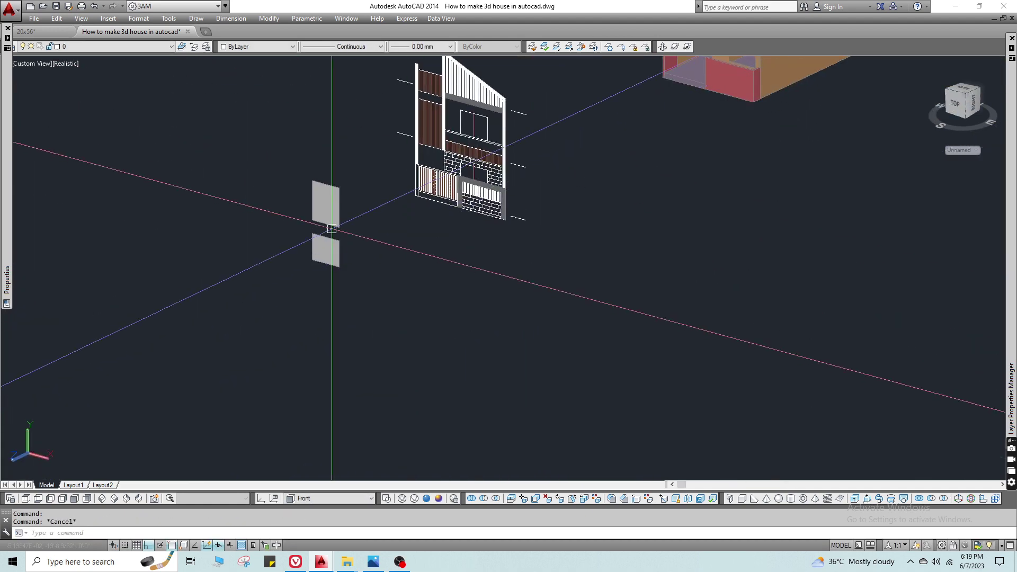
key(space)
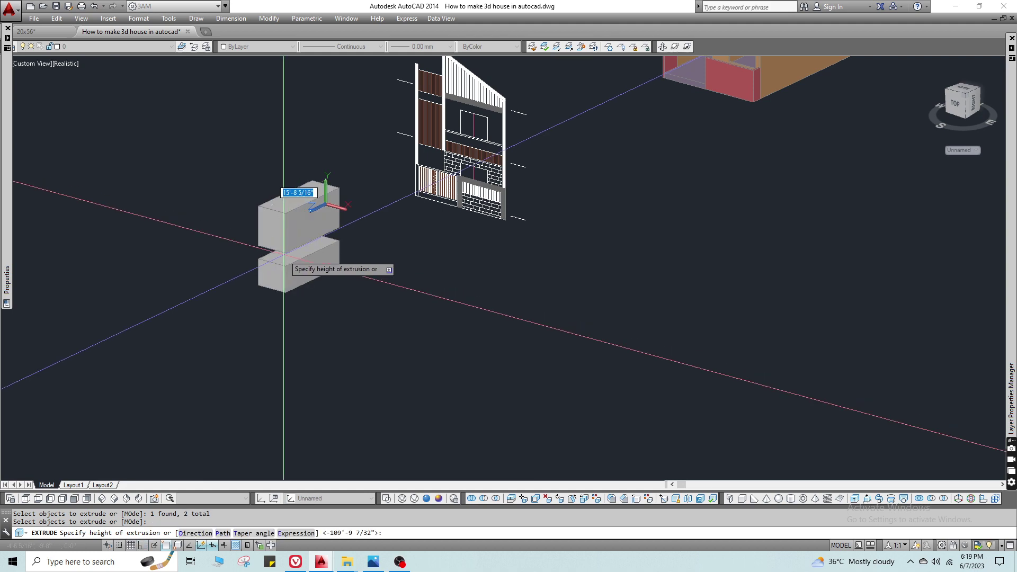
scroll(329, 165, up, 6)
key(Escape)
key(Escape)
Draw a rectangle on the front elevation over the plain band between the upper and lower slatted panels.
text(rec)
key(space)
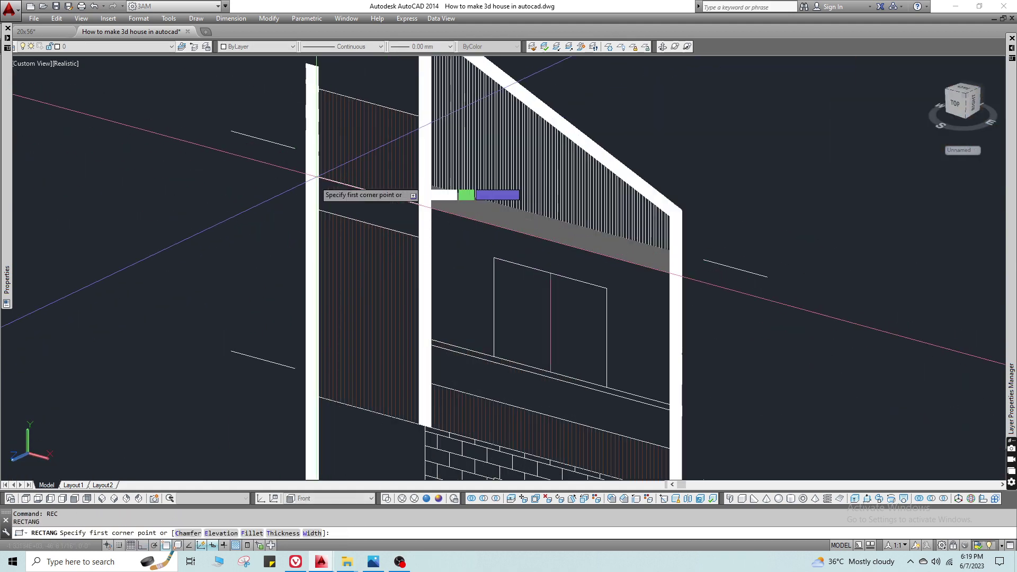
click(319, 178)
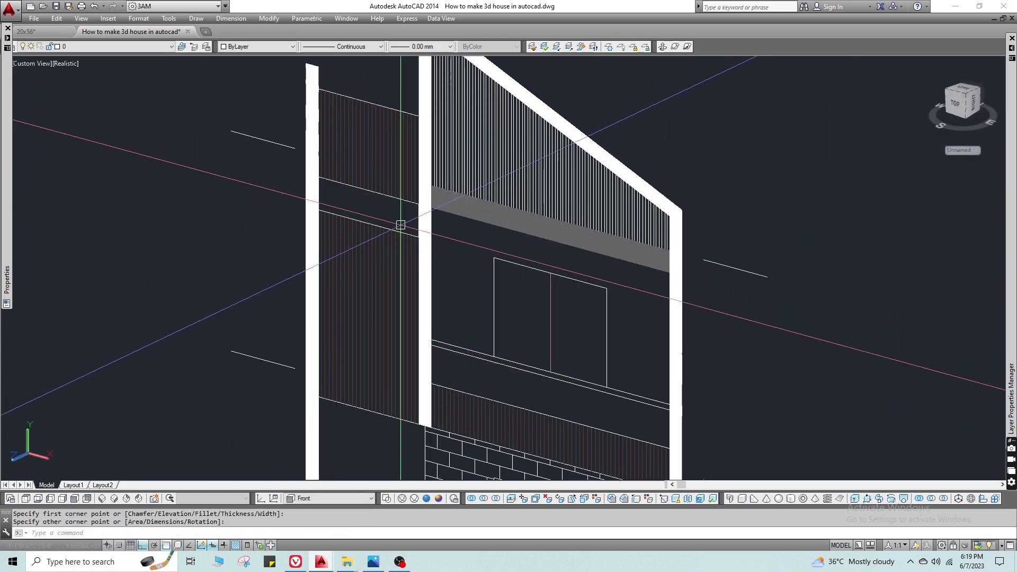
key(Escape)
Copy the new rectangle to an empty spot beside the elevation.
click(372, 193)
key(space)
scroll(370, 207, down, 4)
click(370, 207)
click(269, 271)
key(Escape)
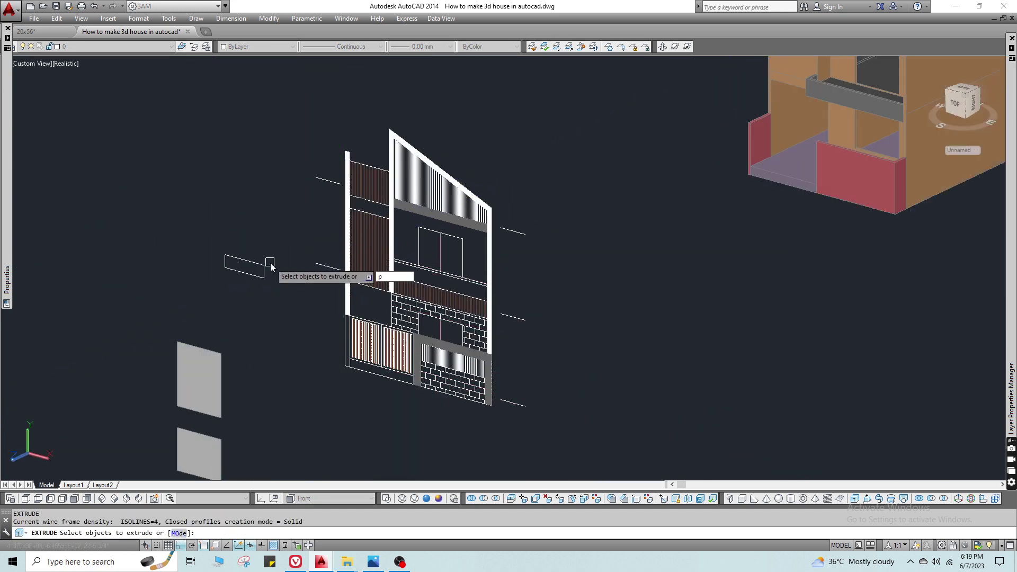
Extrude the original rectangle back through the upper front wall of the house and subtract the block to cut an opening.
key(space)
scroll(152, 460, down, 2)
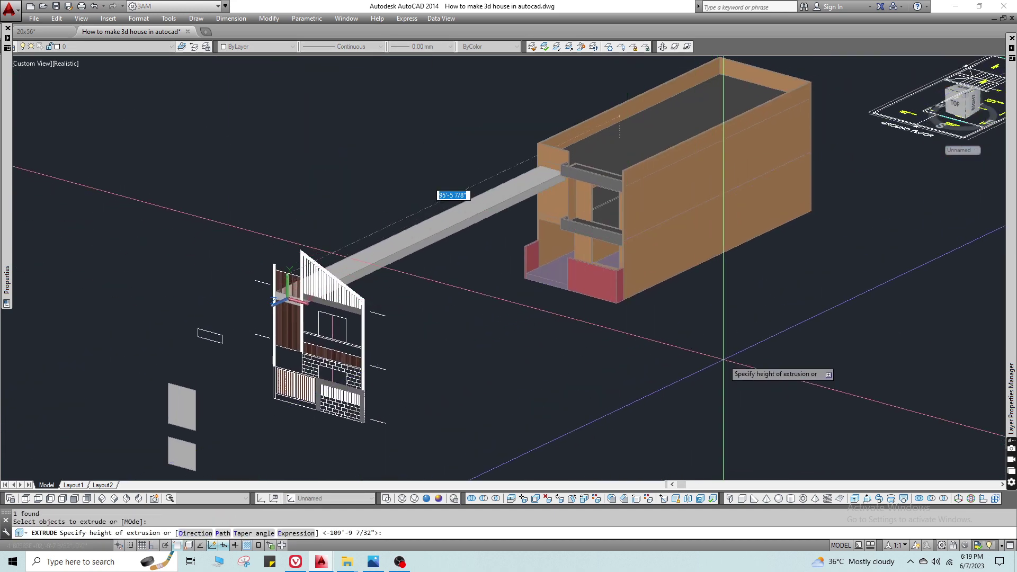
click(722, 358)
key(Escape)
scroll(572, 167, up, 5)
text(s)
key(Escape)
scroll(499, 246, down, 5)
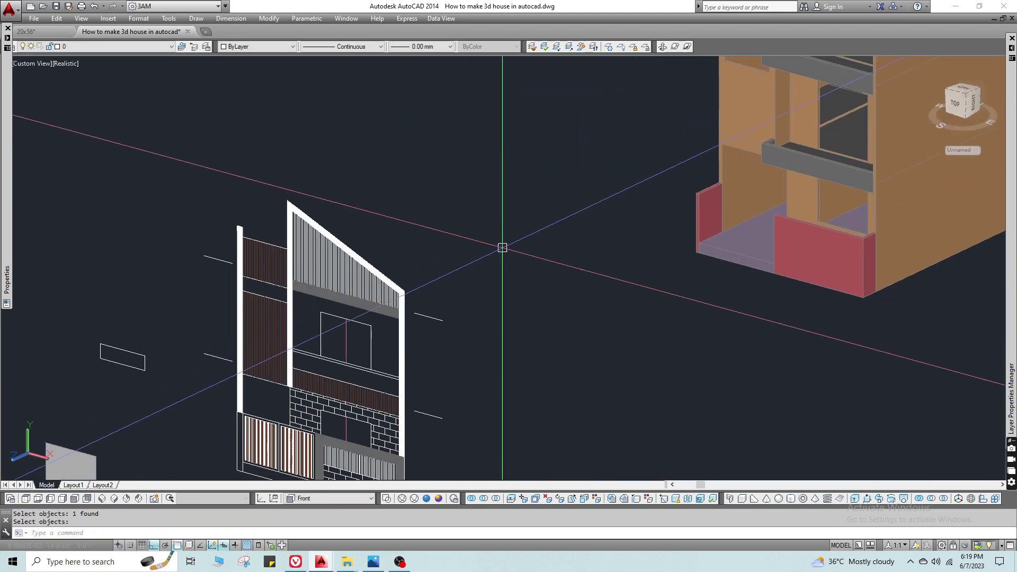
Move the copied small rectangle so its upper corner meets the top corner of the upper window region.
scroll(350, 321, up, 2)
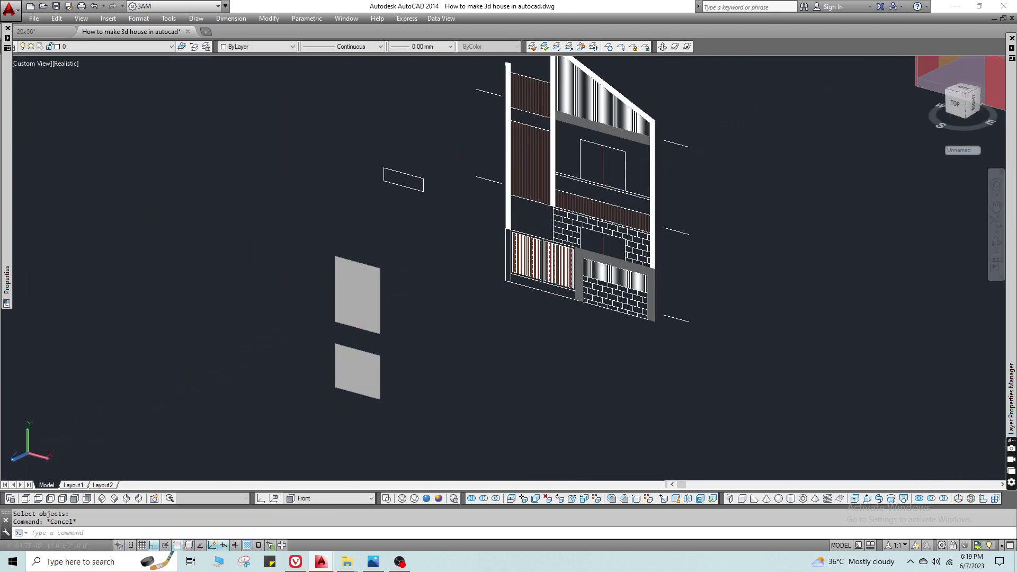
click(404, 177)
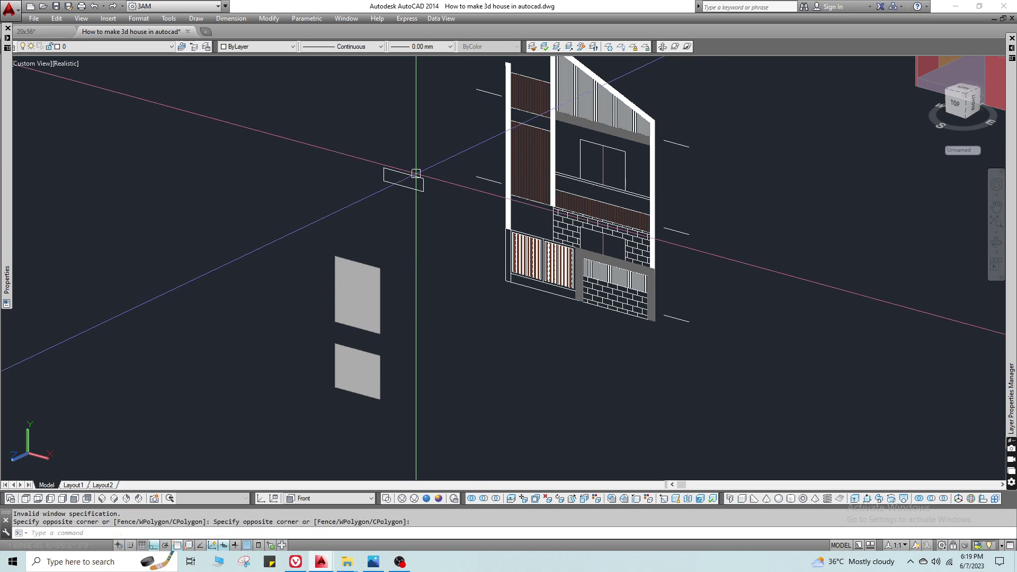
text(m)
key(space)
click(423, 179)
click(335, 255)
scroll(340, 298, up, 3)
Shift the small rectangle slightly away from the upper window region to leave a gap between them.
text(m)
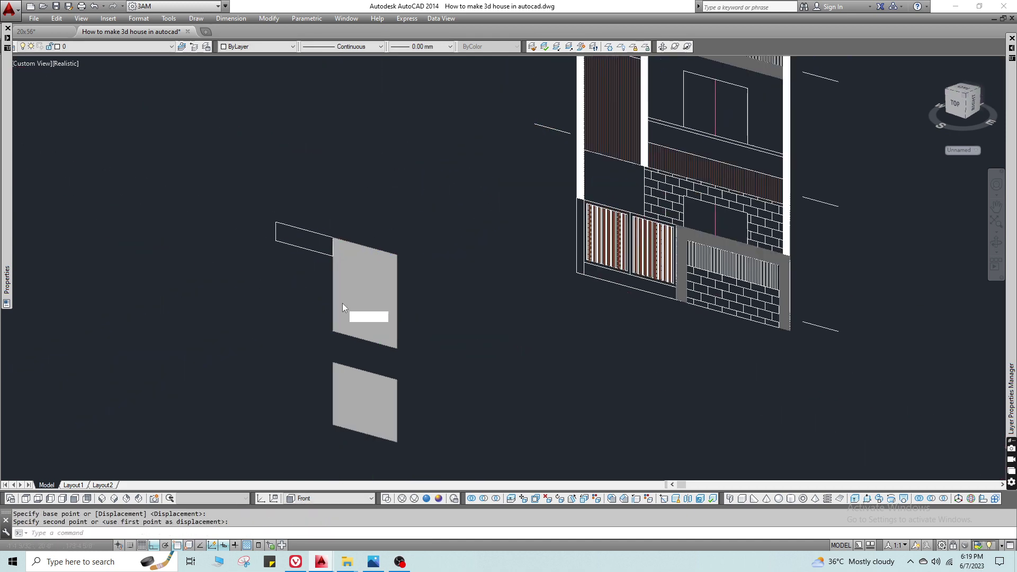
key(space)
text(p)
key(space)
click(321, 285)
key(Escape)
scroll(279, 290, down, 6)
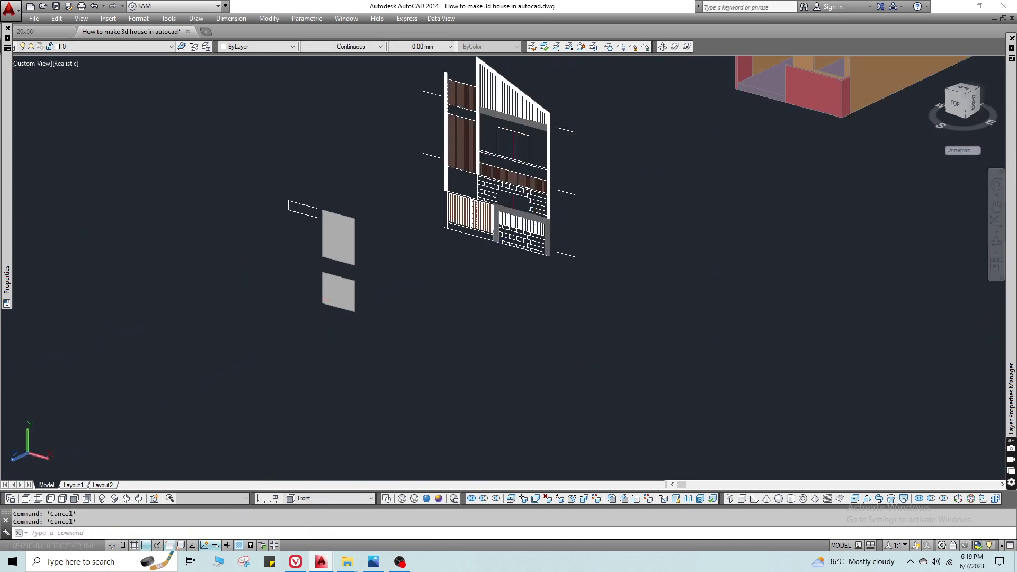
Erase the lower of the two copied window regions.
scroll(334, 254, up, 4)
middle_drag(317, 249, 297, 370)
key(Escape)
text(e)
key(space)
click(313, 388)
key(space)
key(Escape)
Display the model in 2D Wireframe and convert the small rectangle and the large window outline into regions.
click(386, 498)
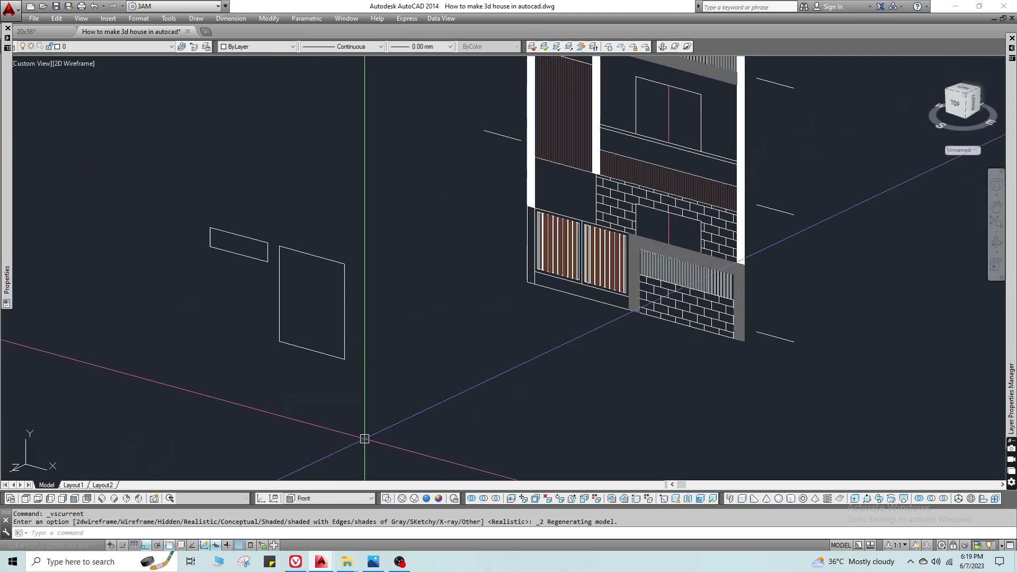
key(Escape)
click(384, 395)
key(Escape)
key(Escape)
key(Escape)
scroll(281, 276, up, 2)
text(reg)
key(space)
click(296, 285)
click(205, 209)
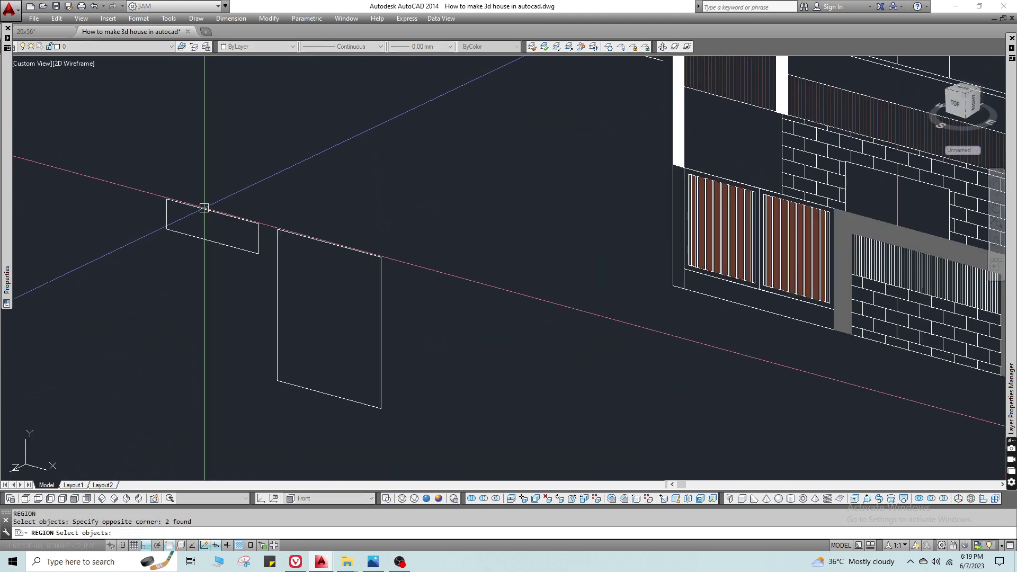
key(space)
key(Escape)
Copy both window outlines forward along the Z axis as an array of 3 sets.
scroll(306, 225, down, 2)
click(312, 220)
click(231, 277)
text(co)
key(space)
click(226, 283)
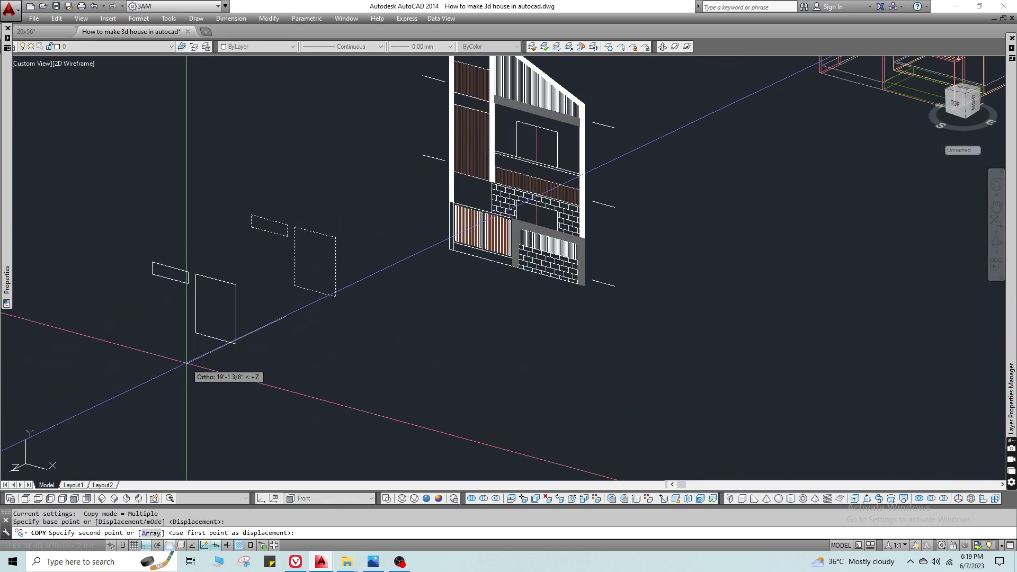
text(a)
key(space)
text(3)
key(Escape)
Extrude the rear pair of window outlines by 2 inches.
scroll(311, 225, up, 4)
text(ex)
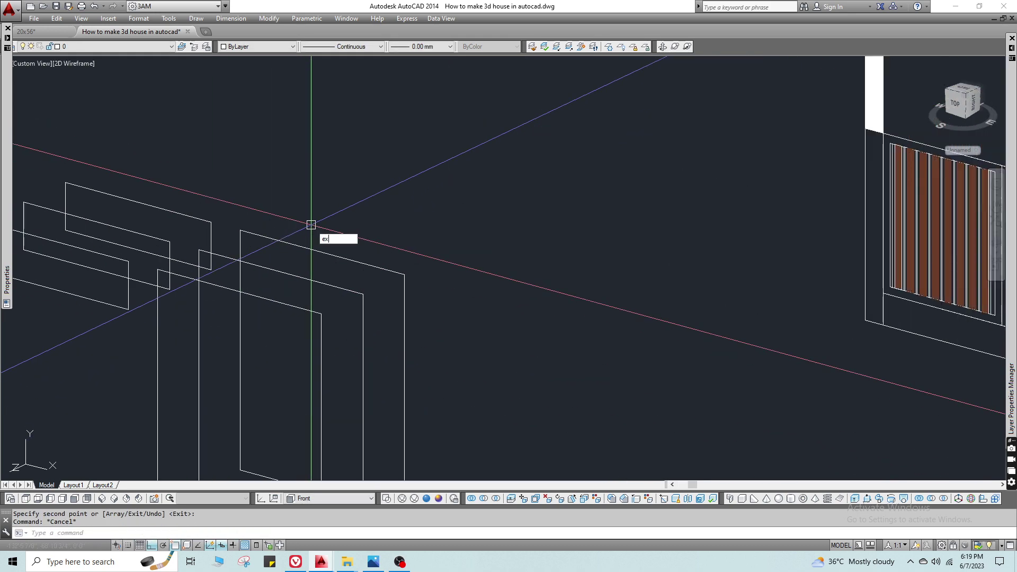
key(space)
text(2)
key(space)
Extrude the middle pair of window outlines by 1 inch.
key(space)
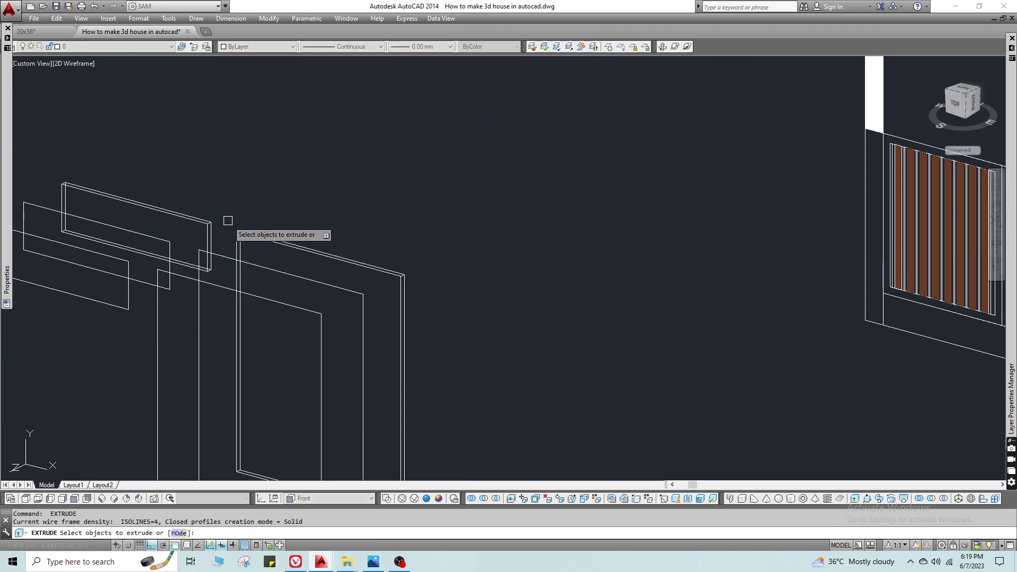
click(168, 254)
key(space)
text(1)
middle_drag(238, 269, 309, 238)
key(space)
Extrude the front pair of window outlines by 0.25 inch as thin glass panes.
click(317, 229)
click(187, 264)
key(space)
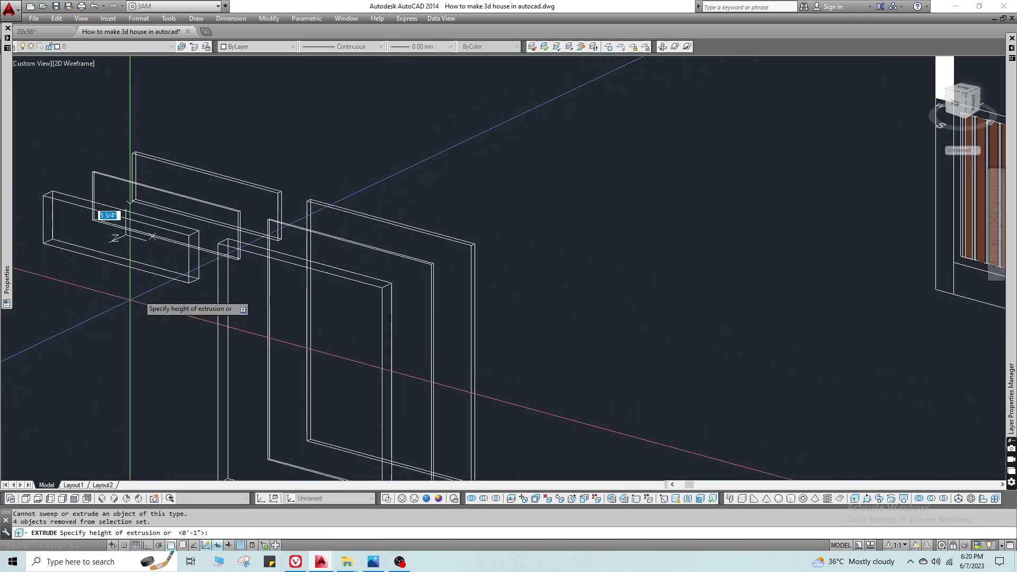
text(.25)
key(space)
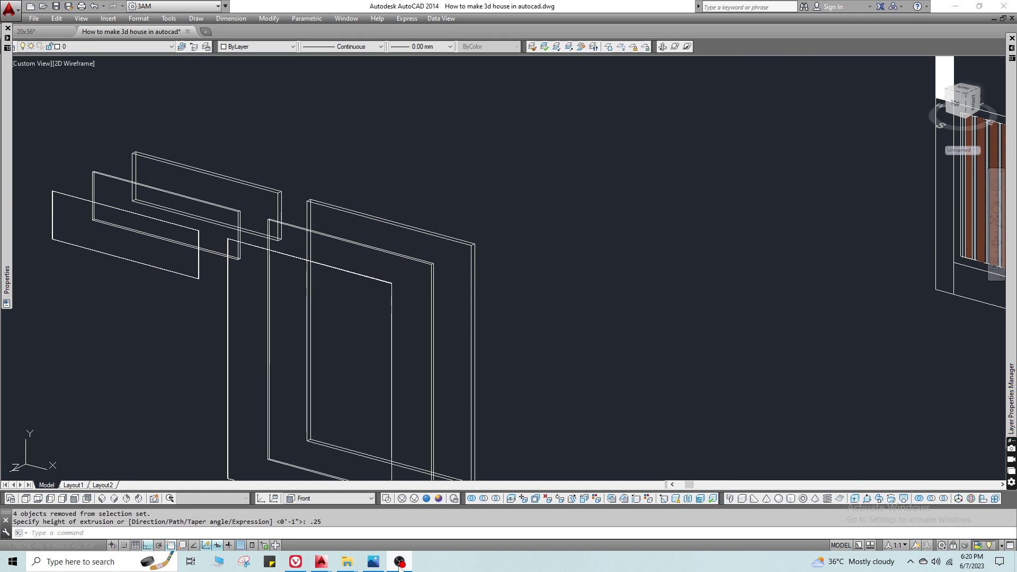
Display the model in the Realistic style and shell the rear large panel into an open window frame.
middle_drag(336, 281, 413, 268)
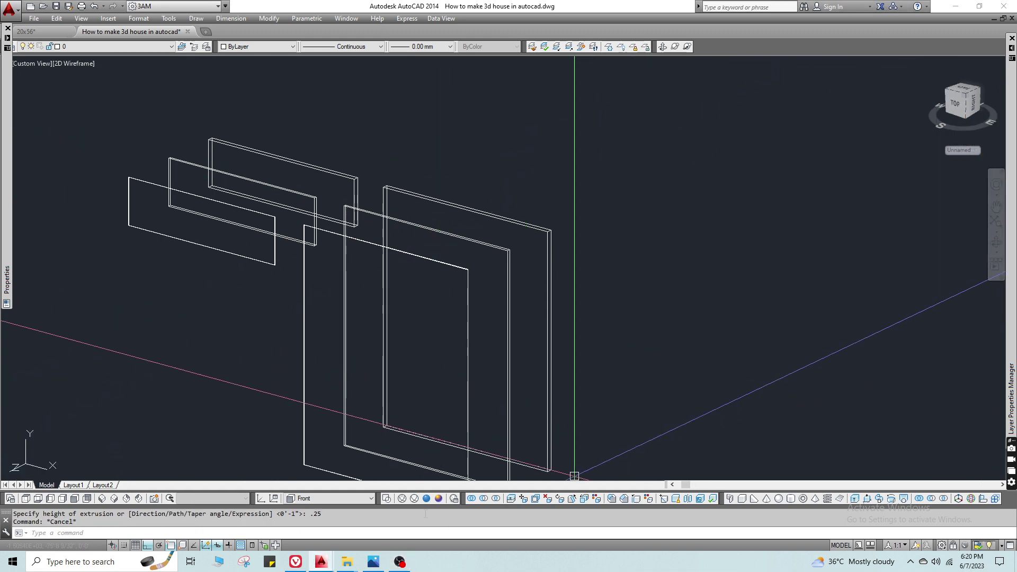
click(426, 498)
scroll(533, 227, up, 2)
click(533, 226)
click(518, 241)
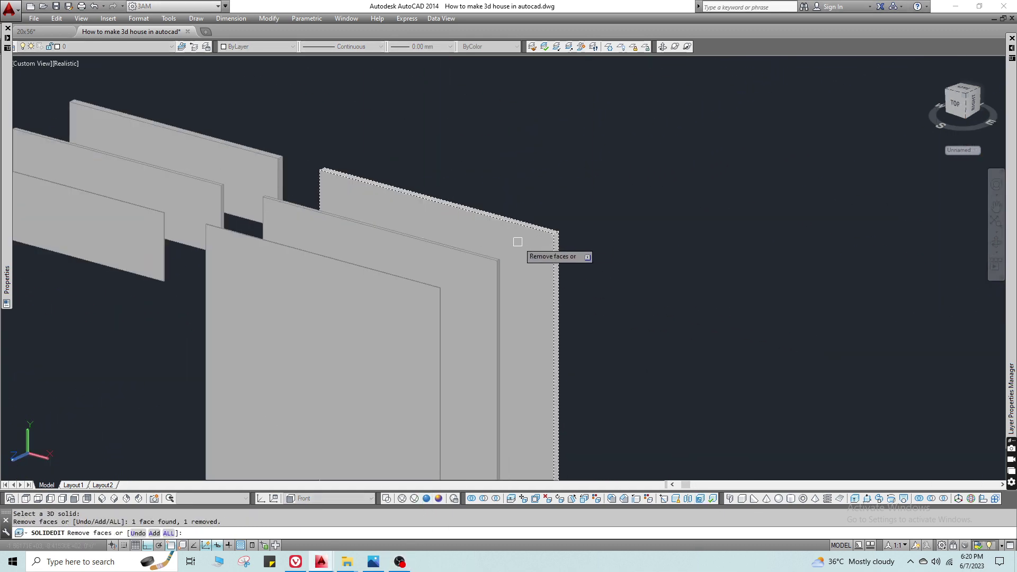
key(space)
text(.25)
key(space)
Shell the rear small panel into an open frame of the same profile width.
text(s)
key(space)
text(.25)
key(space)
Shell the middle small panel into an open frame.
text(s)
key(space)
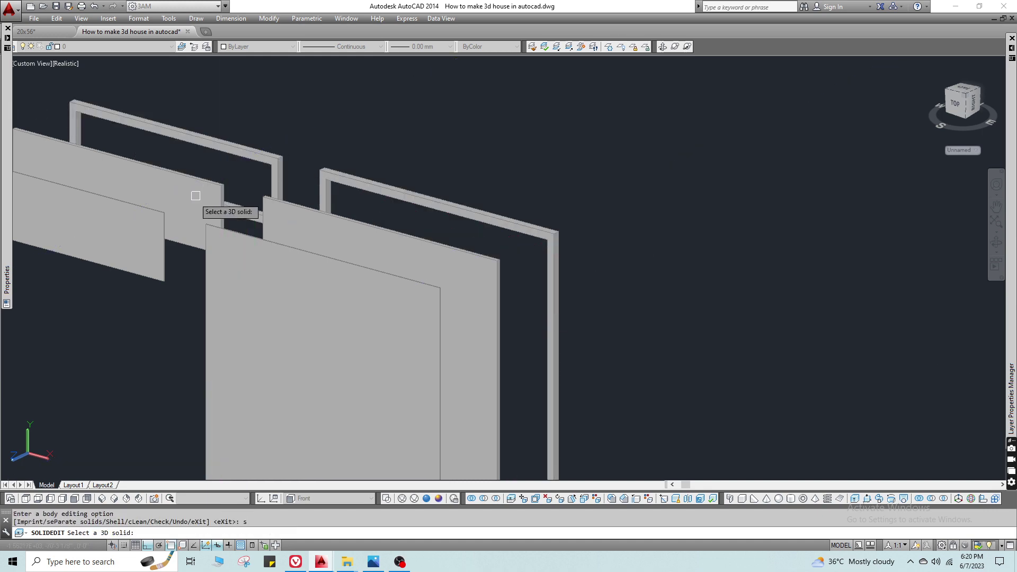
scroll(196, 198, up, 2)
click(196, 199)
click(200, 202)
text(.25)
key(space)
Shell the middle large panel into an open frame.
text(s)
key(space)
click(387, 247)
click(386, 246)
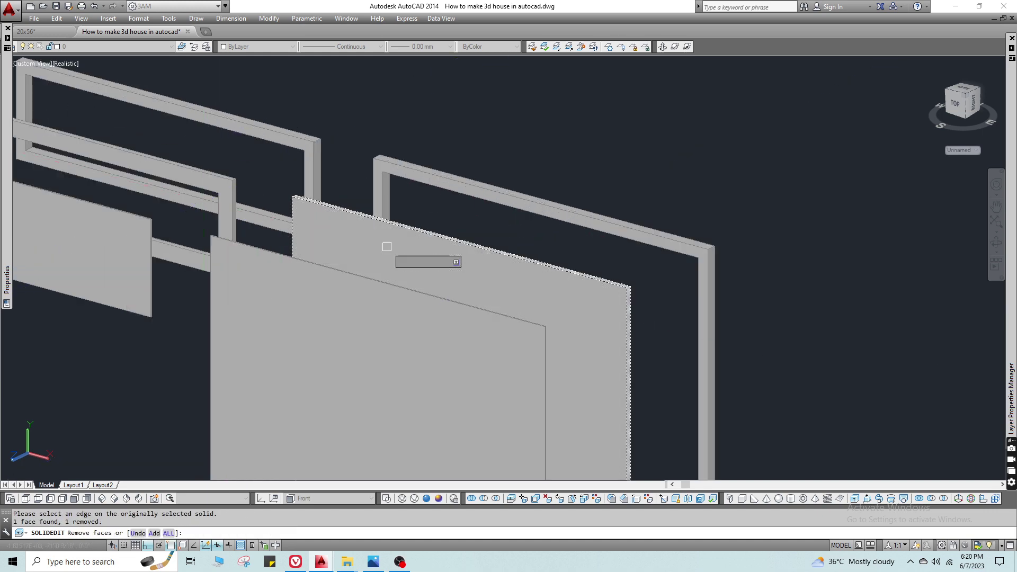
text(.25)
key(space)
text(s)
key(space)
key(Escape)
scroll(411, 275, down, 2)
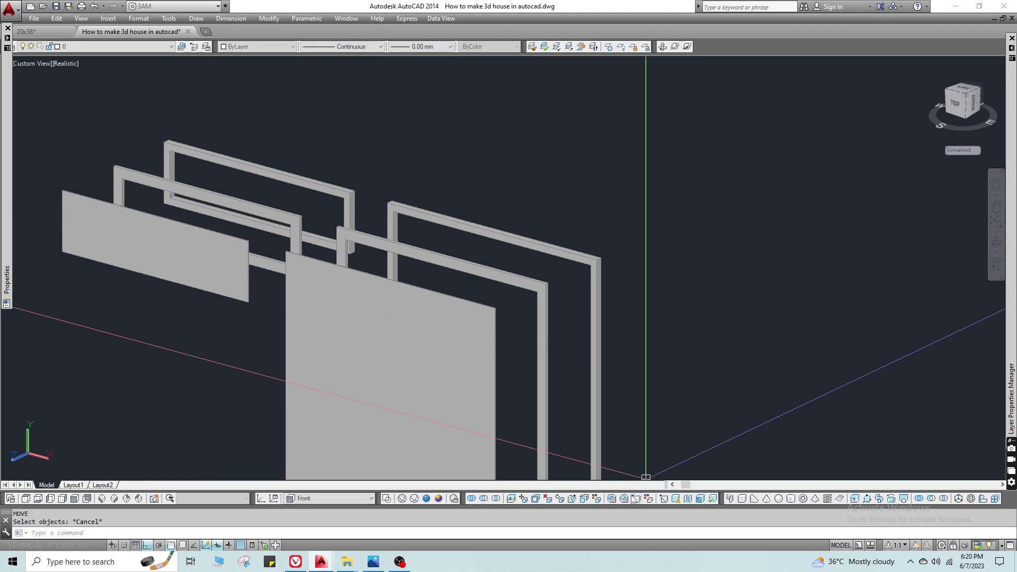
Copy the inner side face of the middle large frame outward and extrude it by 1 inch into a vertical bar.
click(574, 295)
key(Escape)
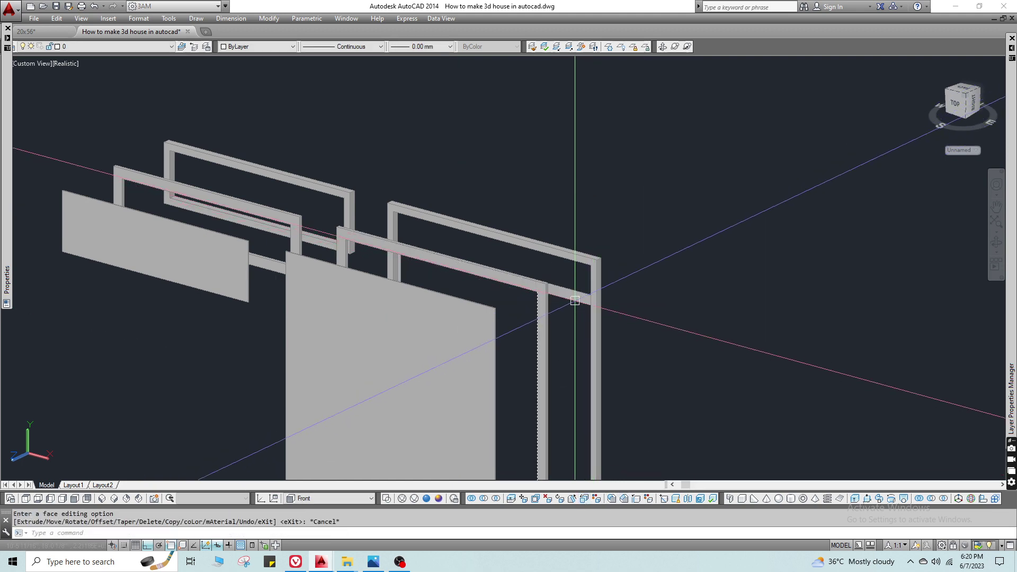
scroll(581, 298, up, 3)
text(ext)
key(space)
scroll(581, 297, down, 4)
click(657, 310)
click(589, 313)
key(space)
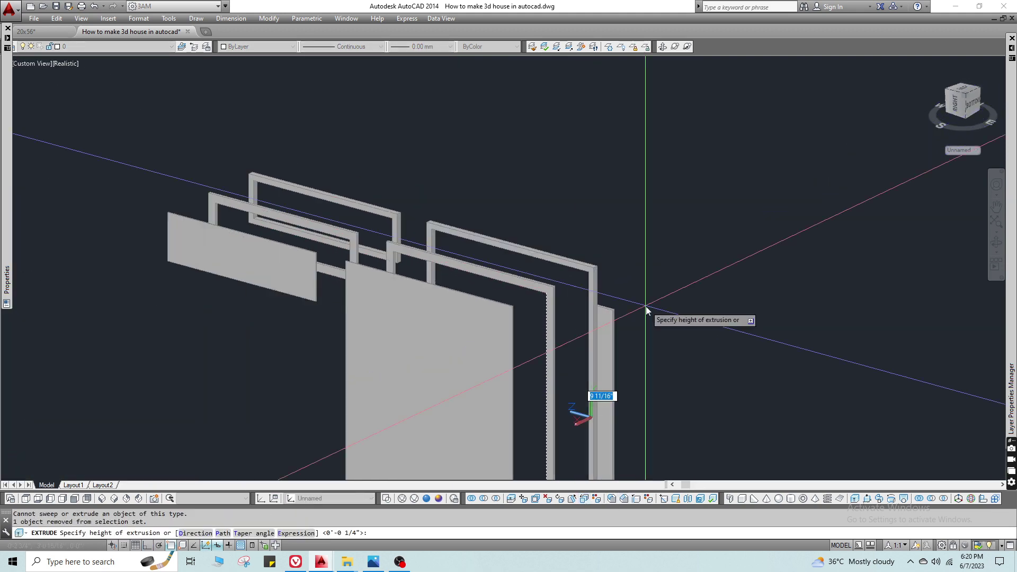
text(1)
key(Escape)
Move the new vertical bar out from behind the rear large frame.
scroll(597, 311, up, 2)
text(m)
click(607, 312)
click(590, 270)
click(629, 312)
click(711, 313)
key(Escape)
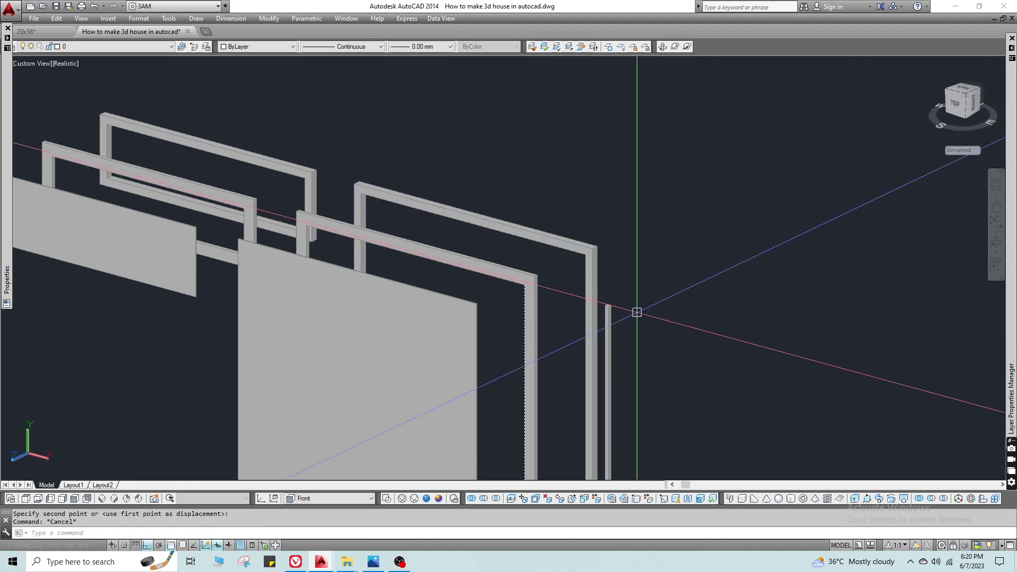
Move the vertical bar to the middle of the middle large frame's top rail as a central mullion.
text(m)
click(611, 312)
click(602, 304)
key(space)
click(591, 300)
scroll(282, 223, down, 3)
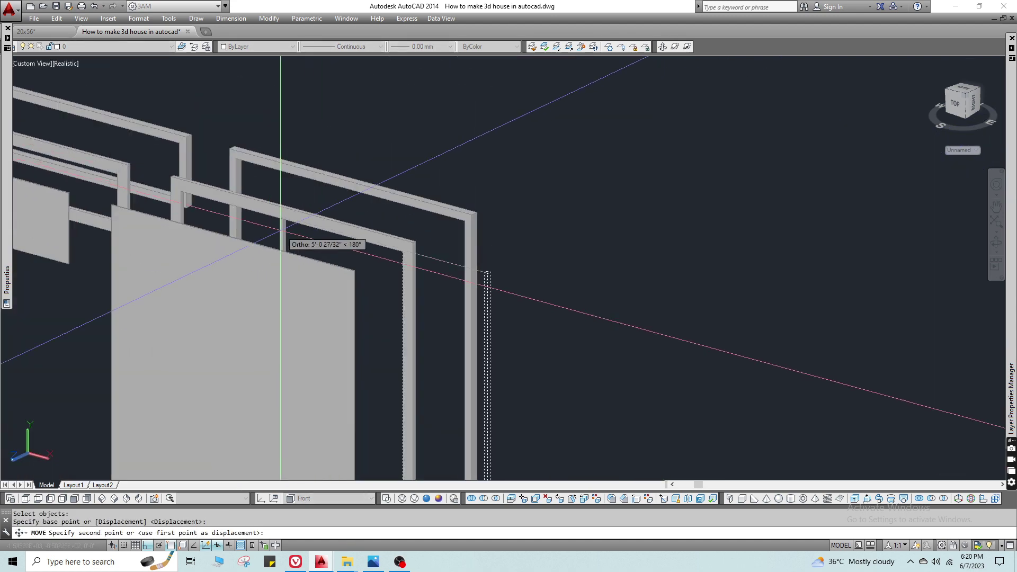
click(287, 225)
scroll(288, 227, up, 6)
key(Escape)
key(Escape)
Move the two middle frames together with the mullion back against the matching rear frames.
click(323, 191)
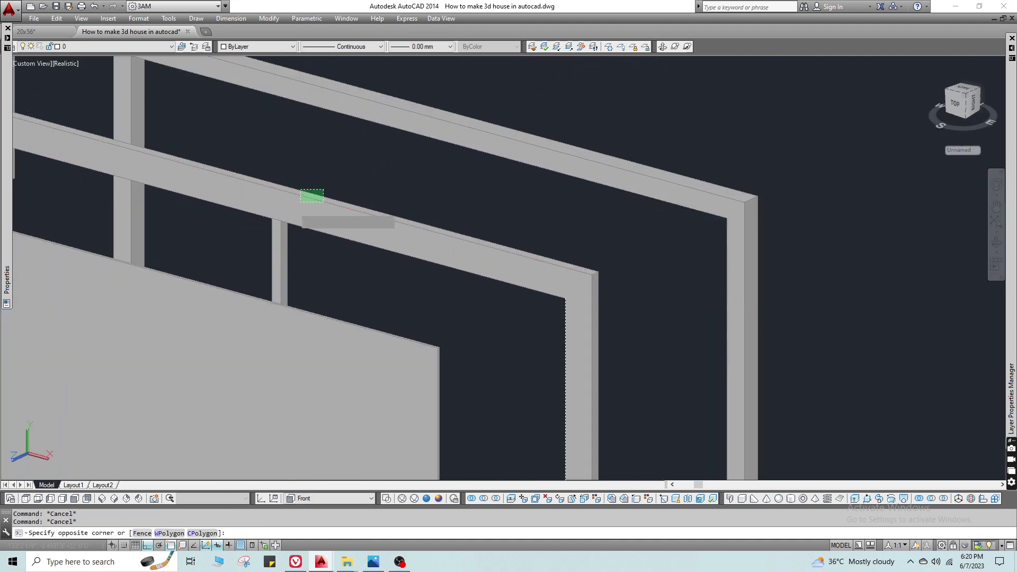
click(277, 220)
scroll(277, 219, down, 4)
text(m)
scroll(378, 227, up, 2)
key(Escape)
scroll(283, 210, down, 2)
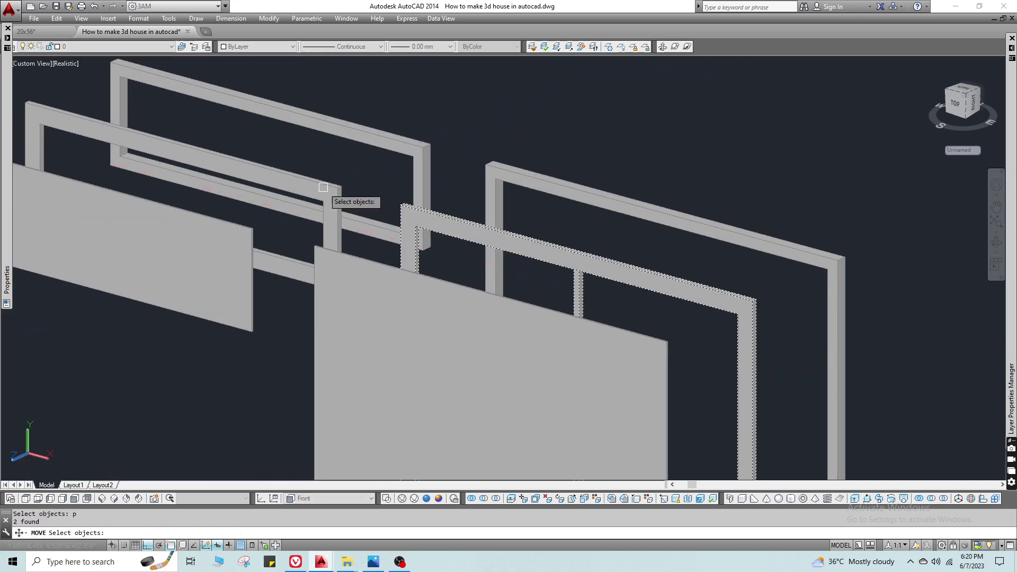
click(324, 187)
scroll(338, 186, up, 6)
key(space)
click(347, 182)
scroll(348, 184, down, 3)
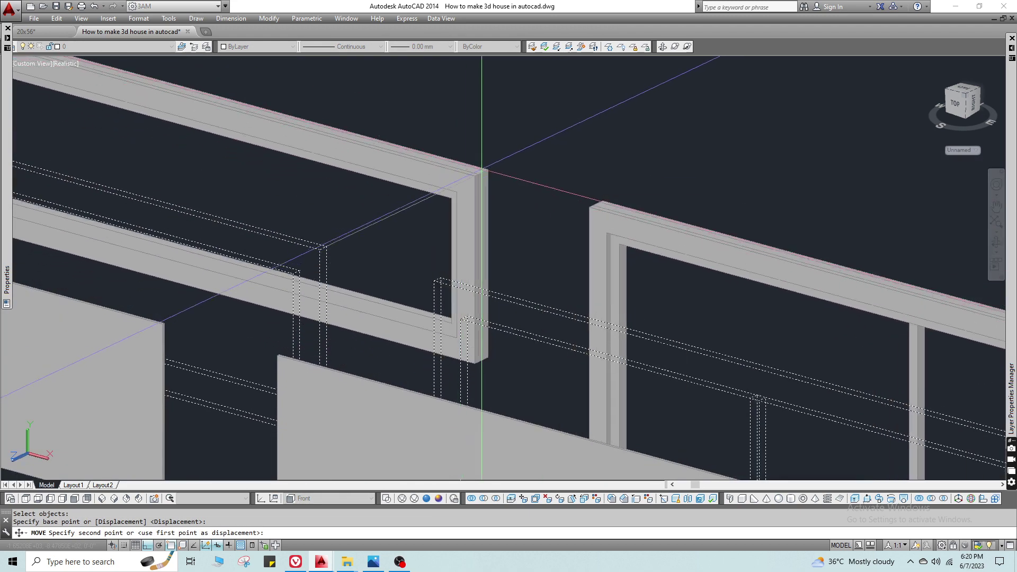
scroll(482, 170, down, 5)
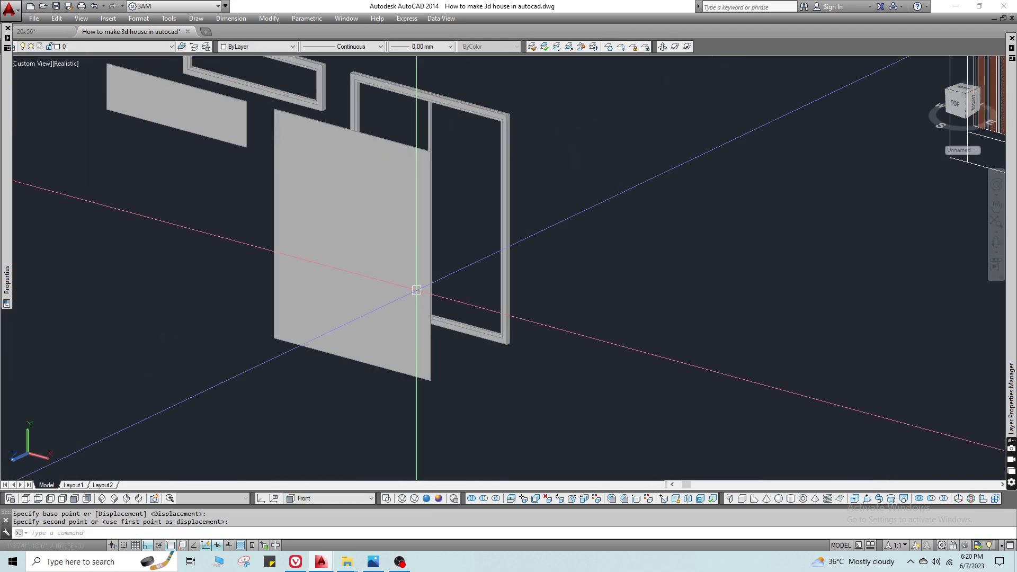
Move the two front glass panels back into the middle of the depth of their matching window frames.
key(Escape)
click(247, 127)
text(m)
click(273, 147)
key(Escape)
click(228, 224)
click(200, 222)
text(m)
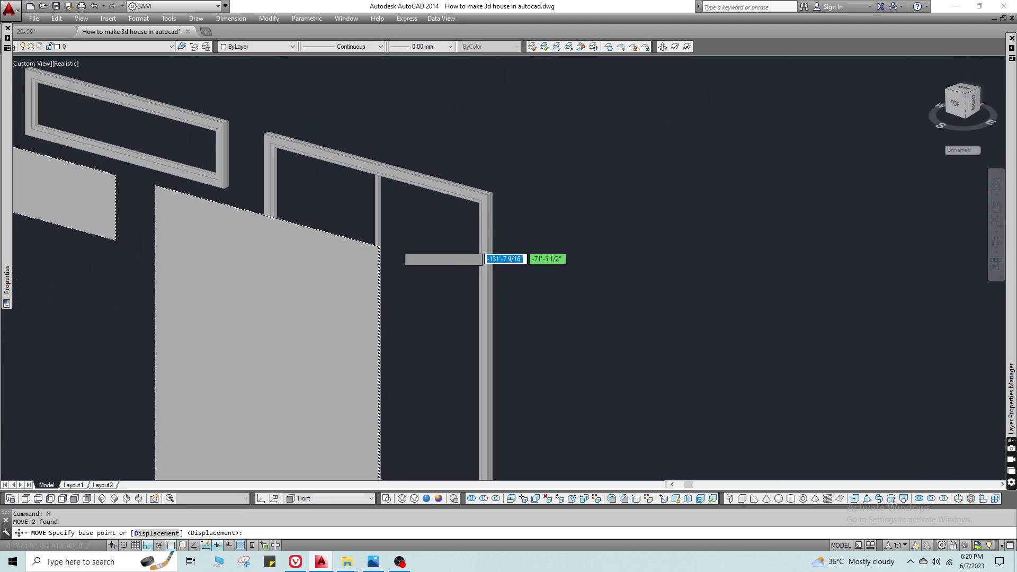
scroll(383, 243, up, 9)
click(407, 306)
scroll(323, 347, down, 6)
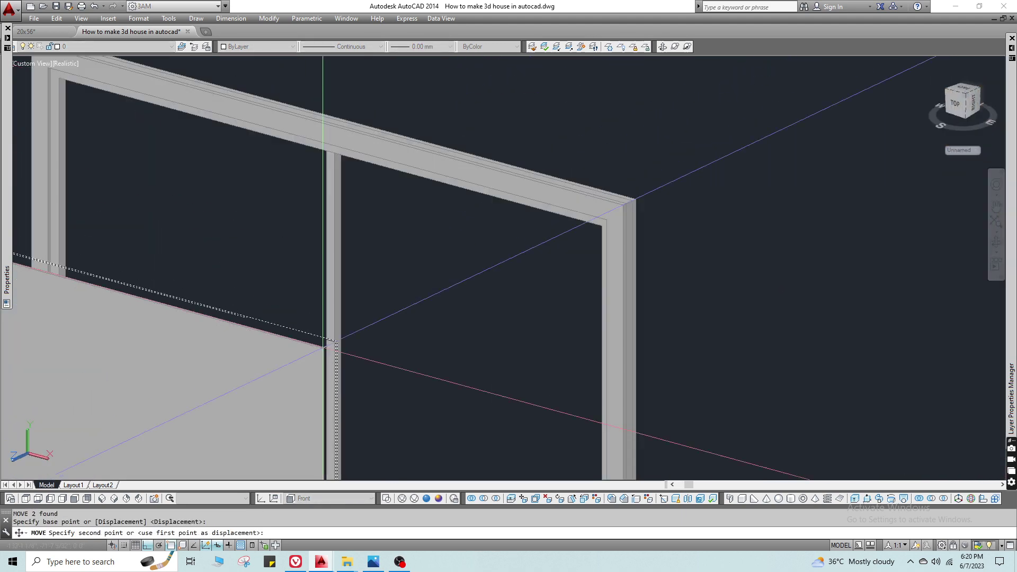
scroll(323, 348, up, 5)
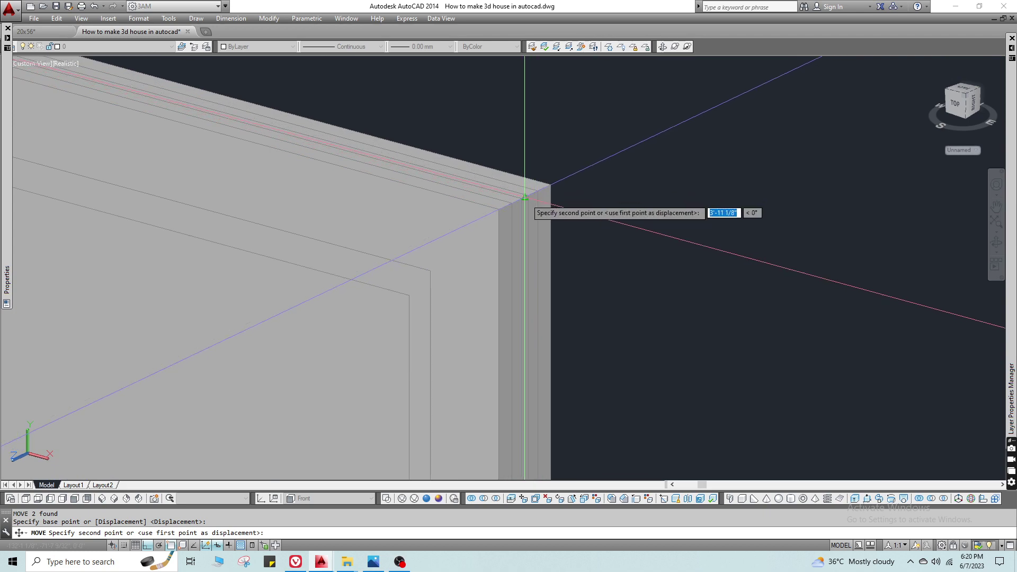
scroll(527, 208, down, 5)
key(Escape)
Union the window frames and the central mullion into one solid, leaving the glass panels out.
click(471, 498)
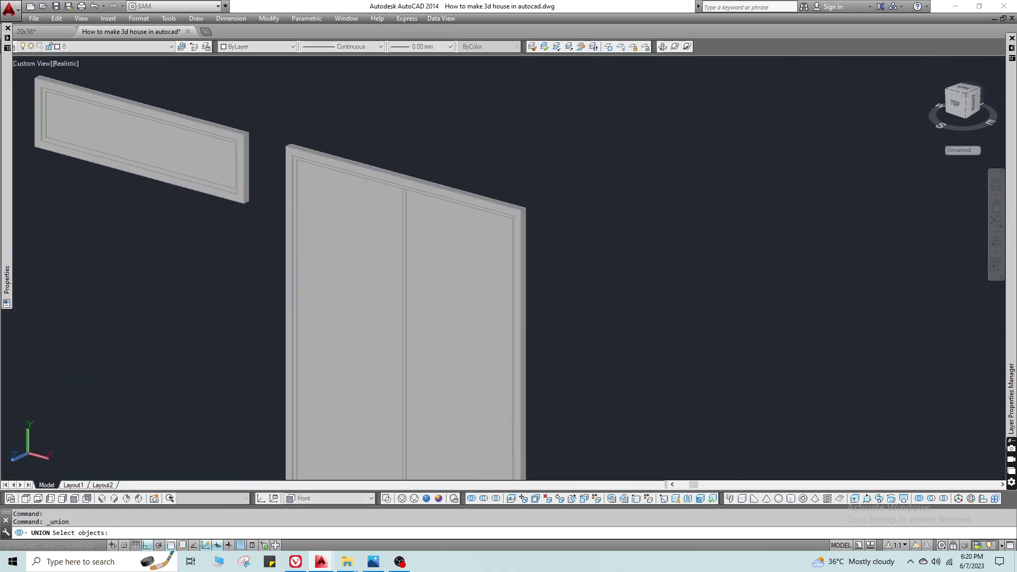
click(642, 341)
click(118, 119)
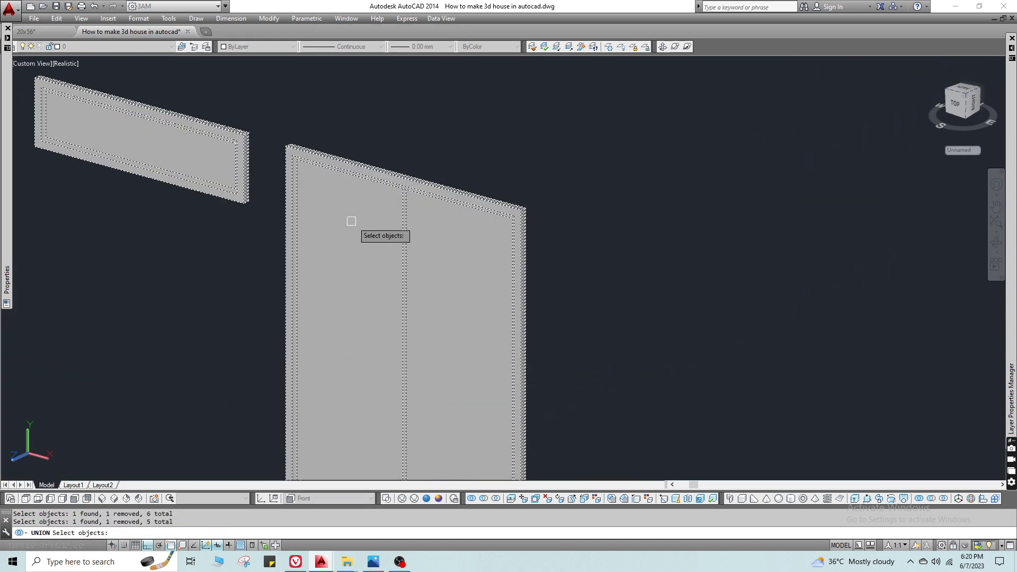
key(Return)
Assign the joined inner frames and the outer frames around them to the Windowss layer.
scroll(370, 188, down, 5)
click(411, 252)
scroll(360, 237, up, 4)
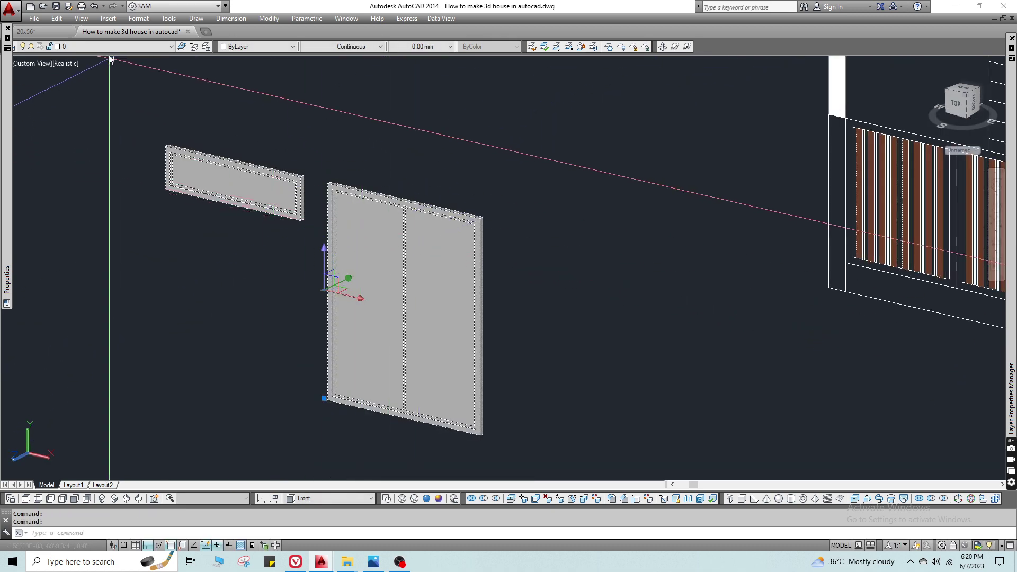
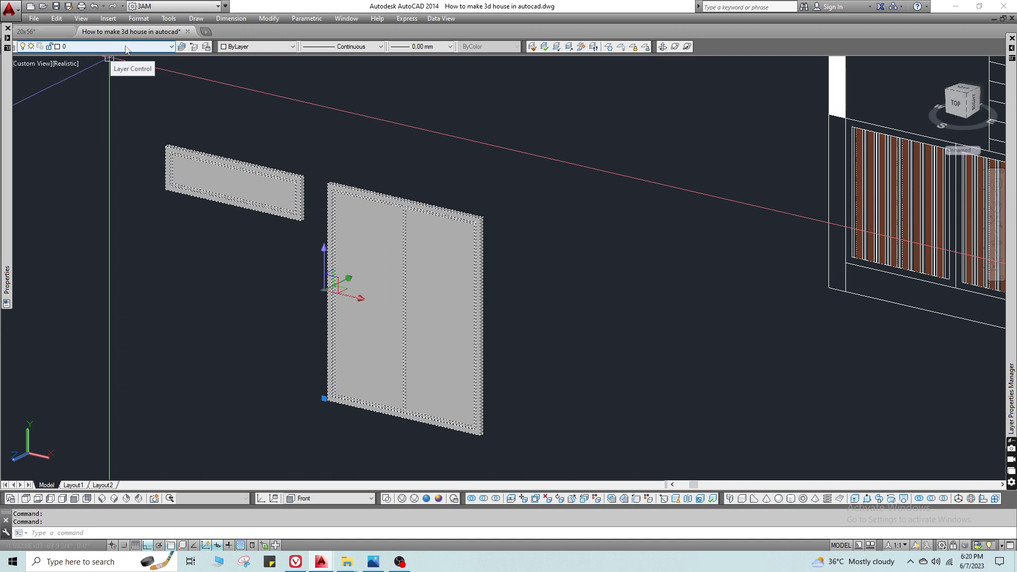
click(126, 48)
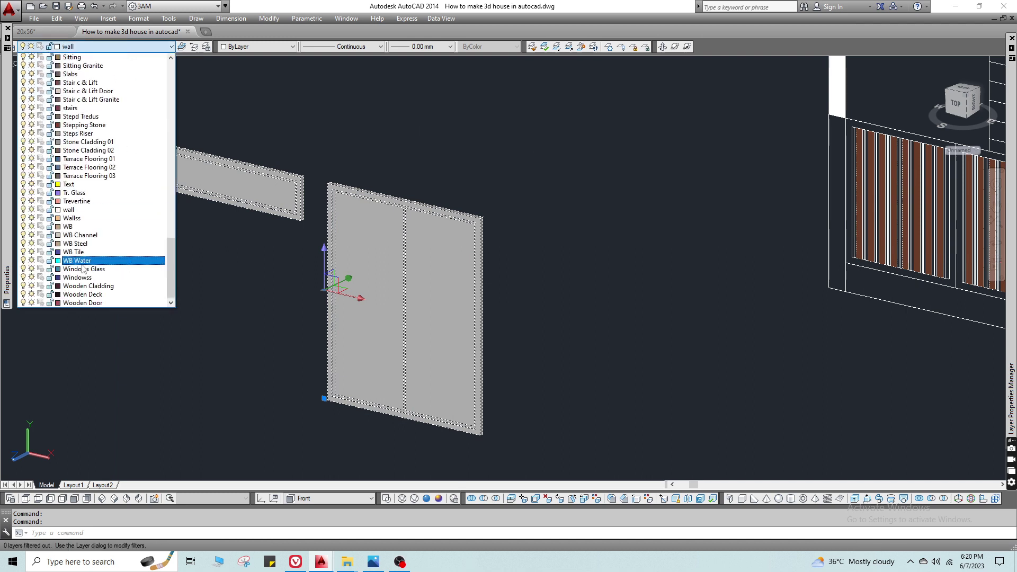
click(83, 278)
scroll(286, 175, up, 4)
key(Escape)
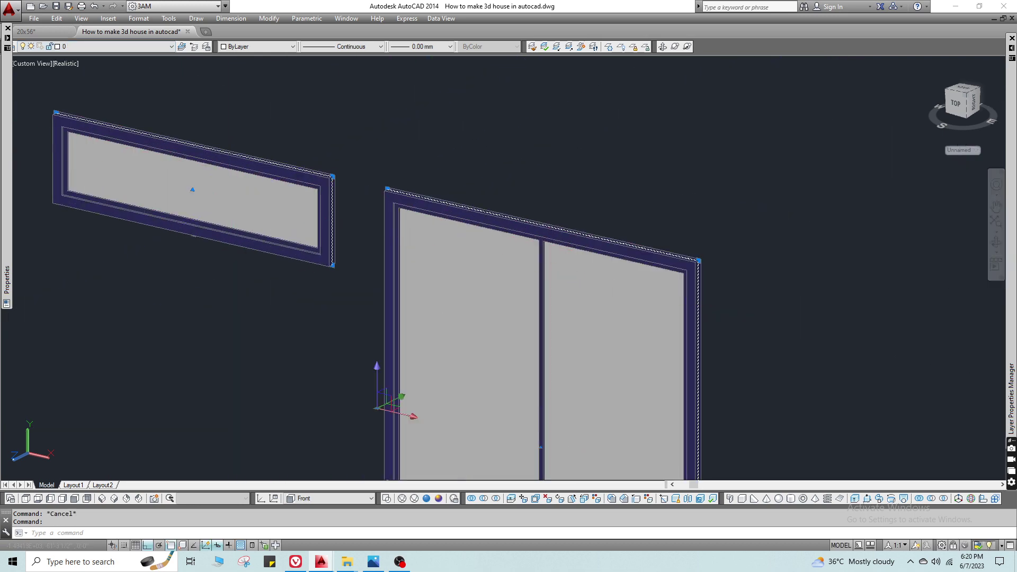
click(132, 47)
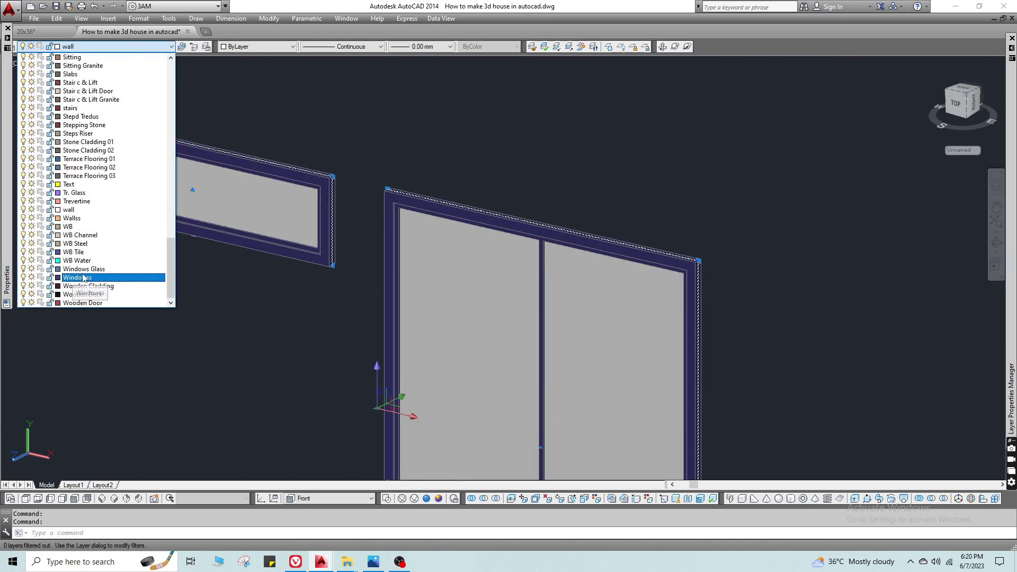
click(83, 278)
Assign the glass panels to the Windows Glass layer, checking the frames in 2D Wireframe before restoring the Realistic style.
scroll(483, 284, down, 4)
text(M)
key(Return)
middle_drag(493, 361, 293, 289)
key(Escape)
click(282, 317)
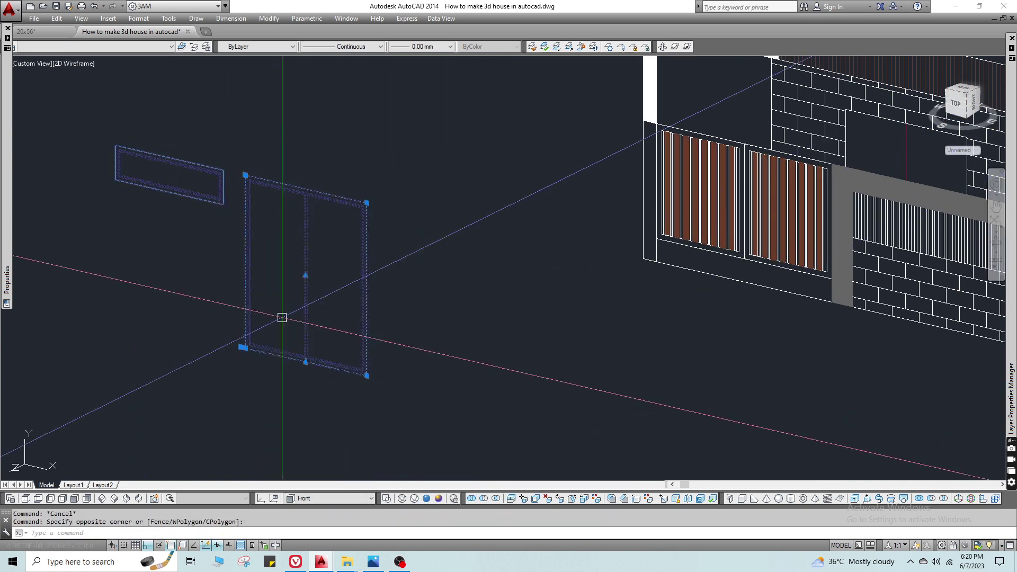
key(Escape)
click(427, 499)
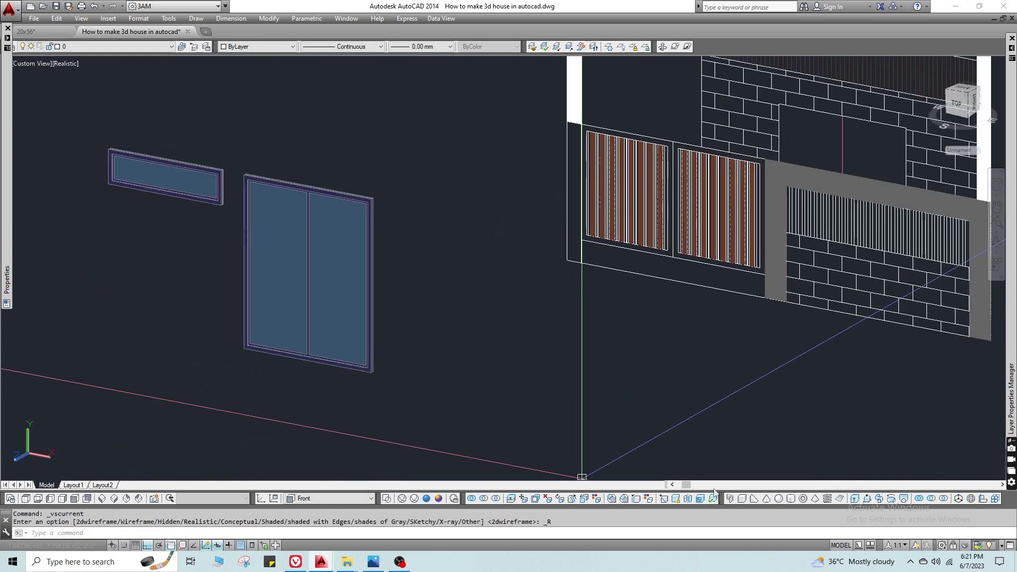
Separate the combined frame solid so the small and large window frames become independent solids.
scroll(318, 279, up, 4)
scroll(411, 320, down, 4)
scroll(345, 277, up, 3)
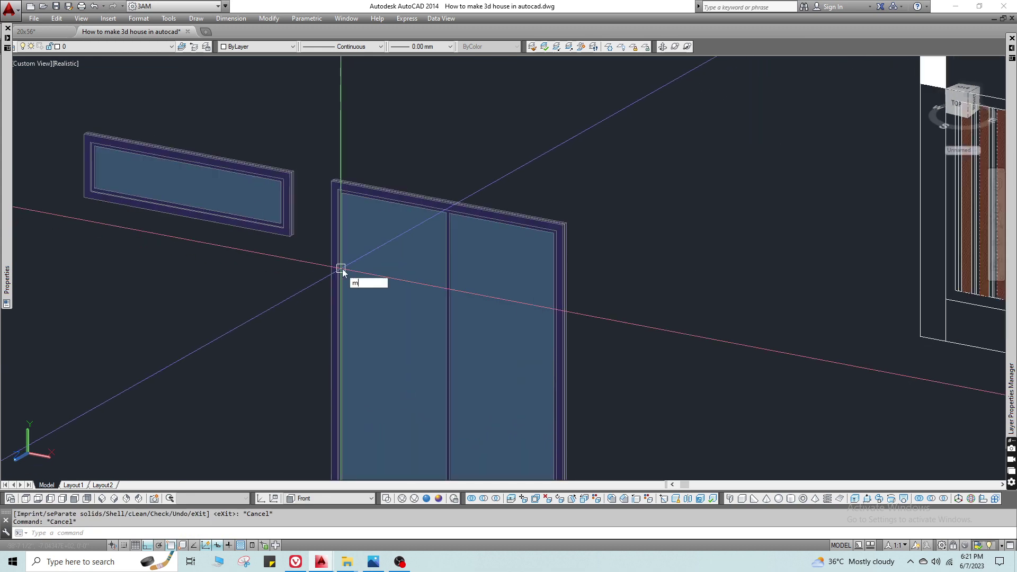
click(391, 265)
click(563, 318)
click(459, 153)
key(Escape)
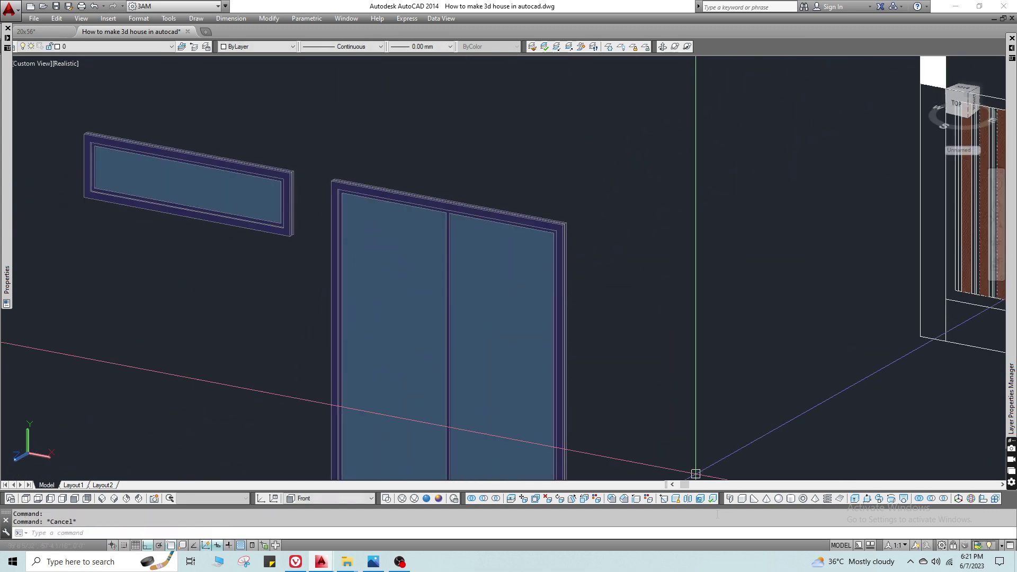
scroll(454, 191, up, 3)
scroll(218, 168, down, 4)
Match the large window frame's properties to those of the small window frame.
text(ma)
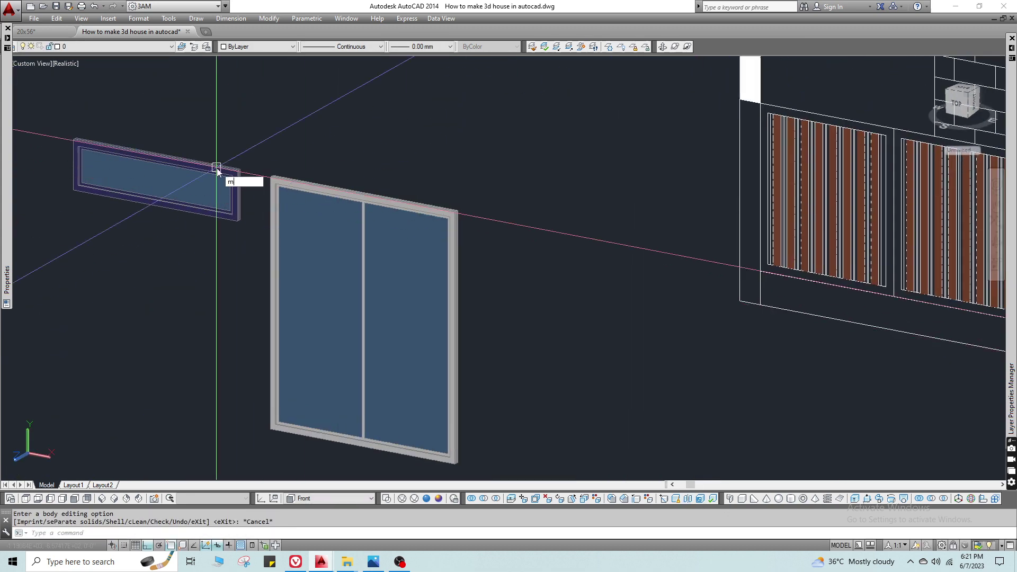
key(Return)
click(217, 173)
scroll(303, 191, up, 3)
click(302, 193)
scroll(317, 196, down, 3)
Copy both finished windows with their glass to the house, aligning the large one with the upper-floor front opening.
click(530, 118)
click(336, 330)
key(c)
key(o)
key(Return)
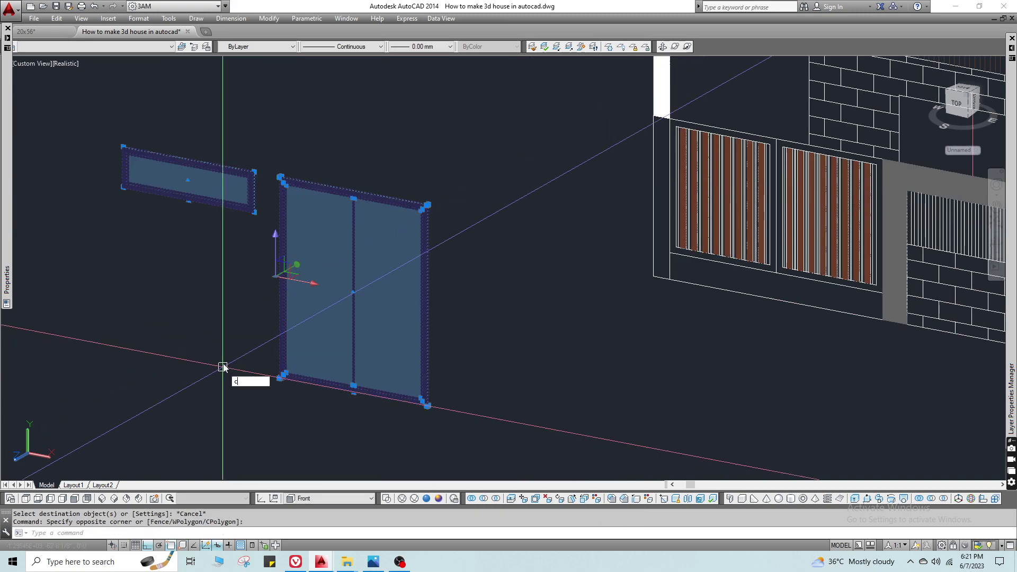
scroll(459, 199, up, 5)
scroll(459, 199, down, 1)
click(404, 154)
scroll(404, 154, down, 5)
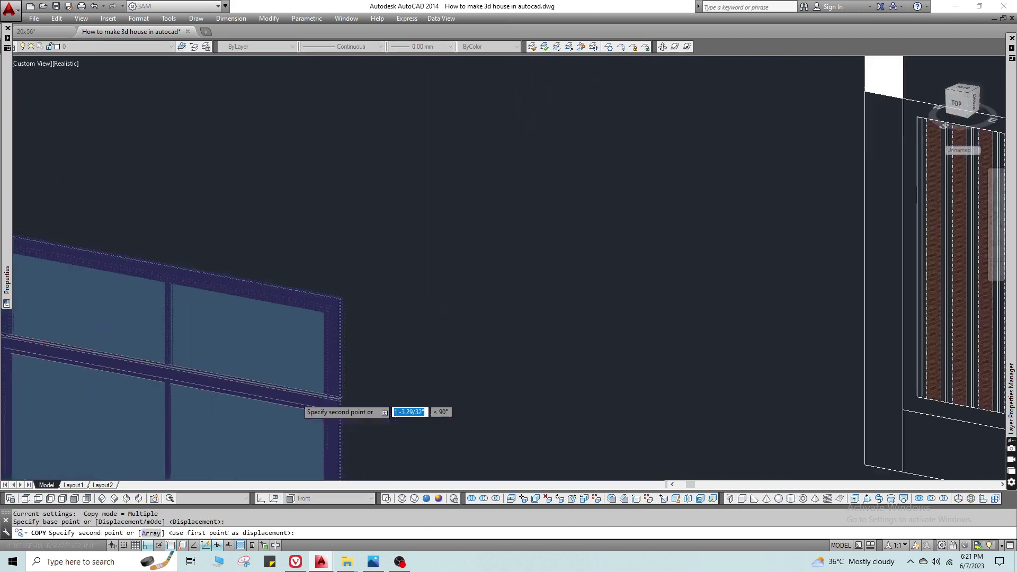
middle_drag(295, 409, 519, 366)
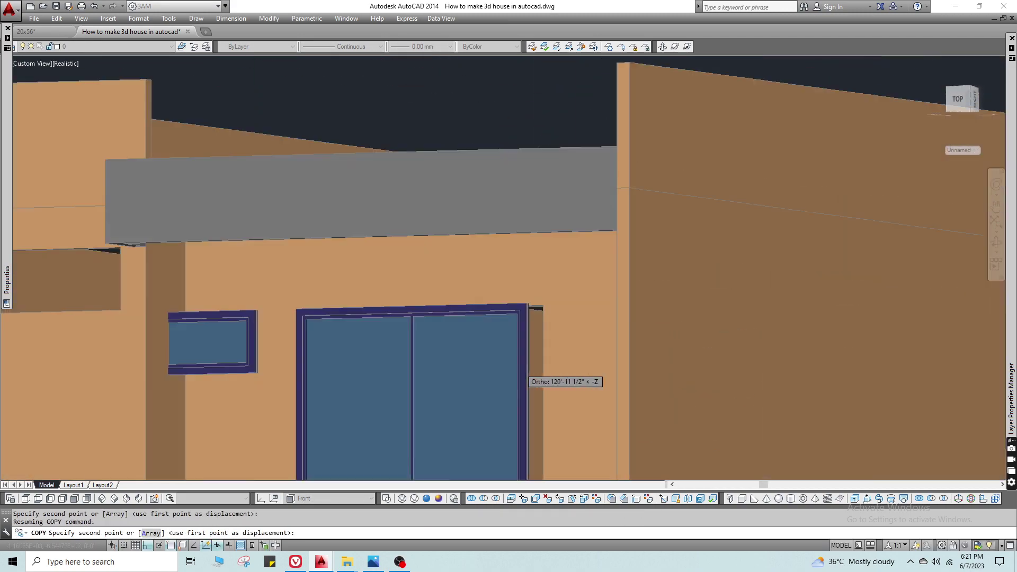
scroll(579, 292, up, 5)
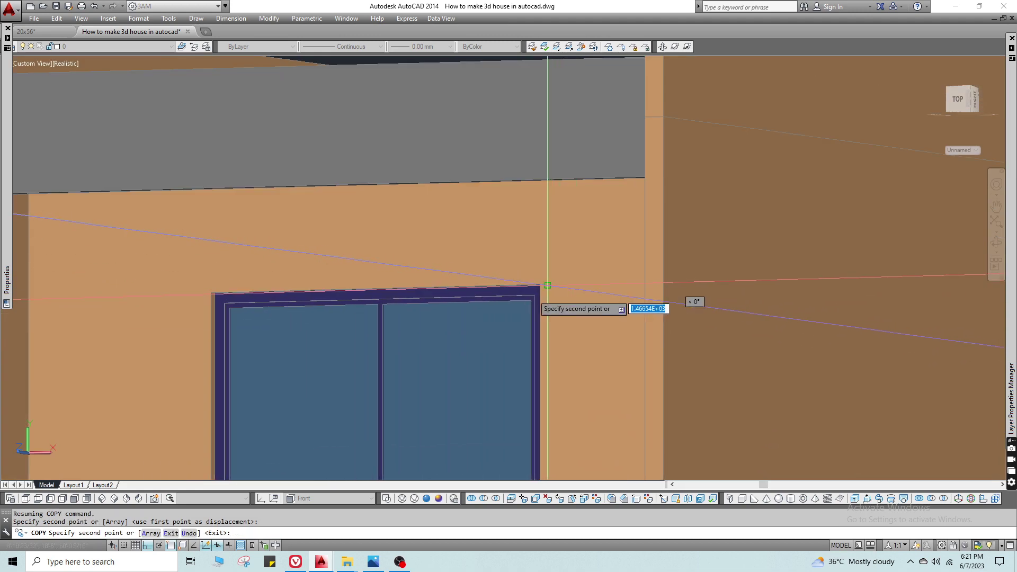
click(547, 288)
Move the small window sideways into the narrow opening of the upper front wall.
scroll(530, 289, down, 5)
shift+middle_drag(530, 288, 284, 233)
scroll(277, 231, up, 5)
key(Escape)
text(m)
key(Return)
scroll(203, 164, up, 3)
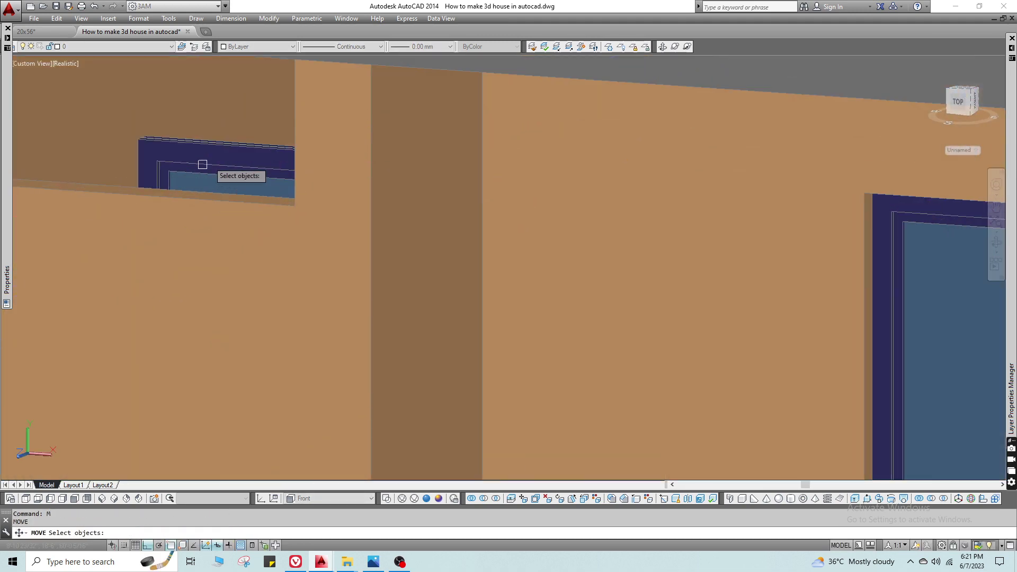
scroll(143, 154, up, 5)
key(Escape)
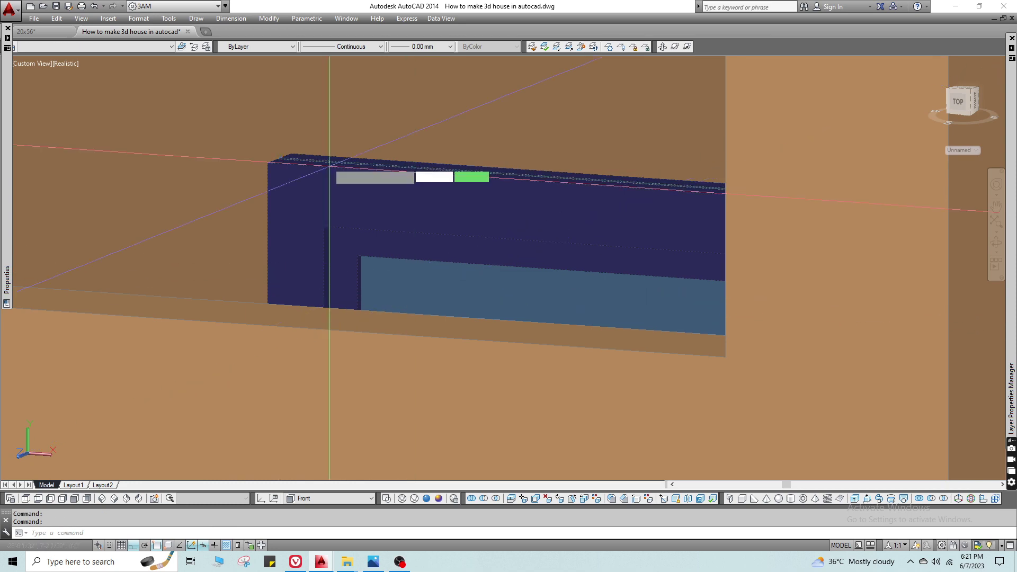
text(m)
key(Return)
click(290, 163)
scroll(291, 163, down, 5)
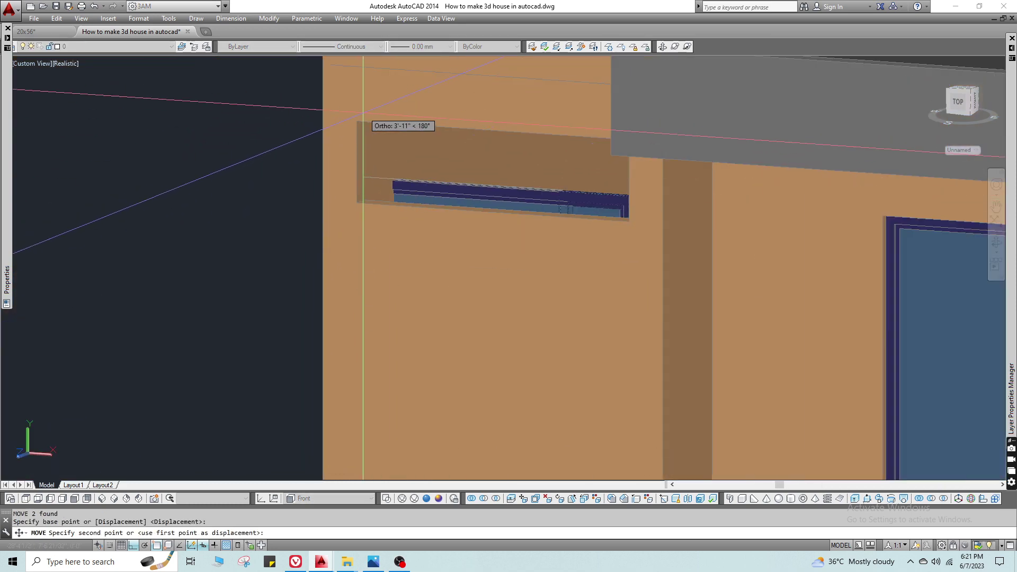
click(363, 117)
Copy the large upper-floor window 120 inches straight down to the ground-floor front opening.
scroll(516, 215, down, 5)
scroll(511, 232, up, 5)
text(co)
key(Return)
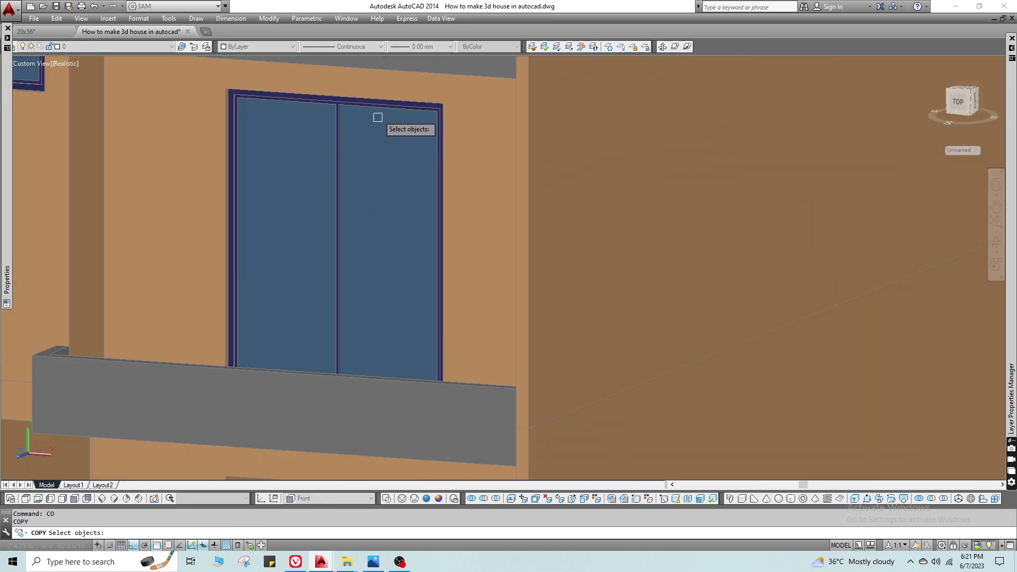
key(Return)
scroll(392, 132, down, 4)
click(404, 138)
text(12)
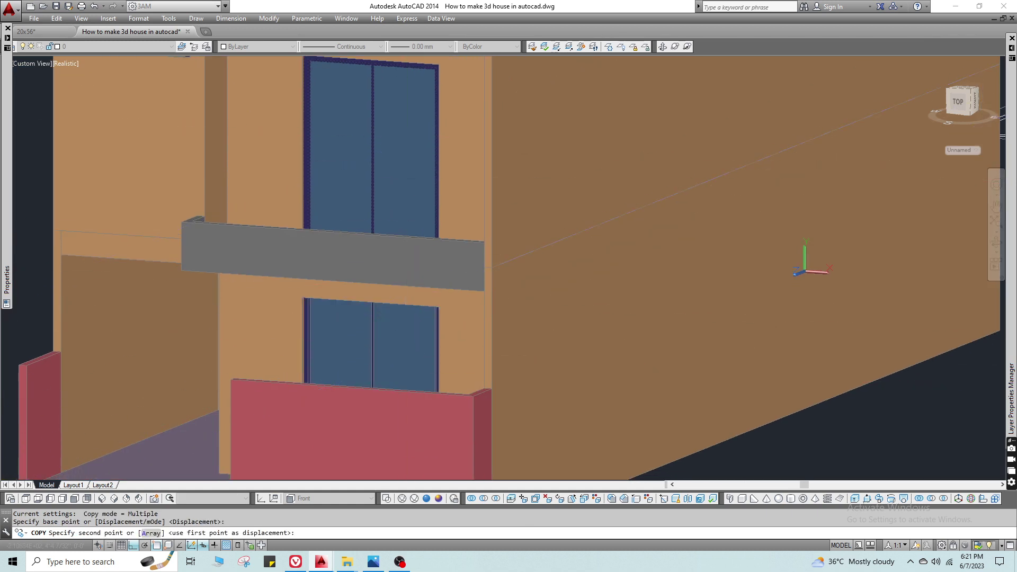
text(0)
key(Return)
key(Escape)
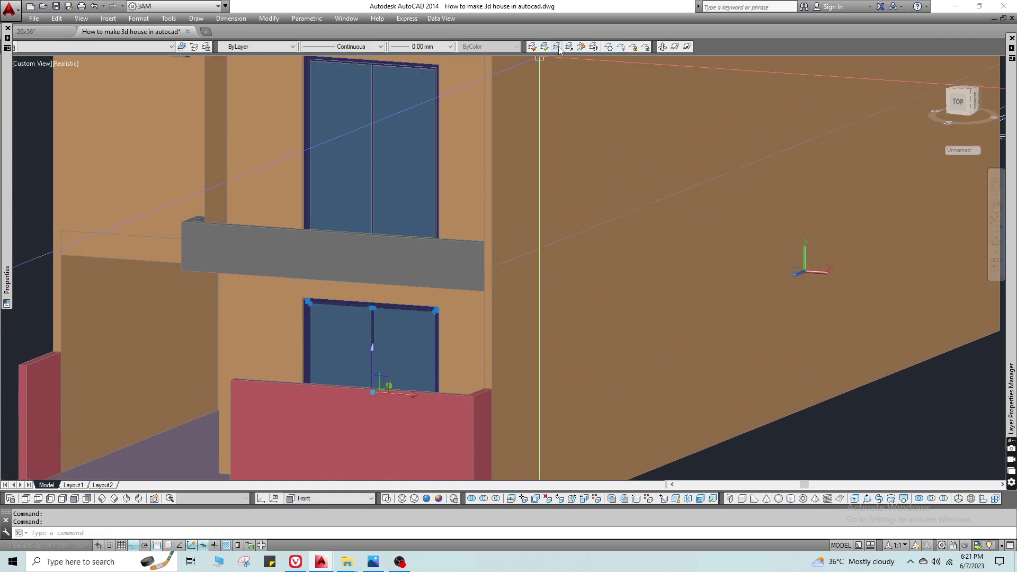
Isolate the window layers and display the windows in 2D Wireframe.
click(560, 49)
middle_drag(404, 402, 421, 187)
click(386, 499)
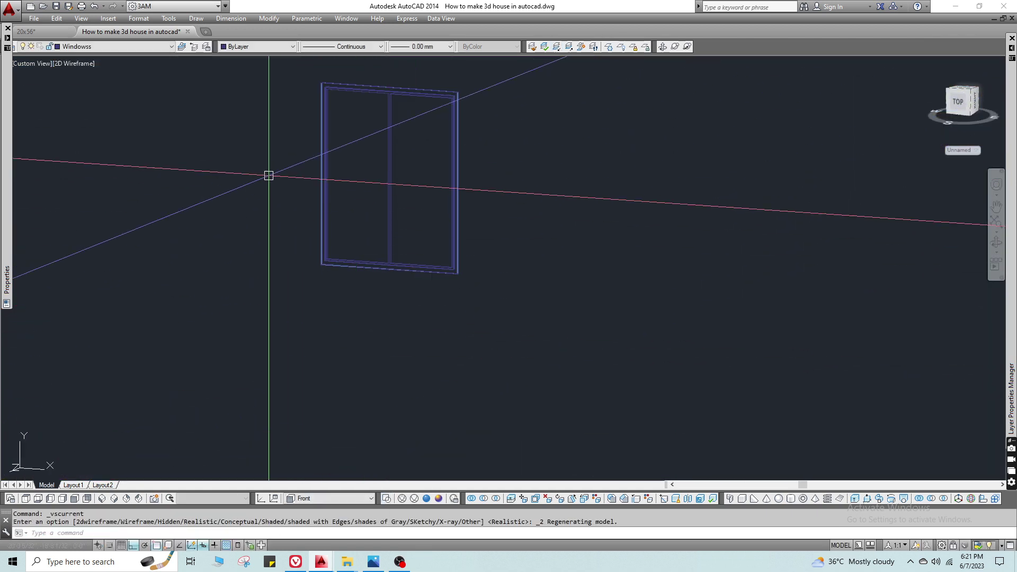
right_click(268, 175)
key(Escape)
Measure the height of the ground-floor window from its bottom edge to its top edge.
text(di)
key(Return)
click(431, 277)
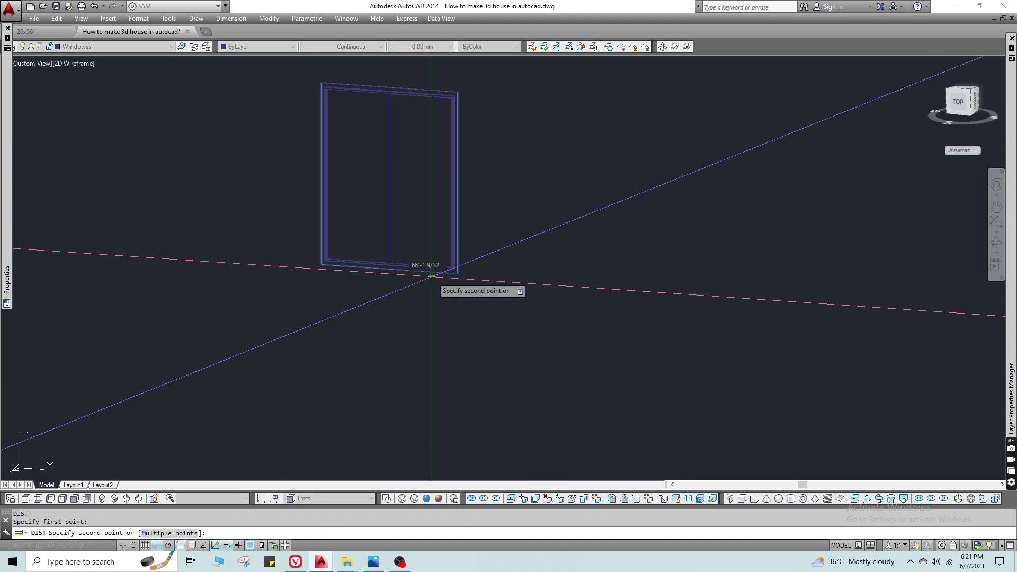
key(Escape)
key(Return)
click(432, 274)
middle_drag(430, 239, 406, 293)
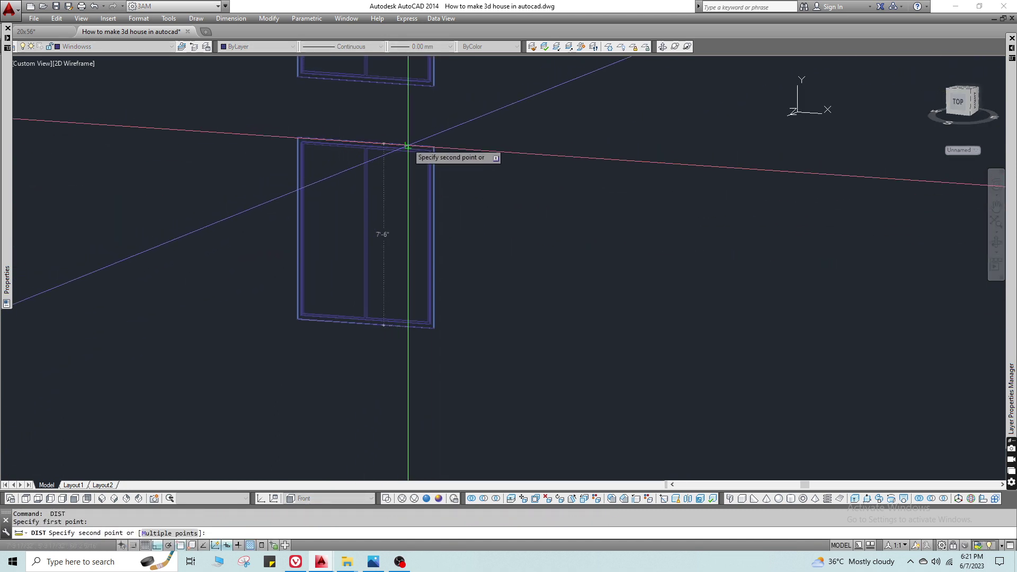
key(Escape)
Limit selection to edges and move the ground-floor window's bottom edges up 30 inches to shorten it.
right_click(227, 229)
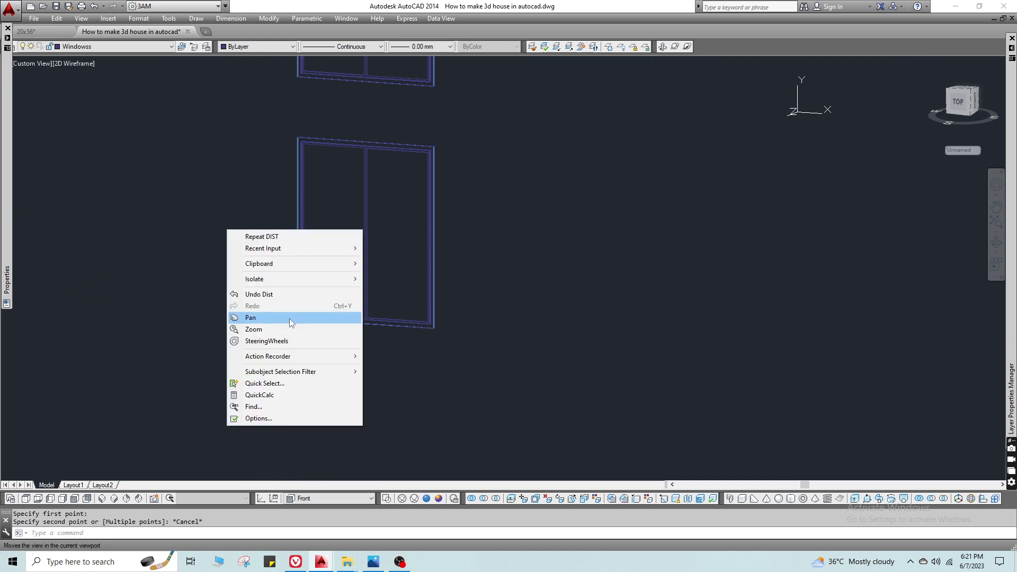
mouse_move(281, 375)
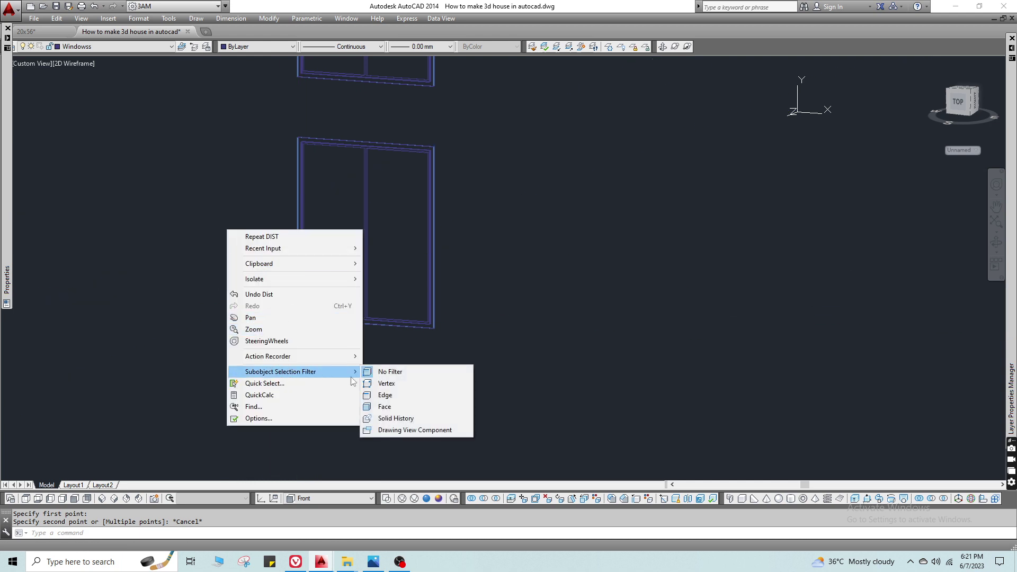
click(409, 396)
click(182, 257)
click(456, 386)
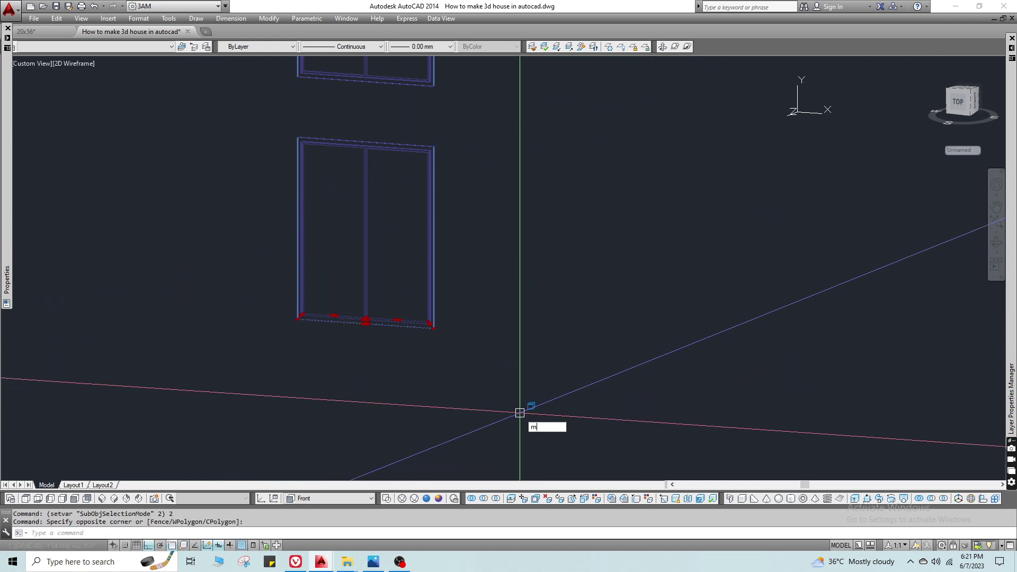
key(Return)
click(520, 412)
text(30)
key(Return)
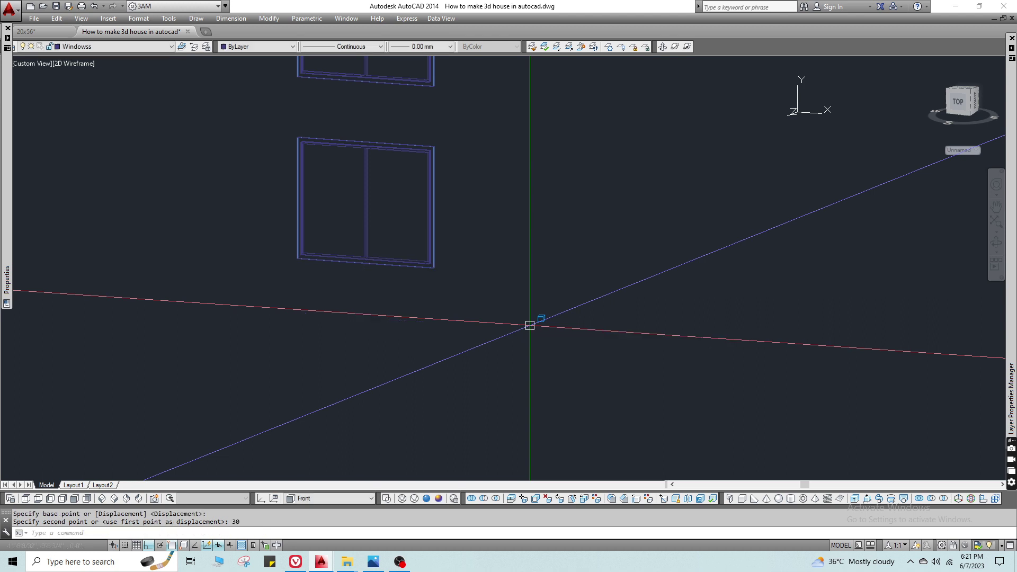
Measure the height of the shortened ground-floor window.
key(Escape)
text(di)
key(Return)
click(410, 272)
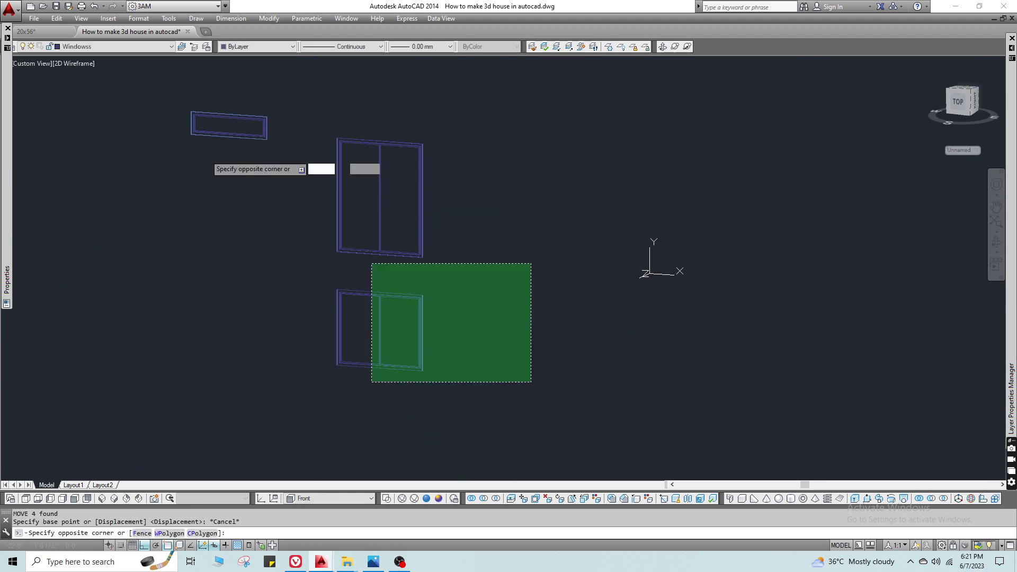
End the layer isolation to bring back the rest of the house model.
click(203, 132)
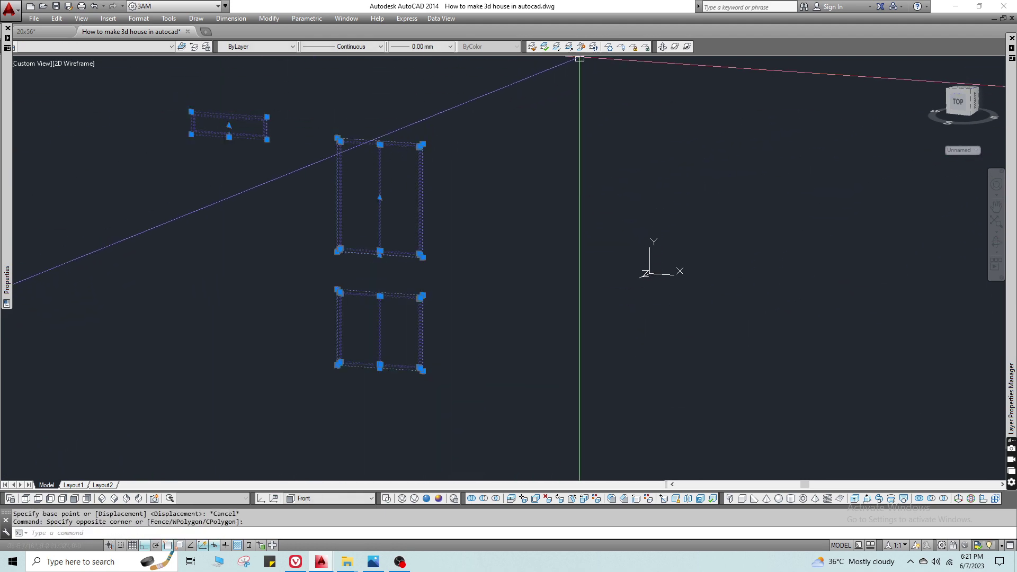
click(568, 48)
key(Escape)
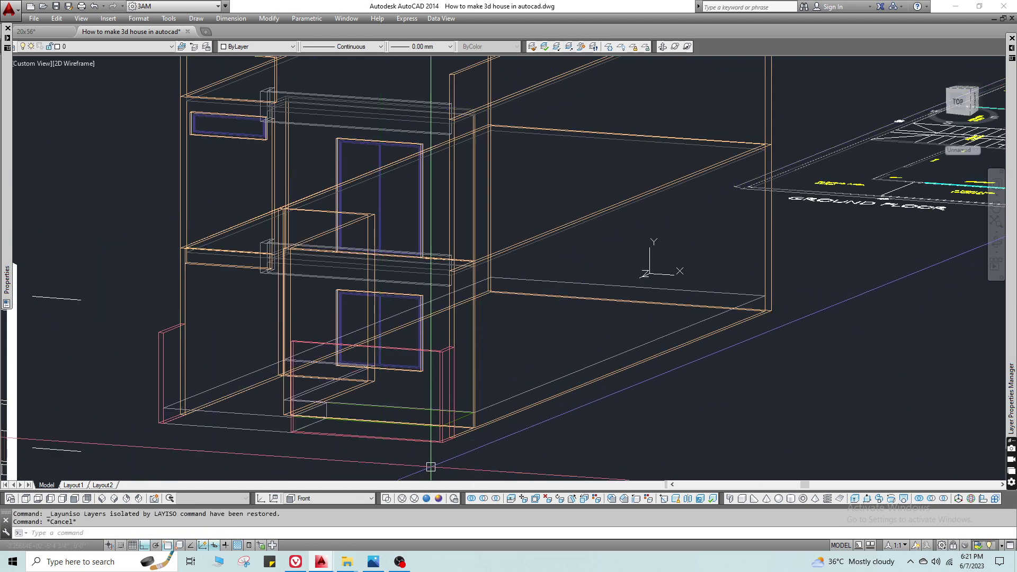
Shade the model in the Realistic style and examine the shortened ground-floor window in the front facade.
middle_drag(431, 476, 457, 383)
click(427, 499)
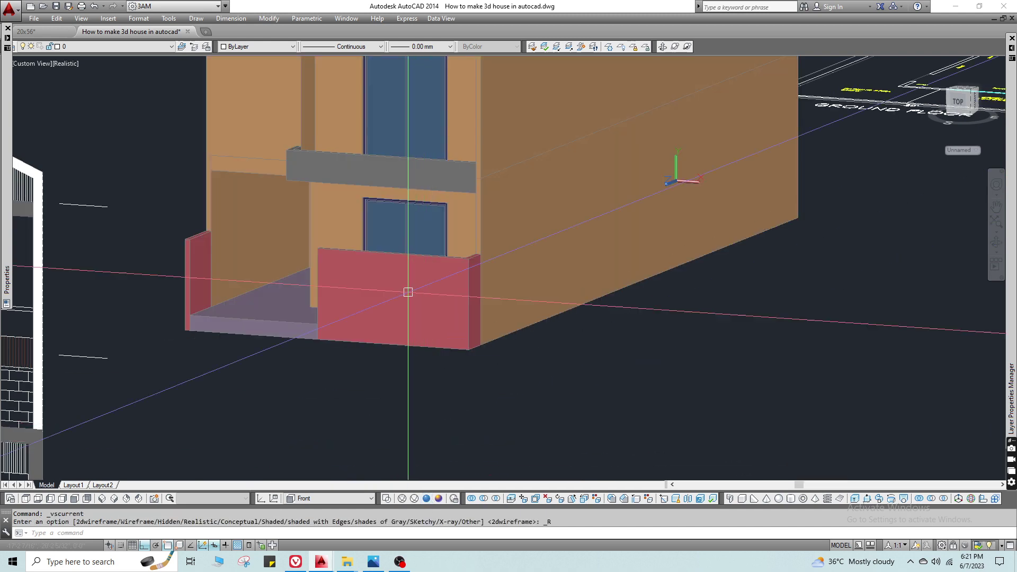
scroll(392, 275, up, 2)
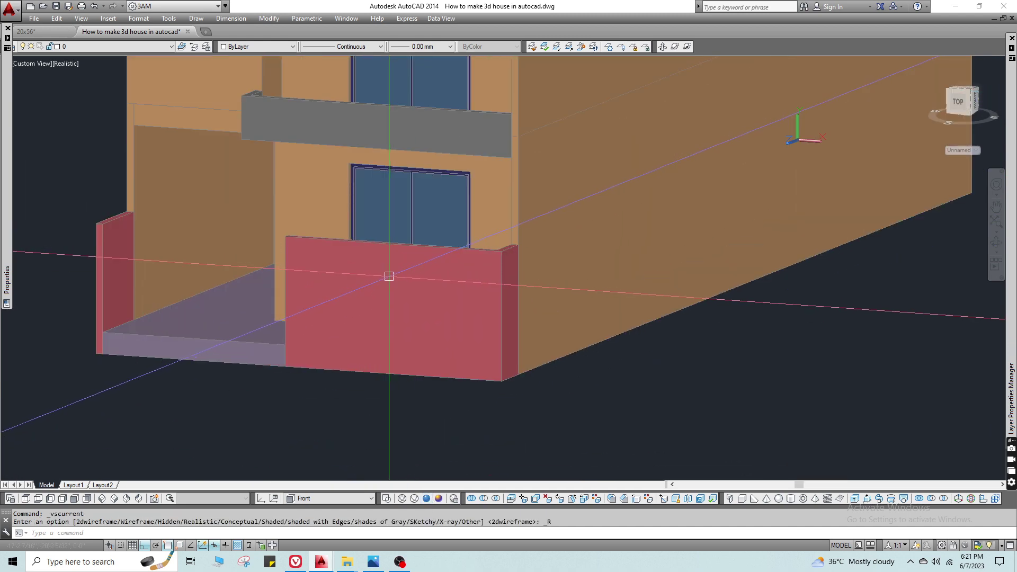
middle_drag(388, 276, 397, 318)
key(Escape)
scroll(374, 217, up, 6)
click(332, 217)
scroll(330, 217, down, 5)
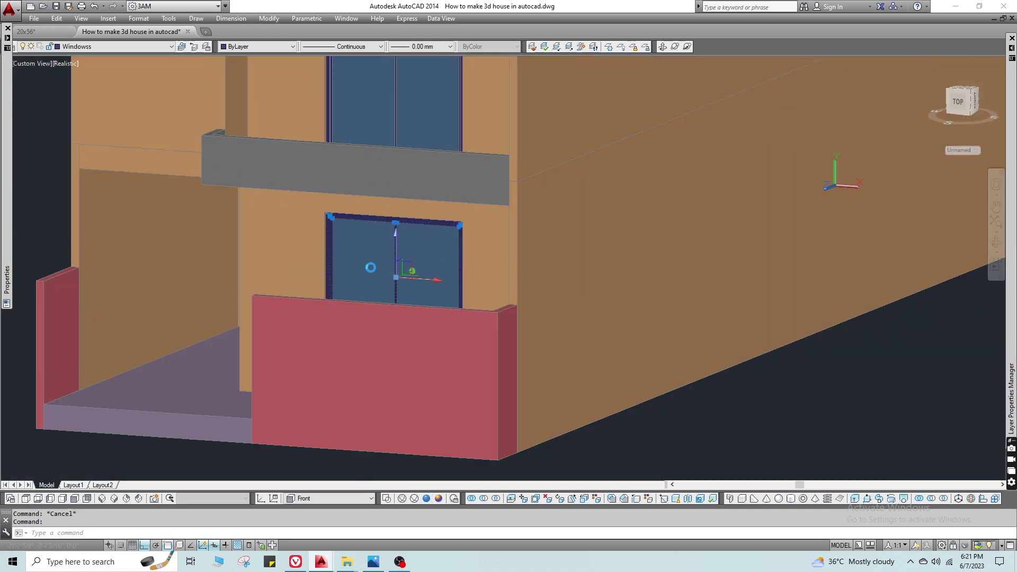
shift+middle_drag(371, 267, 378, 284)
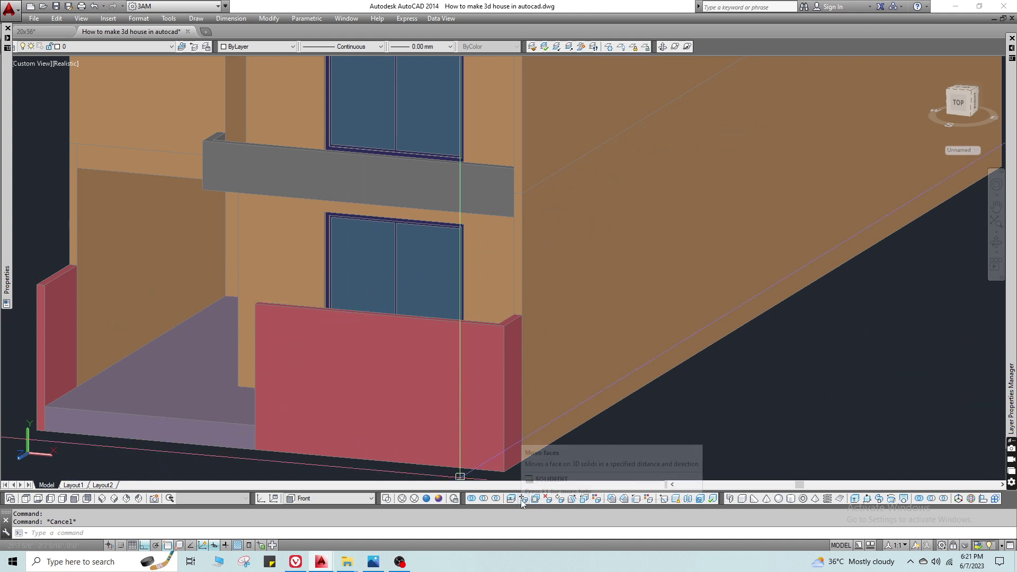
key(Escape)
scroll(374, 242, up, 3)
click(336, 218)
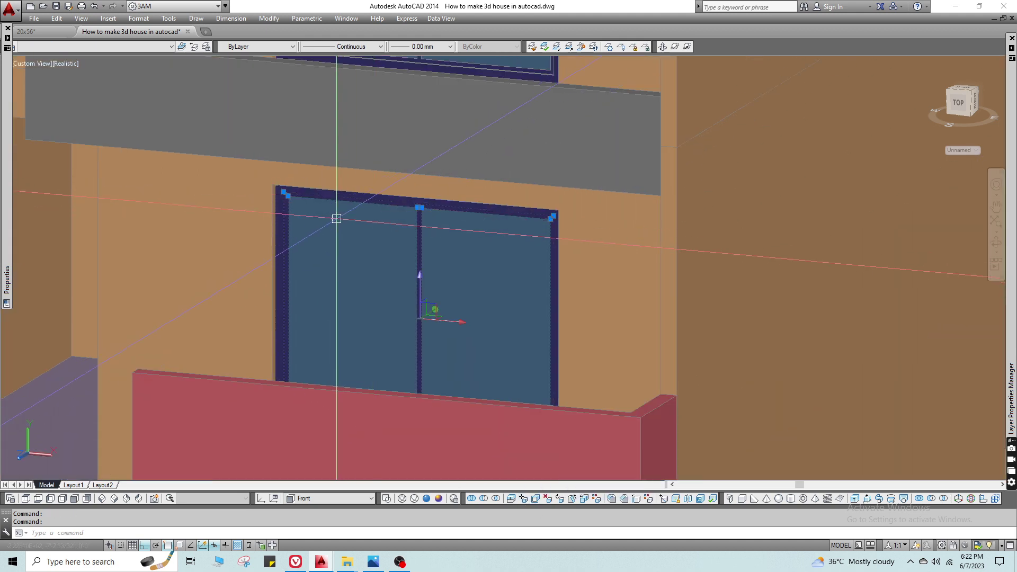
scroll(336, 218, down, 5)
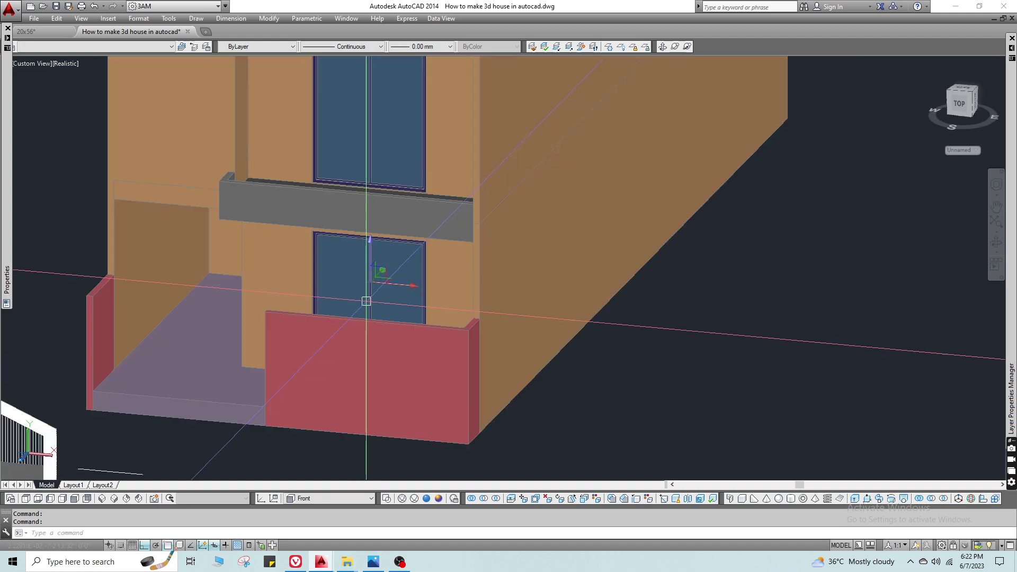
scroll(366, 301, down, 4)
middle_drag(366, 301, 424, 311)
key(Escape)
key(Escape)
Set the UCS to Top for modelling on the ground-floor plan at the wall beside the planter.
scroll(524, 316, down, 3)
middle_drag(524, 315, 384, 457)
scroll(522, 286, up, 8)
shift+middle_drag(529, 296, 536, 317)
middle_drag(357, 379, 441, 167)
scroll(428, 258, up, 5)
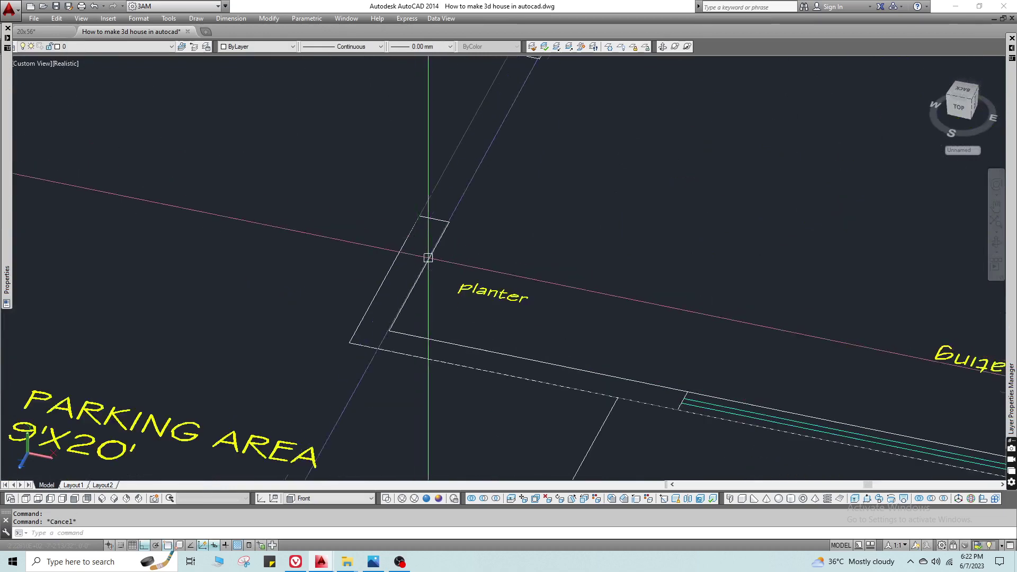
click(322, 496)
click(305, 424)
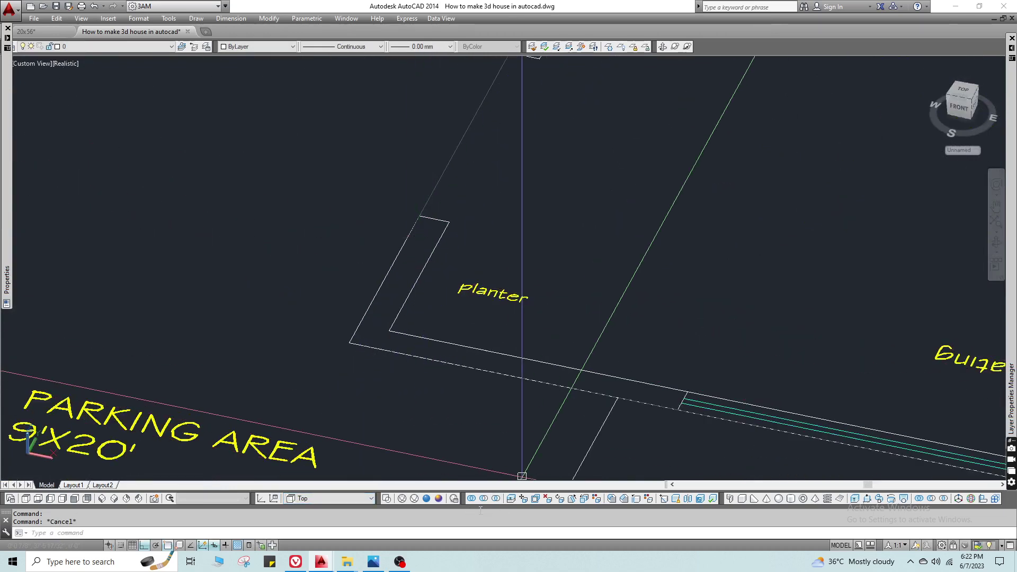
Draw a box 7'6 high over the door opening in the wall between the planter and parking area.
click(729, 498)
click(450, 222)
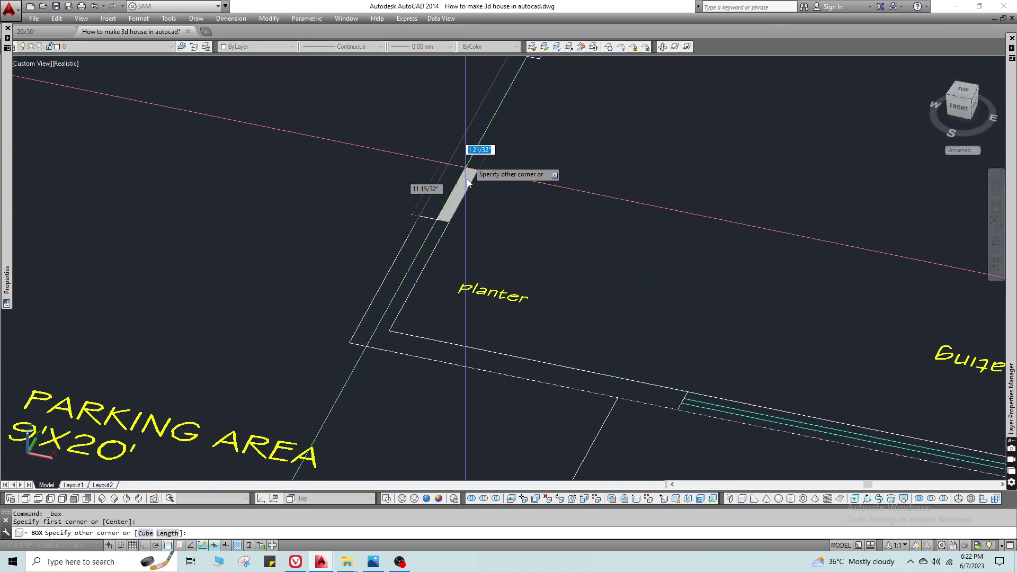
middle_drag(503, 71, 456, 195)
click(462, 177)
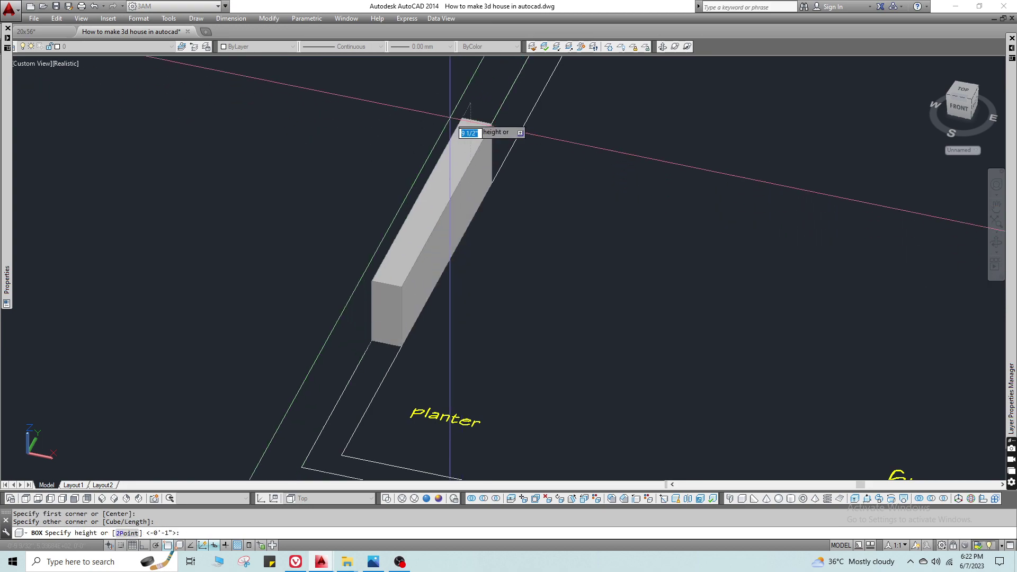
text(7'6)
key(Return)
key(Escape)
Move the door box 100' from the ground-floor plan towards the house model.
scroll(455, 298, down, 6)
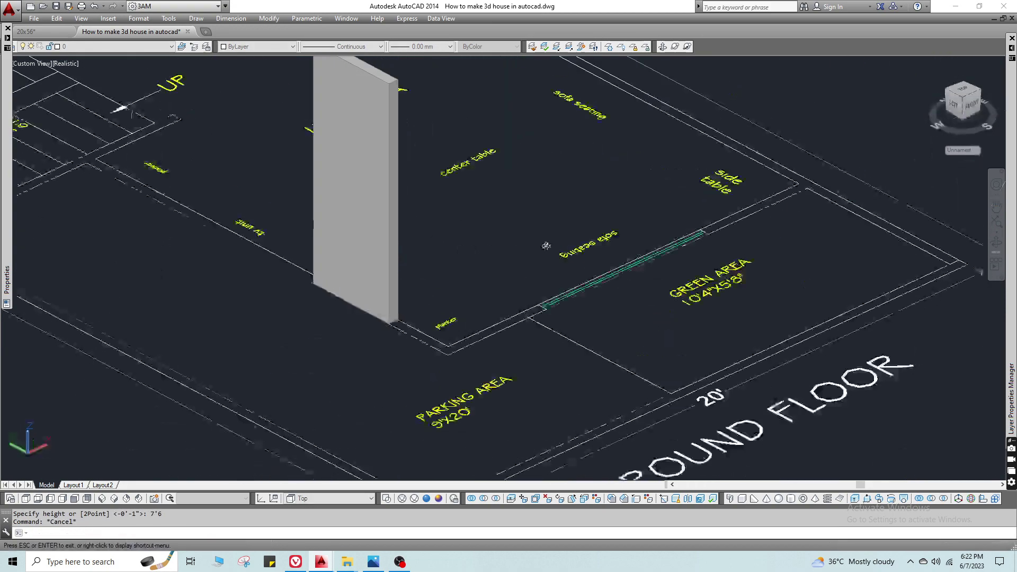
key(Escape)
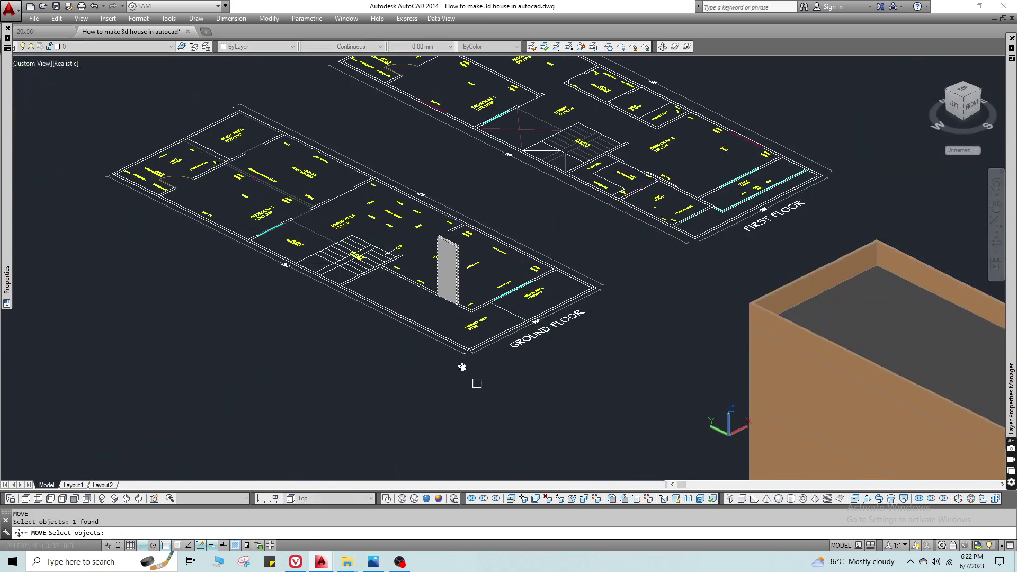
middle_drag(462, 367, 348, 211)
key(Return)
click(352, 261)
text(100')
key(Return)
Move the same door box another 1200 inches into the side wall of the house's front recess.
middle_drag(612, 397, 119, 235)
text(m p)
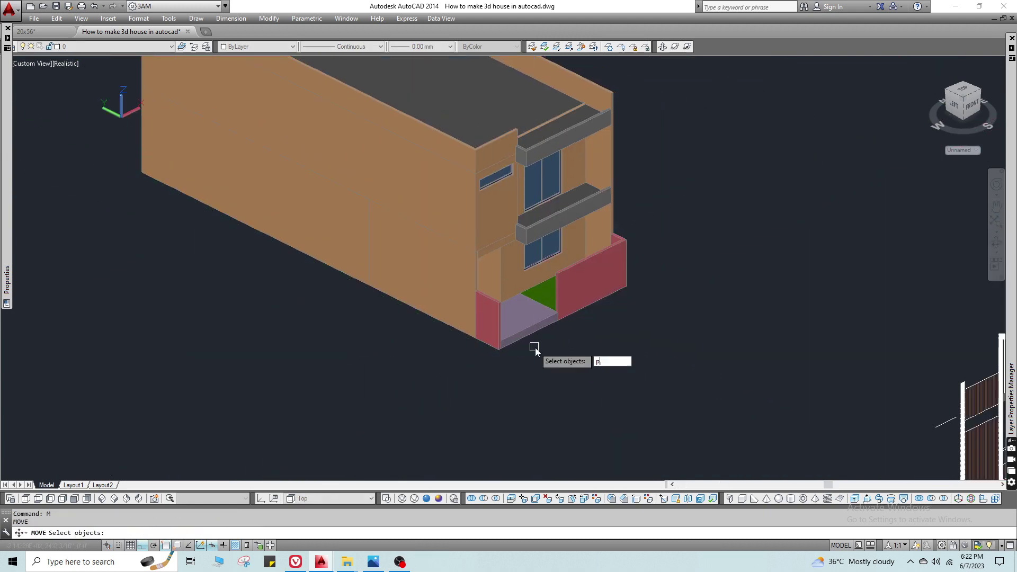
key(Return)
key(Return)
click(547, 435)
key(Return)
Raise the door box 12 inches to sit on the floor slab level.
middle_drag(559, 329, 454, 367)
scroll(498, 351, up, 6)
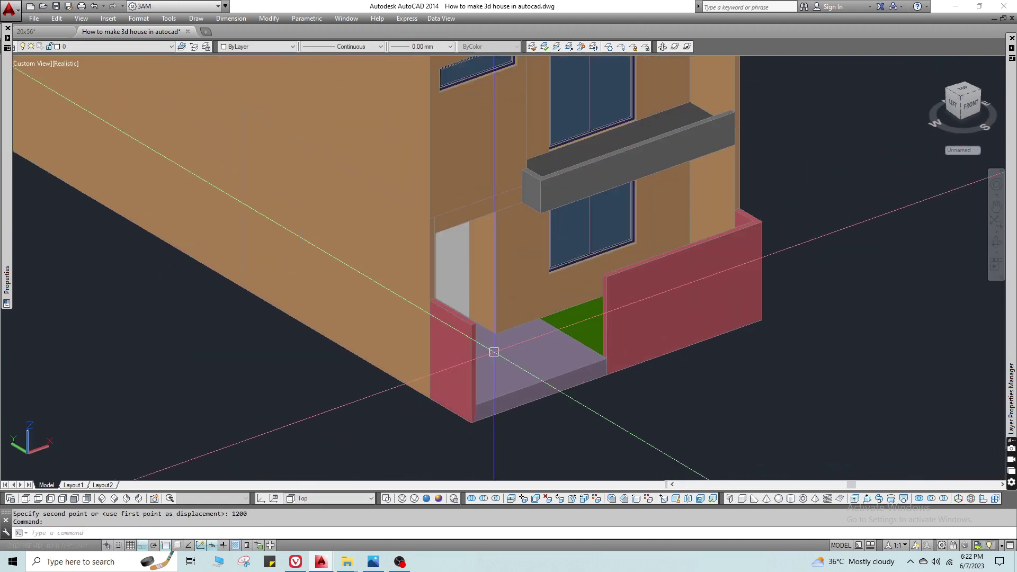
text(m p)
click(512, 349)
text(12)
key(Return)
Copy the door box in place with a displacement of 0.
shift+middle_drag(519, 224, 533, 206)
shift+middle_drag(510, 241, 483, 277)
middle_drag(483, 276, 388, 314)
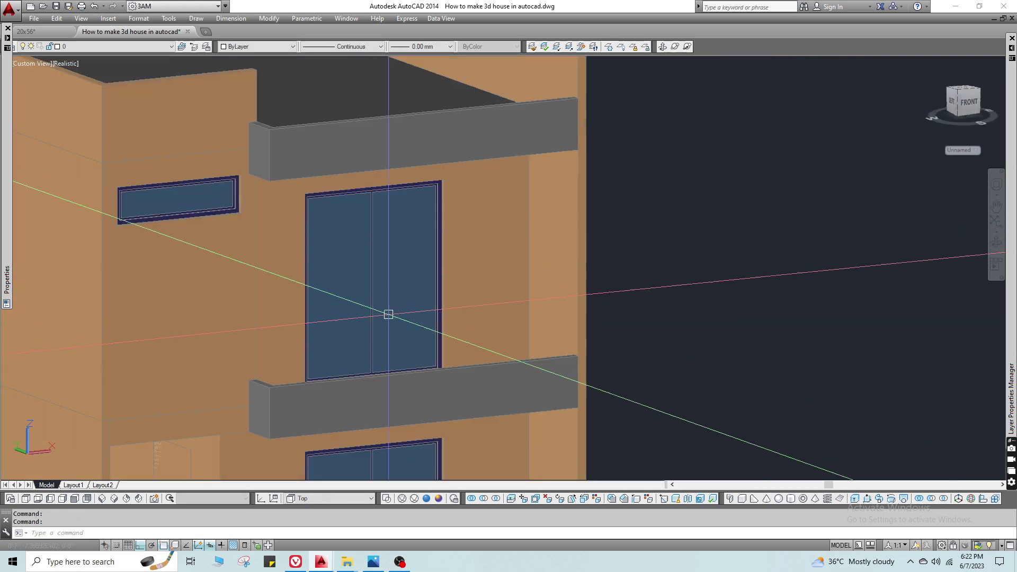
text(p)
middle_drag(233, 466, 396, 274)
scroll(396, 274, up, 2)
key(space)
click(342, 293)
text(0)
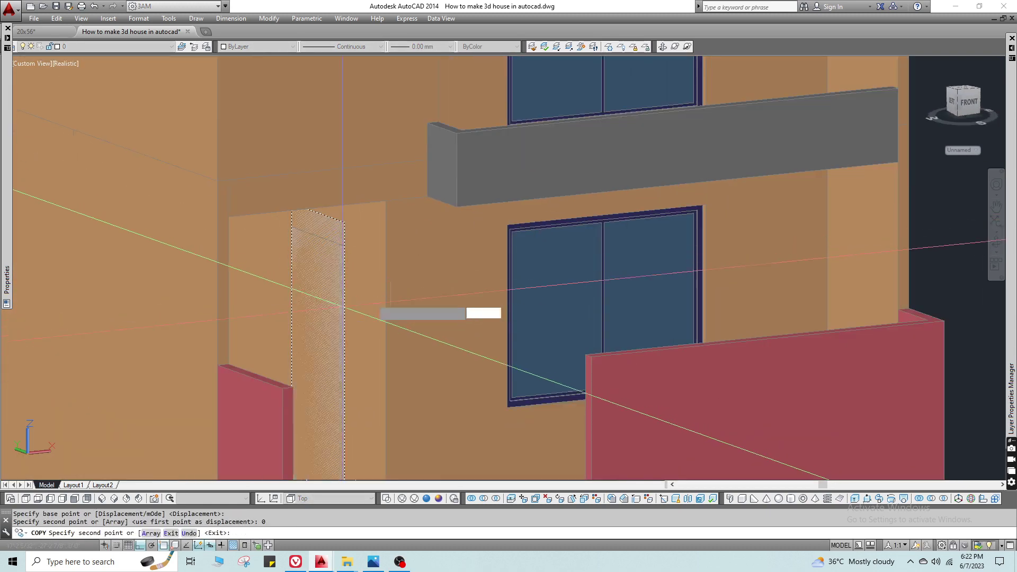
key(Escape)
Subtract one of the coincident door boxes from the house walls to cut the door opening.
scroll(366, 293, up, 4)
text(su)
click(365, 295)
key(space)
click(314, 302)
key(space)
Switch to 2D Wireframe and copy the remaining door box's bottom edge 2 inches into the wall thickness.
scroll(325, 395, down, 5)
middle_drag(325, 395, 341, 149)
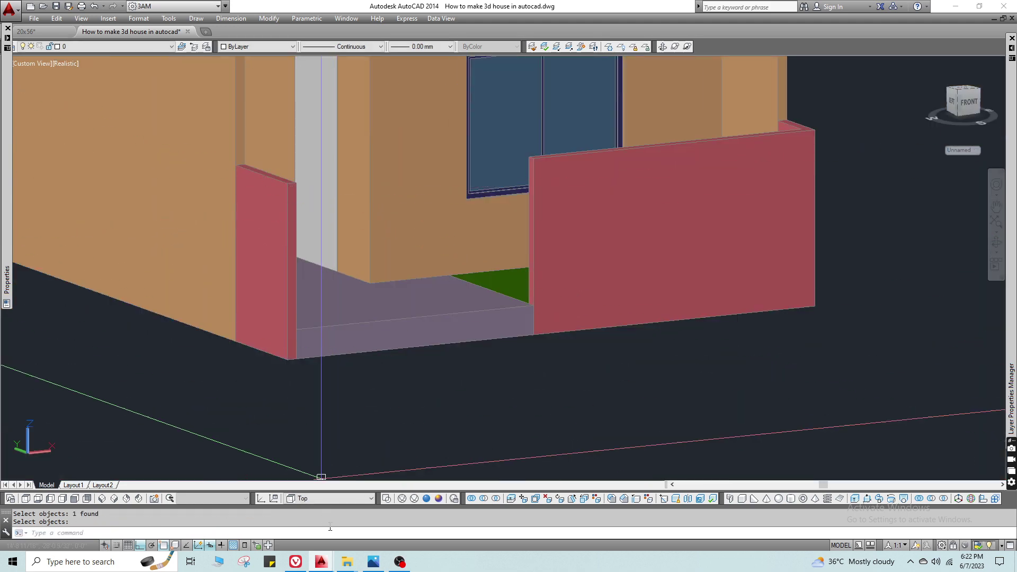
click(385, 500)
click(635, 500)
scroll(324, 264, up, 4)
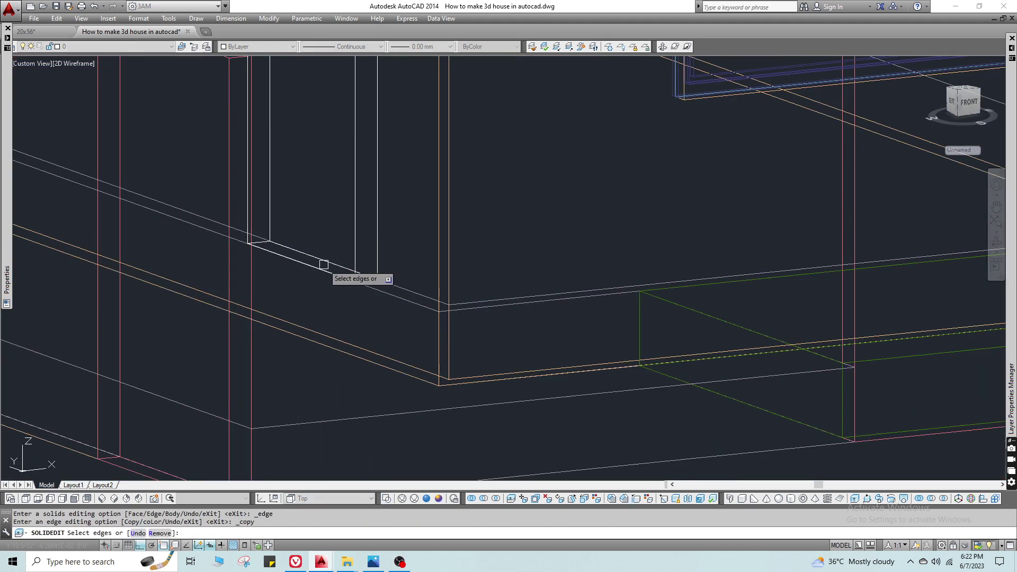
scroll(321, 270, up, 3)
key(Return)
click(311, 231)
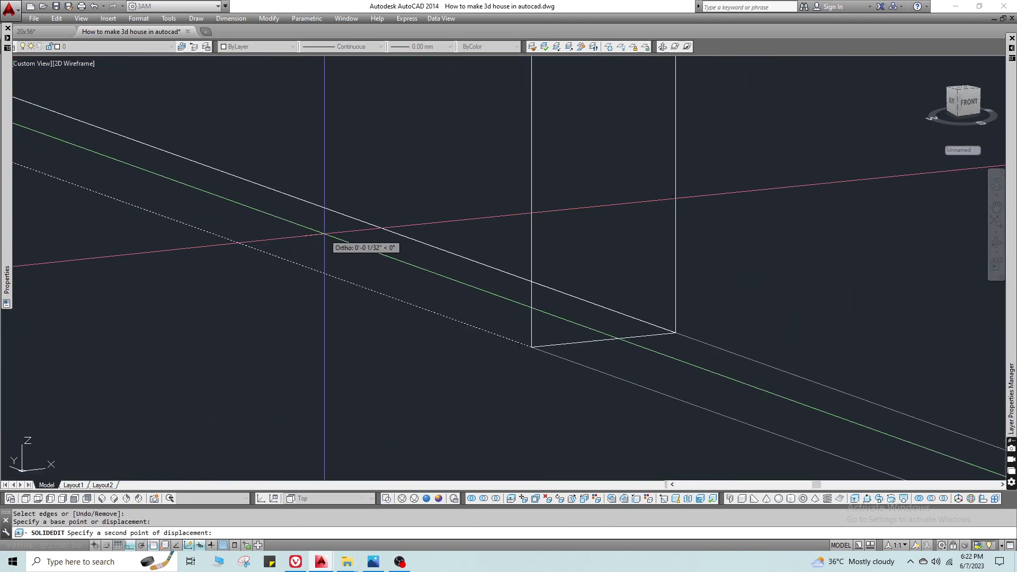
text(2)
key(Return)
key(Escape)
Erase the leftover door box, keeping the copied edge line in the opening.
key(e)
key(Return)
click(348, 281)
key(Return)
key(Escape)
Give the copied door line a thickness of 84 inches and put it on the Driveway 2' Patta layer.
scroll(355, 265, down, 3)
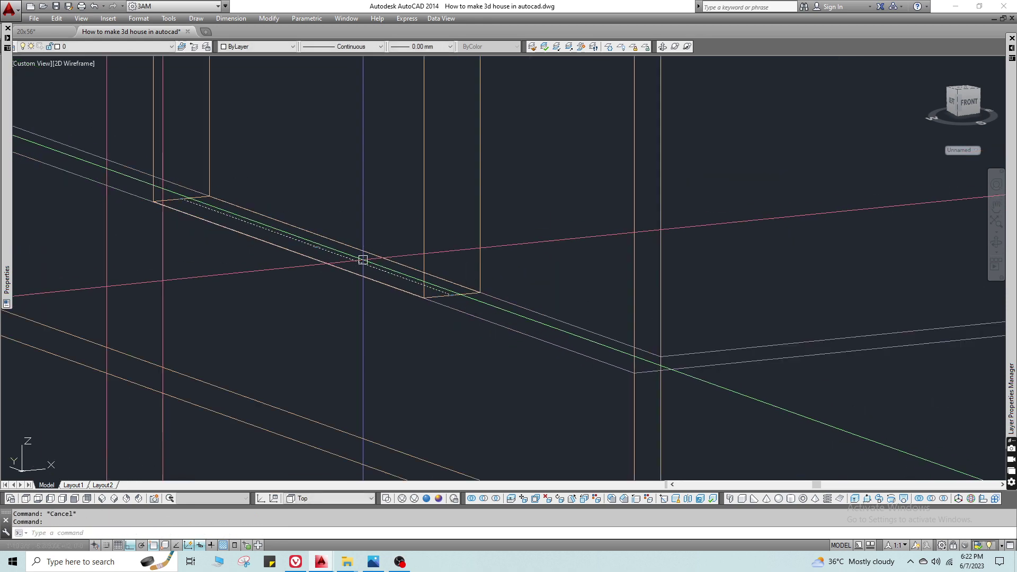
click(363, 260)
text(PR)
key(Return)
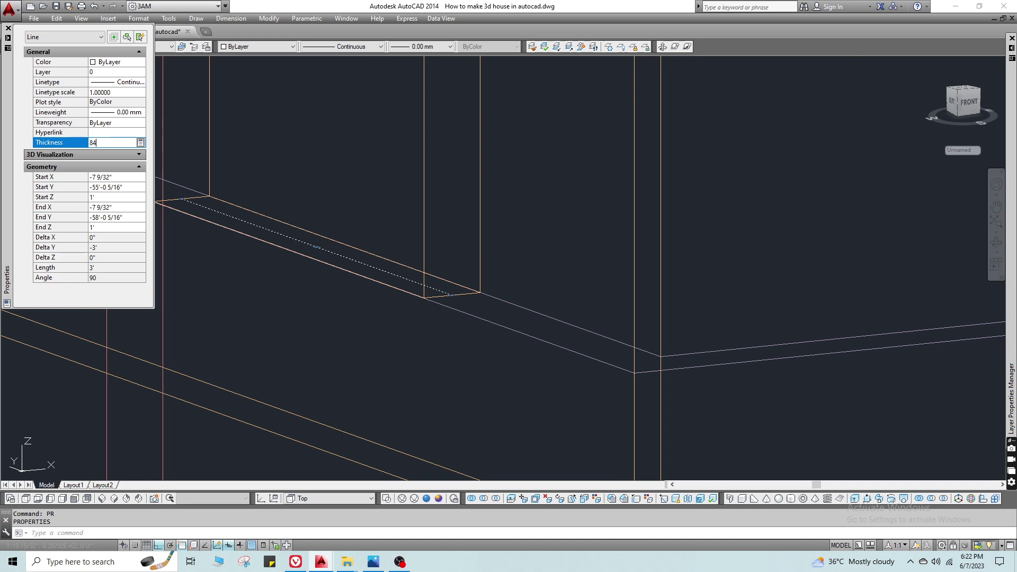
click(161, 49)
click(83, 74)
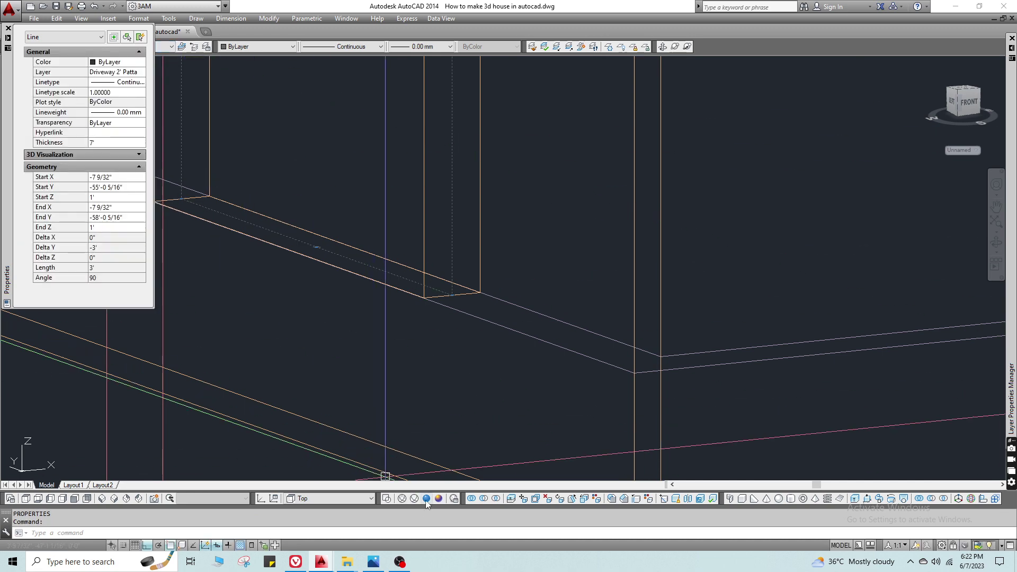
Shade the model in the Realistic style and open the layer choices for the door panel.
click(427, 501)
click(105, 48)
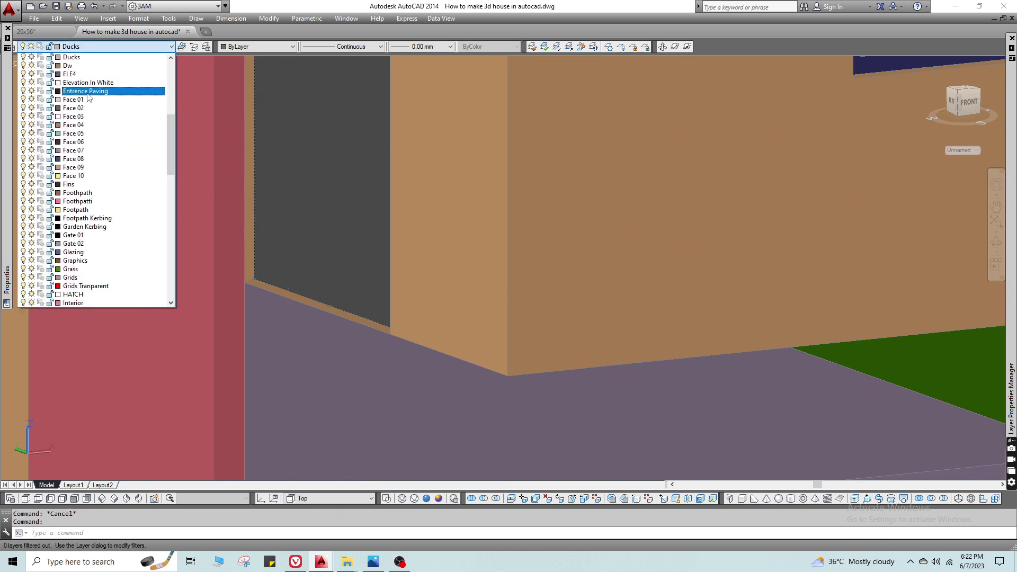
Assign the selected door panel of the ground-floor entrance to the Driveway layer.
scroll(75, 118, up, 2)
click(76, 120)
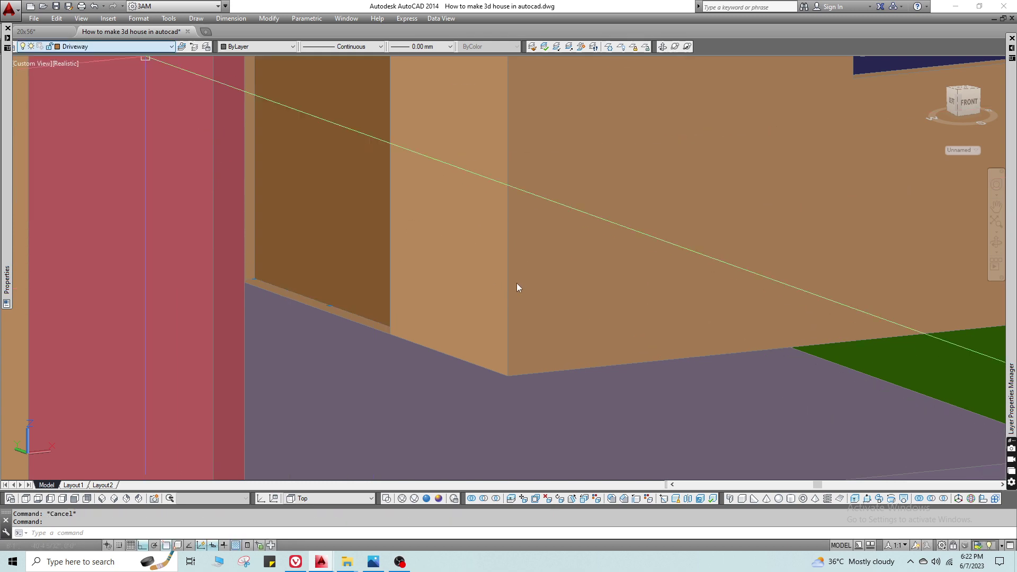
key(Escape)
key(Escape)
Set the thickness of the ground-floor entrance door's line to 7'6".
scroll(422, 323, down, 7)
middle_drag(593, 368, 470, 265)
scroll(272, 184, up, 4)
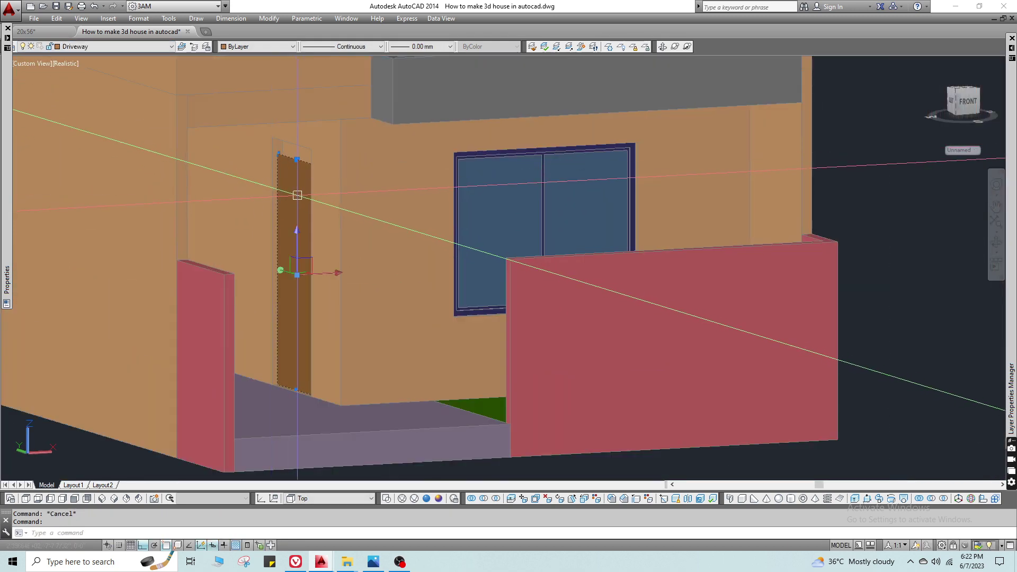
text(pr)
key(Return)
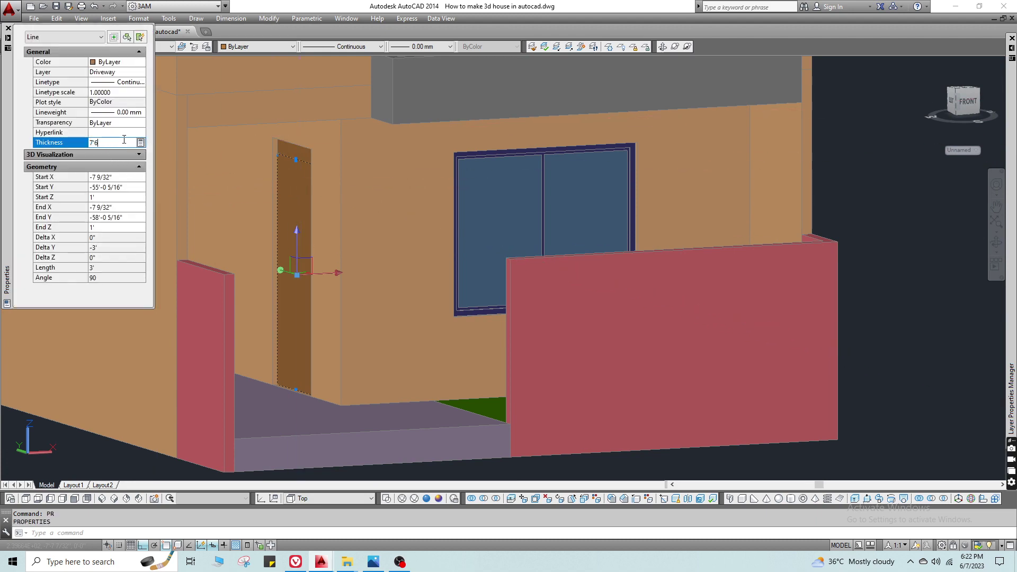
key(Escape)
Erase the two loose window copies beside the front elevation drawing and regenerate the display.
scroll(328, 218, down, 8)
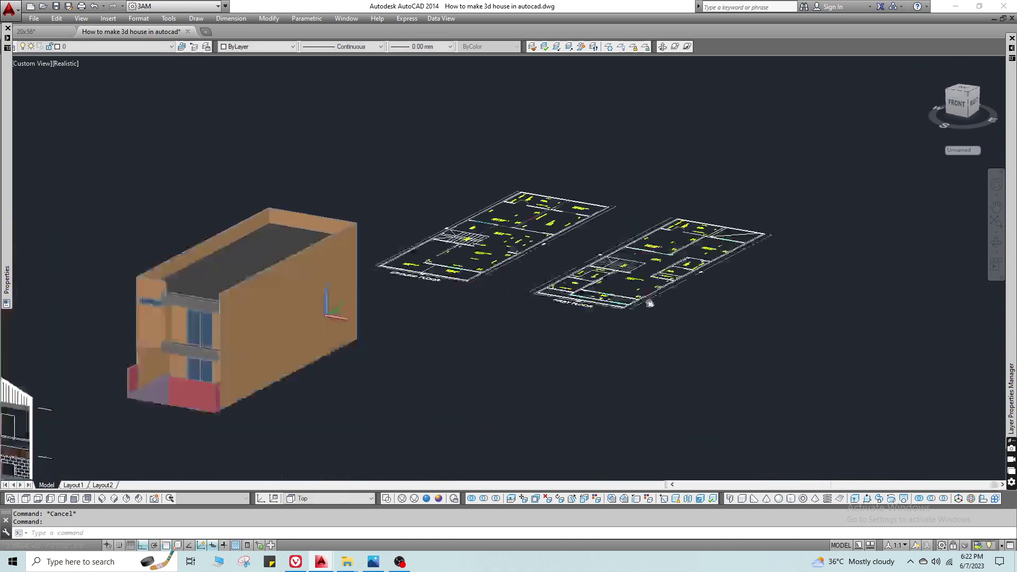
scroll(462, 305, up, 4)
scroll(463, 306, down, 3)
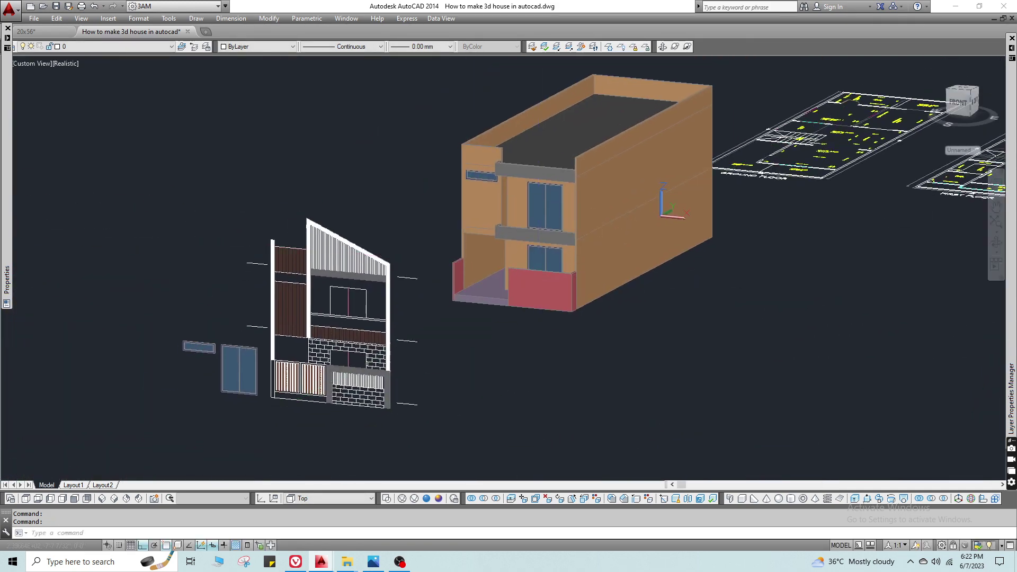
click(257, 315)
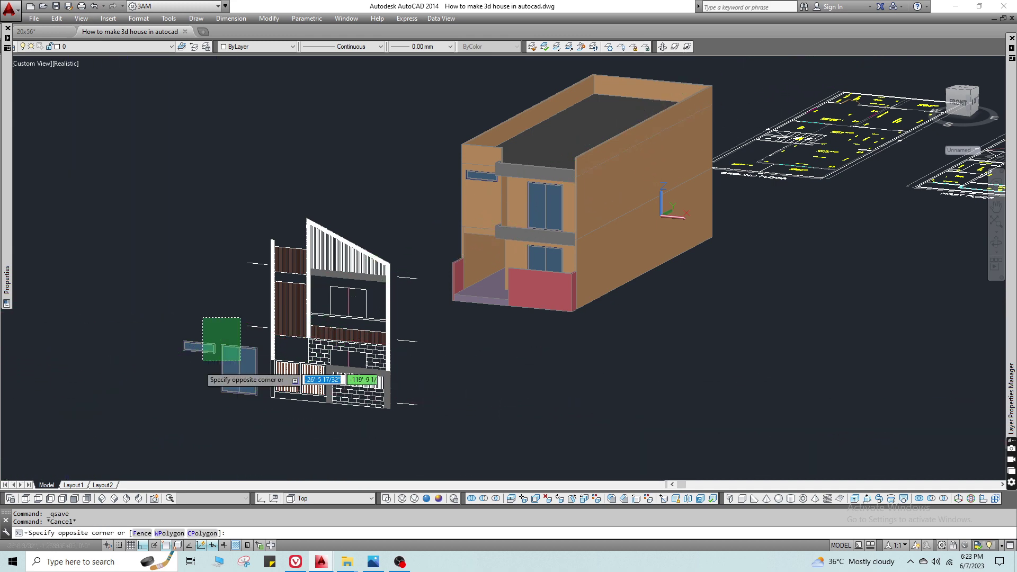
click(201, 371)
text(e)
key(space)
middle_drag(413, 313, 282, 322)
key(Escape)
text(re)
key(space)
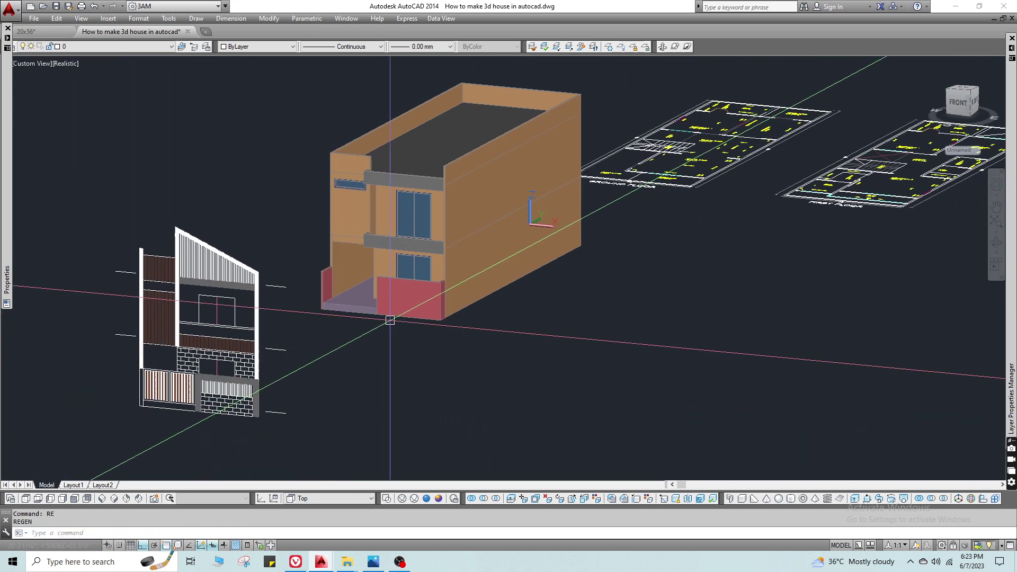
Copy the entire front elevation drawing 600 units straight up along the Z axis.
middle_drag(240, 381, 313, 340)
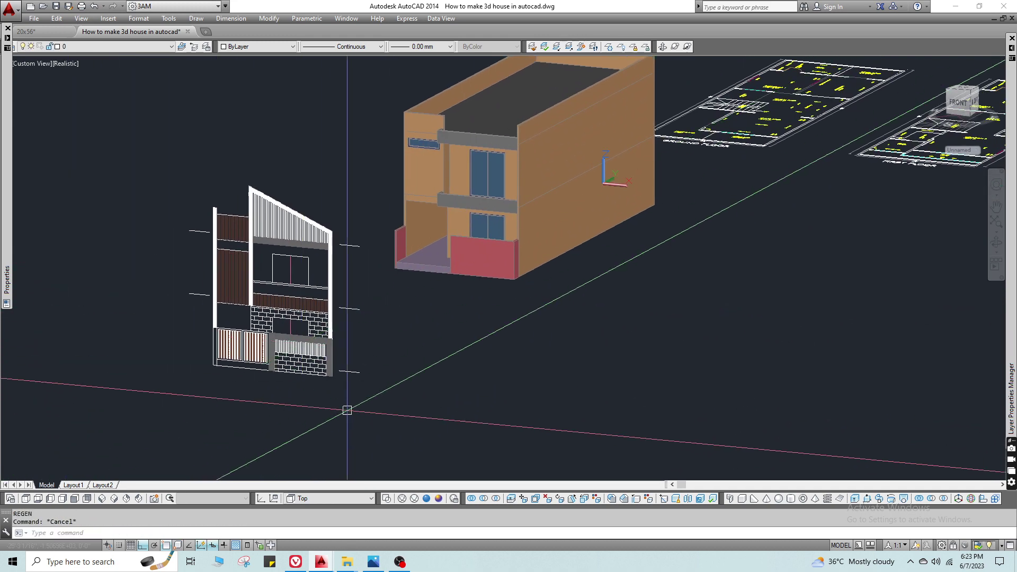
key(Escape)
text(ct o)
key(space)
click(359, 417)
click(182, 145)
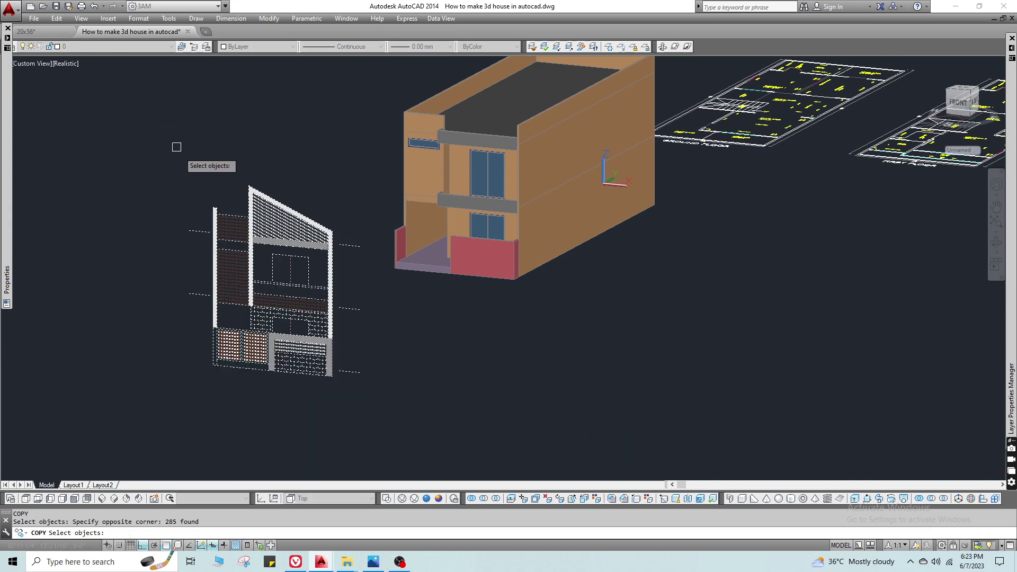
scroll(170, 228, down, 4)
scroll(157, 292, up, 3)
click(156, 356)
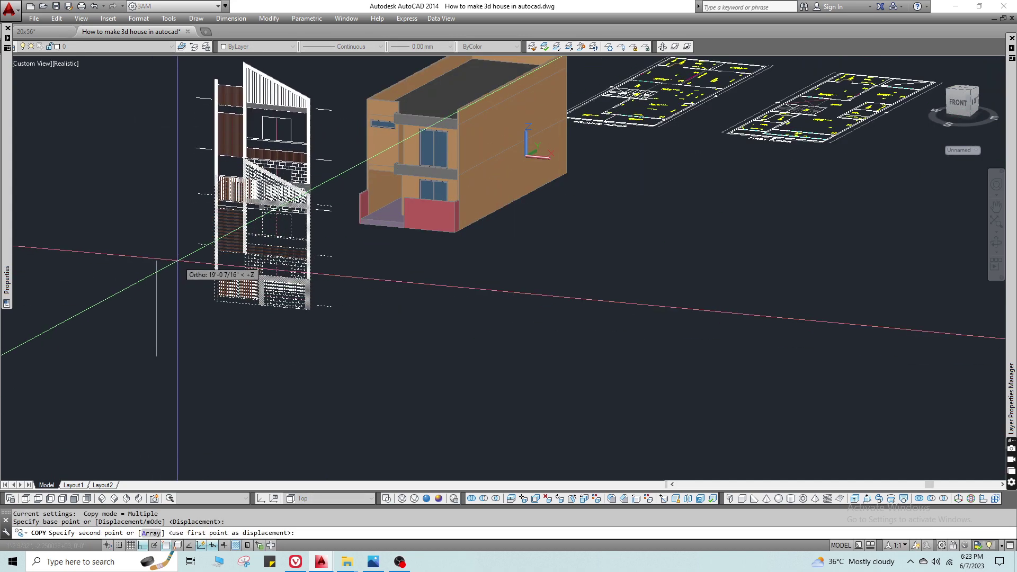
text(600)
key(Return)
key(Escape)
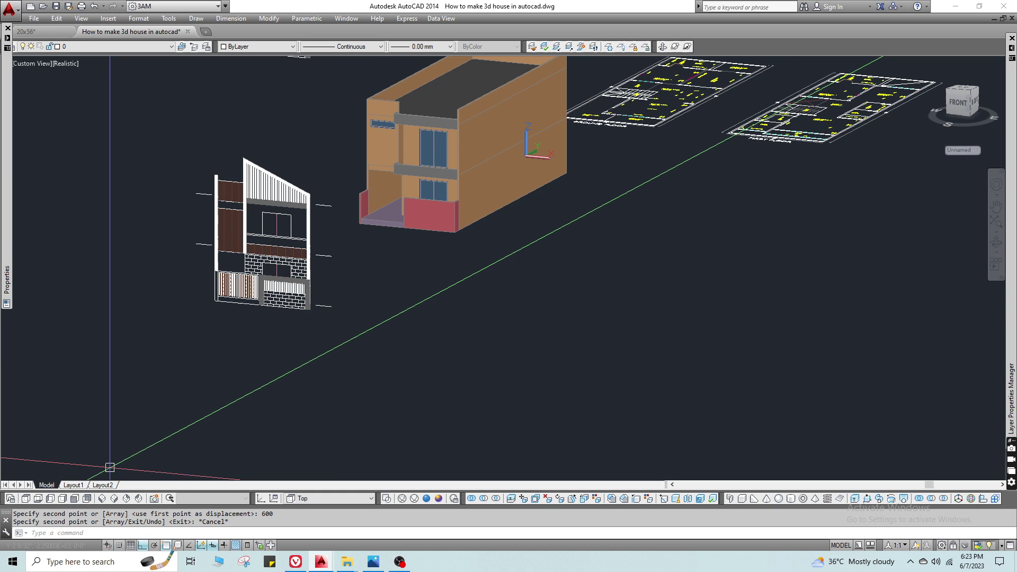
Switch to the front view to work on the copied elevation.
click(74, 498)
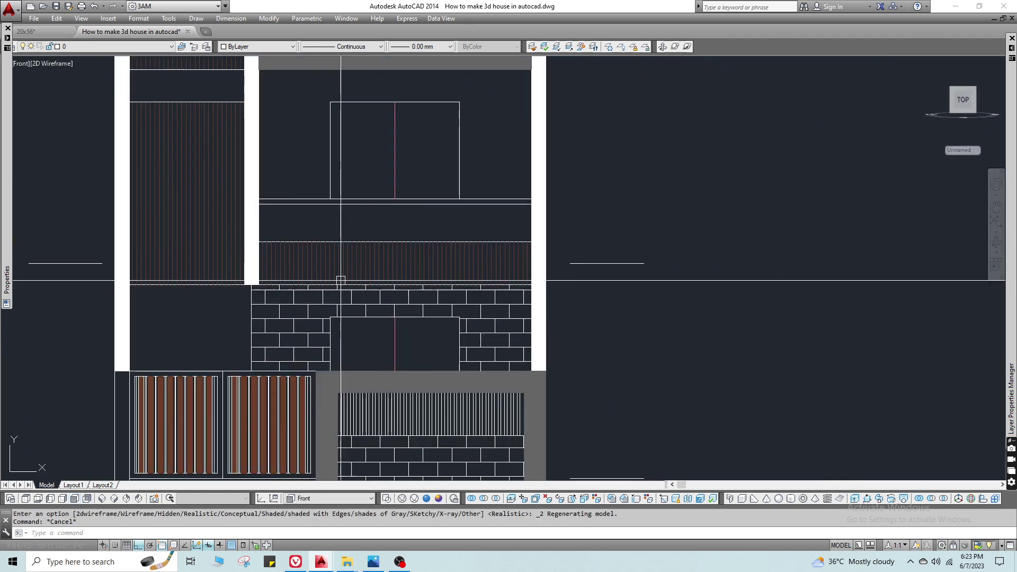
Try to erase all hatches similar to the wood-line hatch, and undo the erasure.
click(340, 281)
scroll(231, 280, down, 4)
right_click(296, 231)
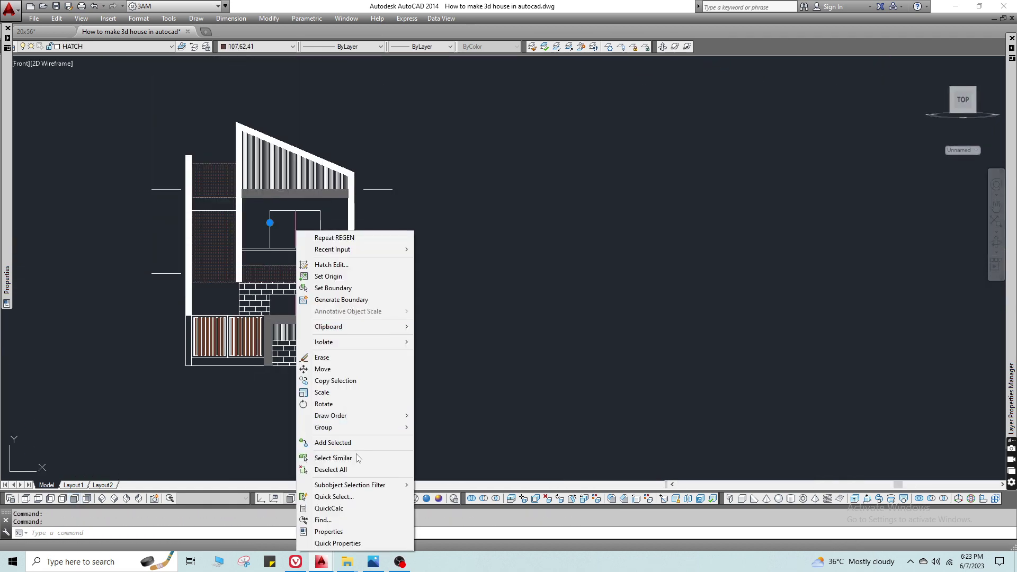
click(333, 458)
key(Delete)
scroll(332, 348, up, 4)
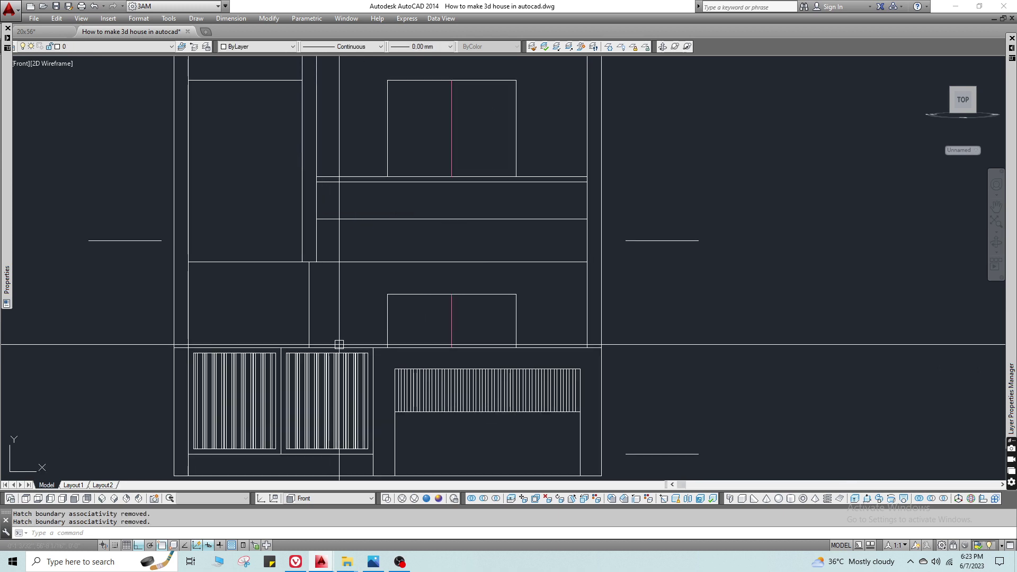
key(ctrl+z)
key(ctrl+z)
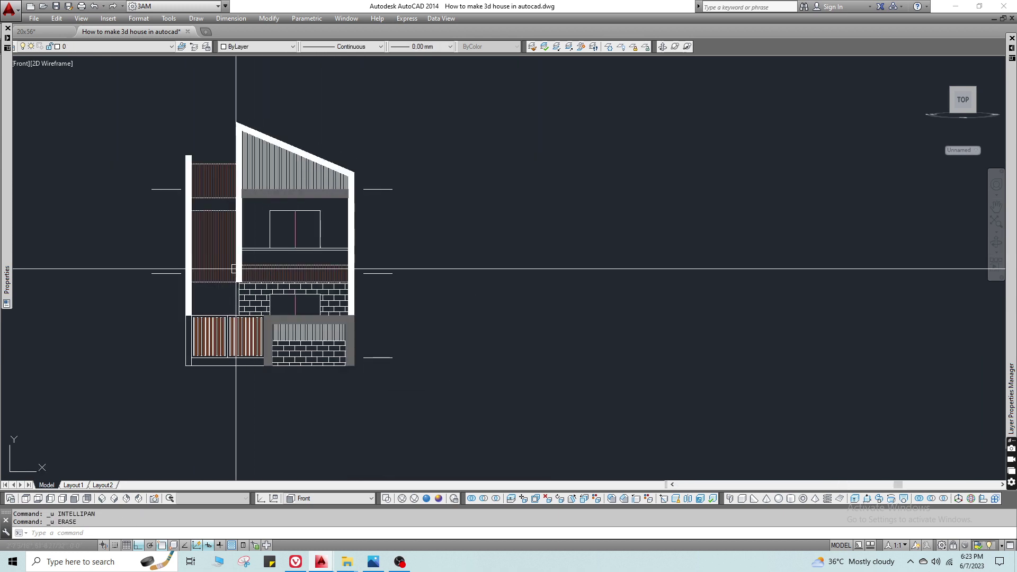
right_click(254, 303)
click(308, 443)
scroll(389, 173, down, 4)
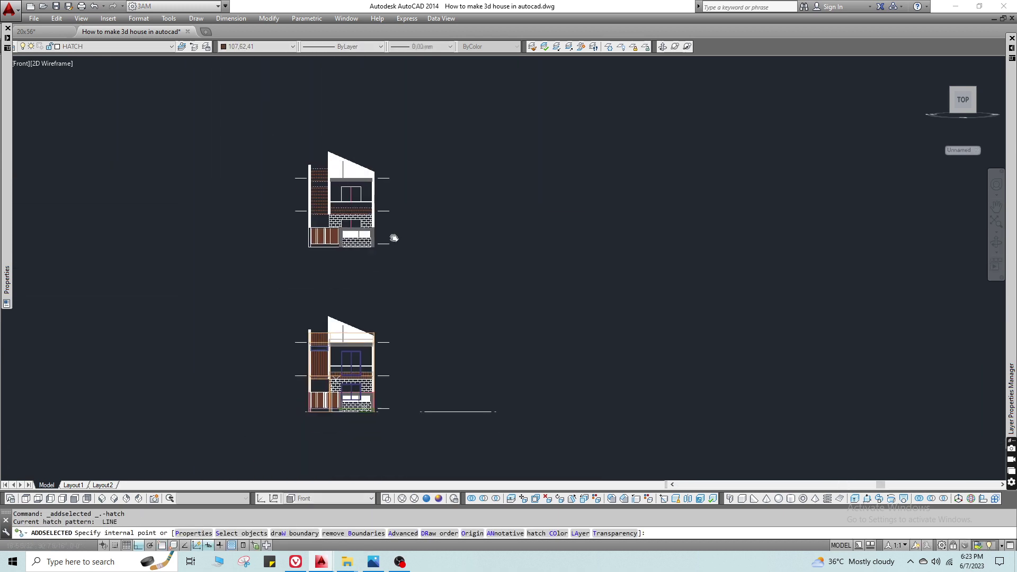
scroll(365, 269, up, 2)
key(Escape)
Select all hatches similar to the wood-line hatch in the copied elevation, erase them, and regenerate the display.
scroll(299, 162, up, 6)
click(263, 140)
right_click(308, 202)
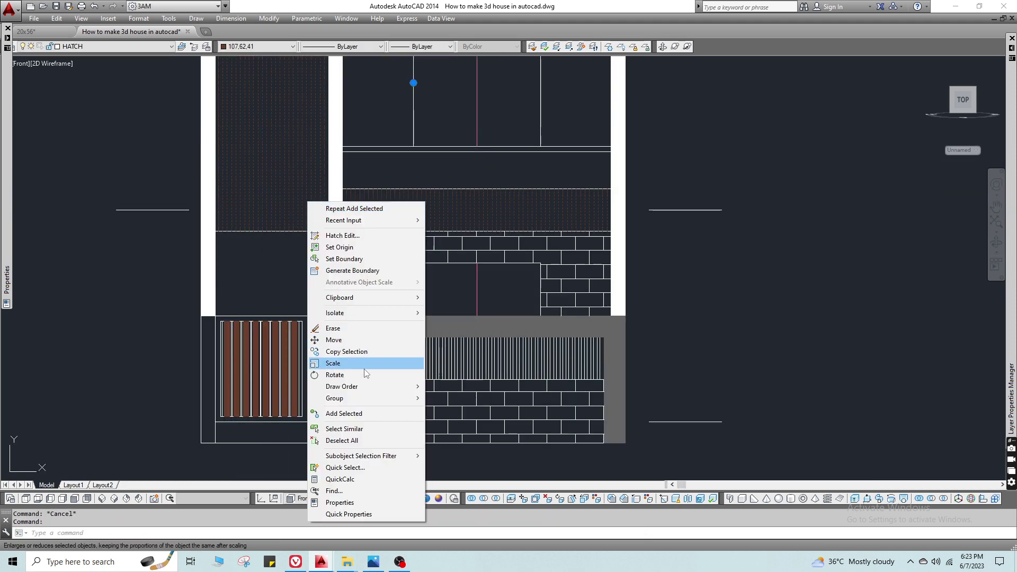
click(362, 434)
scroll(447, 265, down, 6)
middle_drag(456, 304, 388, 81)
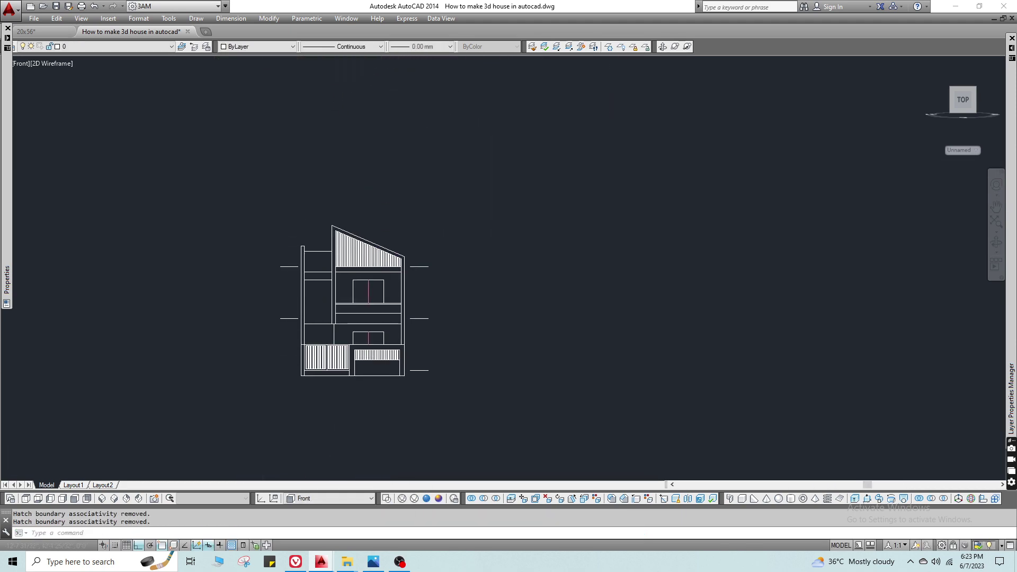
text(re)
key(Return)
Erase the vertical centre lines of both window openings in the copied elevation.
scroll(383, 315, up, 6)
middle_drag(356, 336, 457, 232)
key(Escape)
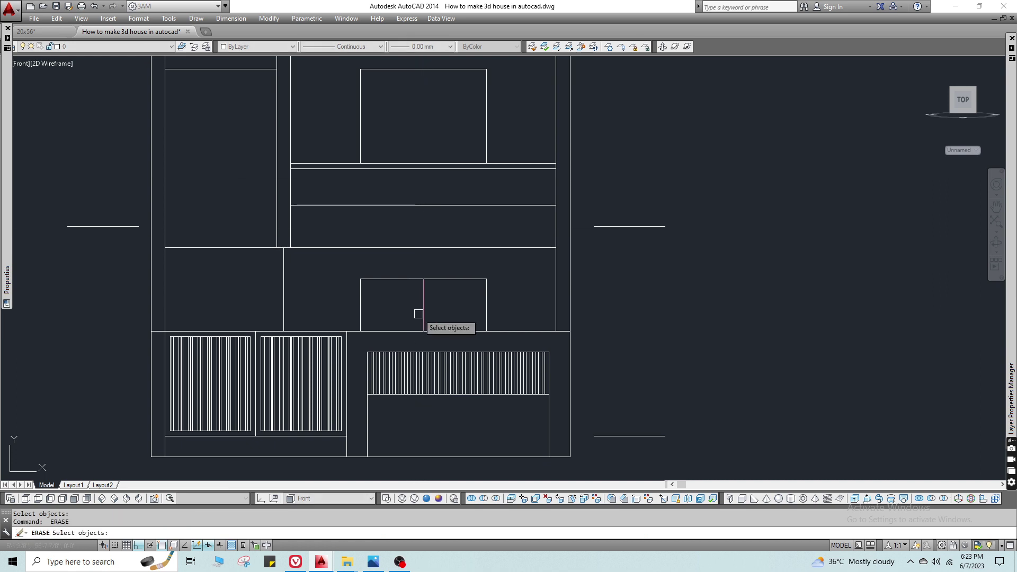
scroll(284, 341, up, 4)
key(Escape)
Examine the slat lines in the gate panels and the sloped gable of the copied elevation.
click(261, 339)
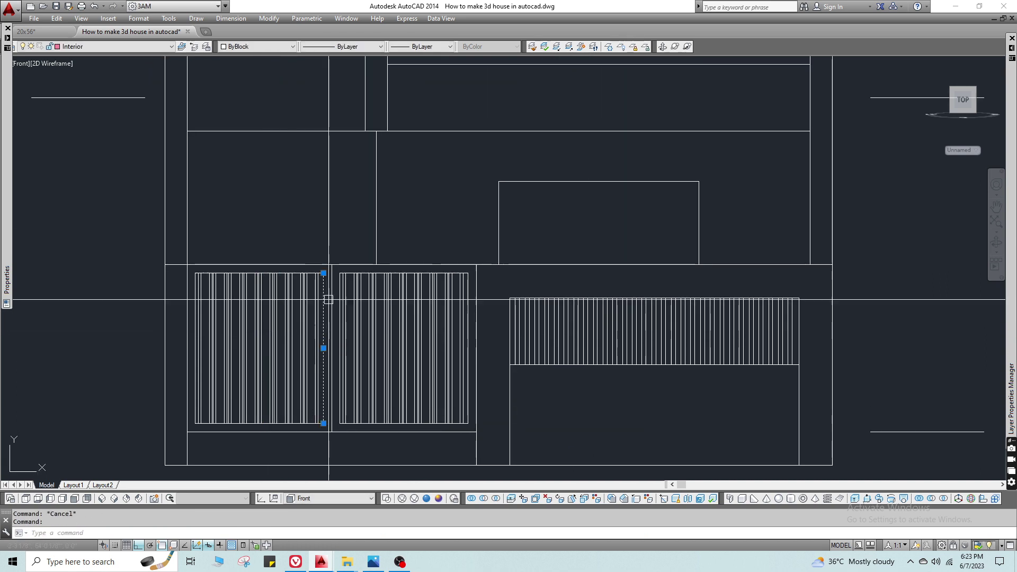
scroll(328, 300, down, 9)
scroll(332, 186, up, 6)
scroll(410, 195, down, 2)
scroll(473, 293, down, 2)
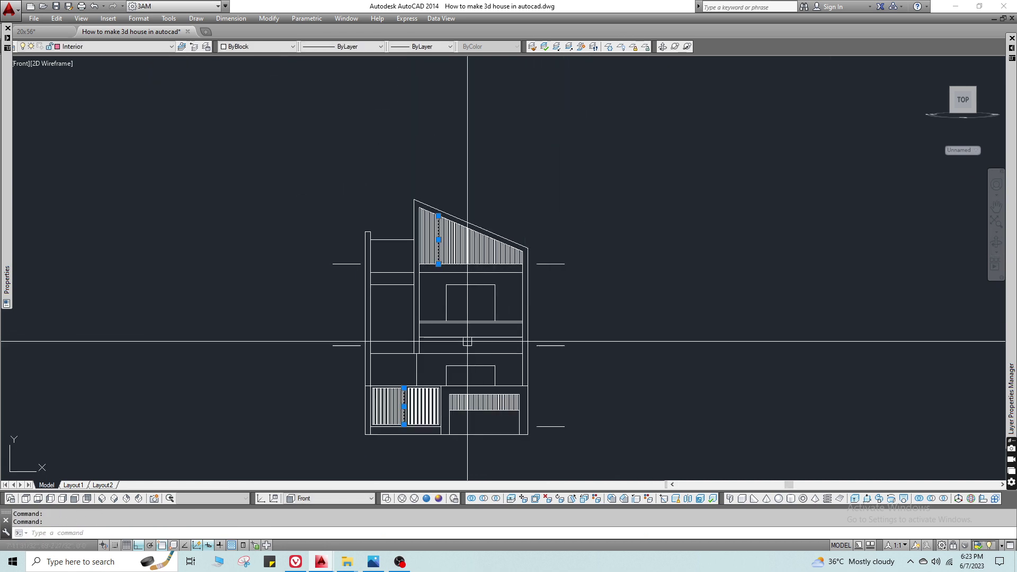
middle_drag(467, 356, 413, 201)
key(Escape)
Start the Boundary command with the whole unhatched elevation as its boundary set and begin picking internal points.
text(re)
key(Return)
scroll(446, 265, down, 2)
key(Escape)
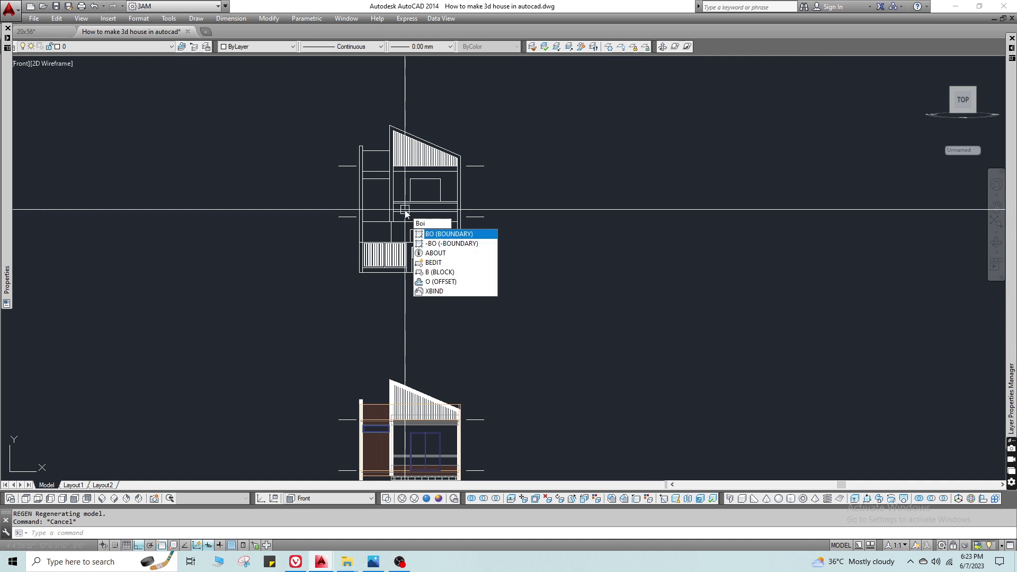
text(bo)
key(Return)
click(514, 313)
middle_drag(480, 260, 476, 289)
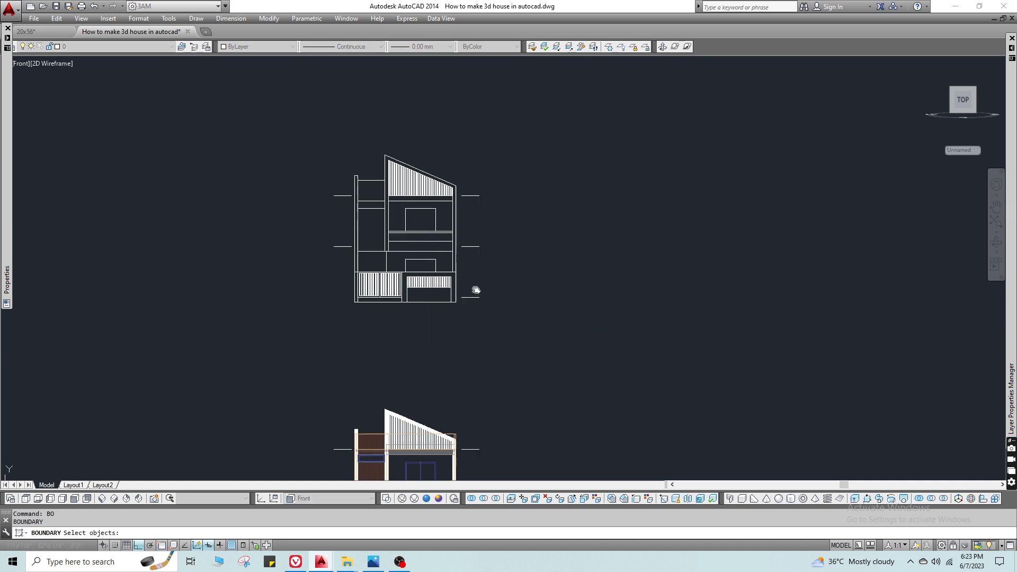
key(Return)
click(445, 227)
Pick internal points in the tall outer pillar and the sloping roof frame to define their boundaries.
scroll(387, 307, up, 6)
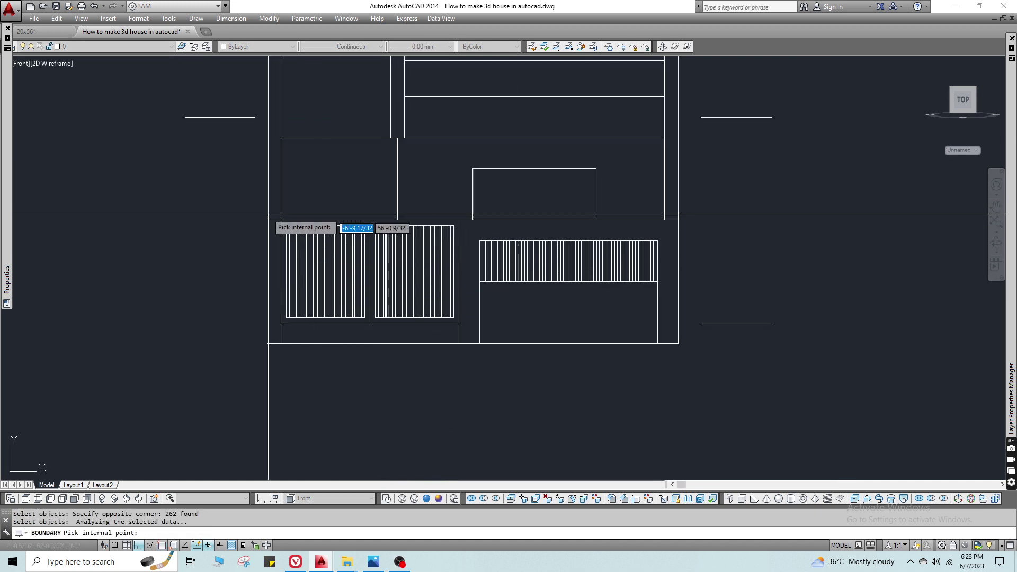
scroll(289, 235, down, 6)
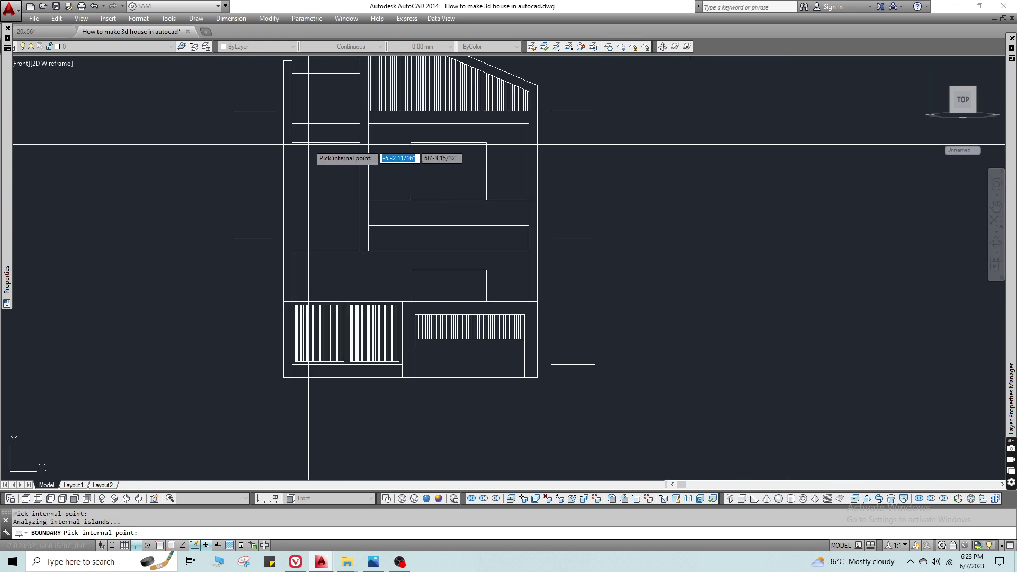
scroll(313, 142, up, 1)
scroll(344, 148, down, 1)
middle_drag(387, 157, 322, 225)
scroll(348, 213, up, 2)
scroll(344, 221, down, 2)
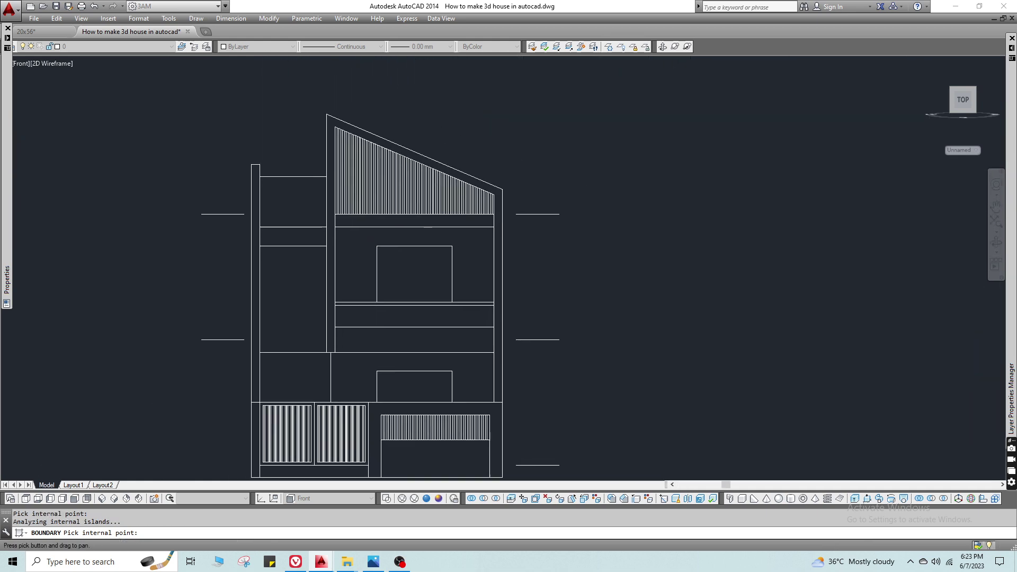
scroll(374, 340, up, 5)
scroll(349, 240, down, 3)
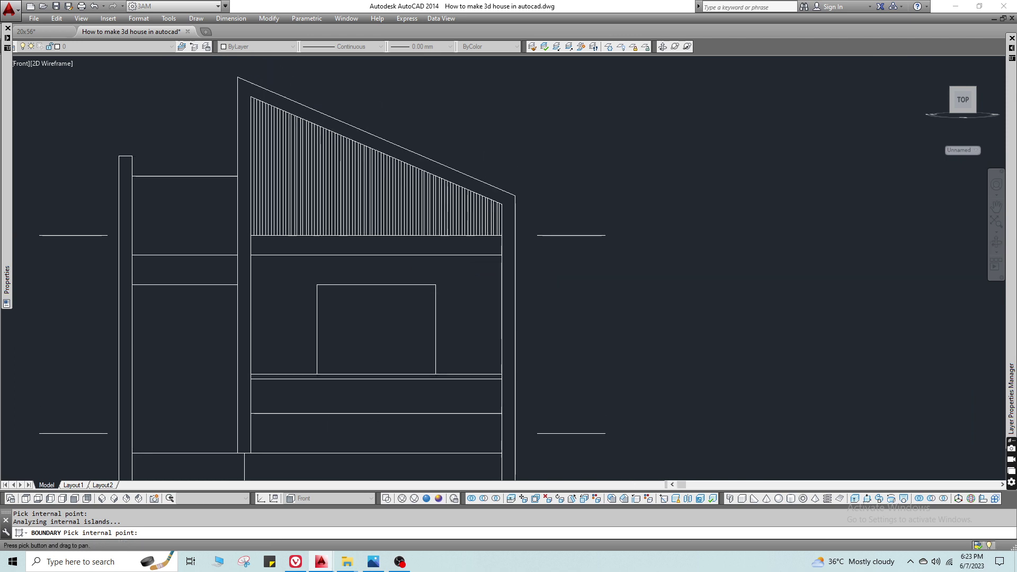
click(512, 213)
Pick the first narrow slats in the gable and the horizontal facade bands below it as boundary areas.
scroll(512, 213, up, 1)
scroll(113, 191, up, 3)
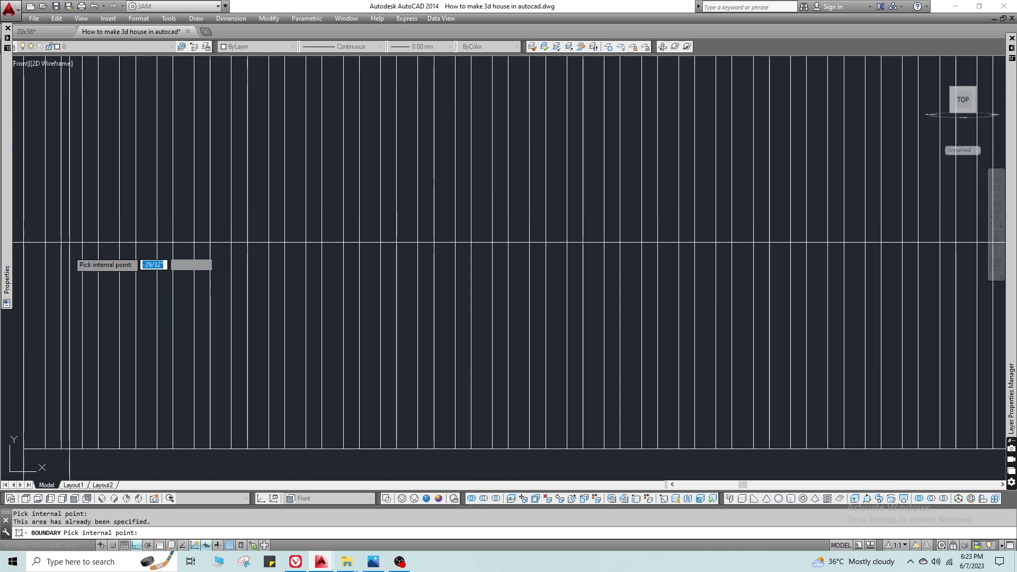
scroll(267, 323, down, 1)
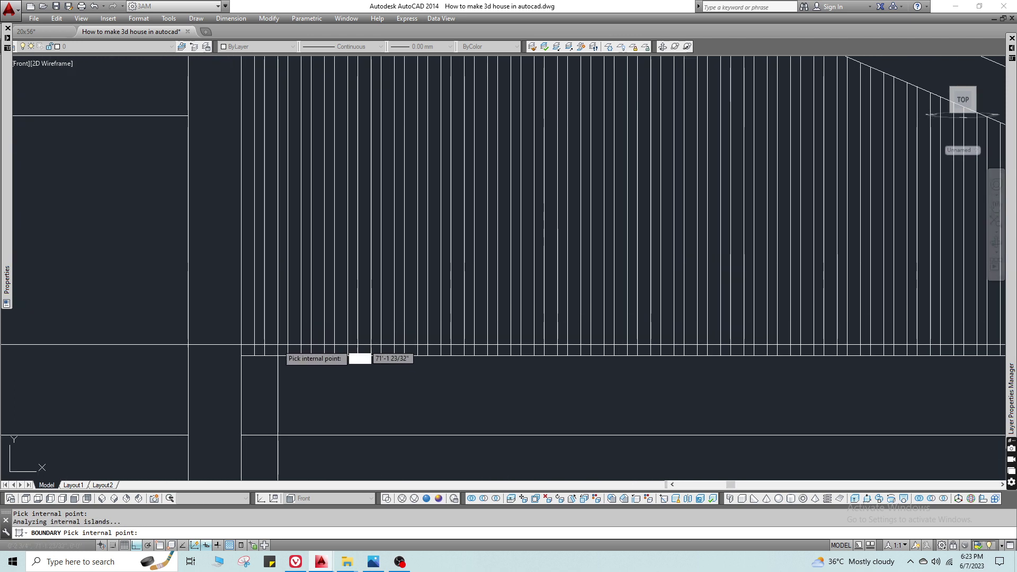
scroll(278, 345, down, 4)
scroll(413, 361, up, 4)
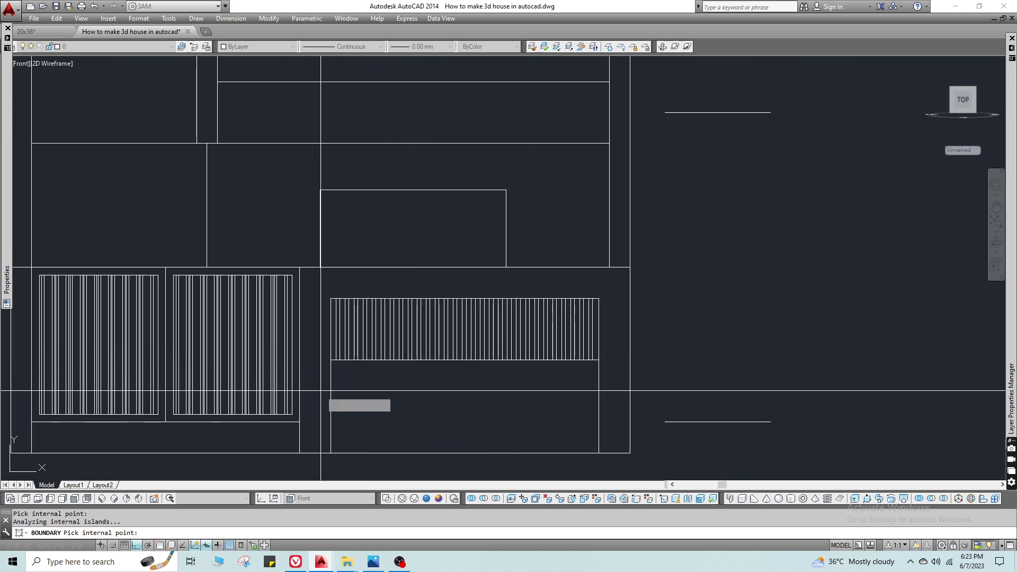
Pick the narrow slats of the front wall and the gate panel as boundary areas, and finish the Boundary command.
scroll(333, 340, up, 5)
scroll(361, 346, down, 5)
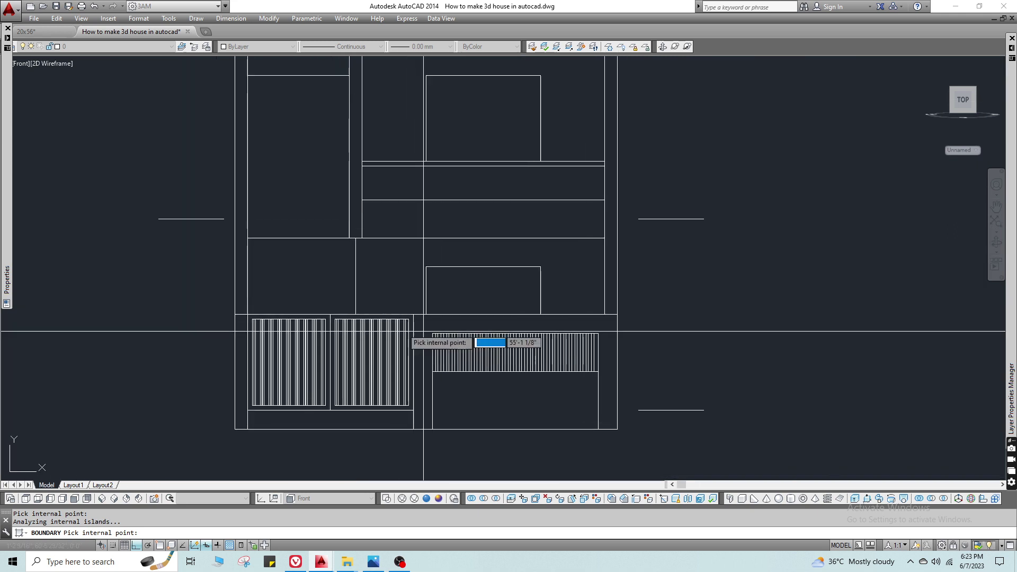
scroll(291, 337, up, 4)
scroll(308, 333, up, 3)
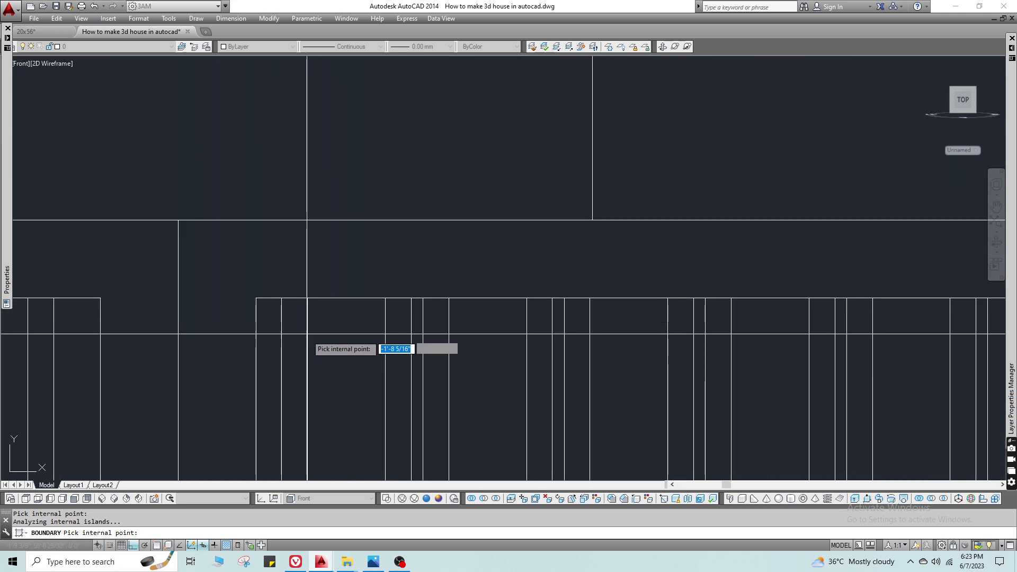
scroll(364, 347, down, 2)
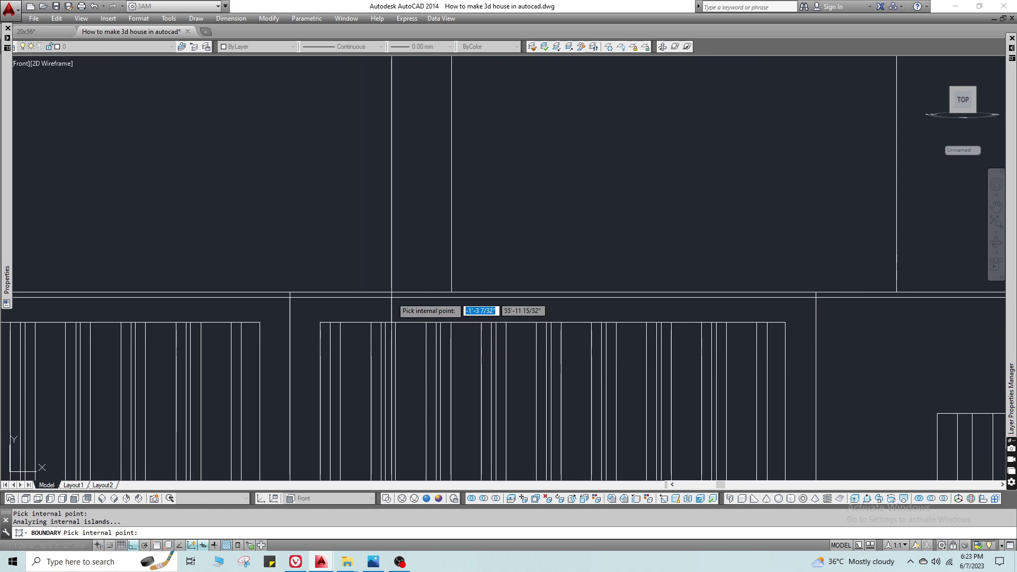
scroll(392, 297, down, 2)
key(Return)
Show the new boundaries in an orbited 3D view with the Realistic visual style and regenerate the display.
scroll(411, 304, down, 7)
shift+middle_drag(455, 314, 460, 461)
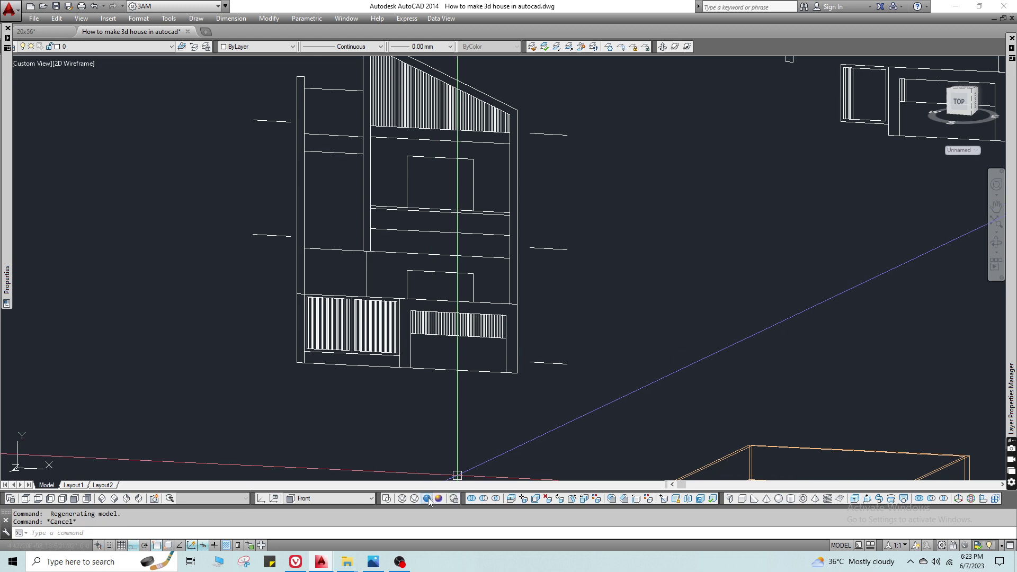
click(428, 499)
middle_drag(861, 162, 360, 462)
scroll(404, 316, up, 2)
key(Escape)
text(RE)
key(Return)
scroll(478, 264, down, 3)
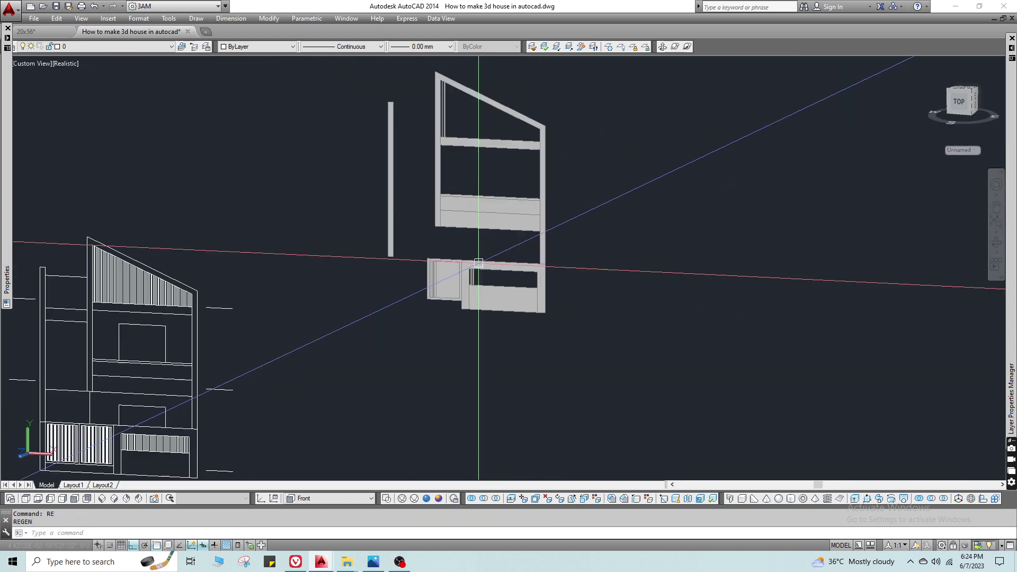
Select all the new facade boundaries and move them 600 units straight down toward the house model's level.
scroll(531, 291, down, 2)
click(586, 307)
click(408, 150)
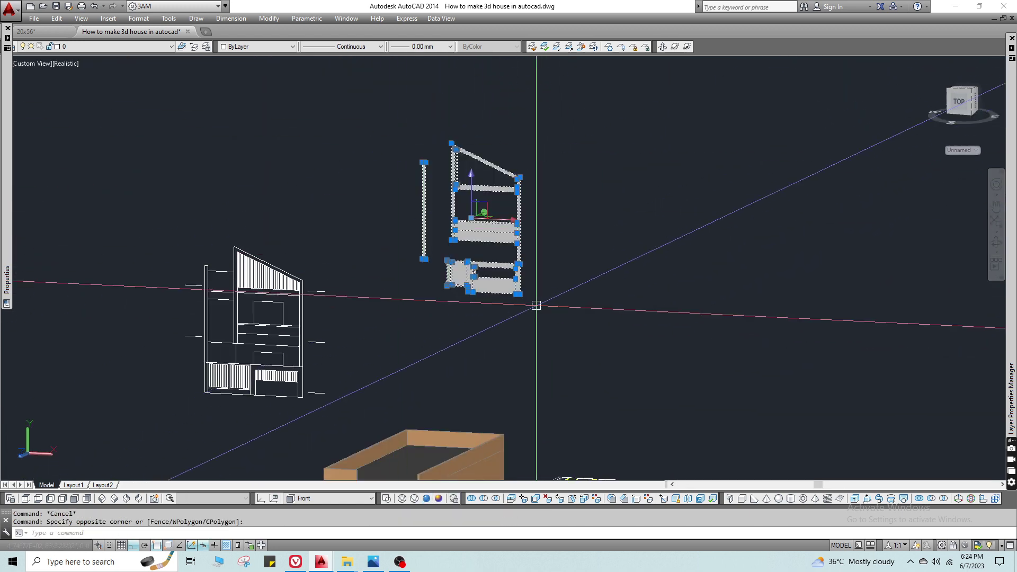
middle_drag(536, 302, 456, 155)
text(M)
key(Return)
click(481, 95)
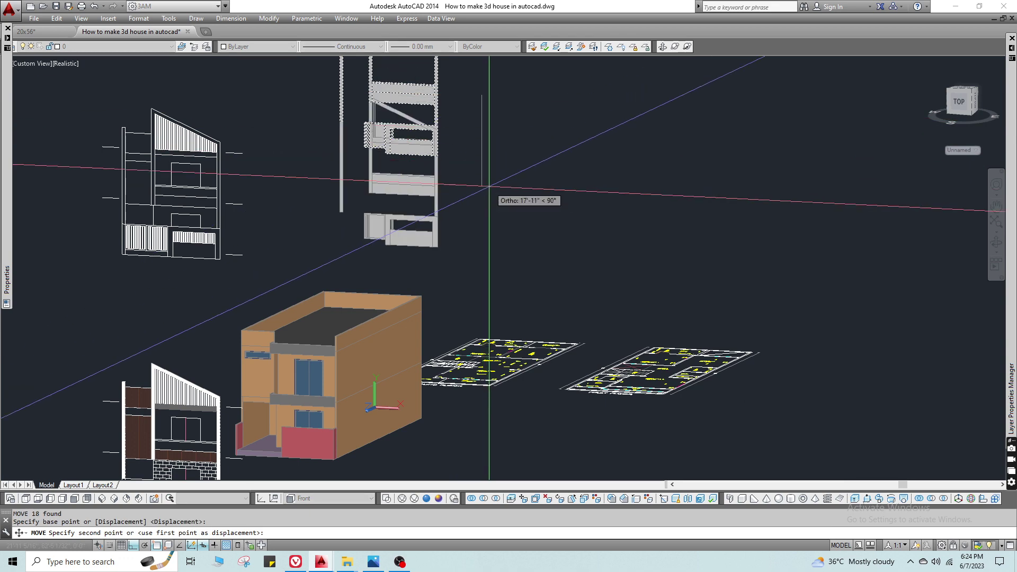
text(6)
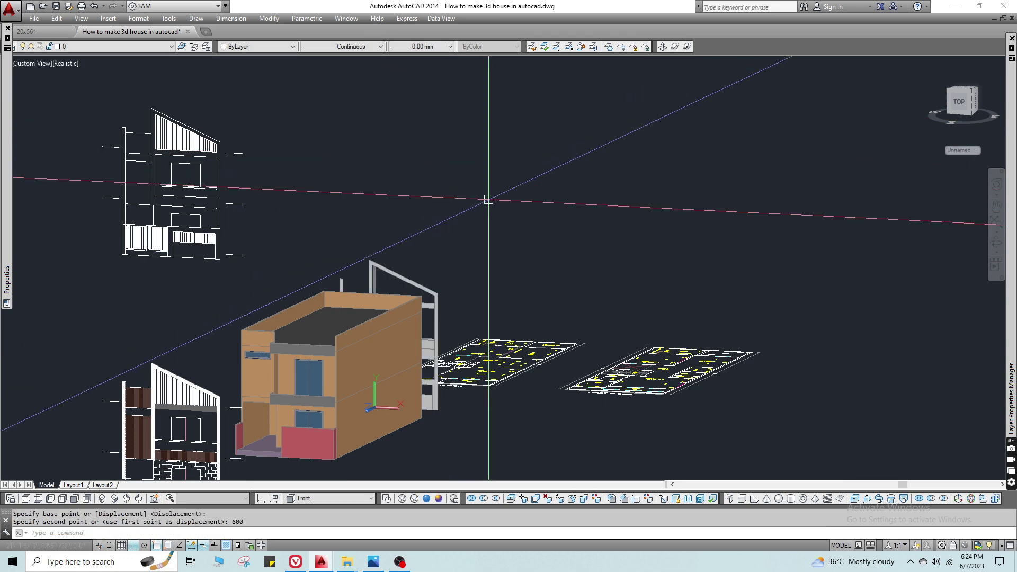
middle_drag(438, 429, 443, 266)
key(Return)
Move the same set of facade boundaries along the depth direction so they stand in front of the house.
key(Return)
text(p)
key(Return)
click(518, 298)
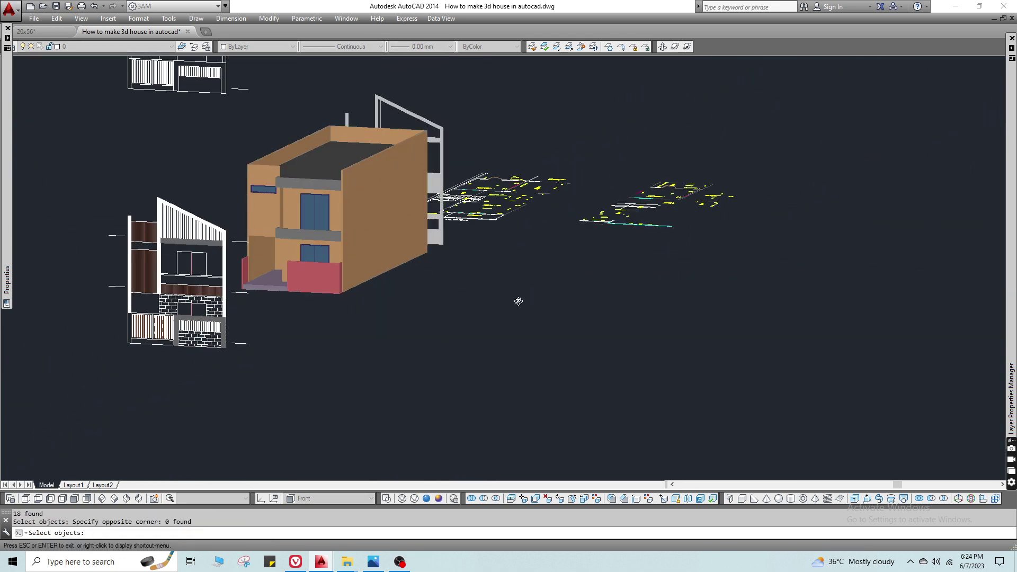
key(Return)
shift+middle_drag(517, 297, 510, 273)
click(511, 273)
click(302, 339)
scroll(301, 339, up, 2)
key(Escape)
key(Escape)
Extrude the sloping roof frame boundary backward until it runs into the front of the house.
scroll(350, 224, up, 5)
text(ex)
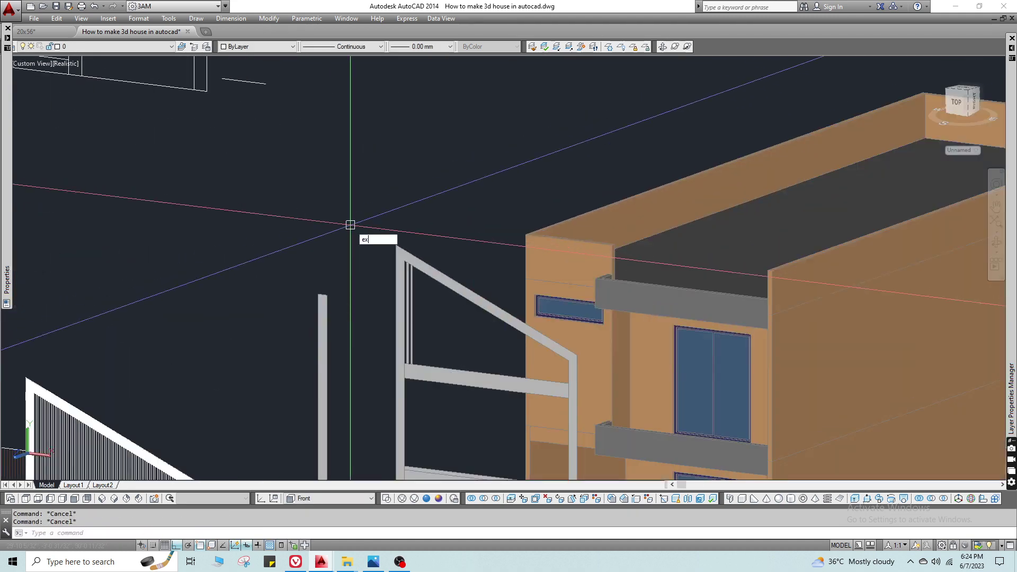
shift+middle_drag(498, 261, 531, 251)
scroll(296, 217, up, 2)
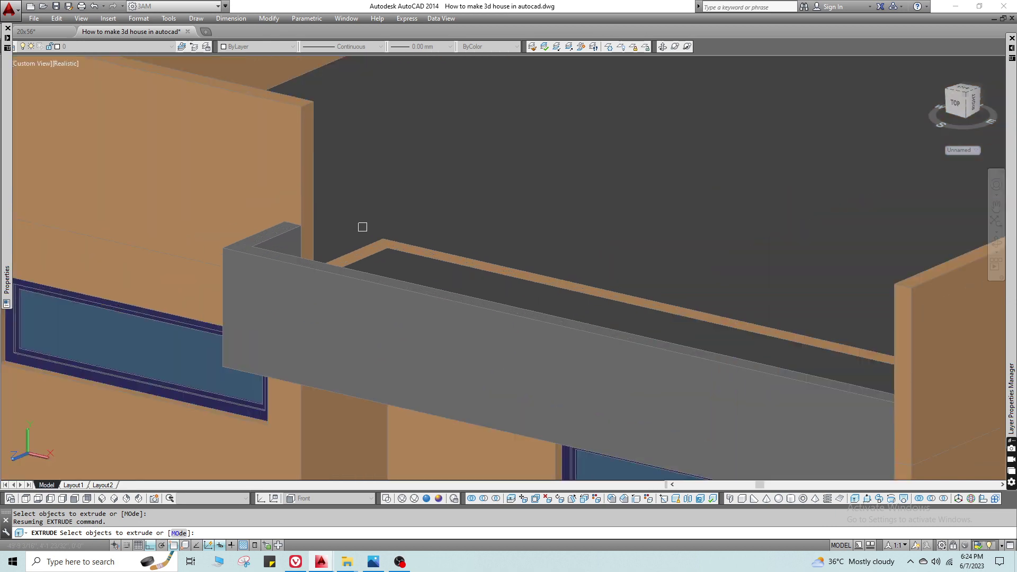
click(360, 224)
key(Return)
click(477, 190)
scroll(477, 190, down, 3)
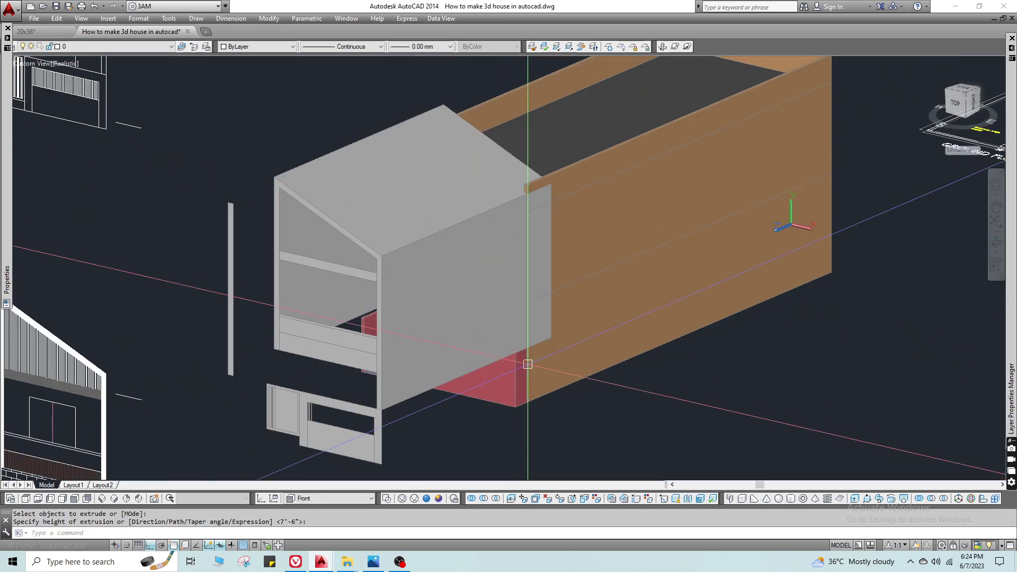
Slice the extruded sloping frame along an XY plane at the house front, keeping both sides, and erase the surplus part.
scroll(498, 362, up, 5)
key(Escape)
text(s)
shift+middle_drag(275, 316, 370, 304)
scroll(371, 304, up, 5)
scroll(245, 202, up, 5)
key(Return)
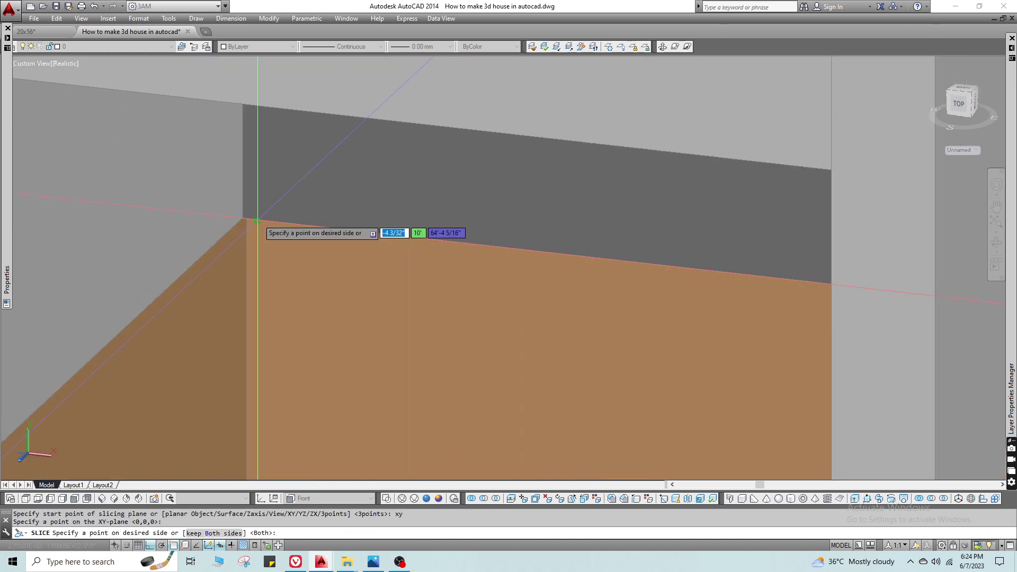
key(Escape)
scroll(241, 277, down, 8)
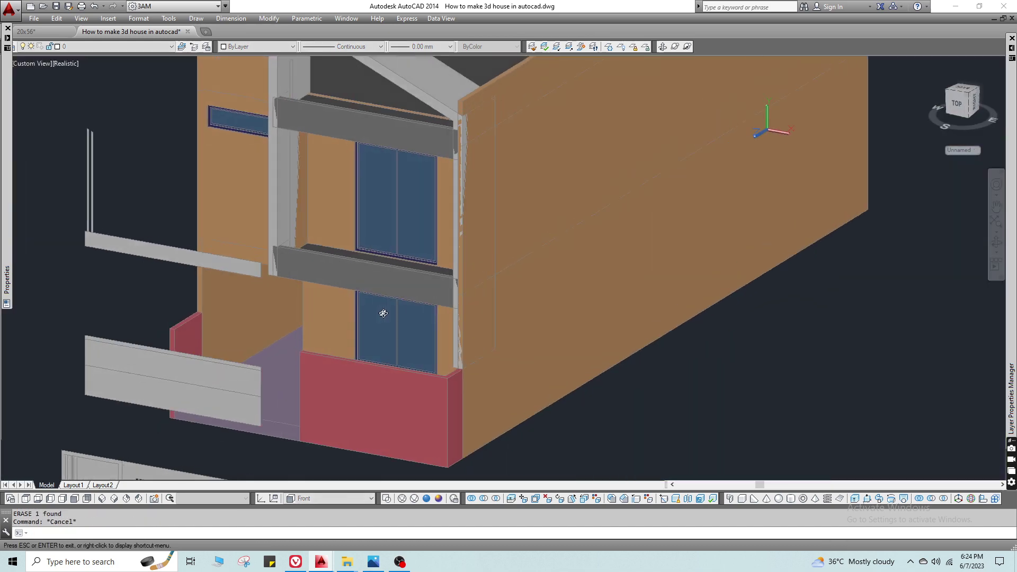
Move the front face of the sloping frame outward so the frame projects slightly past the front slabs.
shift+middle_drag(384, 313, 529, 467)
scroll(278, 174, up, 6)
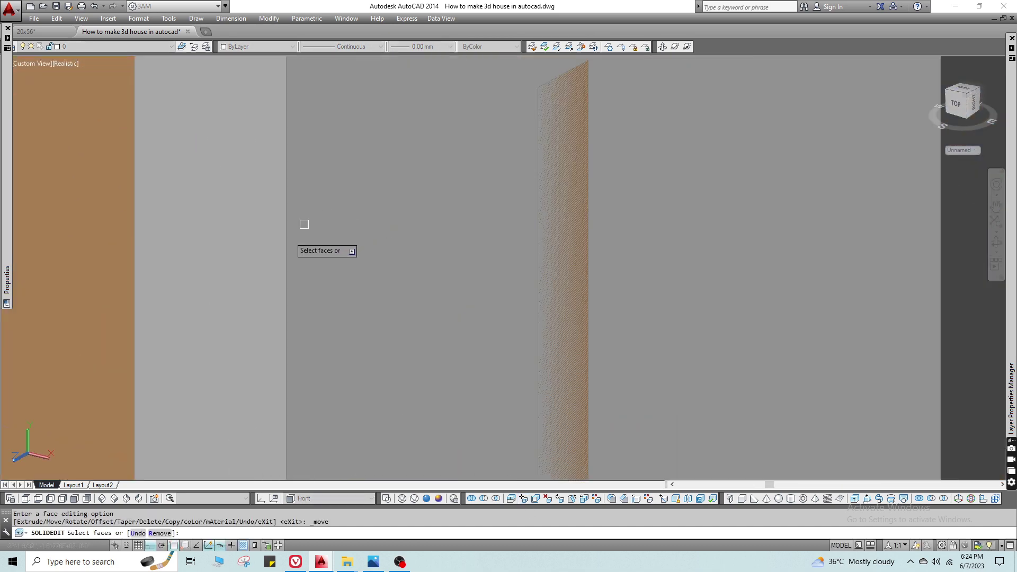
click(303, 221)
scroll(312, 200, down, 3)
key(Return)
scroll(322, 199, down, 3)
right_click(192, 295)
click(212, 330)
scroll(279, 268, down, 3)
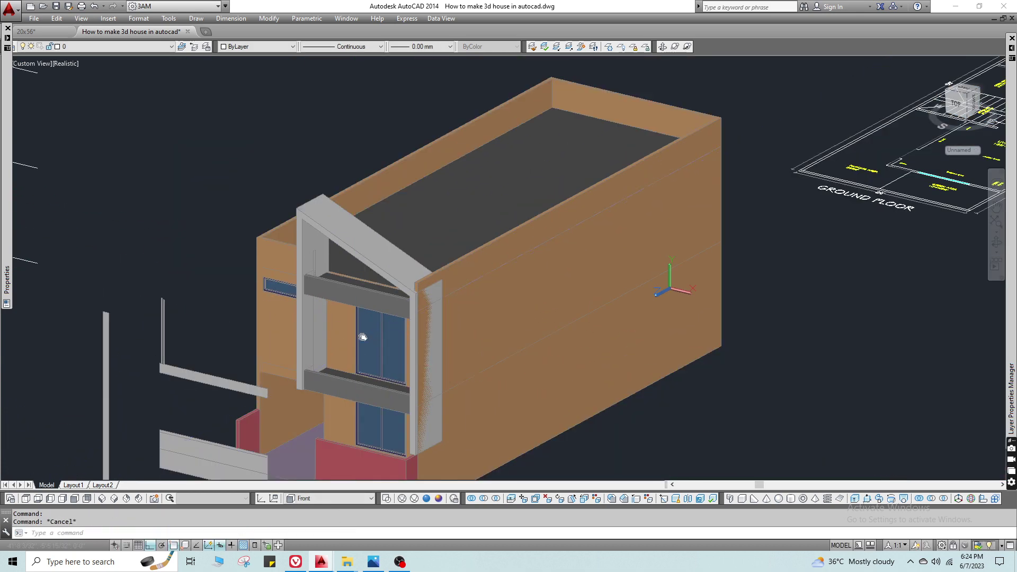
middle_drag(362, 337, 366, 249)
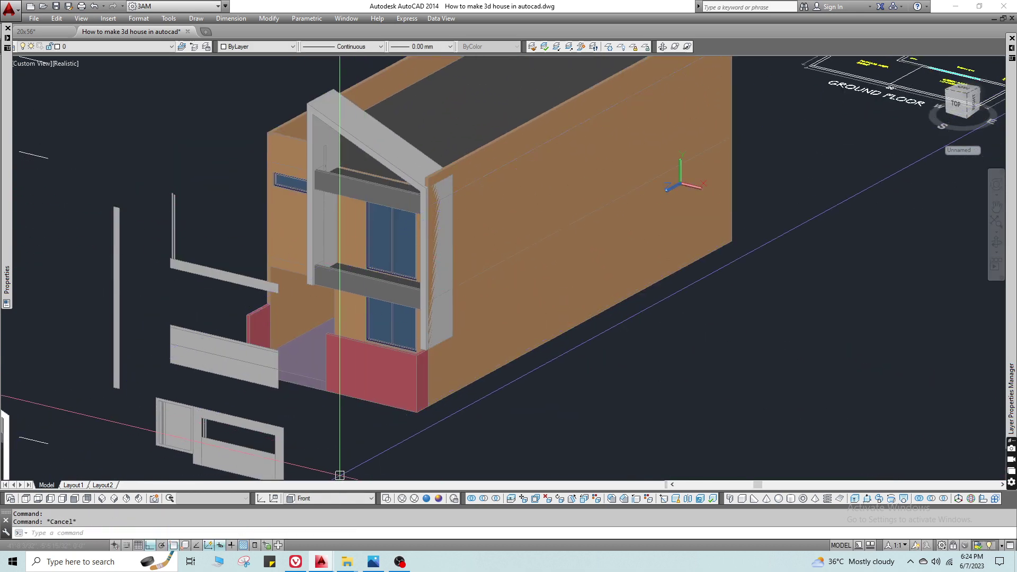
scroll(344, 464, down, 3)
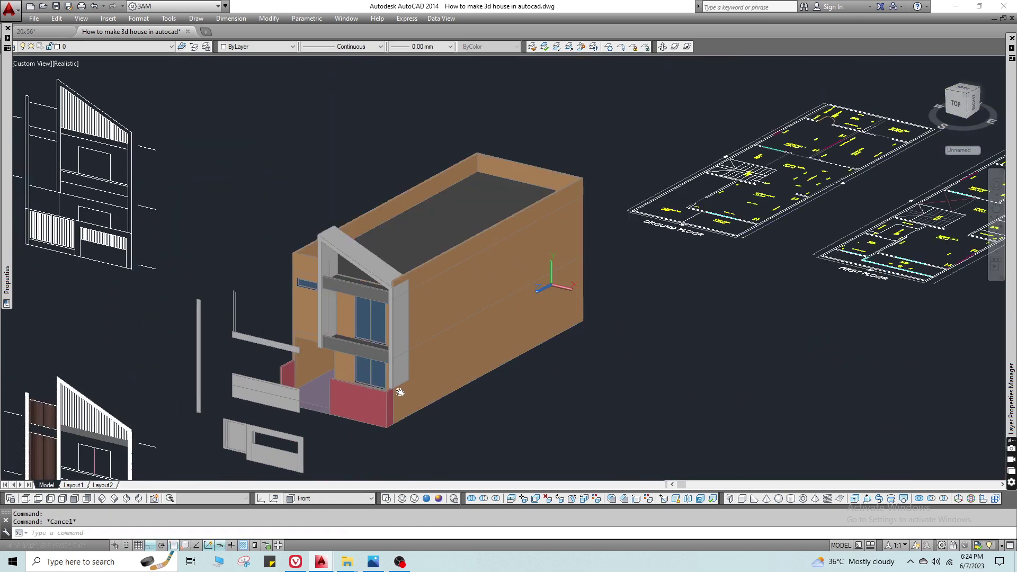
middle_drag(289, 431, 448, 344)
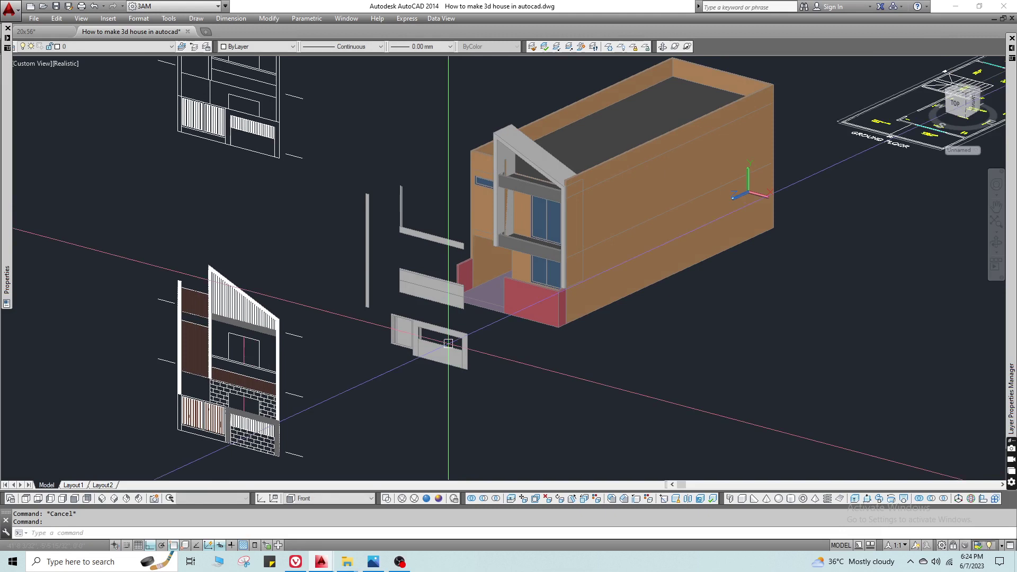
click(522, 320)
key(Return)
right_click(542, 367)
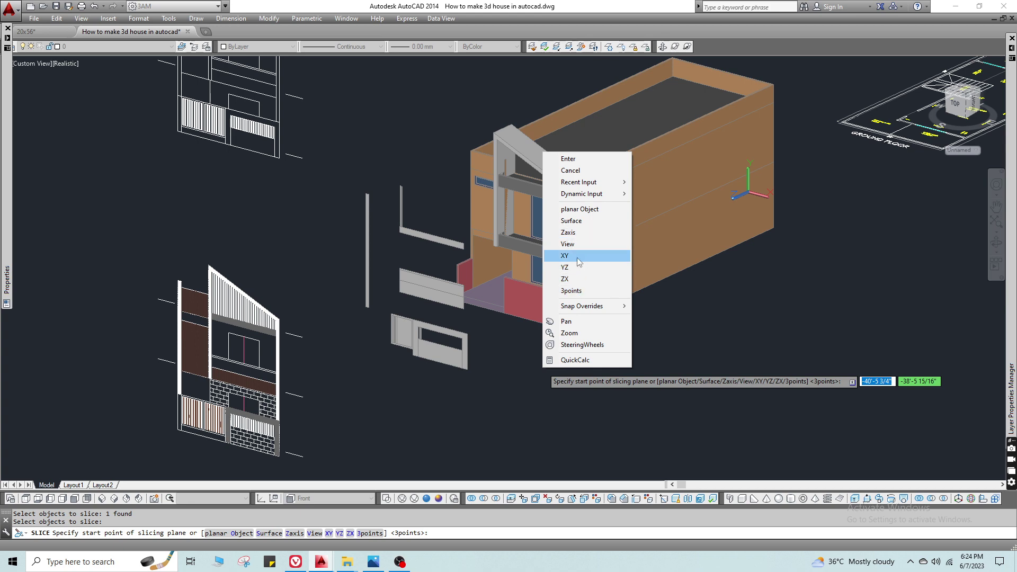
key(Escape)
key(Escape)
key(Escape)
key(Escape)
Regenerate the display and extrude the upper of the two wide facade bands by 0.25.
scroll(504, 295, up, 2)
middle_drag(504, 295, 403, 337)
scroll(493, 397, up, 1)
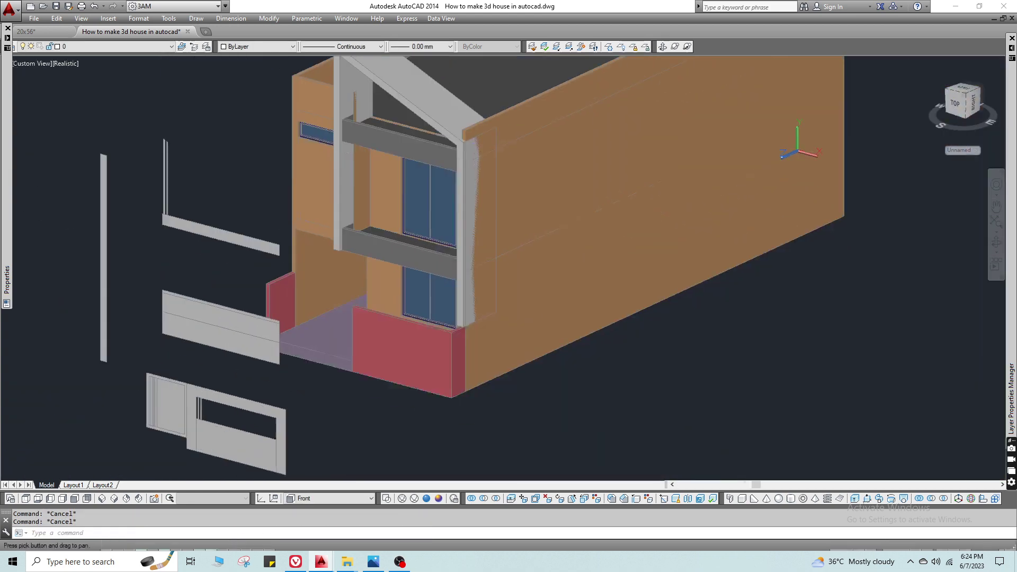
text(re)
key(Return)
scroll(219, 321, up, 3)
middle_drag(219, 321, 361, 243)
key(Escape)
key(Escape)
text(ext)
key(Return)
click(338, 212)
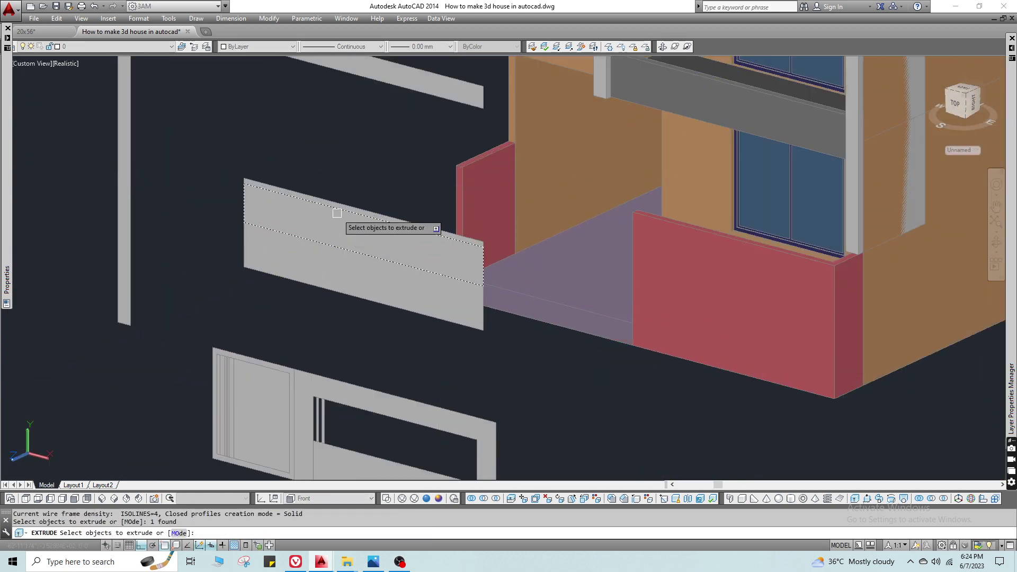
key(Return)
text(.25)
key(Return)
Extrude the thin strip along the top of the upper facade band by 2 inches.
key(Return)
click(305, 127)
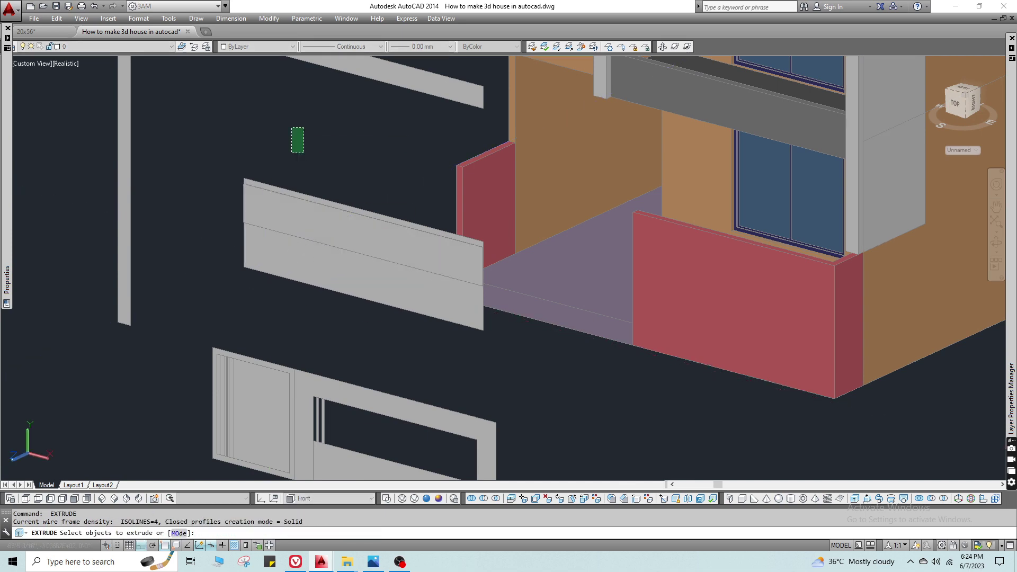
click(277, 212)
key(Return)
text(2)
key(Return)
Move the extruded facade band 1 inch in depth relative to its top strip.
key(Escape)
text(m)
click(332, 216)
key(Return)
click(347, 215)
text(1)
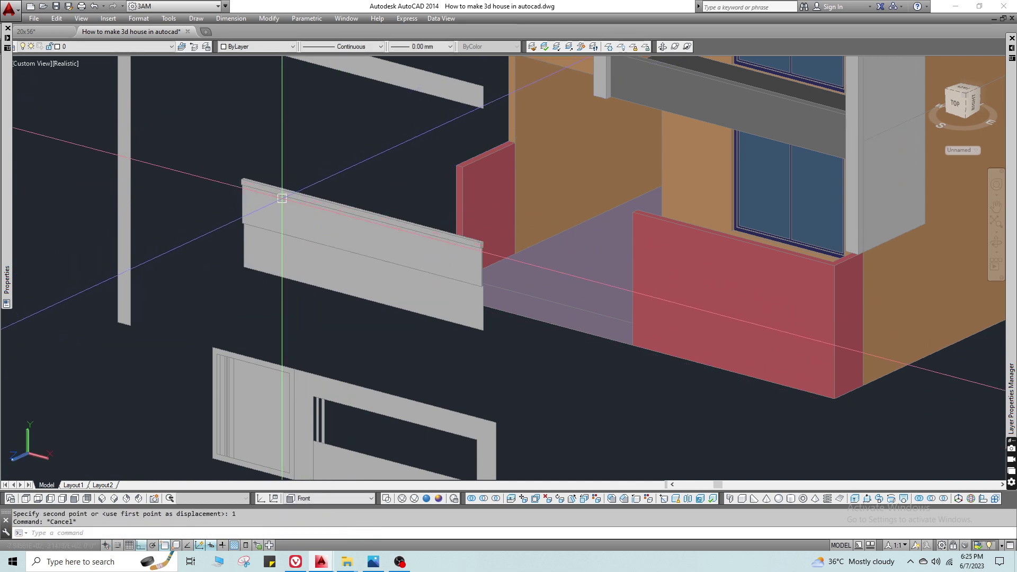
Move the facade band and its top strip together onto the first-floor balcony slab, between the columns of the sloping frame.
click(259, 196)
scroll(261, 200, down, 2)
click(265, 194)
text(m)
click(250, 242)
key(F3)
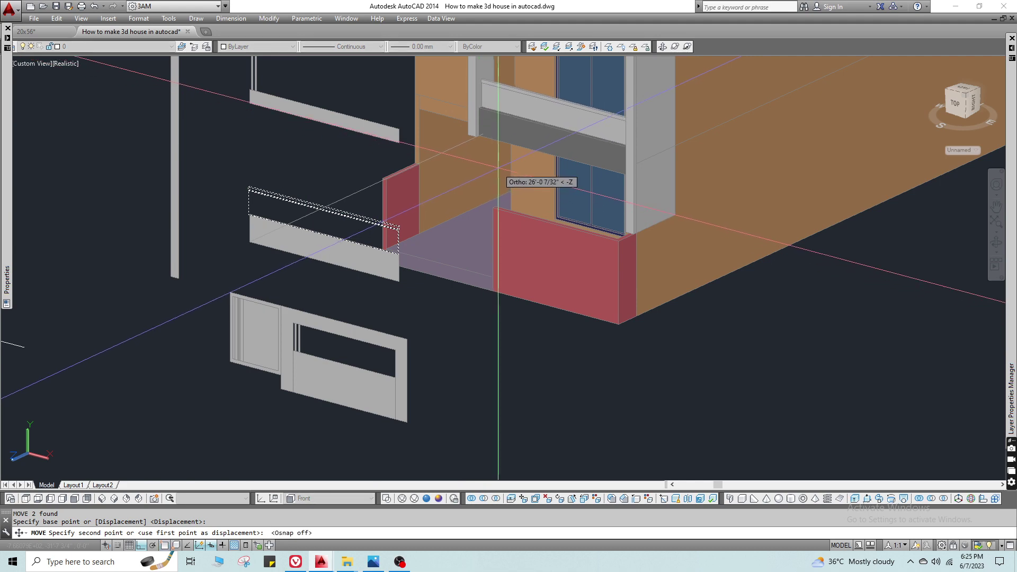
scroll(496, 169, up, 6)
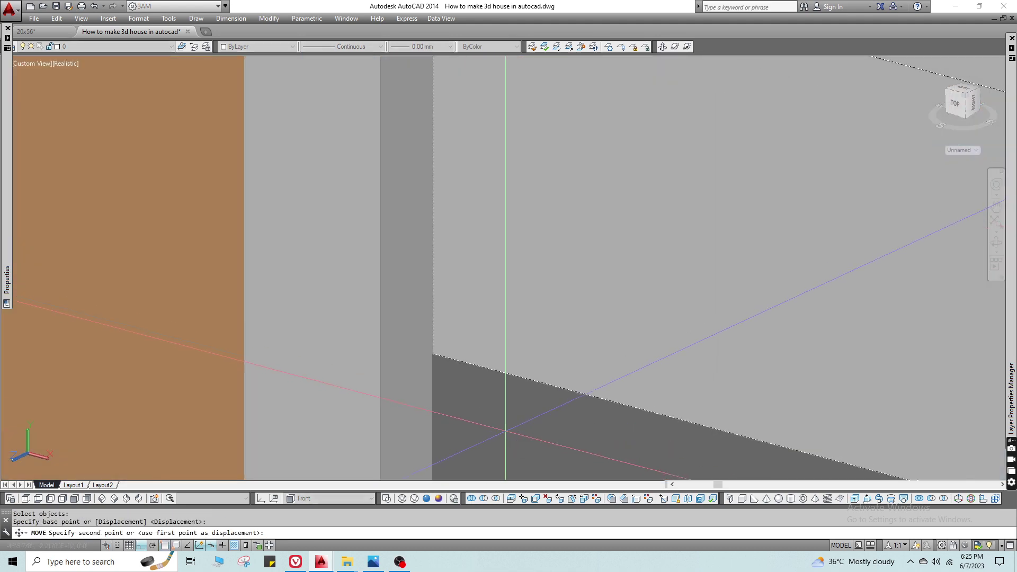
click(511, 422)
key(Escape)
scroll(511, 422, down, 6)
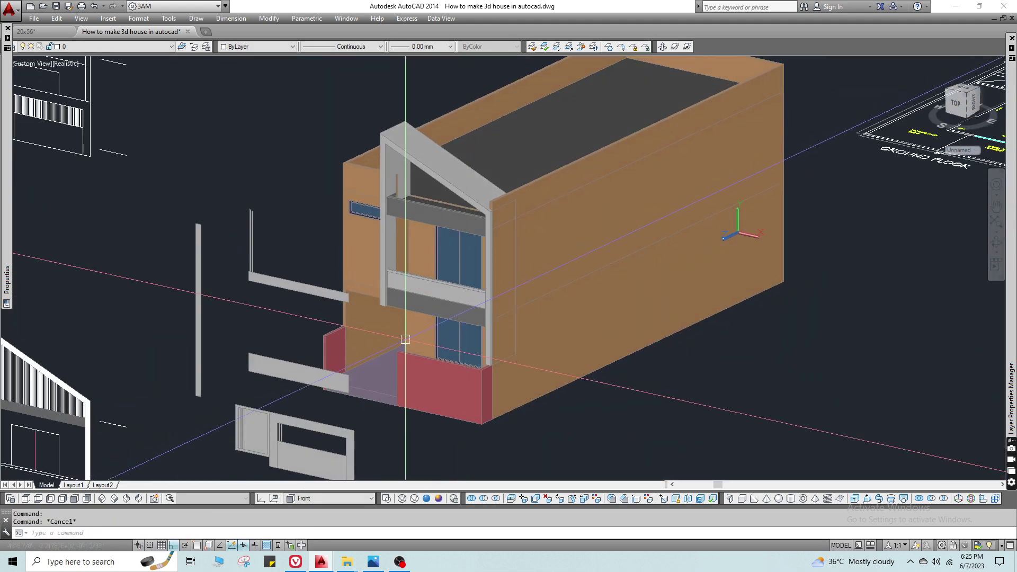
Measure the height of the narrow horizontal band below the gable slats.
middle_drag(382, 349, 394, 253)
scroll(287, 211, up, 8)
middle_drag(287, 211, 301, 302)
click(293, 232)
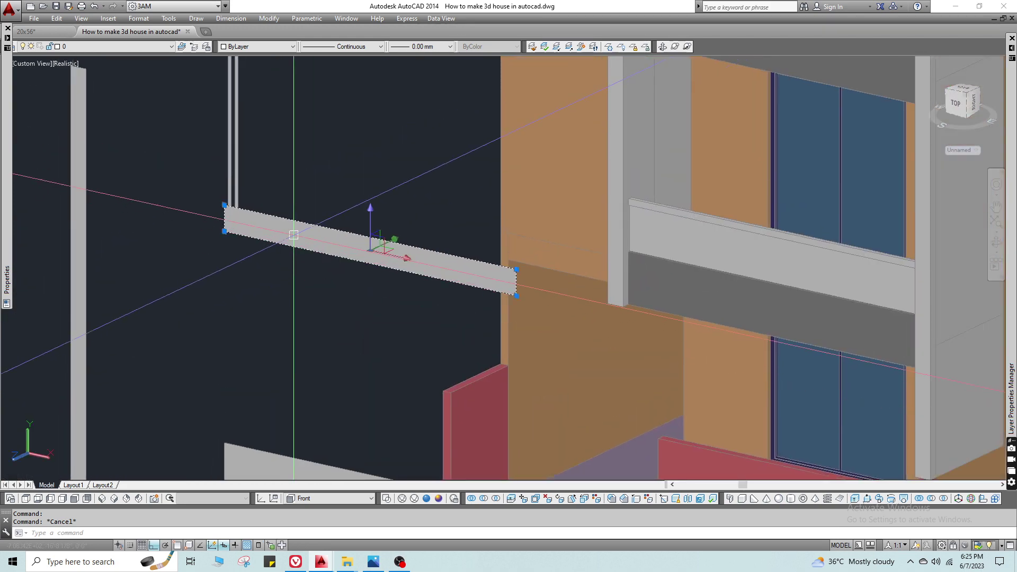
scroll(293, 232, down, 7)
middle_drag(503, 180, 433, 273)
key(Escape)
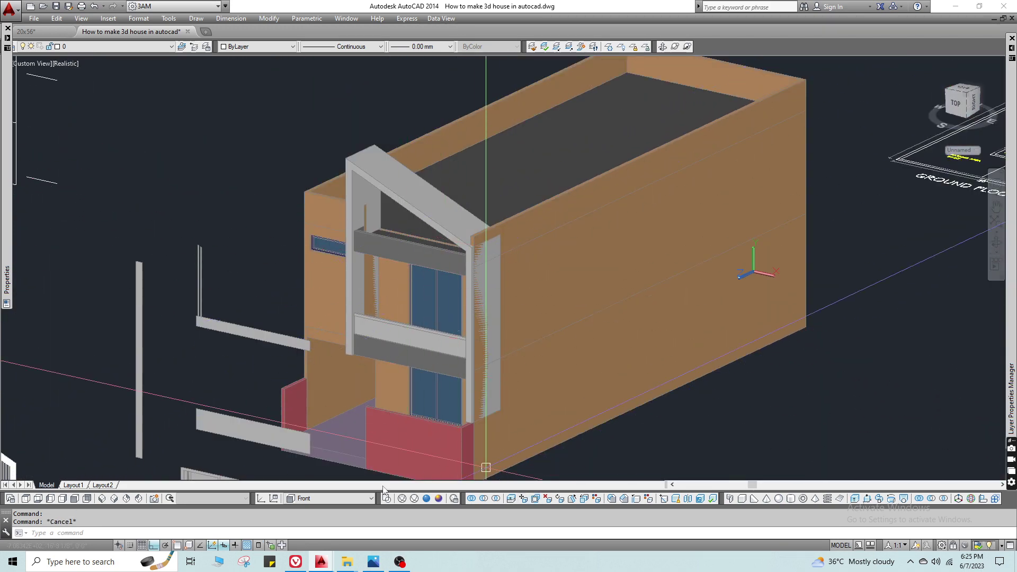
text(di)
key(Return)
key(F3)
click(231, 324)
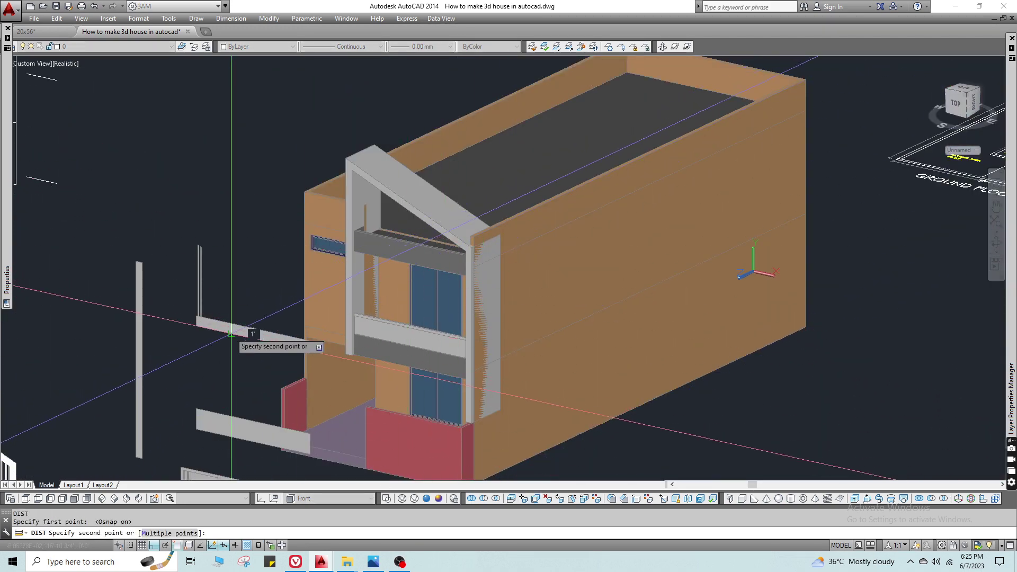
key(Escape)
Move the top face of the upper front slab downward to reduce the slab's height.
click(417, 244)
key(Return)
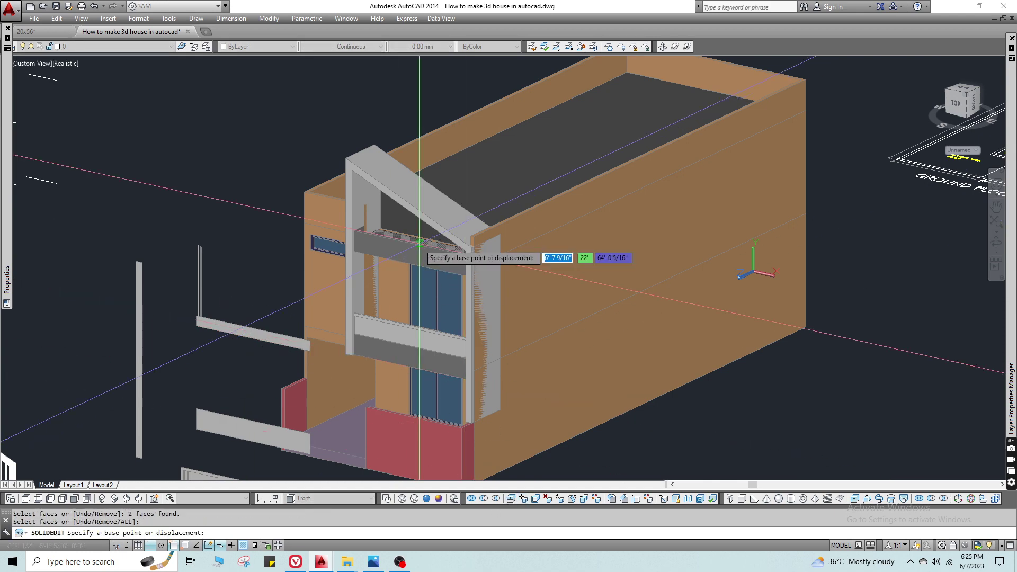
key(Escape)
key(Return)
text(f)
key(Return)
text(m)
key(Return)
key(Escape)
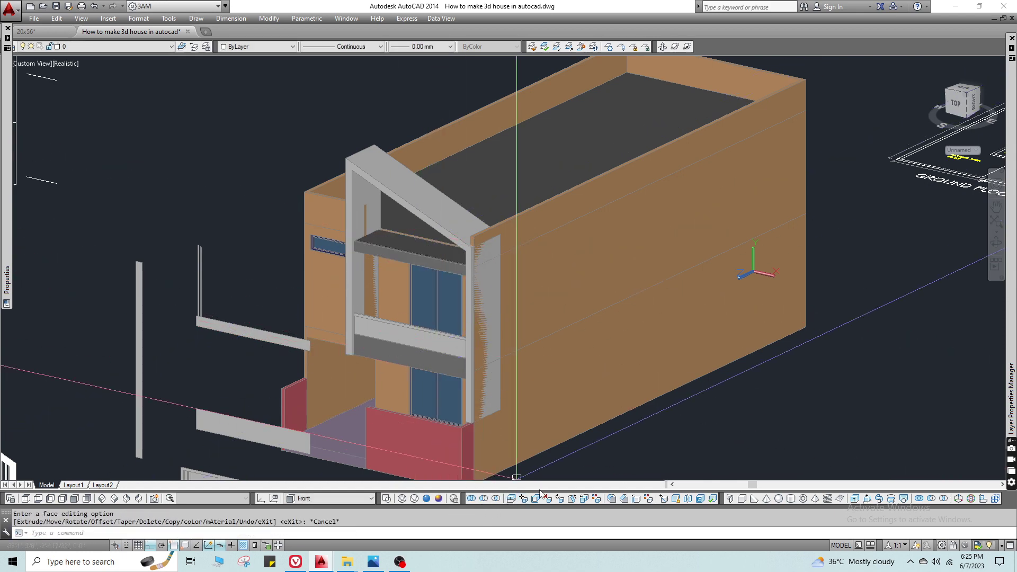
key(Escape)
Measure the width of a narrow gable slat.
scroll(209, 292, up, 10)
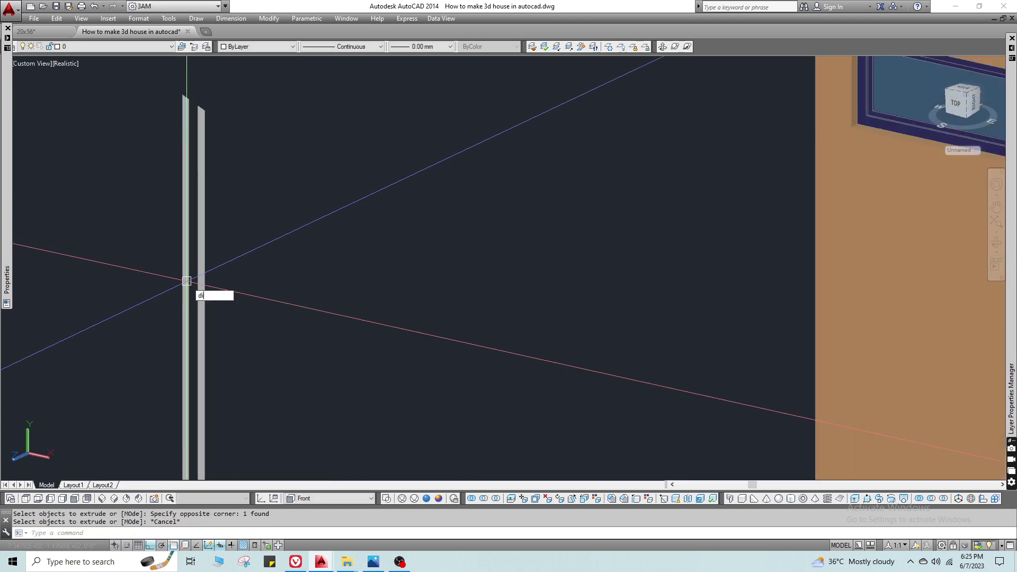
text(di)
key(Return)
click(197, 281)
key(Escape)
Extrude the two narrow gable slats by 2 inches.
text(ext)
key(Return)
click(220, 281)
click(176, 313)
key(Return)
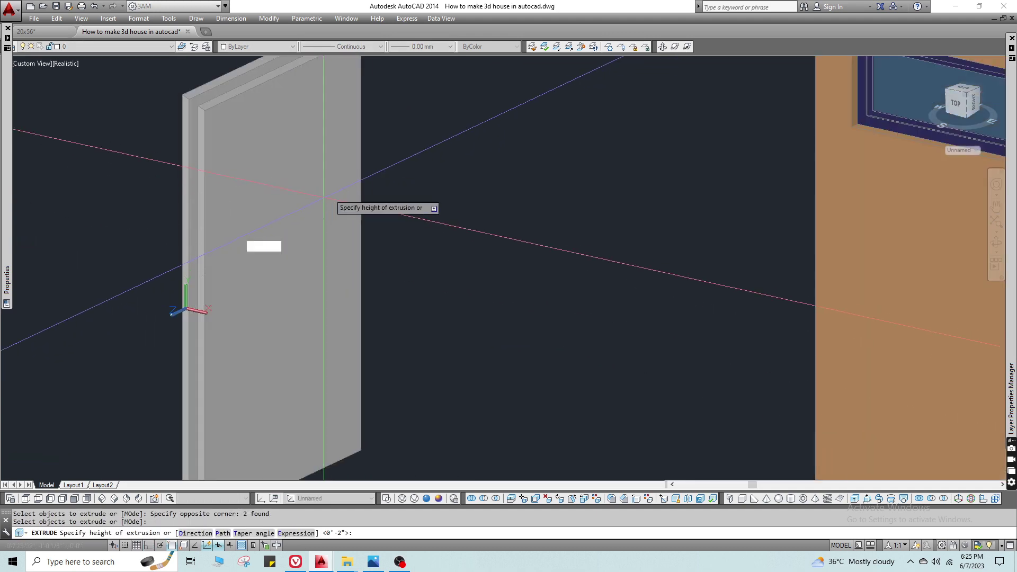
text(2)
key(Return)
key(Escape)
text(co)
key(Return)
click(208, 223)
scroll(219, 96, up, 3)
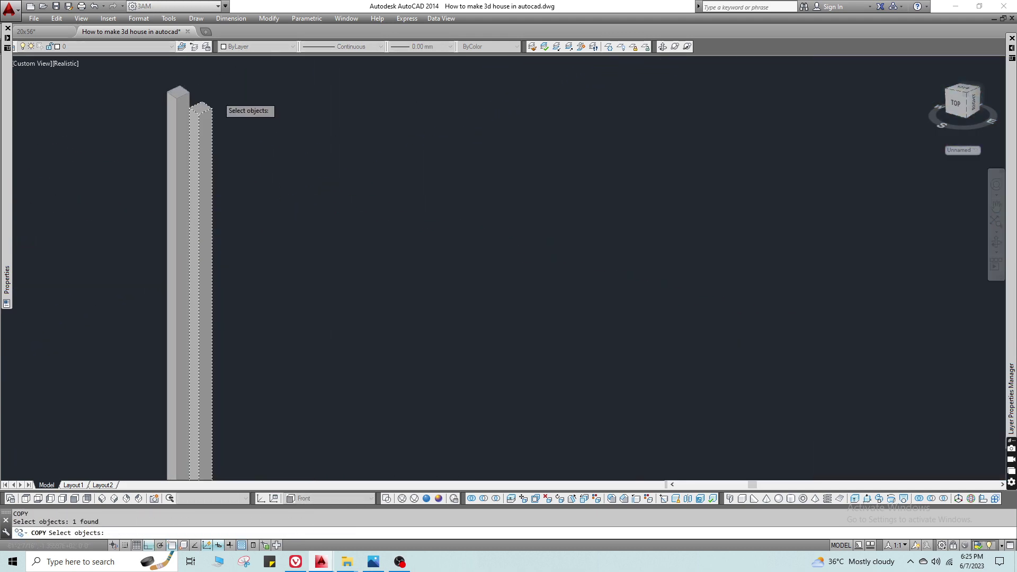
scroll(218, 98, down, 2)
scroll(199, 113, down, 2)
key(Escape)
Move both extruded slats onto the top front edge of the upper slab, beside the left column of the sloping frame.
click(226, 150)
click(164, 177)
scroll(139, 254, down, 4)
text(m)
click(156, 291)
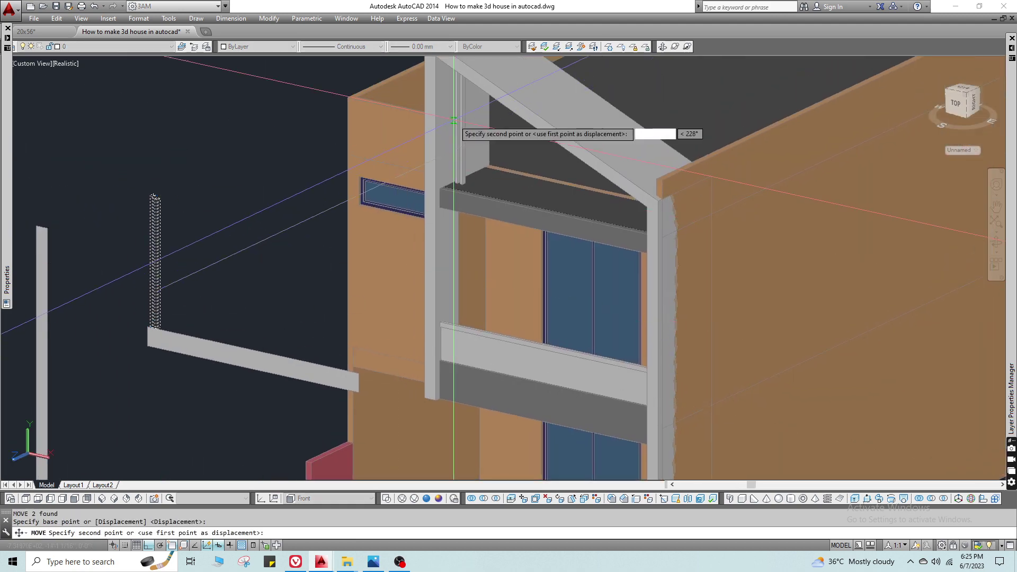
key(F3)
key(F3)
scroll(450, 222, up, 8)
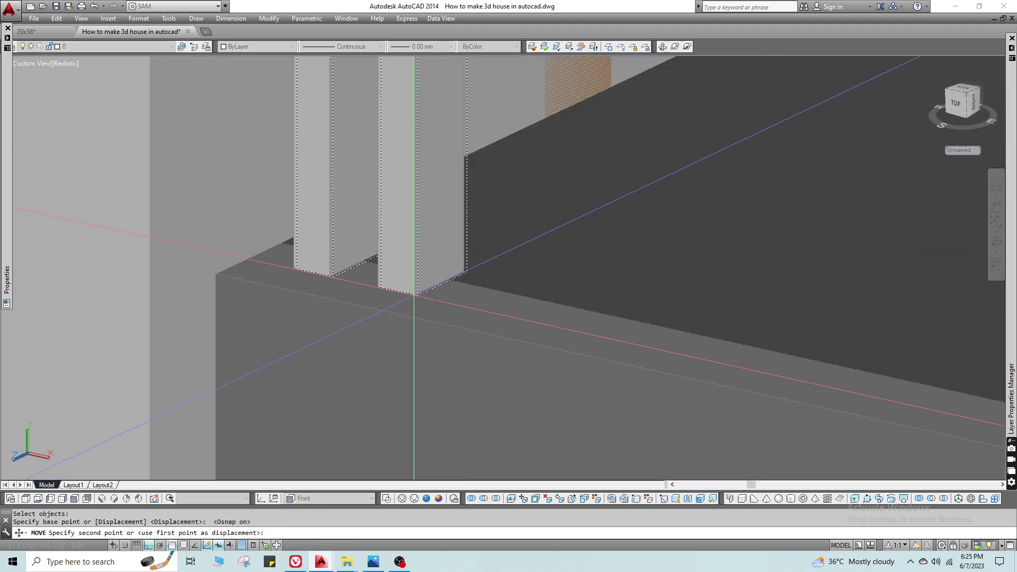
scroll(403, 299, down, 2)
click(393, 306)
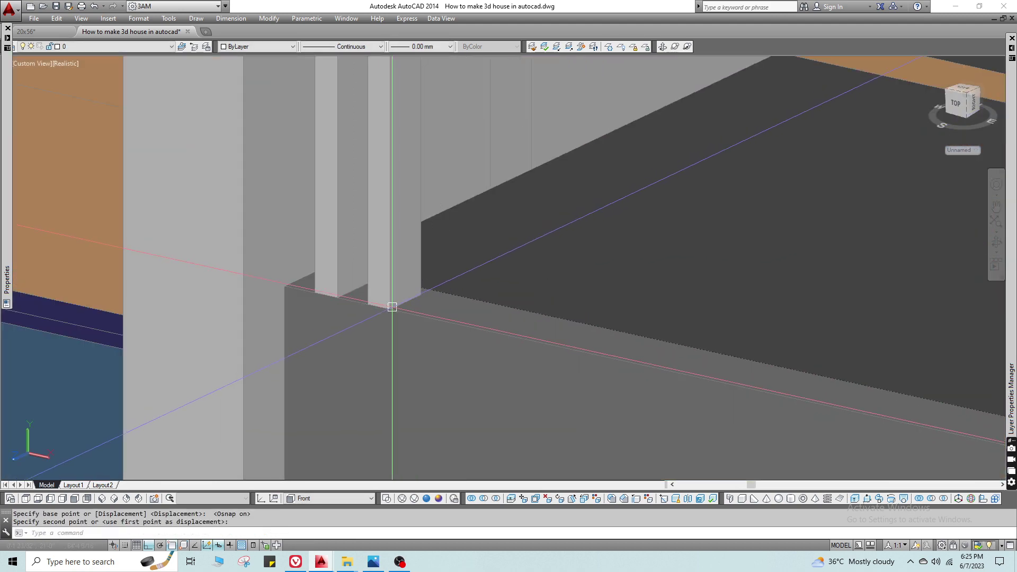
Shift the two placed slats by a further 2 inches on the upper slab.
text(m p)
scroll(433, 342, down, 5)
key(space)
click(430, 354)
text(2)
key(Return)
key(Escape)
Extrude the tall narrow strip beside the house front along the building's depth to its rear corner.
scroll(443, 292, down, 4)
shift+middle_drag(443, 293, 355, 304)
key(Escape)
scroll(443, 198, down, 4)
scroll(363, 177, up, 3)
text(ext)
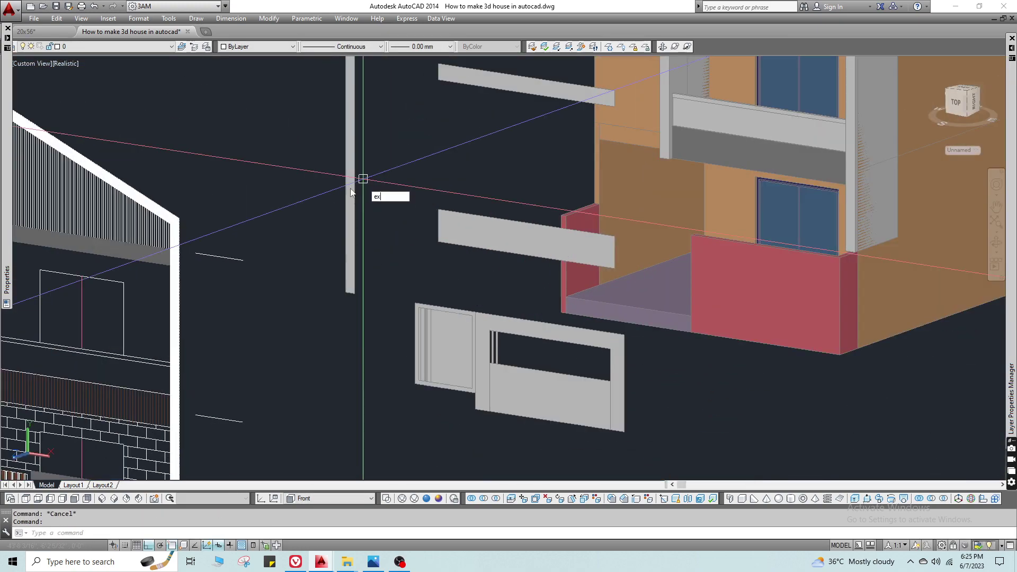
key(space)
click(352, 182)
scroll(460, 97, down, 4)
shift+middle_drag(460, 96, 503, 191)
key(space)
scroll(511, 202, up, 3)
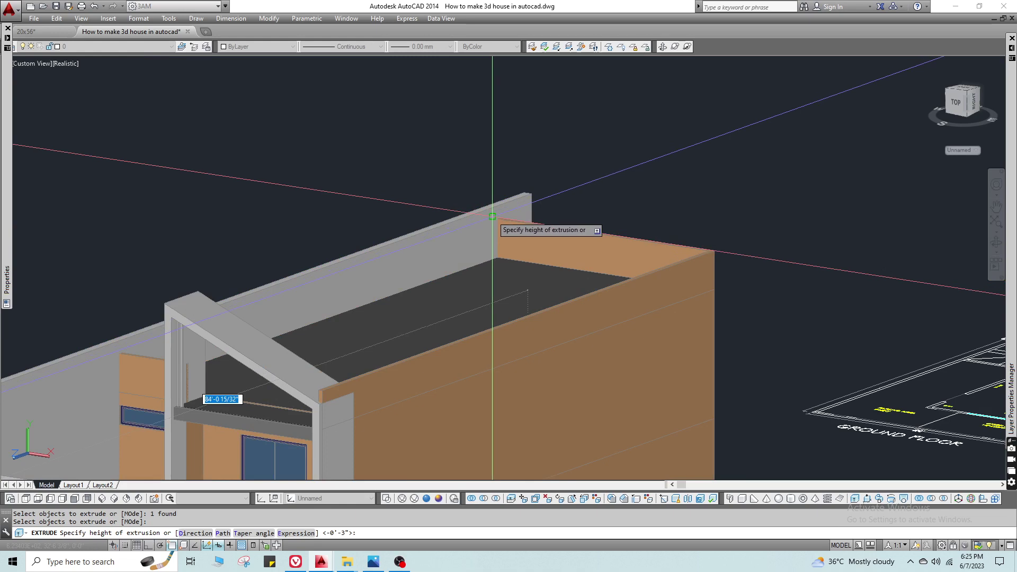
scroll(490, 222, up, 2)
key(Escape)
scroll(543, 222, down, 5)
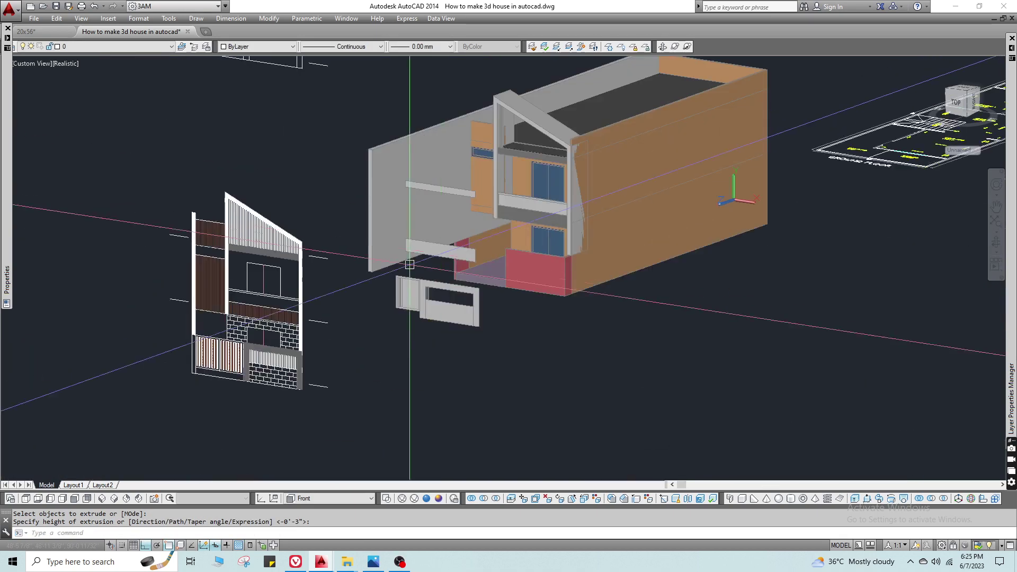
Move the bottom face of the extruded left side wall down to the ground level of the porch base.
scroll(437, 250, up, 4)
scroll(344, 271, up, 4)
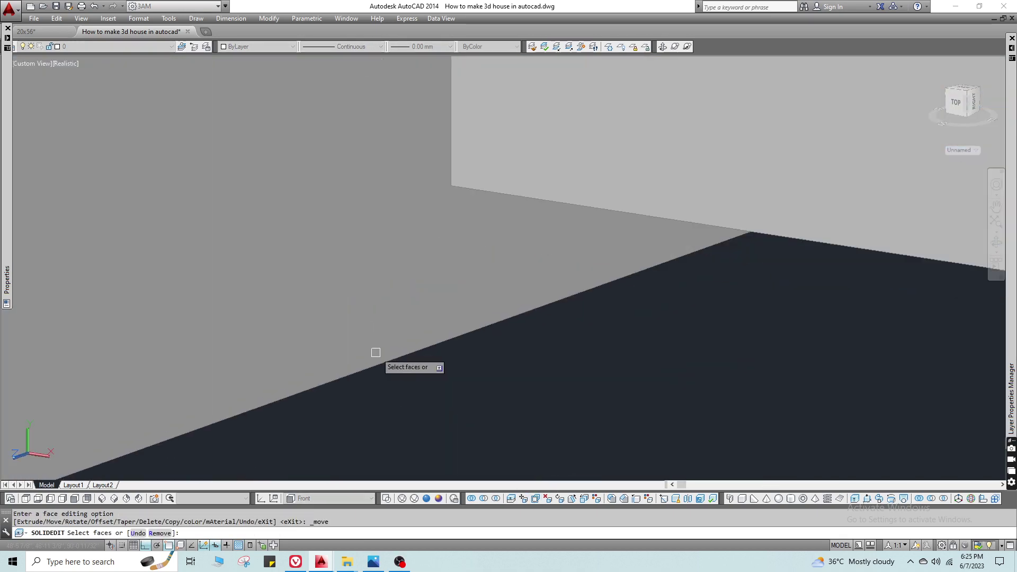
click(391, 357)
click(391, 356)
scroll(395, 360, down, 5)
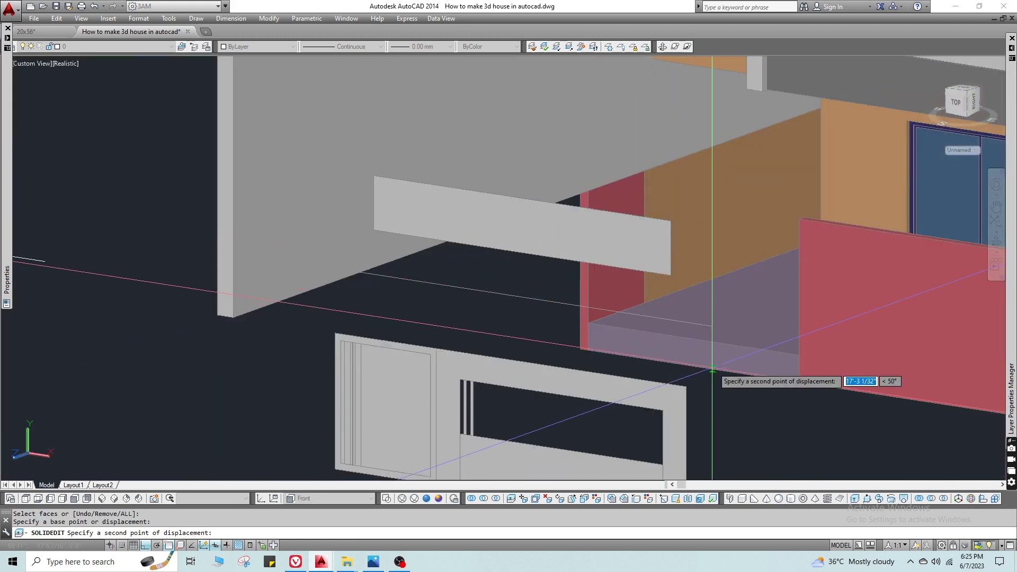
click(715, 363)
Draw a circle at the edge of the upper-floor front wall and move it 4 inches forward.
text(m)
key(Return)
scroll(784, 185, down, 2)
key(Escape)
scroll(378, 233, up, 5)
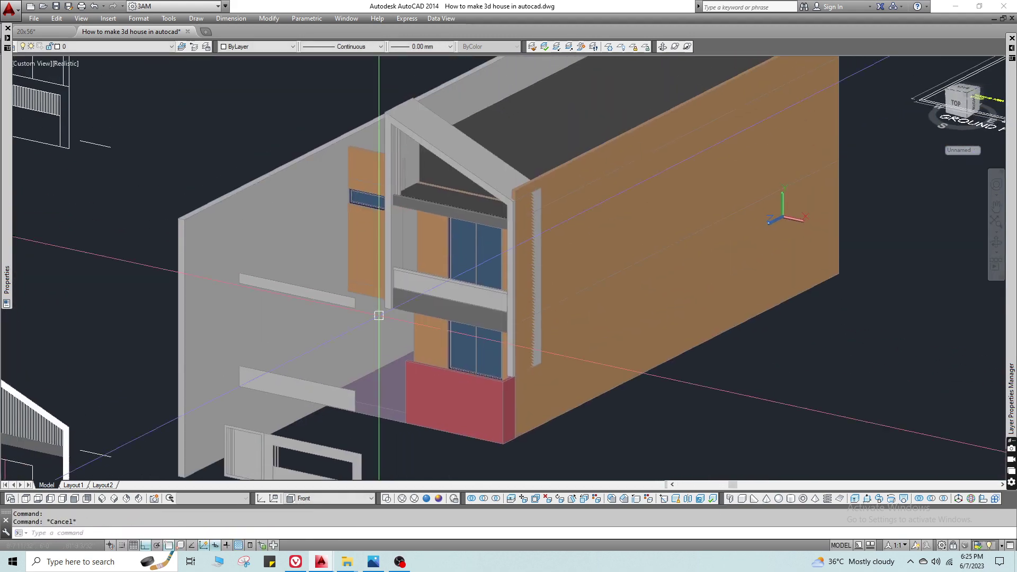
text(c)
key(Return)
click(377, 233)
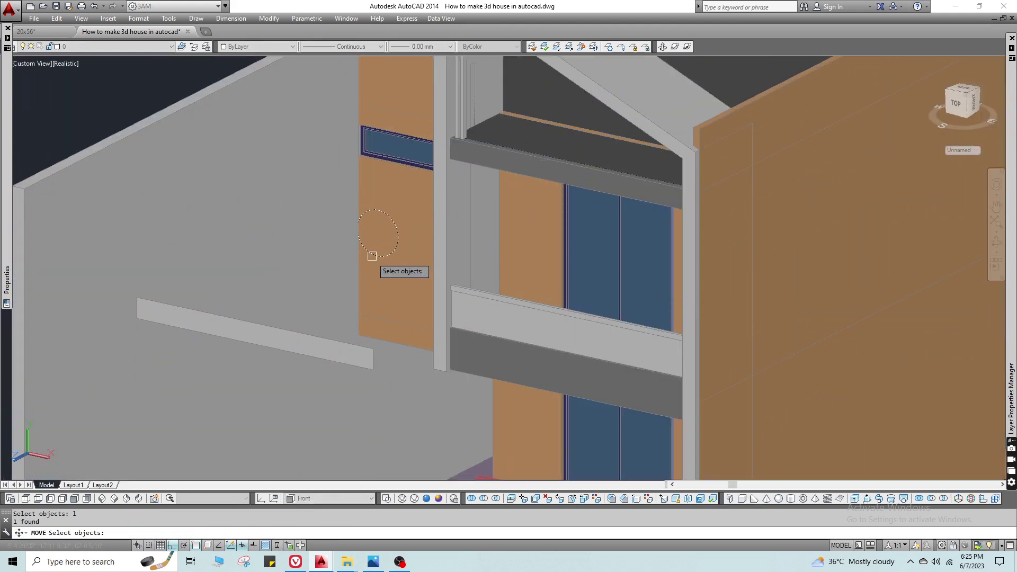
key(Return)
click(364, 265)
text(4)
key(Return)
Slice the left side wall using the circle as the slicing plane and erase the front piece.
key(Escape)
text(sl)
click(286, 289)
key(Return)
text(o)
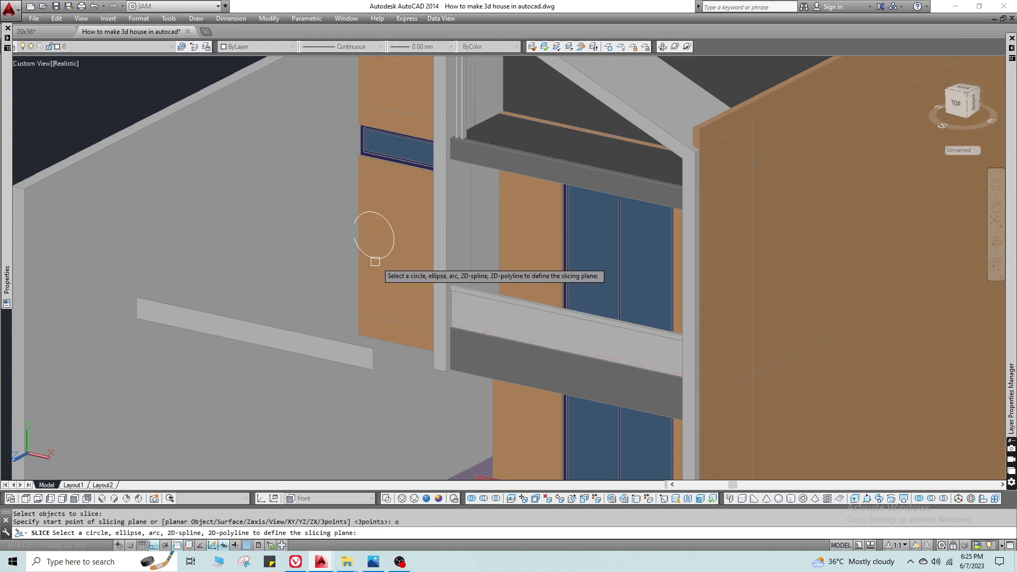
click(377, 259)
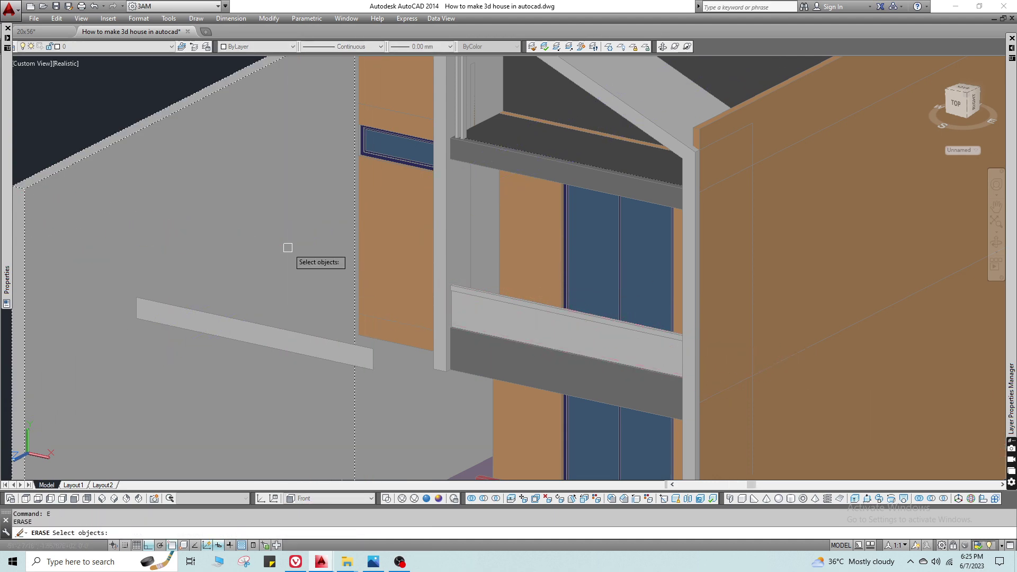
key(Escape)
scroll(288, 247, down, 5)
scroll(281, 336, up, 1)
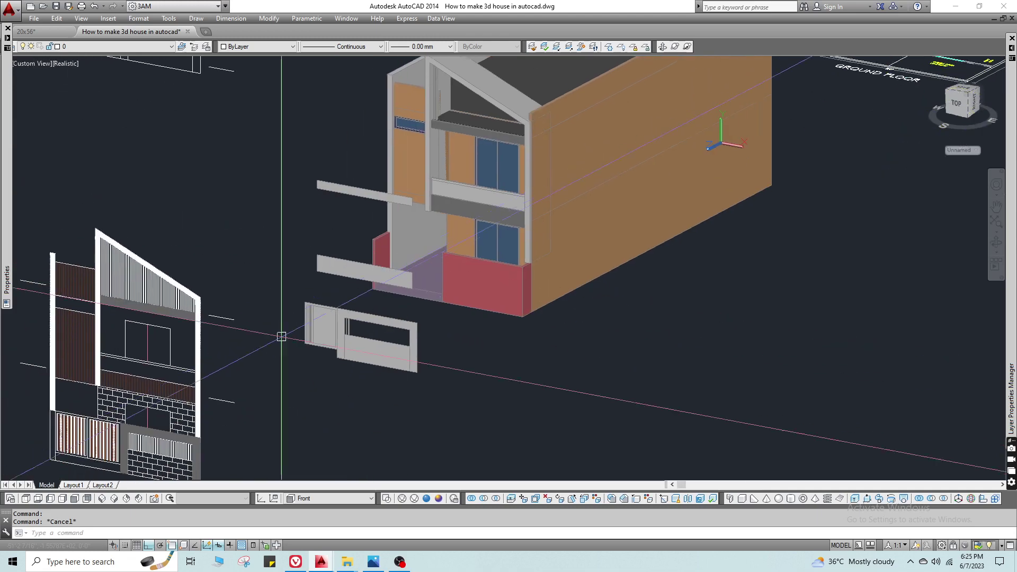
Move the left red boundary wall 4 inches sideways towards the porch.
middle_drag(281, 336, 529, 211)
scroll(313, 298, up, 6)
scroll(263, 347, down, 5)
middle_drag(665, 215, 369, 397)
scroll(363, 280, up, 6)
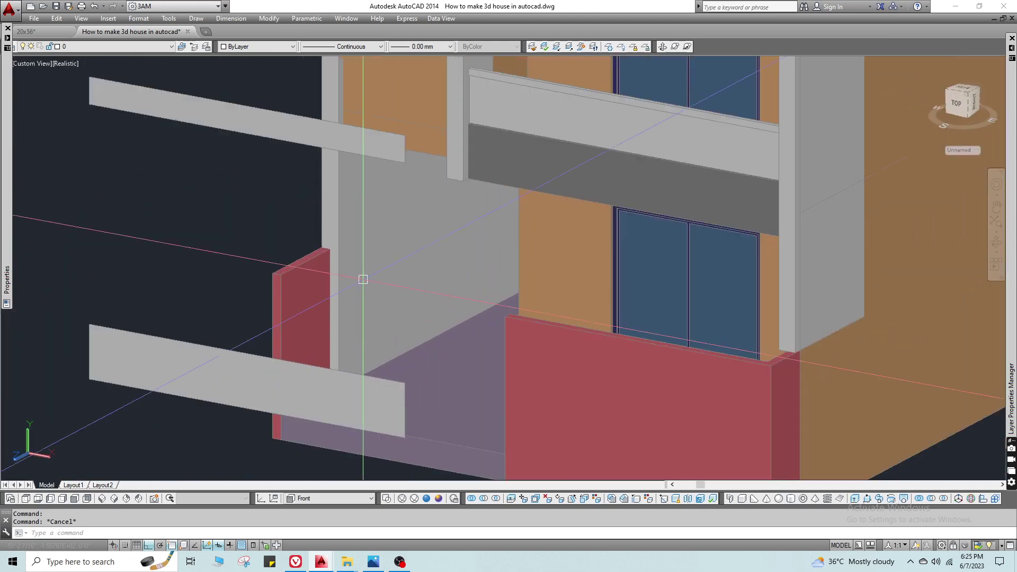
text(m)
key(Return)
click(368, 279)
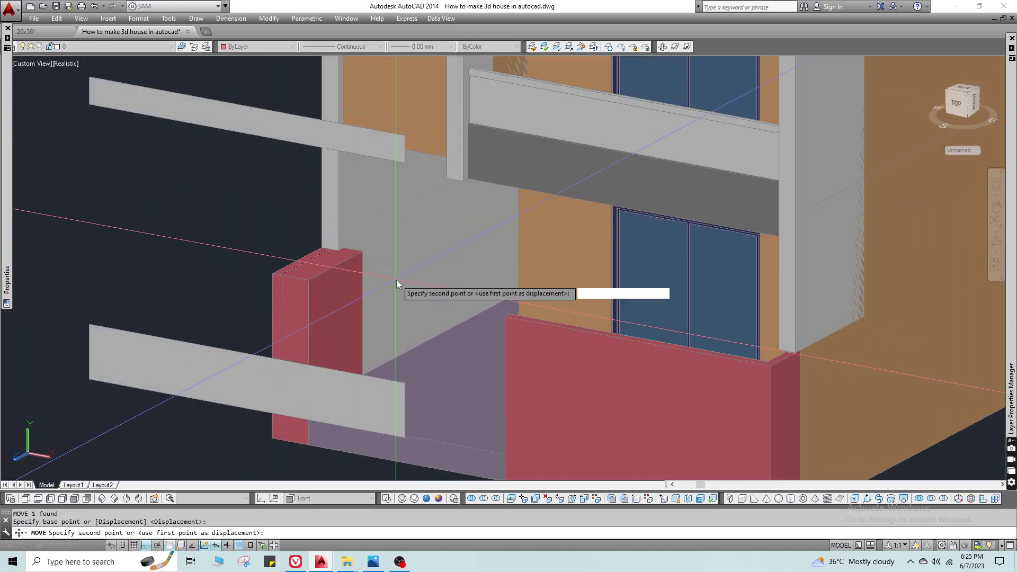
text(4)
key(Return)
key(Escape)
key(Escape)
scroll(338, 286, up, 3)
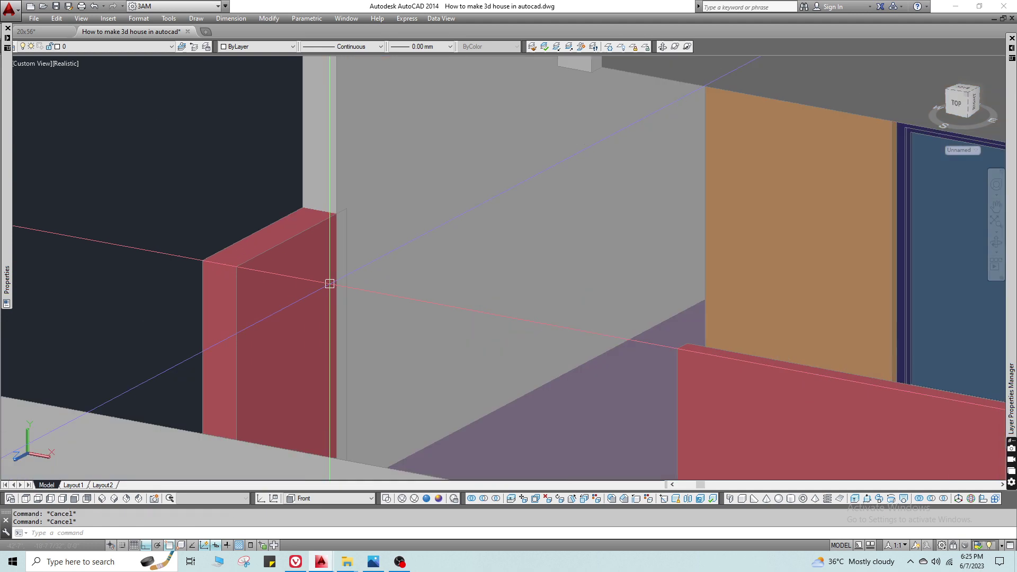
click(280, 309)
text(m)
key(Return)
click(341, 267)
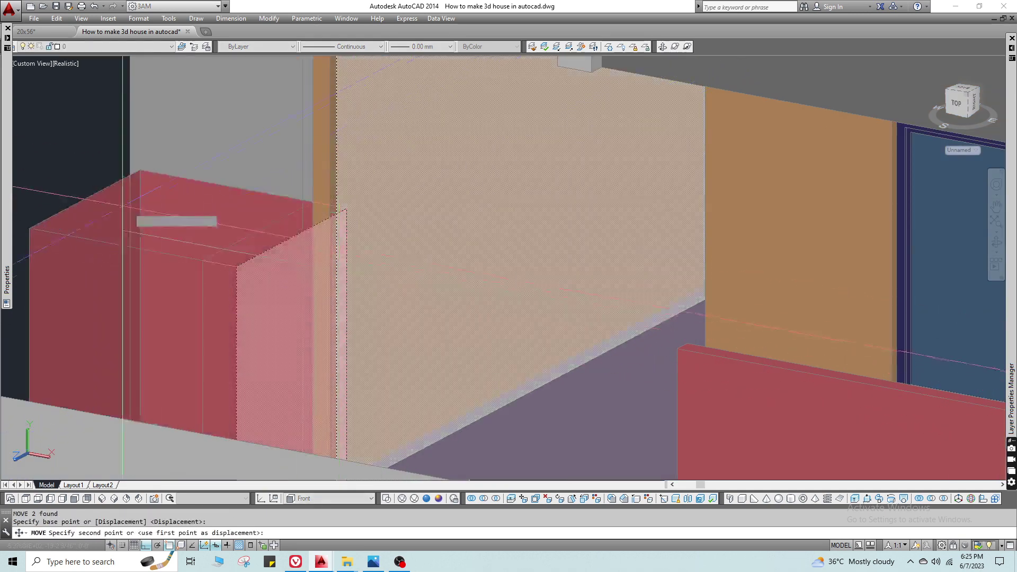
key(Escape)
key(Escape)
Copy the gray left side wall in place with displacement 0 and subtract it from the left red boundary wall.
scroll(403, 219, up, 2)
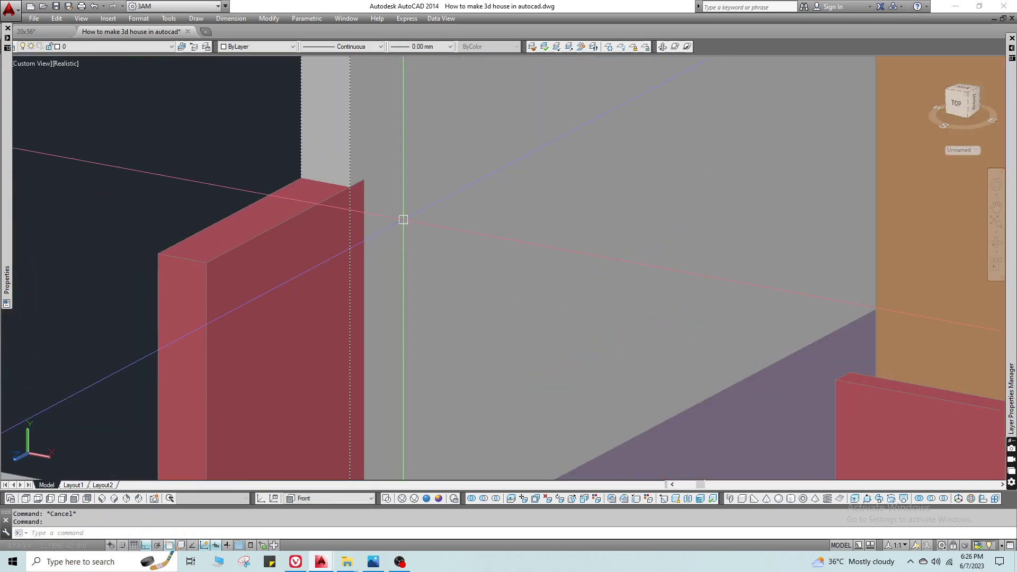
click(406, 221)
text(0)
key(Return)
key(Escape)
text(s)
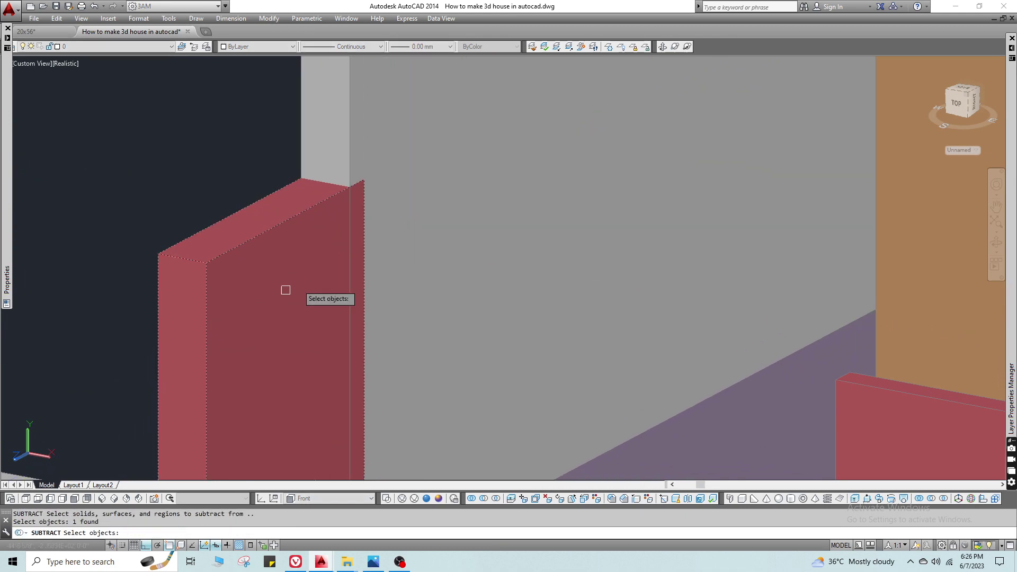
key(Escape)
key(Escape)
scroll(281, 259, down, 5)
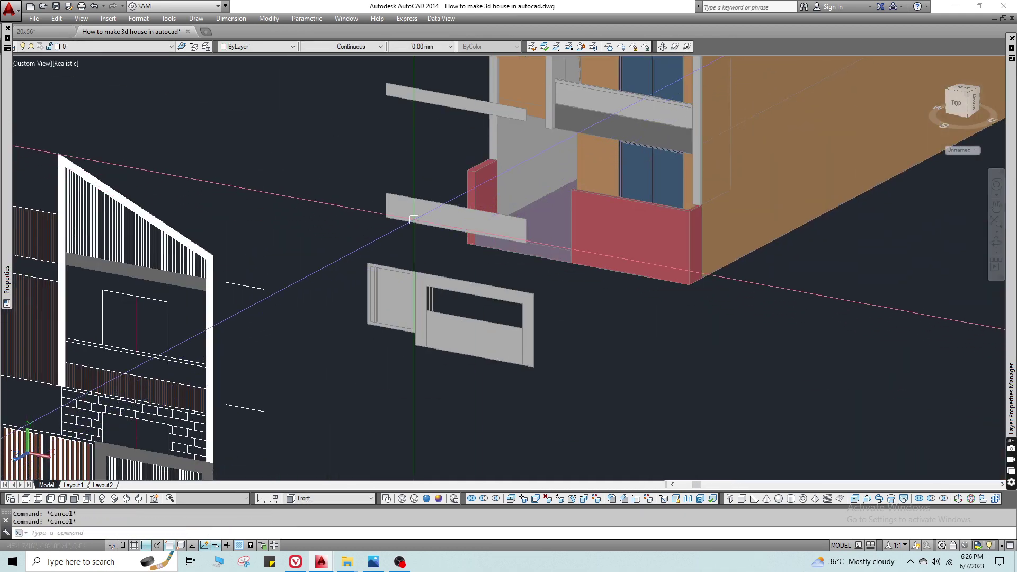
Erase the two loose horizontal bars standing in front of the house.
middle_drag(414, 220, 362, 281)
key(Return)
click(369, 146)
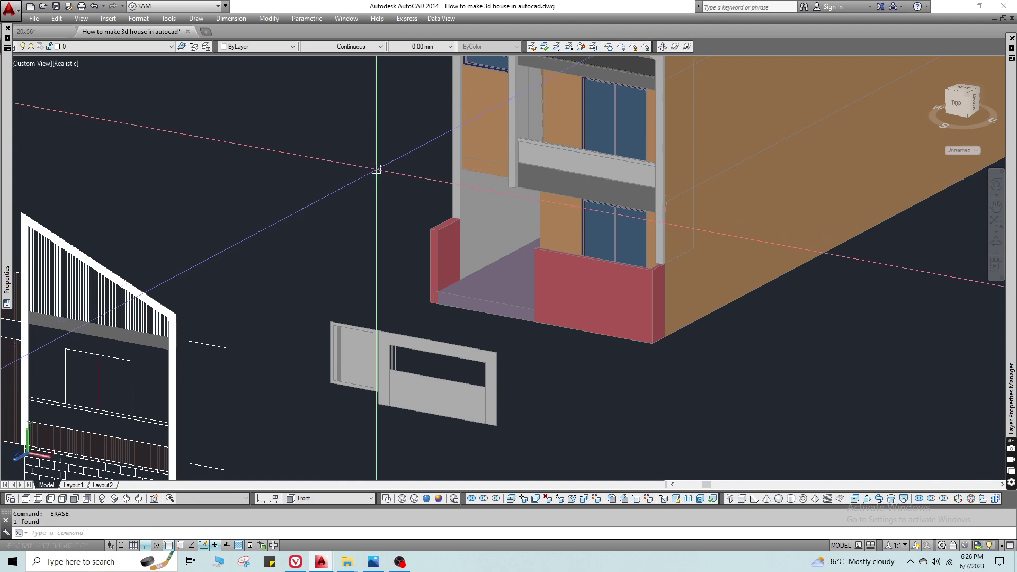
middle_drag(404, 383, 295, 290)
scroll(295, 290, down, 2)
middle_drag(412, 177, 429, 295)
key(Escape)
key(Escape)
Move the bottom face of the sloping frame's right column down to the ground edge of the side wall.
scroll(413, 214, up, 2)
shift+middle_drag(398, 243, 424, 167)
scroll(536, 297, up, 4)
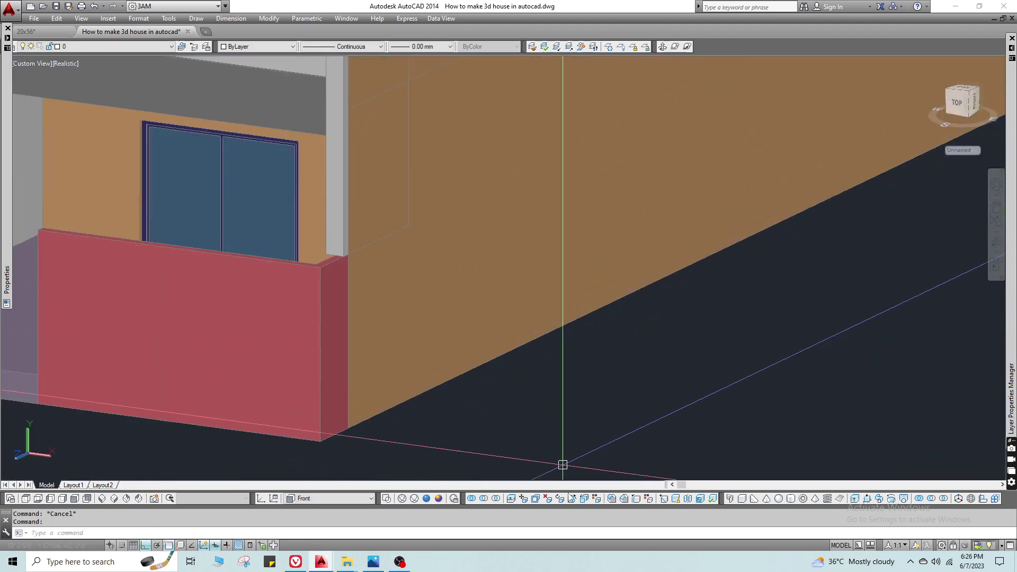
click(526, 498)
scroll(336, 318, down, 2)
scroll(347, 167, up, 3)
click(337, 159)
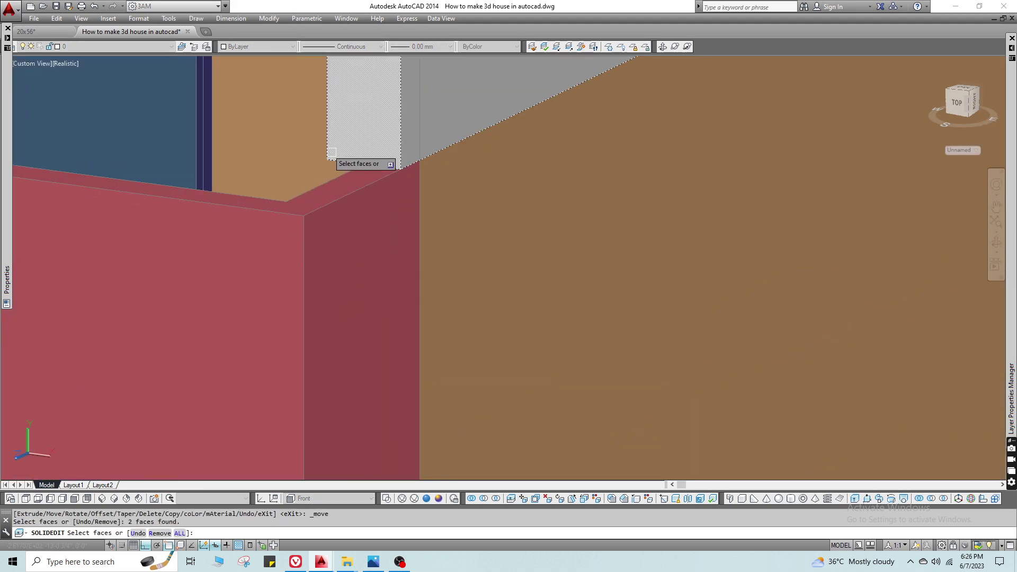
shift+click(331, 166)
key(Return)
click(327, 159)
scroll(324, 158, down, 2)
click(475, 386)
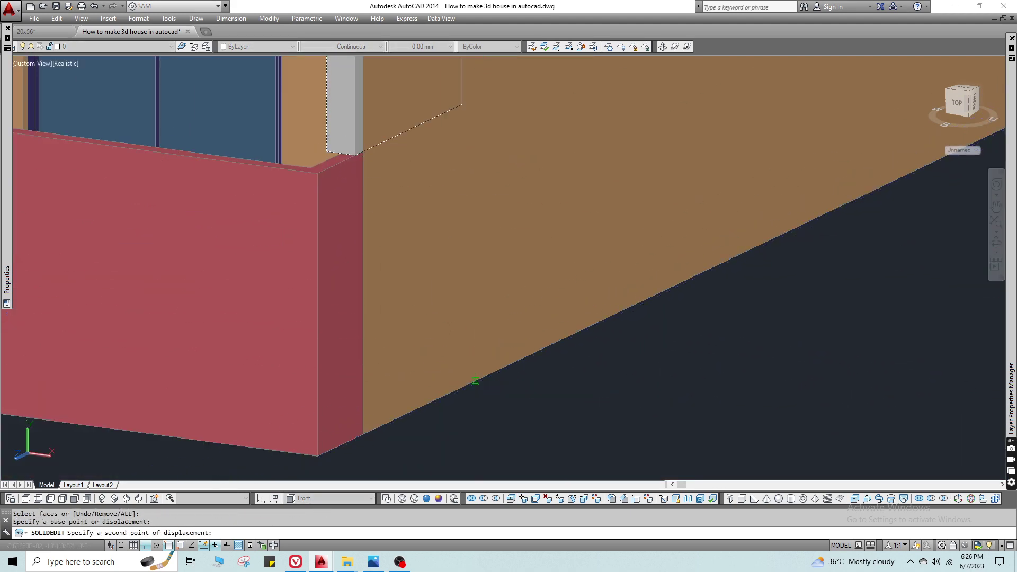
key(Escape)
scroll(395, 390, down, 2)
Copy the sloping frame and the gray left side wall in place with displacement 0.
click(378, 192)
scroll(379, 192, down, 3)
middle_drag(378, 192, 468, 350)
key(Escape)
scroll(449, 350, up, 5)
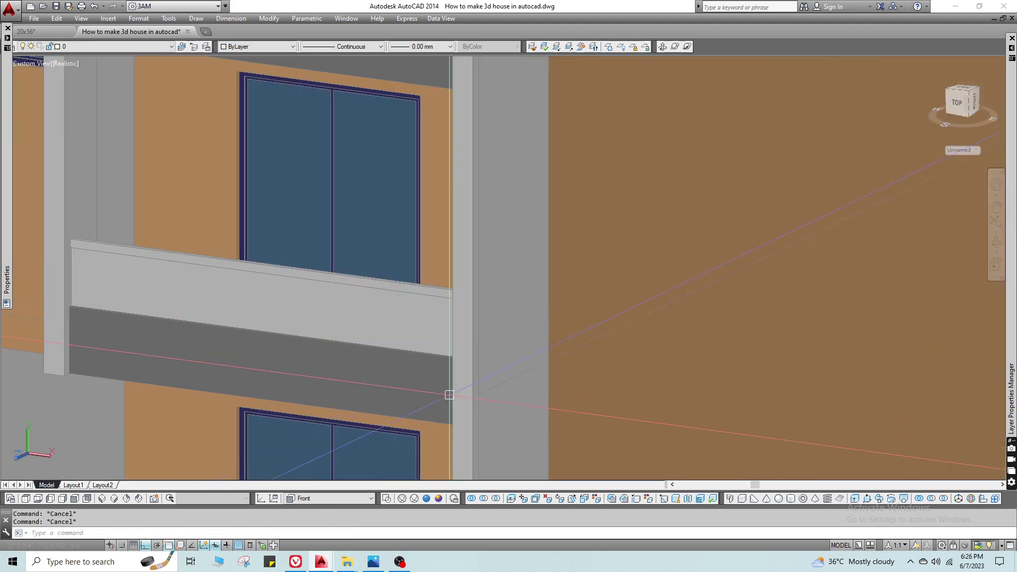
click(449, 393)
scroll(448, 393, down, 5)
shift+middle_drag(413, 305, 411, 303)
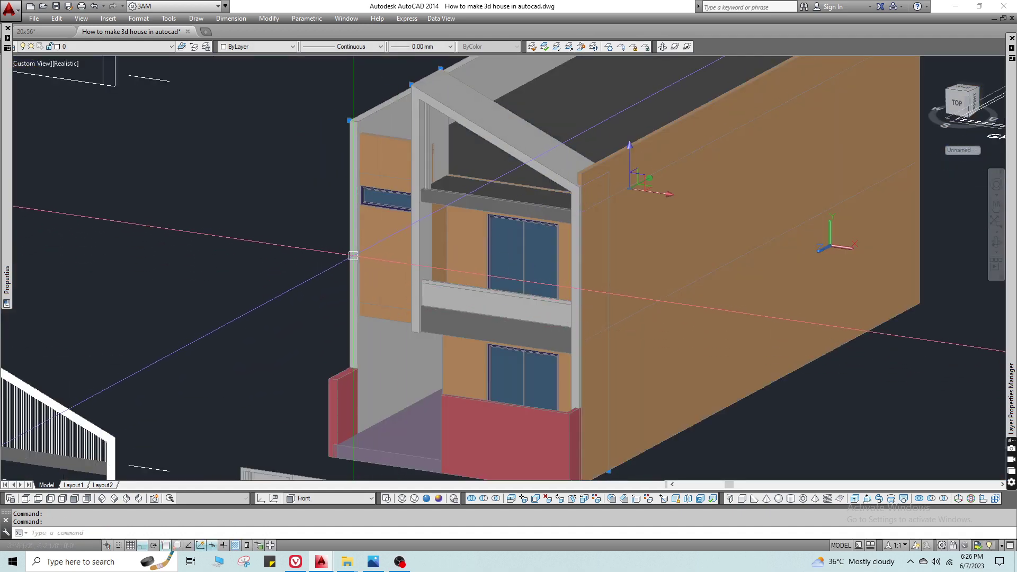
key(Return)
scroll(347, 258, down, 2)
click(332, 258)
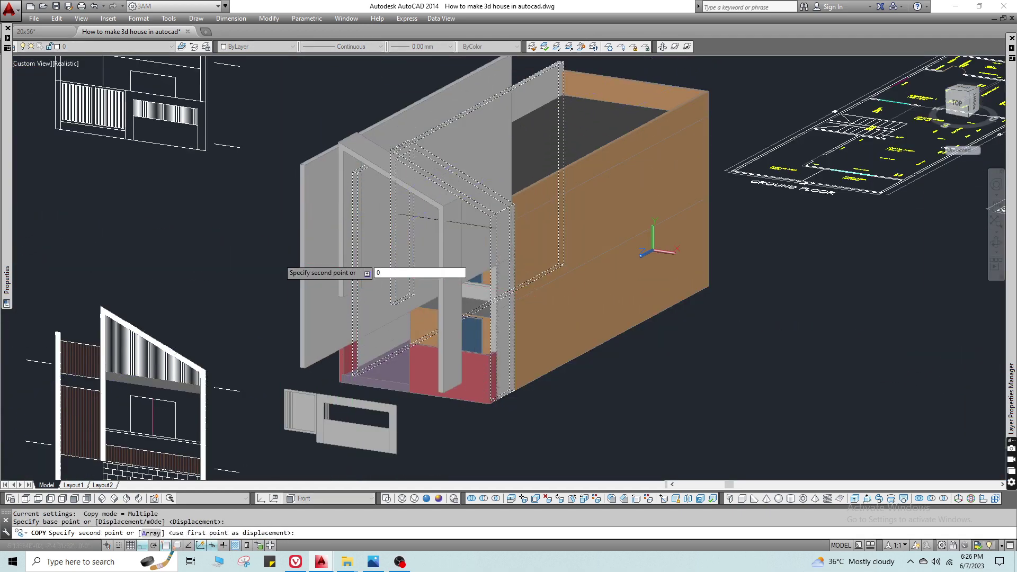
key(Return)
text(0)
key(Return)
key(Escape)
key(Escape)
scroll(510, 252, up, 4)
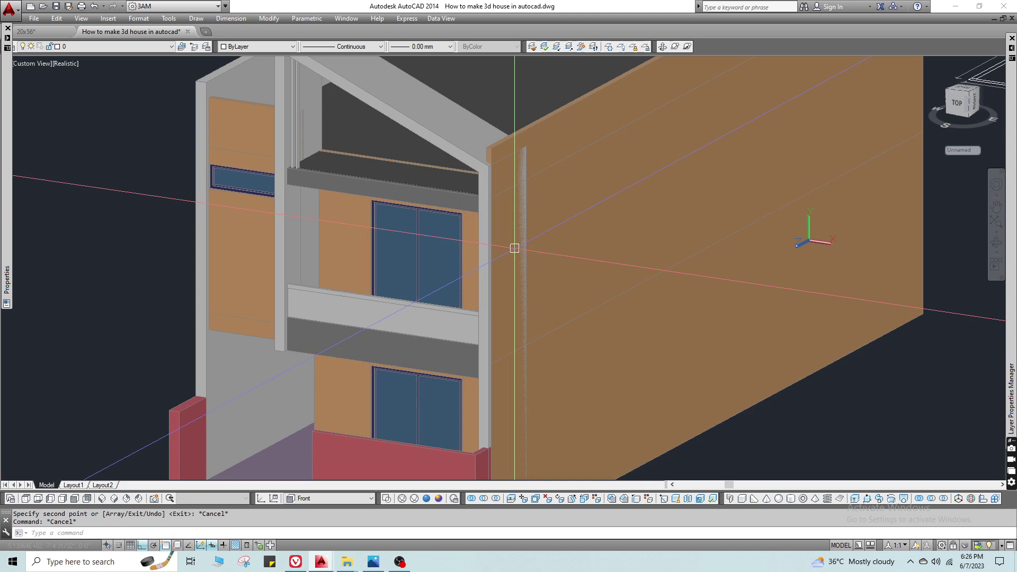
Subtract the sloping frame from the upper and lower parts of the right side wall.
text(su)
key(Return)
click(565, 201)
key(Return)
key(Return)
click(572, 375)
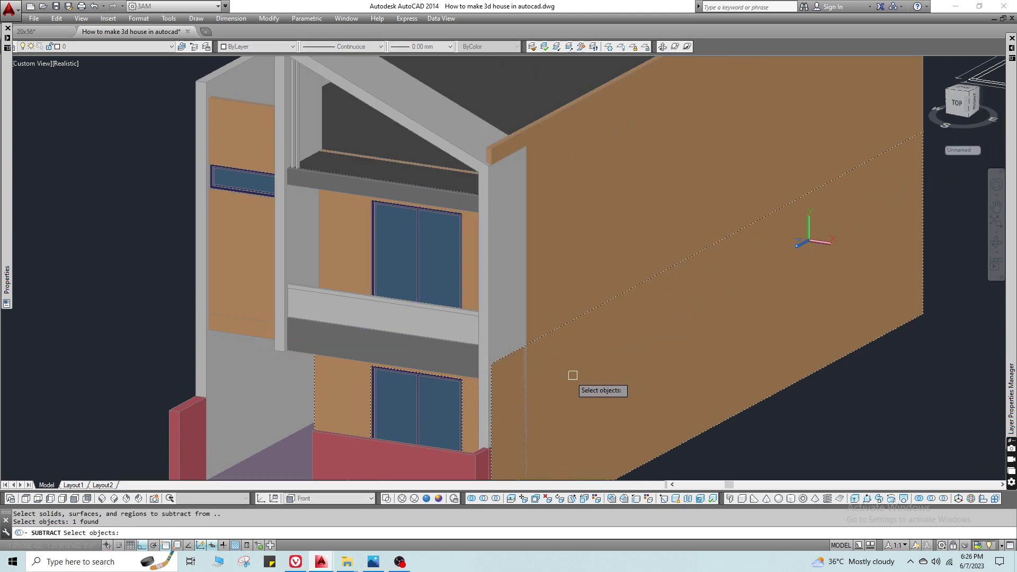
click(490, 342)
key(Return)
Subtract the gray left side wall from the upper-floor wall around the narrow window.
scroll(360, 211, down, 4)
middle_drag(360, 212, 579, 277)
scroll(546, 285, up, 3)
key(Return)
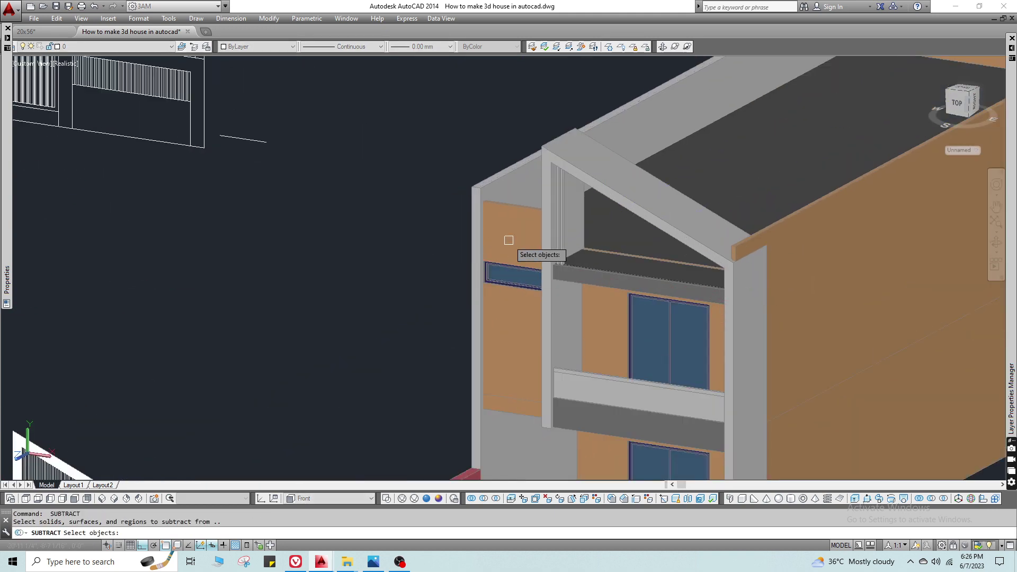
click(510, 242)
click(512, 349)
key(Return)
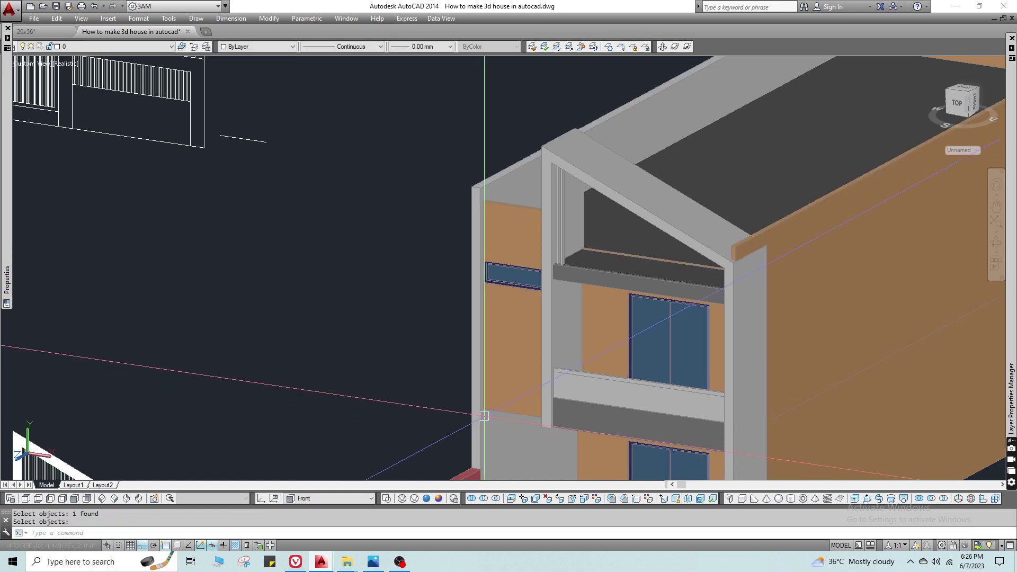
Isolate the Wallss layer to check the cut walls and restore the other layers.
scroll(480, 428, down, 5)
scroll(559, 312, up, 5)
click(559, 313)
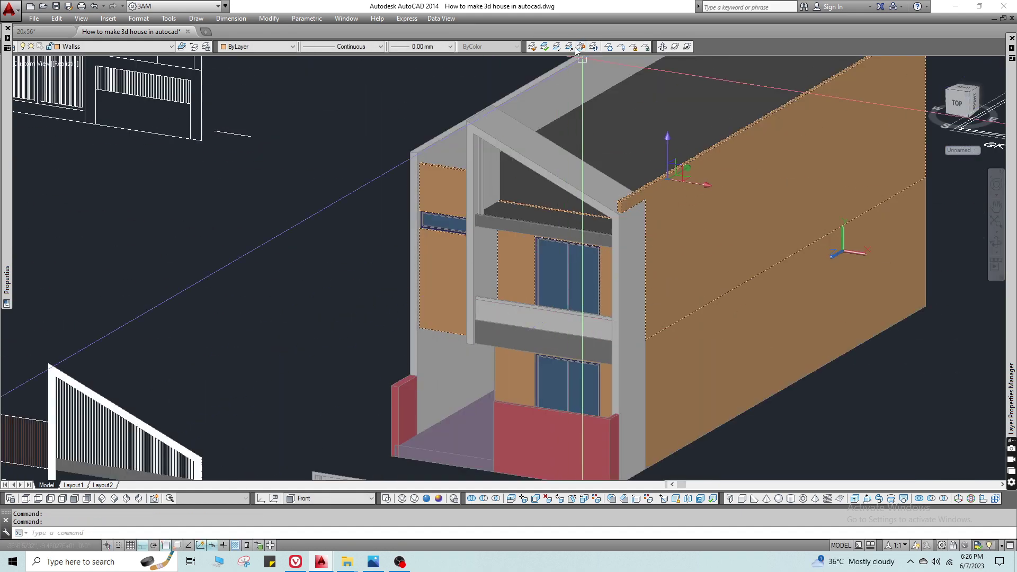
click(556, 46)
scroll(489, 287, down, 2)
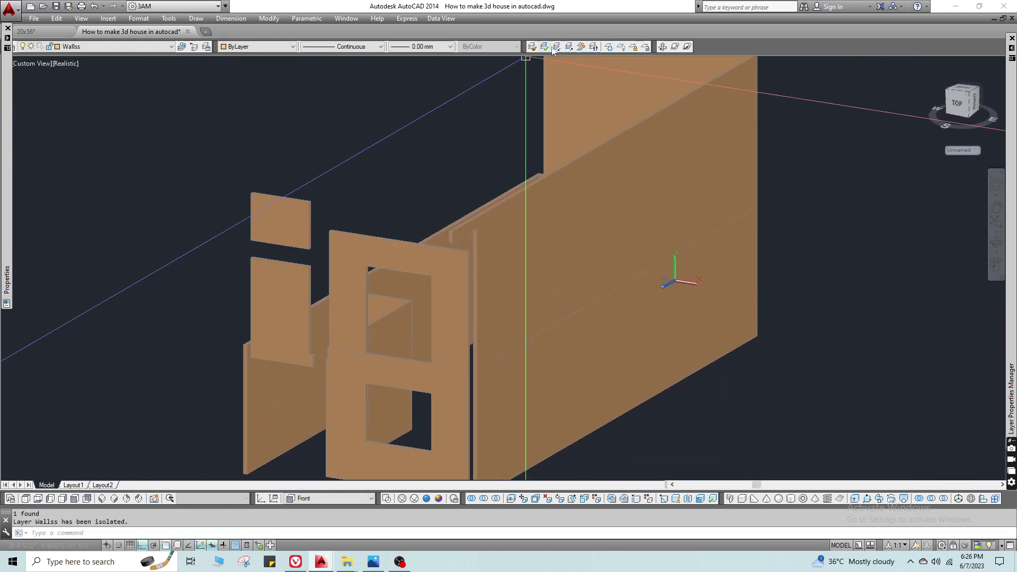
click(569, 47)
key(Escape)
Examine the sloping frame's junction with the right side wall from below and from the front.
scroll(547, 164, down, 4)
middle_drag(524, 238, 448, 471)
key(Escape)
scroll(472, 271, up, 6)
scroll(429, 223, up, 3)
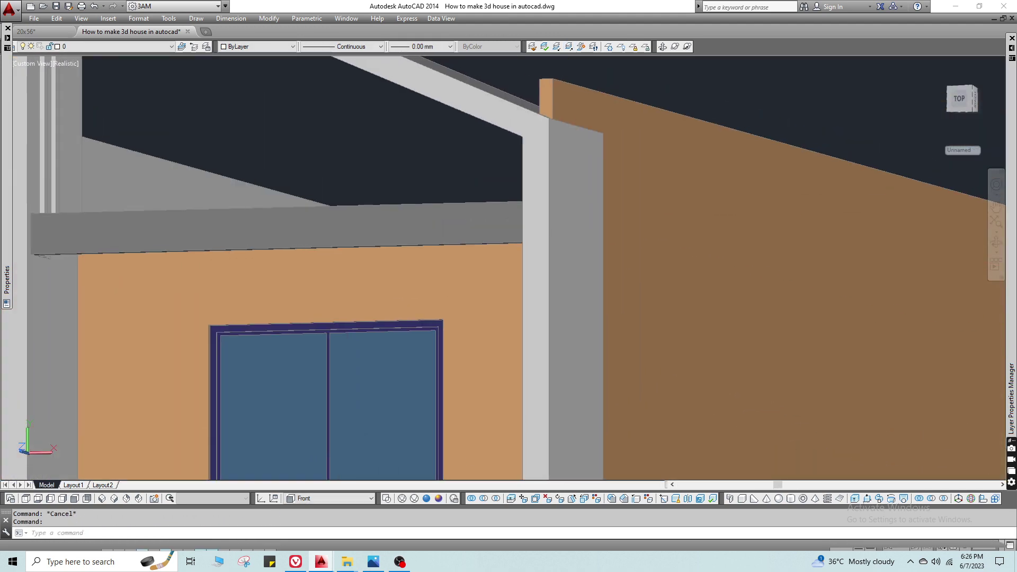
scroll(549, 160, down, 5)
shift+middle_drag(548, 161, 562, 302)
middle_drag(561, 302, 520, 148)
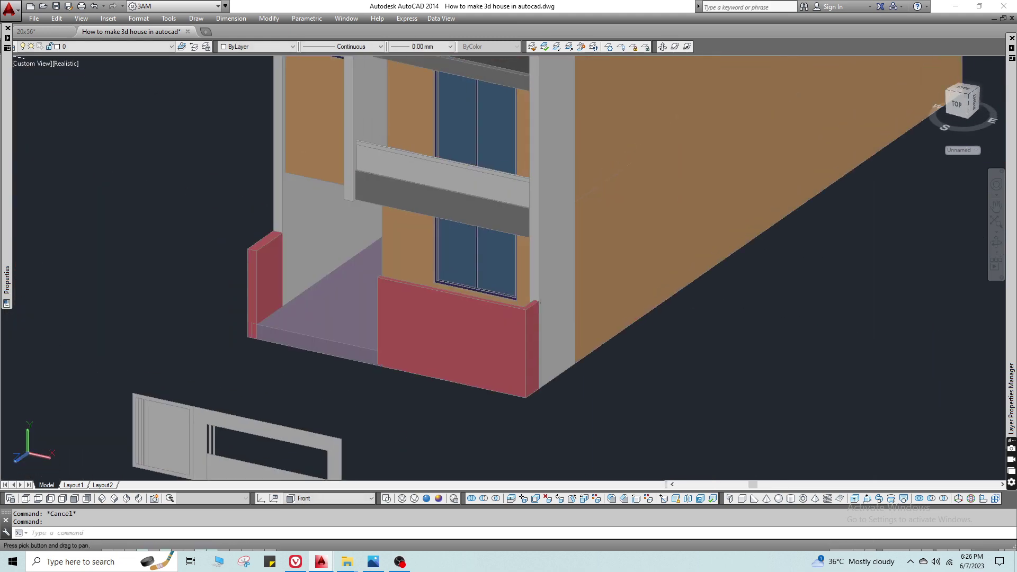
text(sl)
key(Return)
middle_drag(591, 98, 430, 335)
scroll(431, 335, up, 5)
key(Escape)
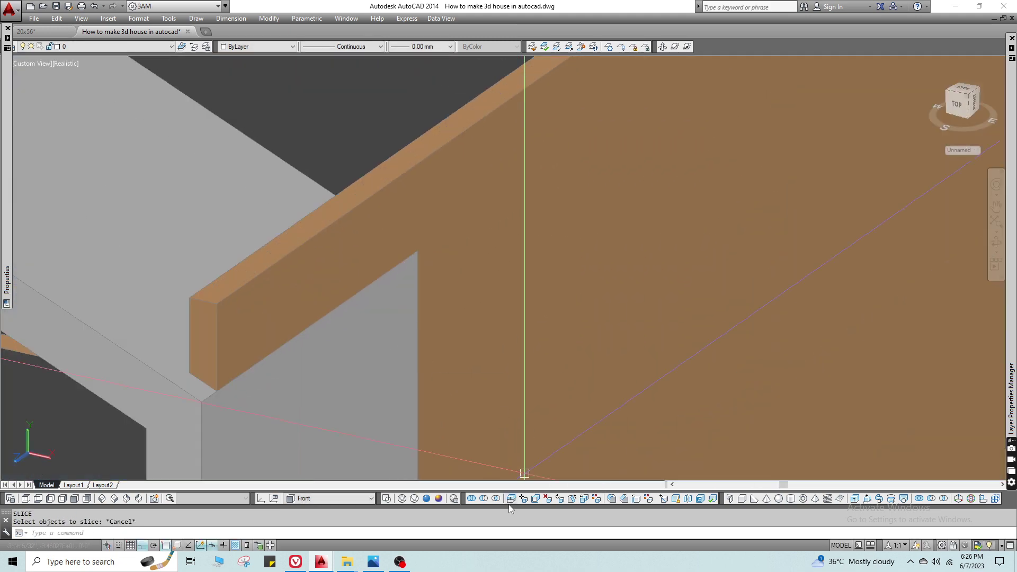
Move the projecting end face of the brown side wall back so it sits flush with the gray wall's edge.
click(526, 501)
scroll(328, 358, up, 5)
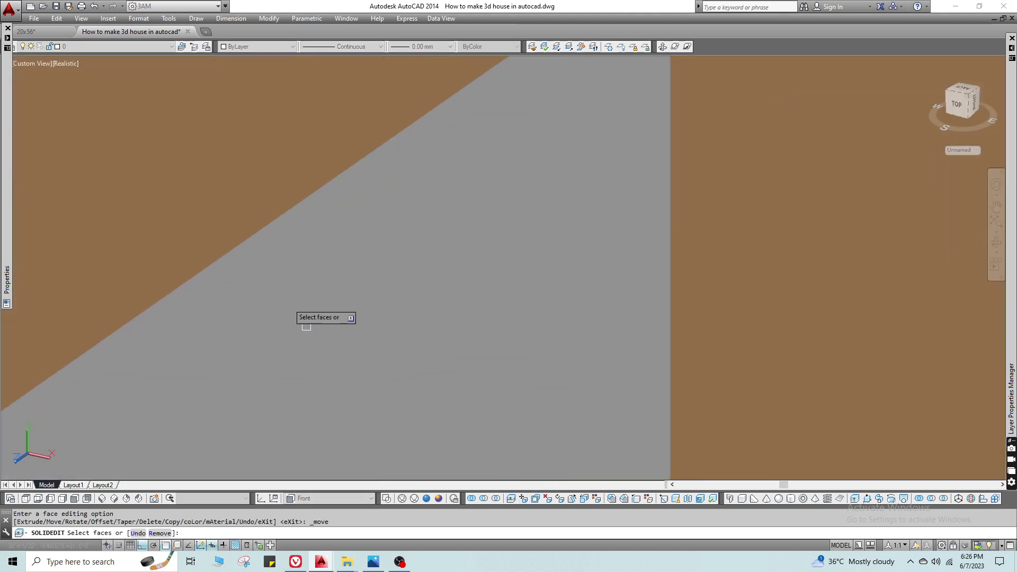
double_click(200, 256)
shift+click(199, 256)
scroll(281, 350, down, 5)
key(Return)
click(147, 421)
click(347, 278)
text(m)
key(Return)
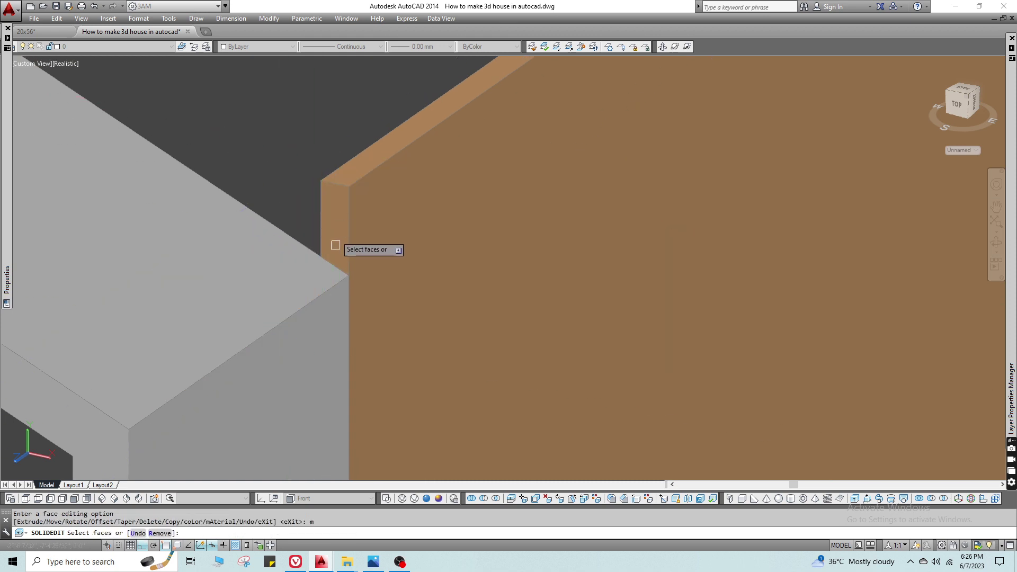
key(Escape)
Try to sketch a rectangle from the top corner of the brown wall's end.
text(rec)
key(Return)
click(320, 180)
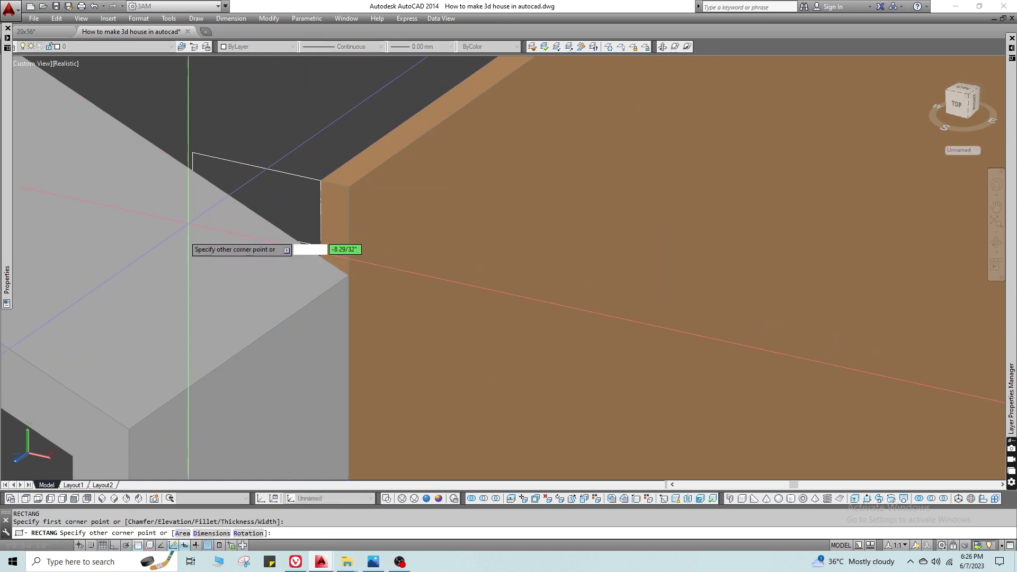
click(185, 276)
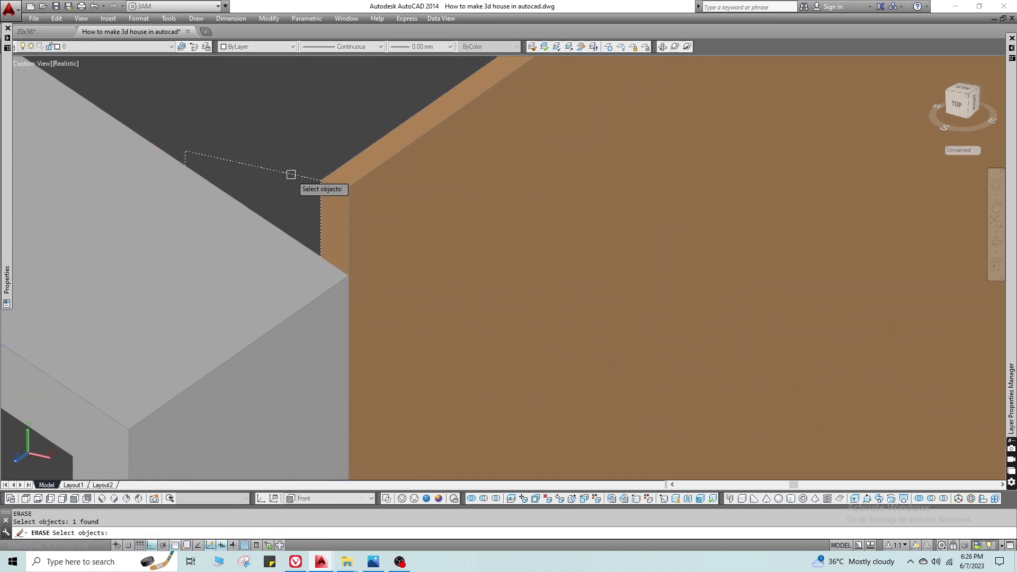
key(Escape)
key(Escape)
Array copies of the vertical slat across the sloping frame's opening at equal spacing.
scroll(508, 211, down, 8)
scroll(463, 281, up, 10)
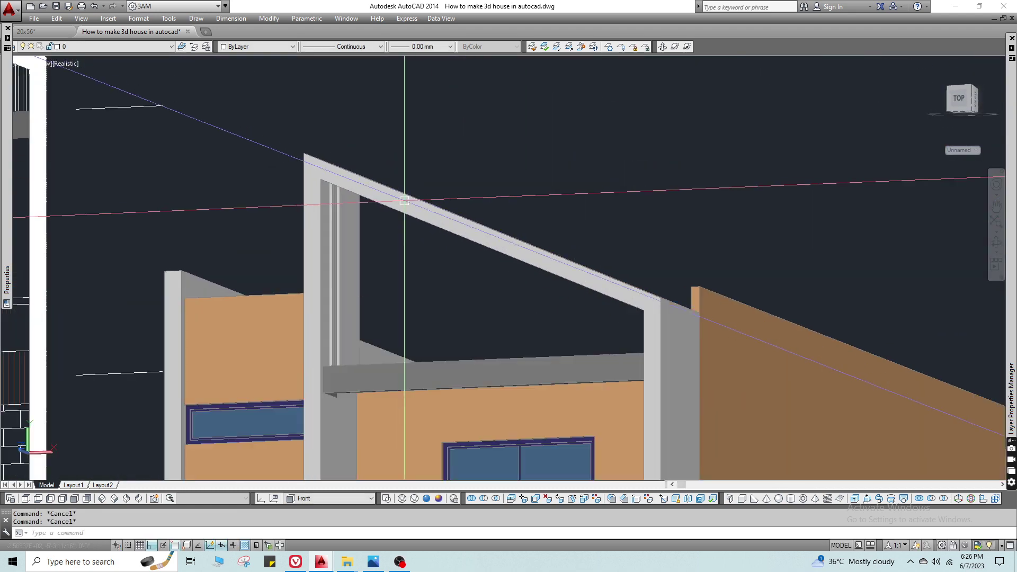
scroll(367, 212, up, 2)
click(325, 229)
scroll(315, 228, up, 8)
text(co)
key(Return)
click(320, 229)
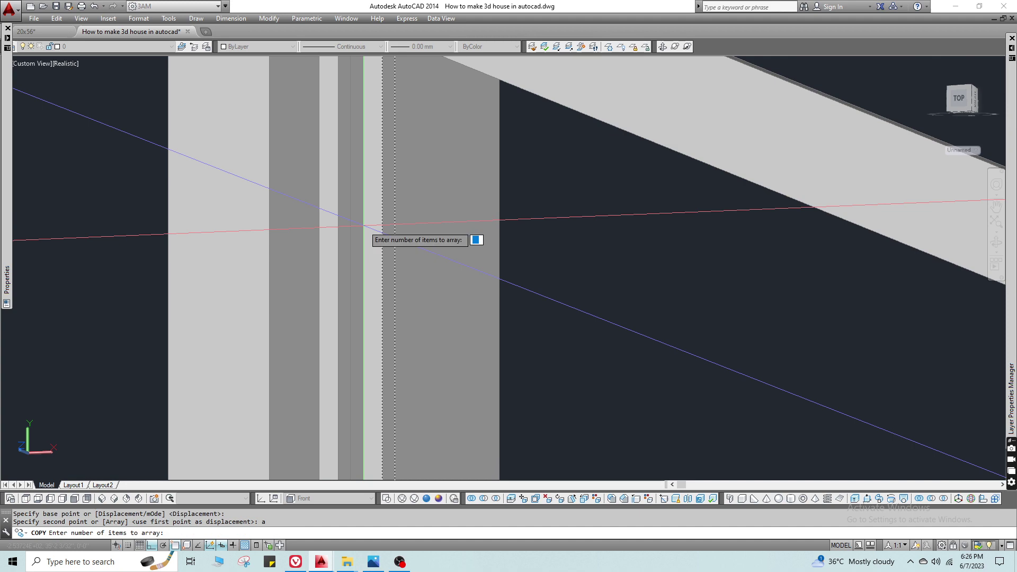
key(Return)
click(352, 220)
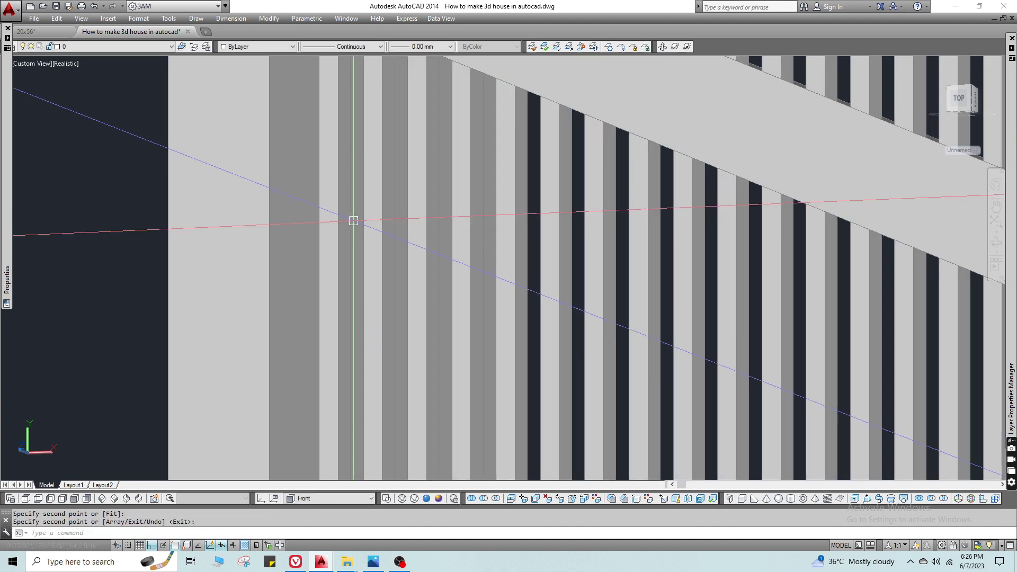
key(Return)
scroll(496, 225, down, 5)
key(Escape)
scroll(497, 178, up, 5)
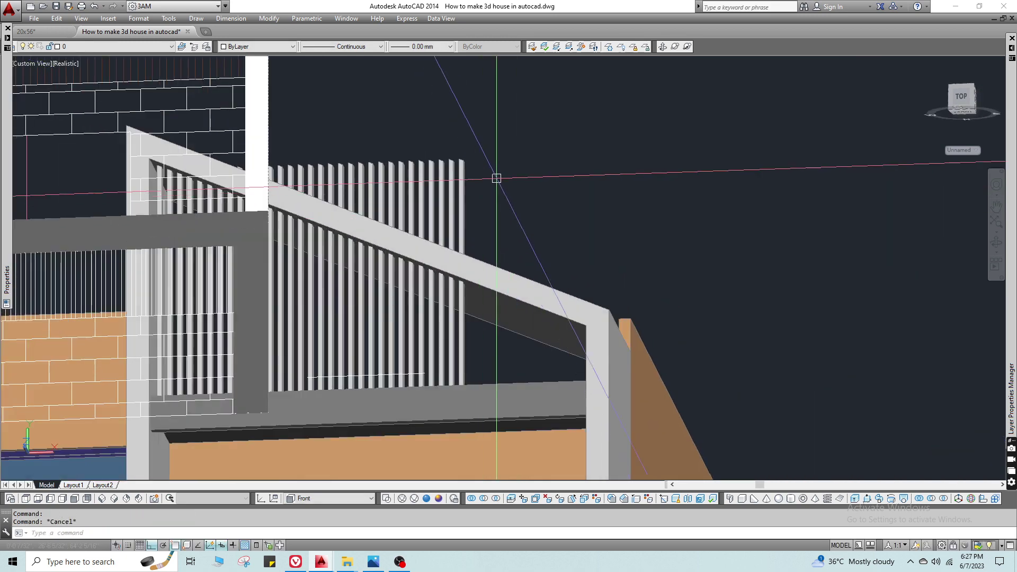
Copy the slats at the row's right end to continue the row up to the frame's right post.
click(613, 151)
click(364, 165)
shift+middle_drag(448, 205, 417, 206)
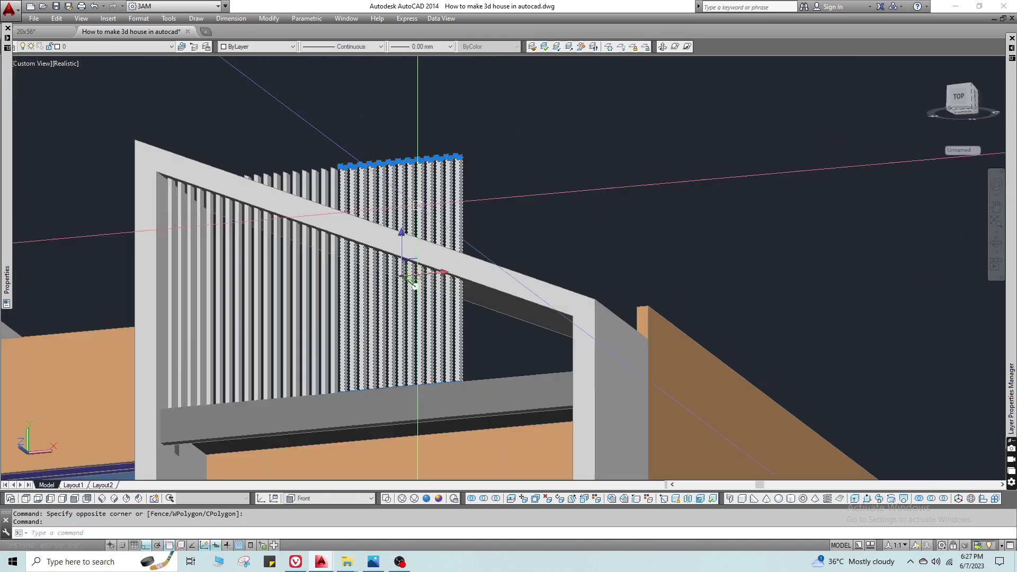
scroll(384, 231, up, 5)
text(co)
key(Return)
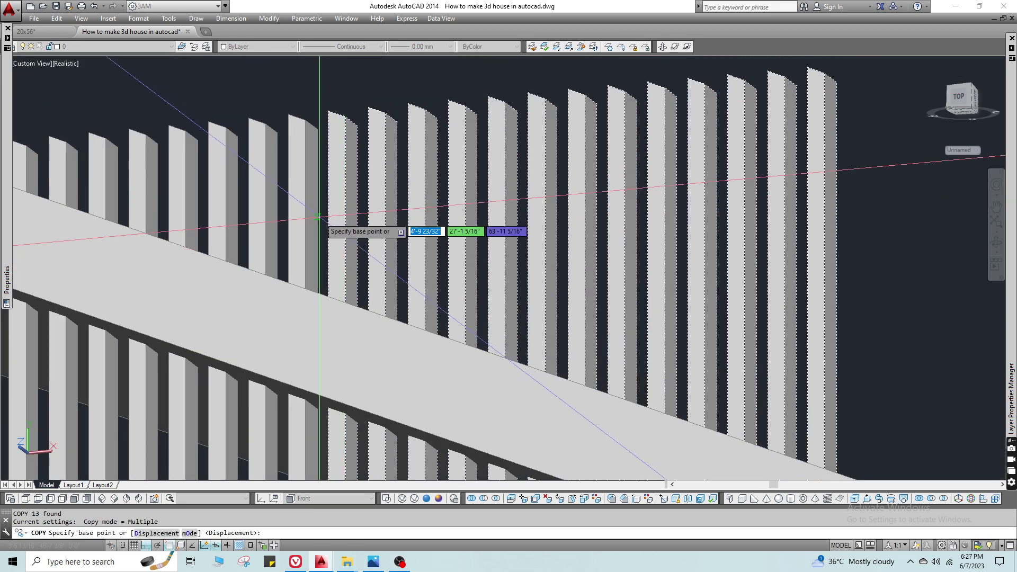
click(319, 217)
middle_drag(800, 223, 477, 246)
click(736, 198)
scroll(653, 223, down, 4)
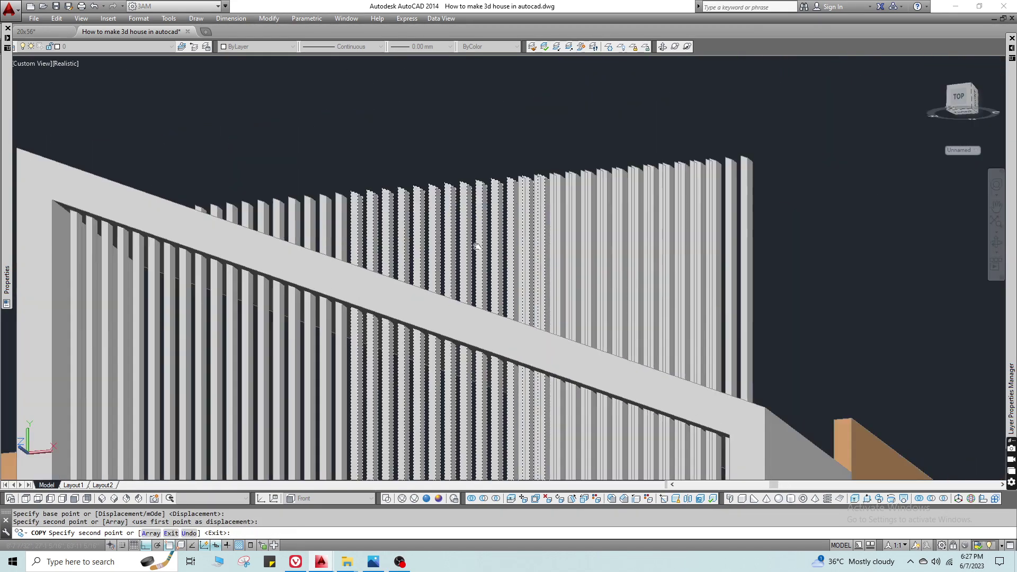
scroll(477, 247, down, 5)
key(Escape)
key(Escape)
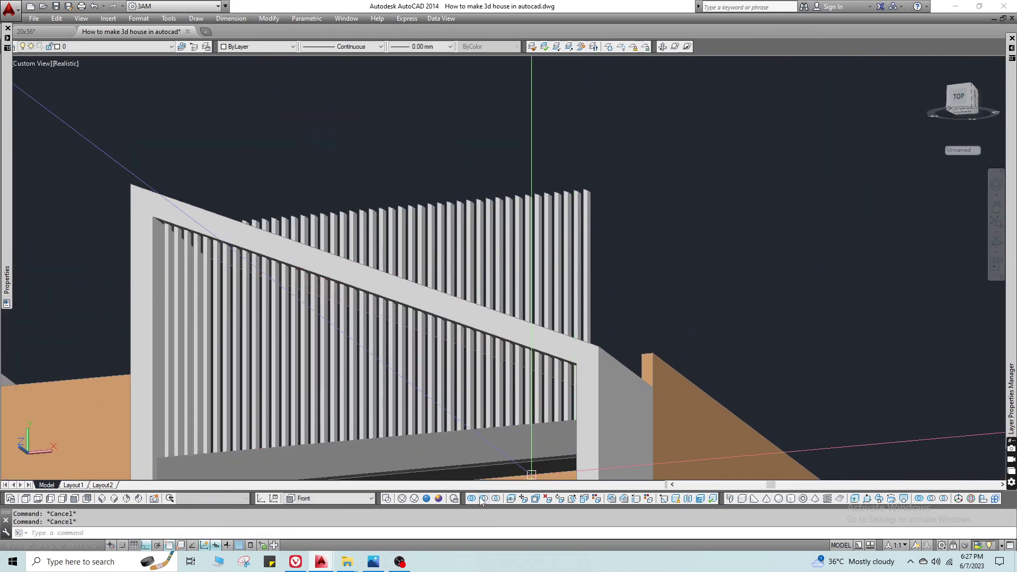
Try to union all the slats into one solid, leaving the sloping frame out of the selection.
click(615, 296)
click(120, 168)
shift+click(140, 199)
key(Return)
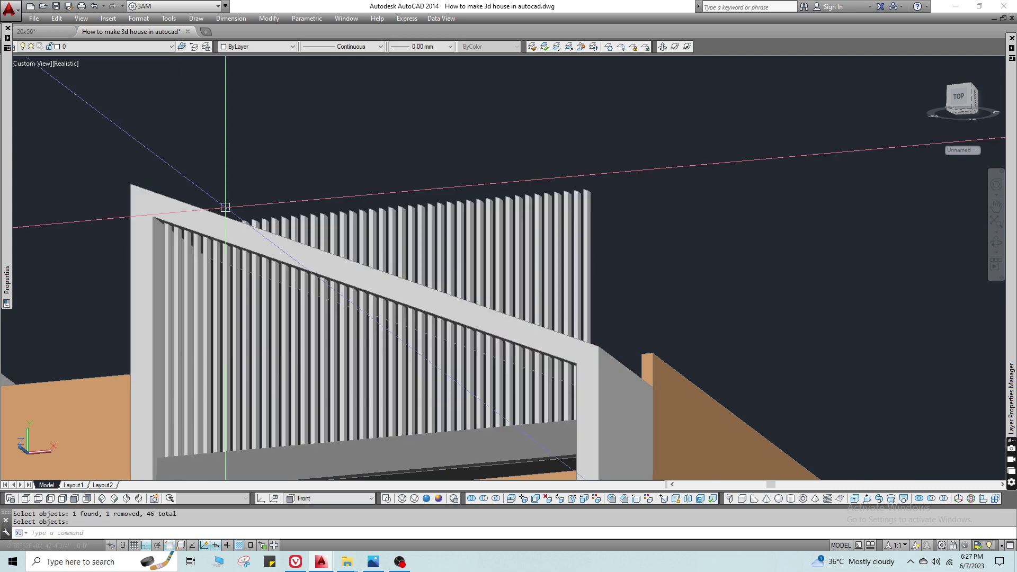
key(ctrl+z)
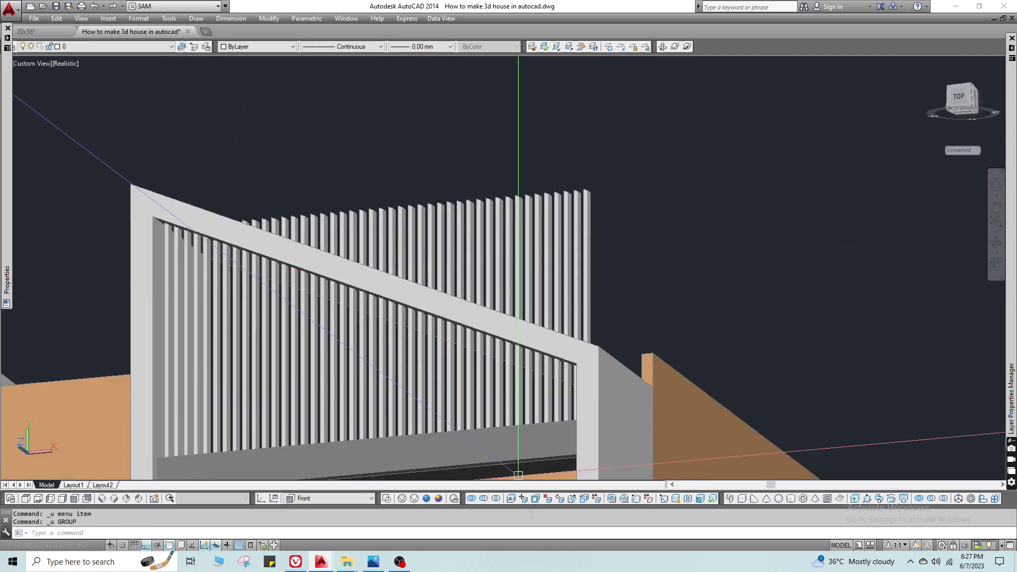
click(472, 498)
click(637, 294)
click(99, 189)
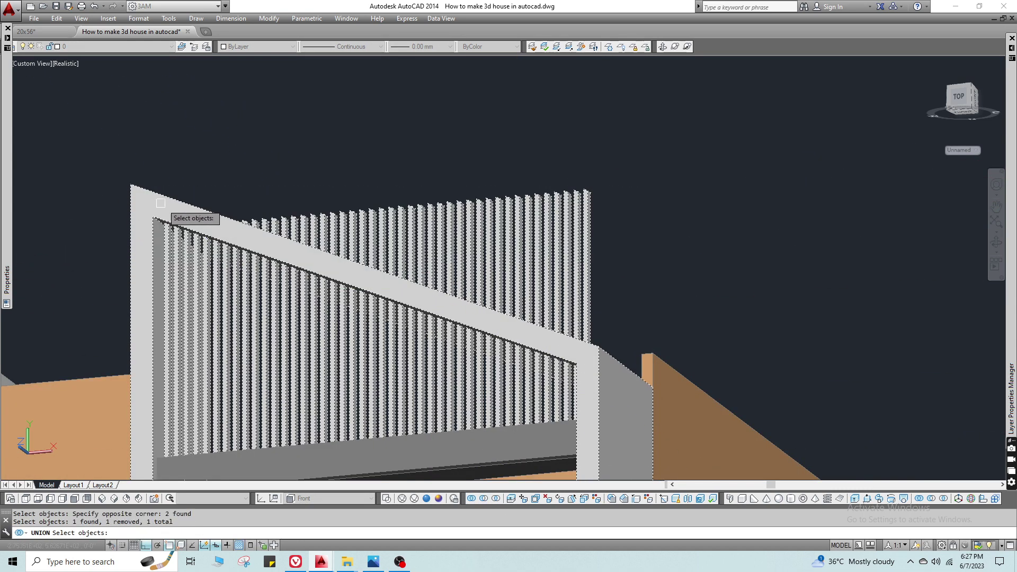
shift+click(144, 173)
shift+click(152, 205)
key(Return)
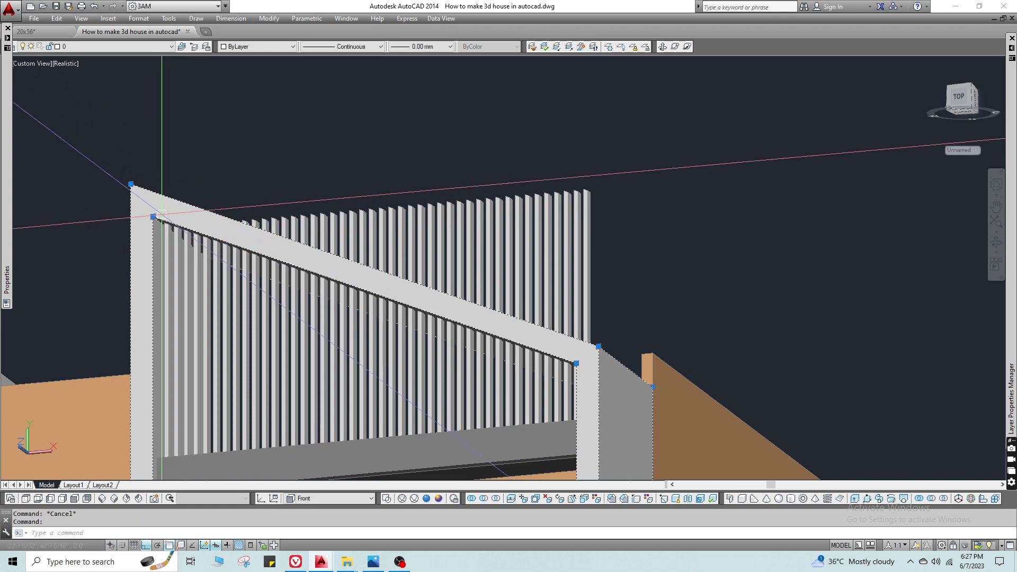
Undo the test erase, the slat union and the copying of the extra slats.
text(e)
key(Return)
click(155, 214)
click(185, 213)
key(ctrl+z)
shift+middle_drag(286, 332, 286, 332)
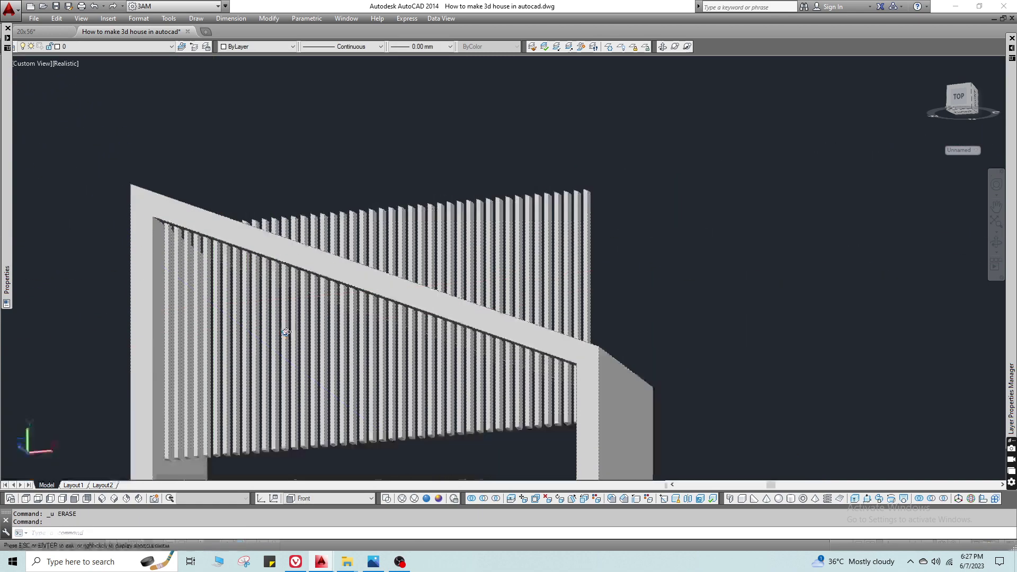
key(ctrl+z)
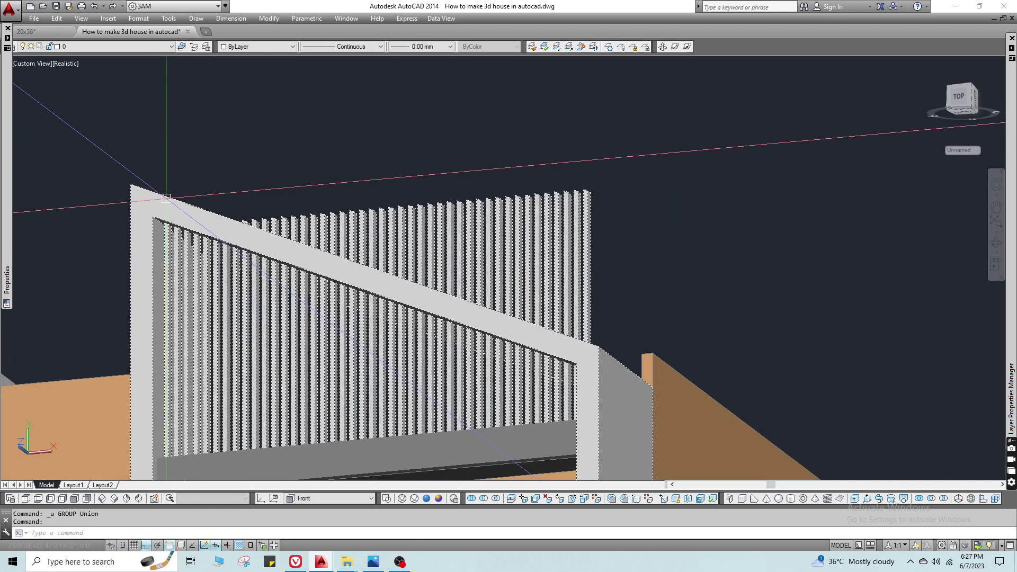
key(ctrl+z)
key(ctrl+z)
key(ctrl+z)
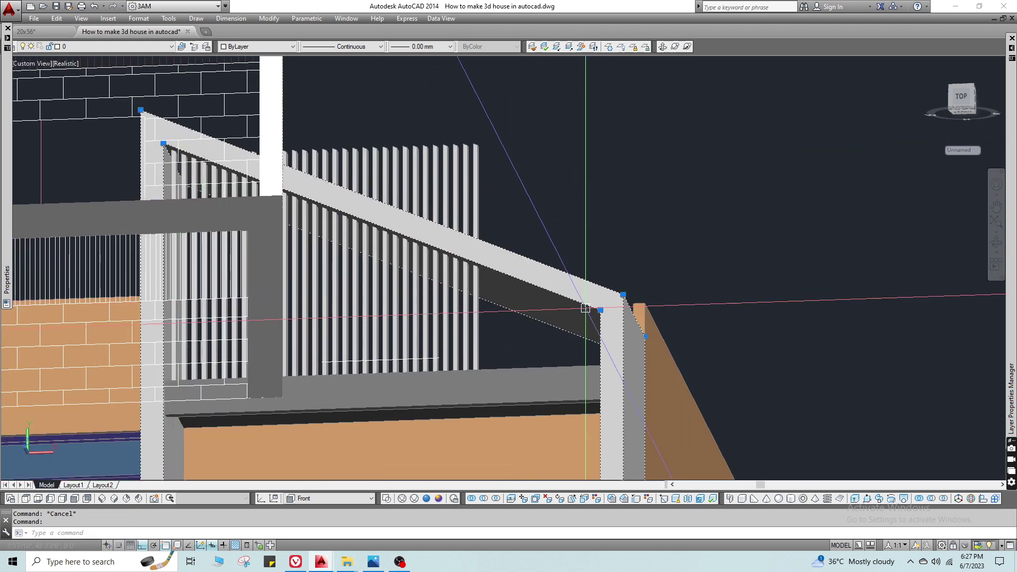
scroll(586, 307, down, 5)
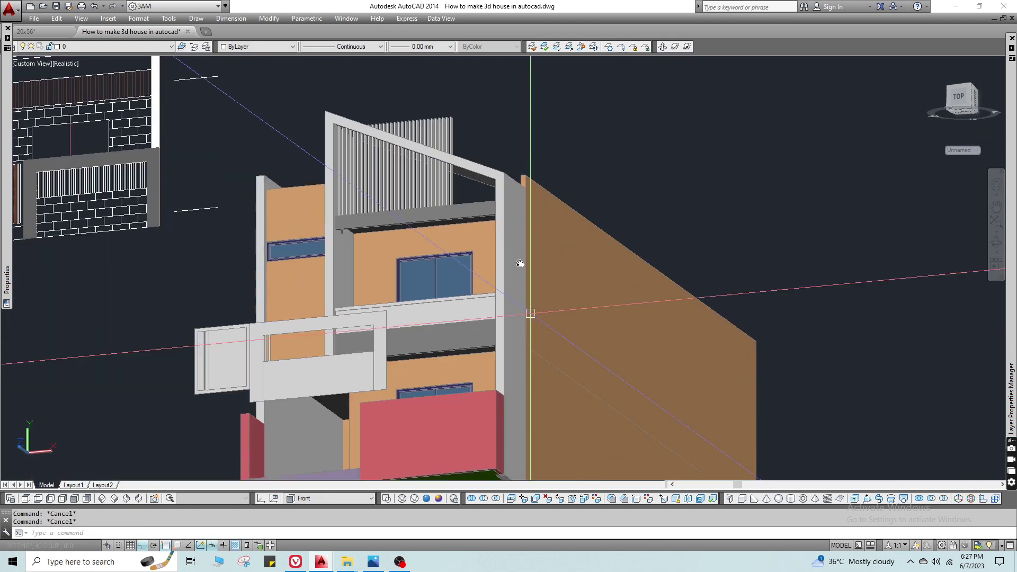
middle_drag(490, 154, 484, 229)
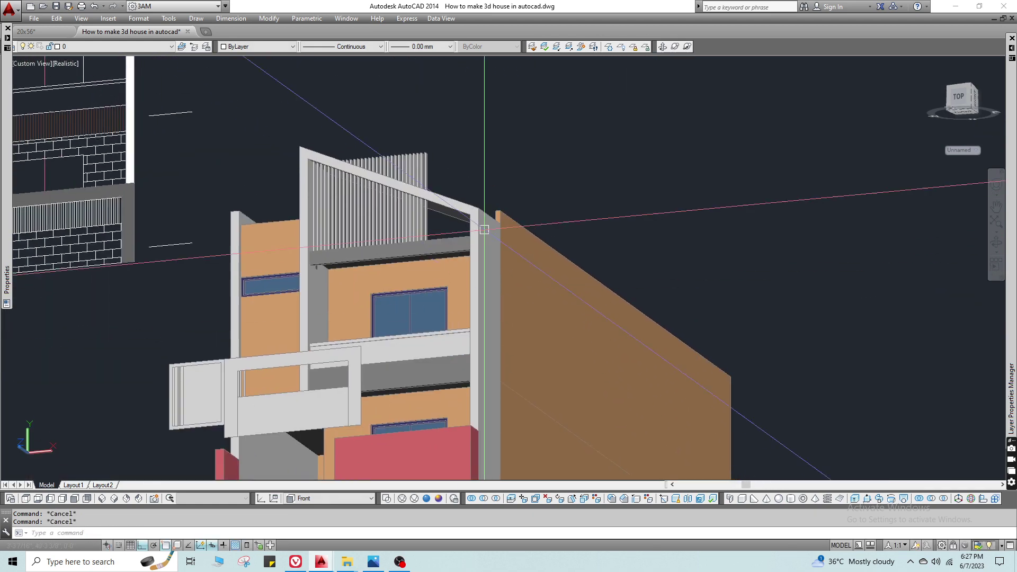
scroll(485, 230, up, 3)
click(458, 184)
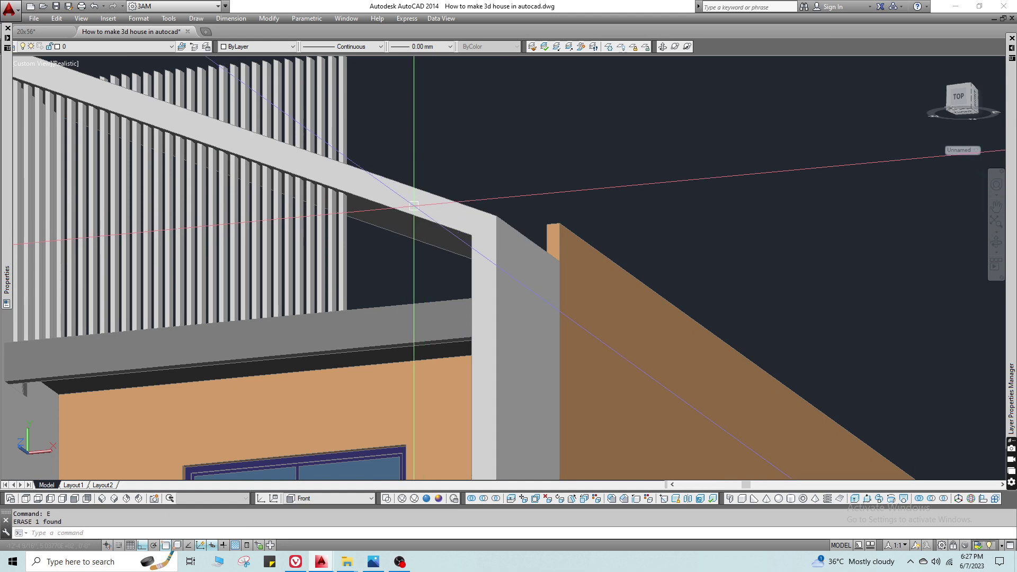
key(ctrl+z)
Union the arrayed slats into one solid, excluding the sloping frame from the selection.
text(co)
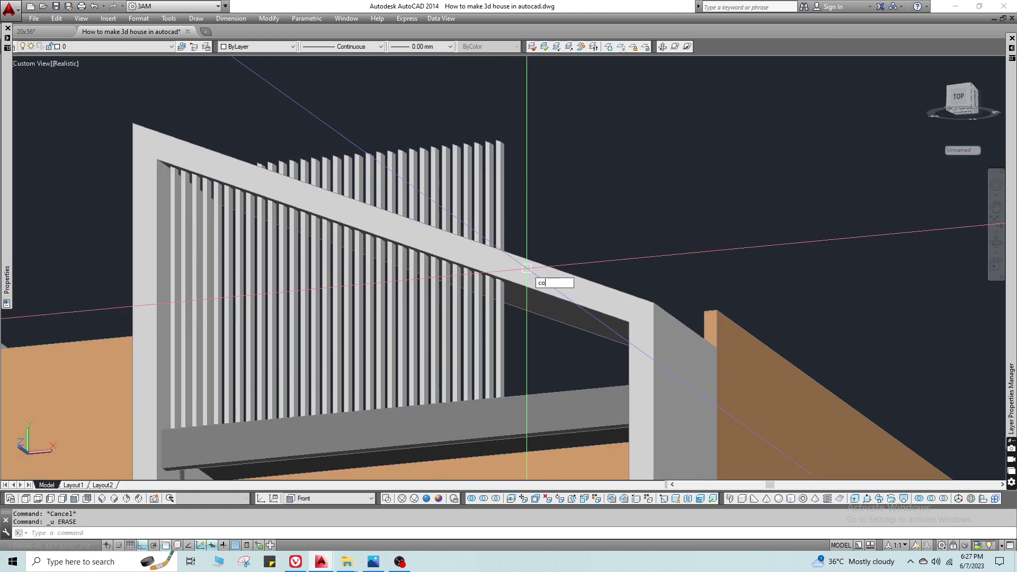
shift+click(409, 225)
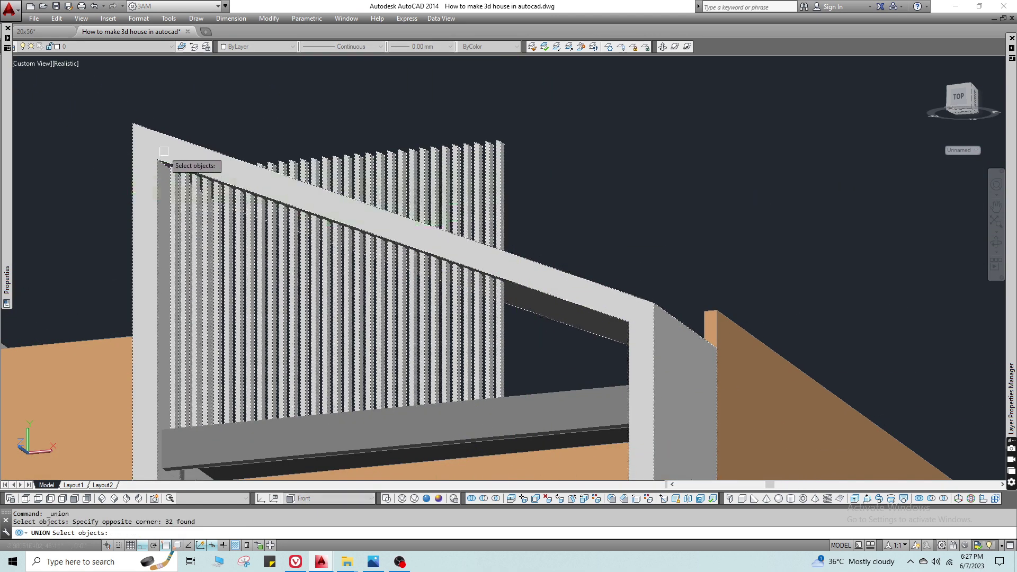
key(Return)
Slice the slat solid along the frame's sloping underside and remove the part above the frame.
scroll(173, 162, up, 2)
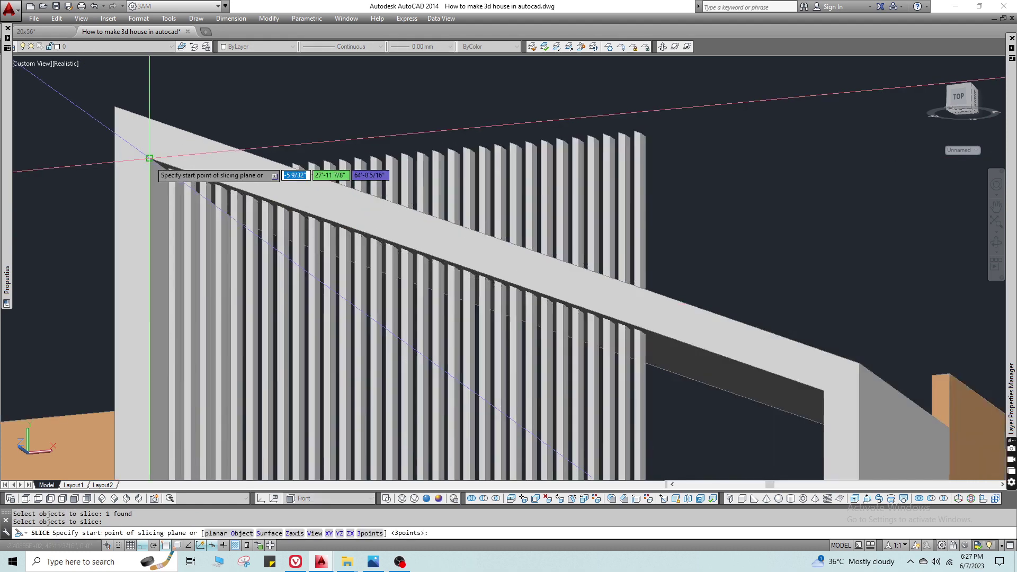
click(545, 289)
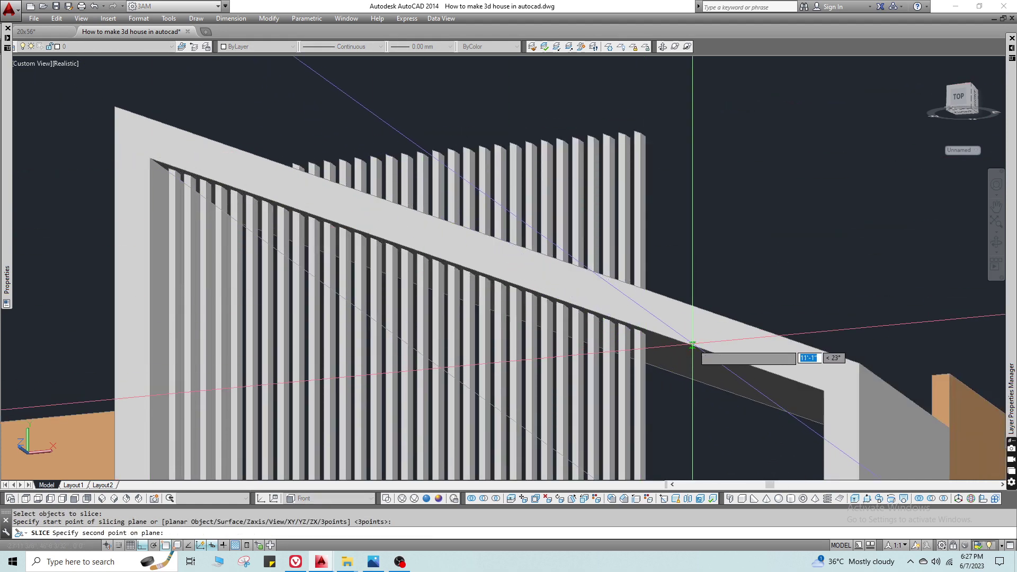
click(692, 345)
key(Escape)
key(Escape)
scroll(509, 174, down, 5)
scroll(477, 223, up, 6)
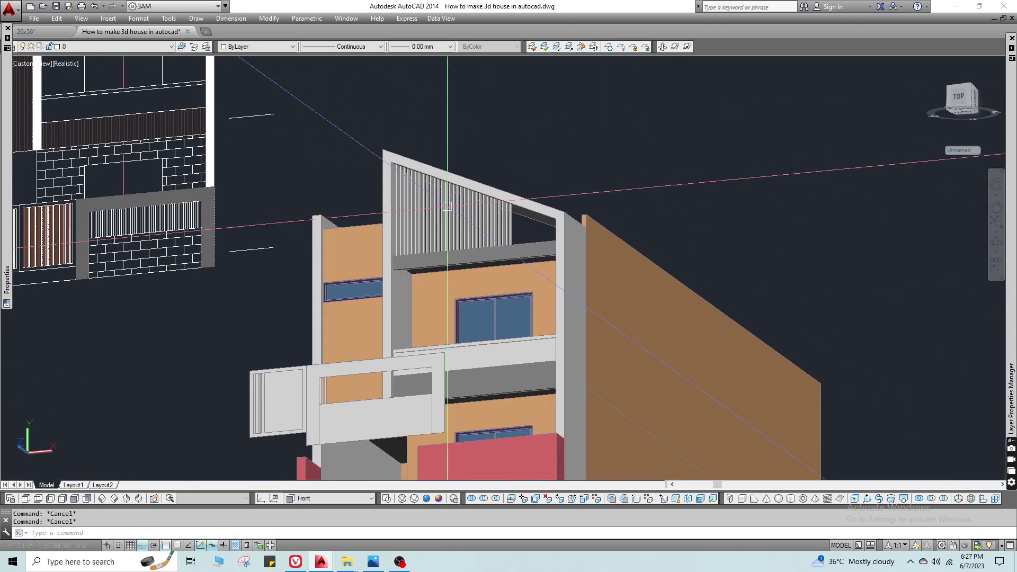
Mirror the trimmed slats about the last slat at the row's right end to fill the rest of the opening.
text(MI)
key(Return)
scroll(506, 245, up, 5)
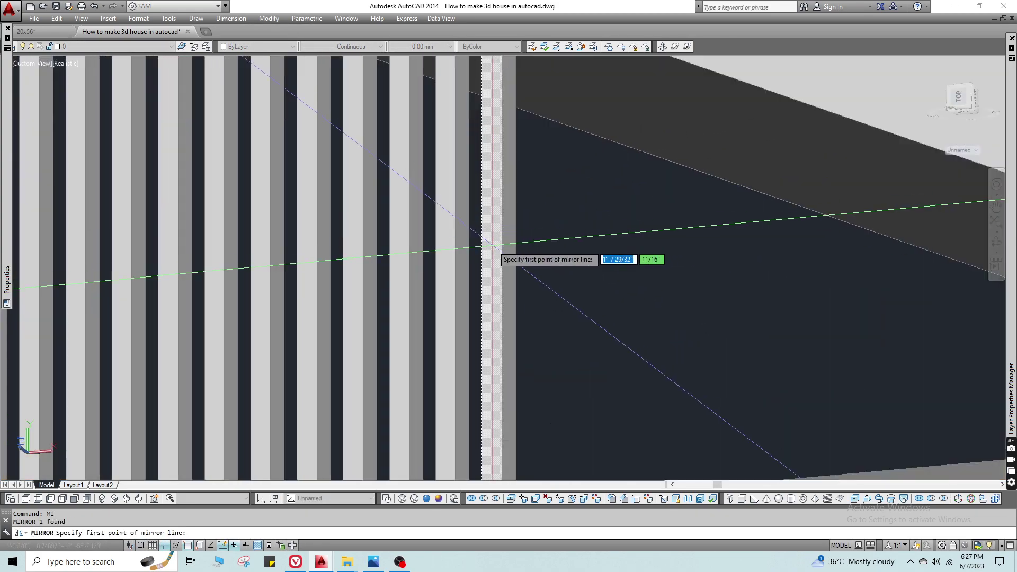
scroll(501, 247, down, 5)
mouse_move(534, 270)
shift+middle_down()
mouse_move(510, 376)
mouse_move(501, 315)
shift+middle_up()
scroll(511, 376, up, 6)
click(501, 304)
scroll(501, 304, down, 3)
key(F3)
click(515, 404)
Union the original slats with their mirrored copy.
click(446, 358)
click(361, 329)
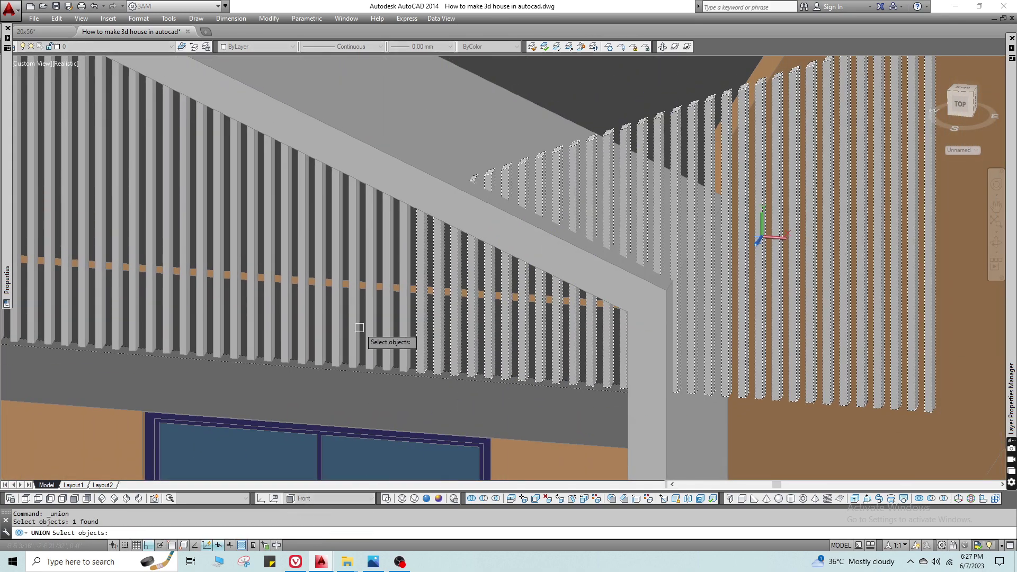
key(Return)
Slice the joined slats along the frame's sloping underside and remove the mirrored part above it.
key(Return)
scroll(521, 241, up, 5)
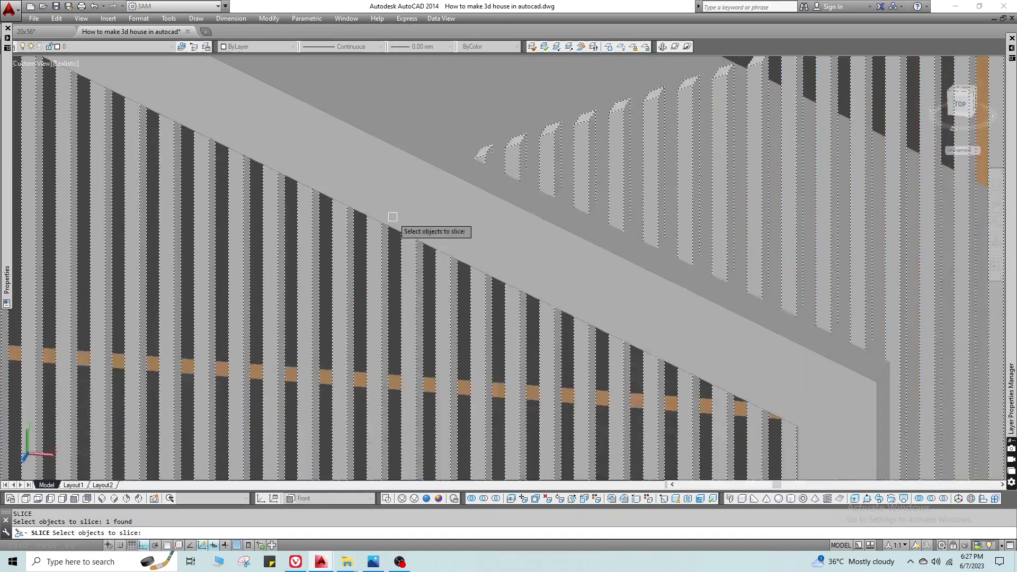
click(393, 236)
key(Return)
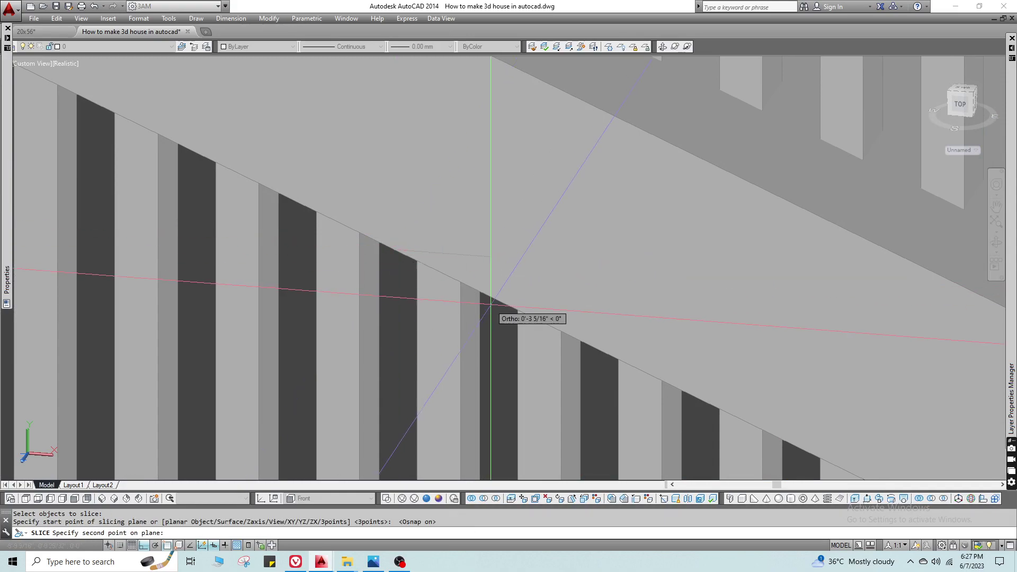
click(493, 300)
key(Return)
scroll(547, 225, down, 2)
scroll(587, 199, down, 6)
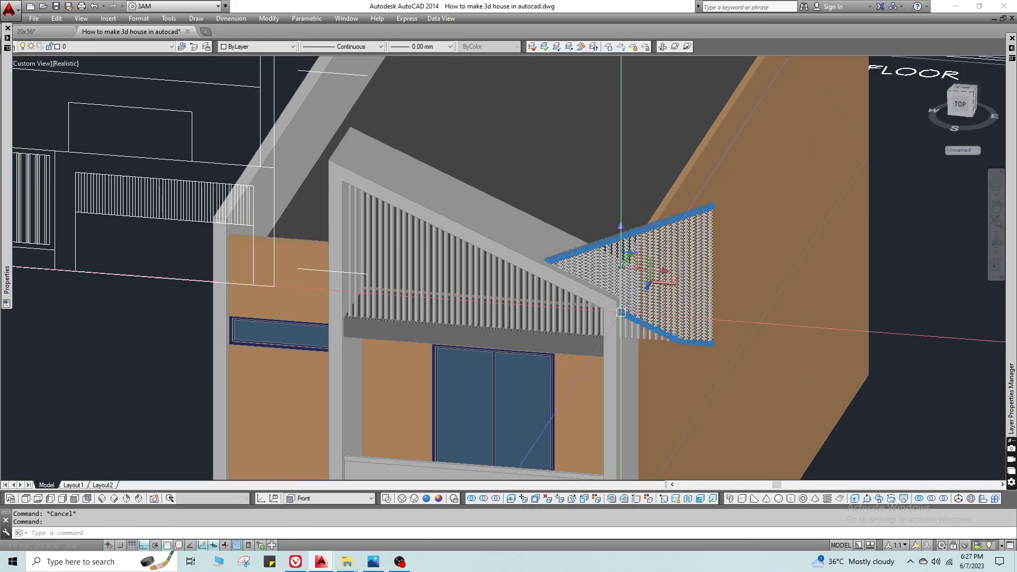
scroll(595, 203, up, 6)
key(Escape)
Slice the slats vertically at the frame's right post to separate the portion that extends past the frame.
text(sl)
key(Return)
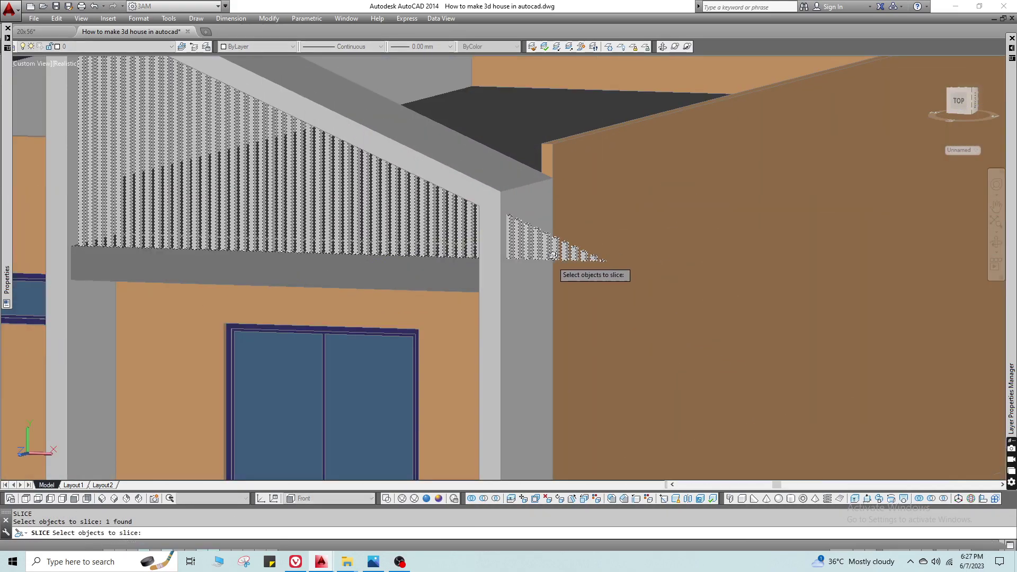
scroll(556, 268, up, 4)
click(479, 180)
key(Return)
click(485, 167)
middle_drag(485, 167, 483, 240)
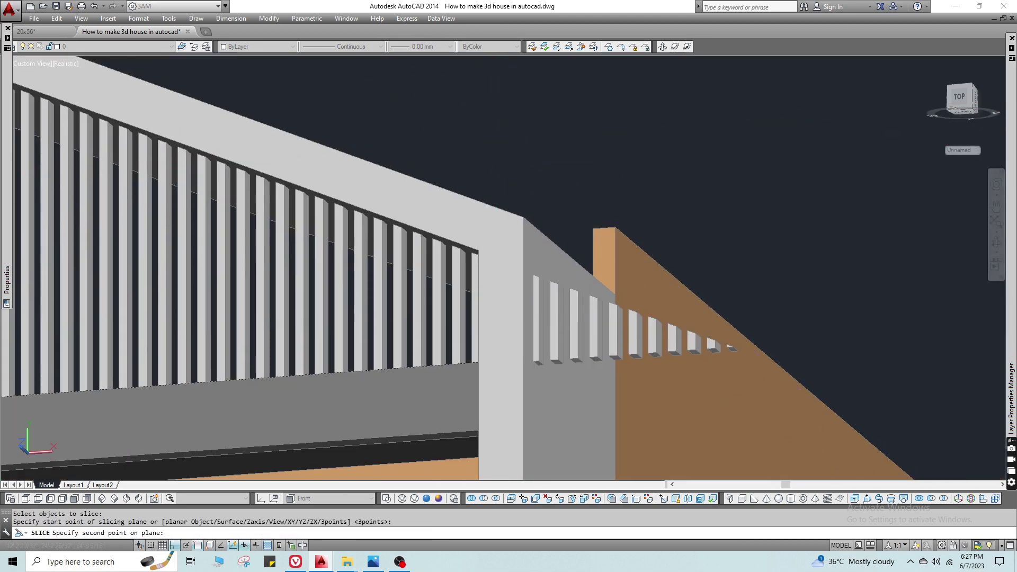
key(Escape)
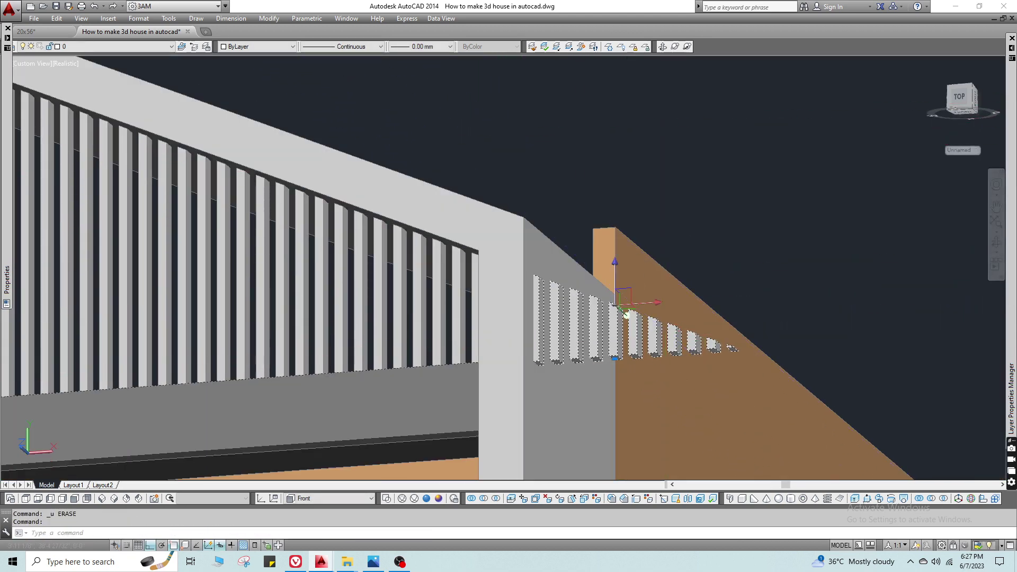
Erase the sliced-off slats that extend past the frame's right post.
text(e)
key(Return)
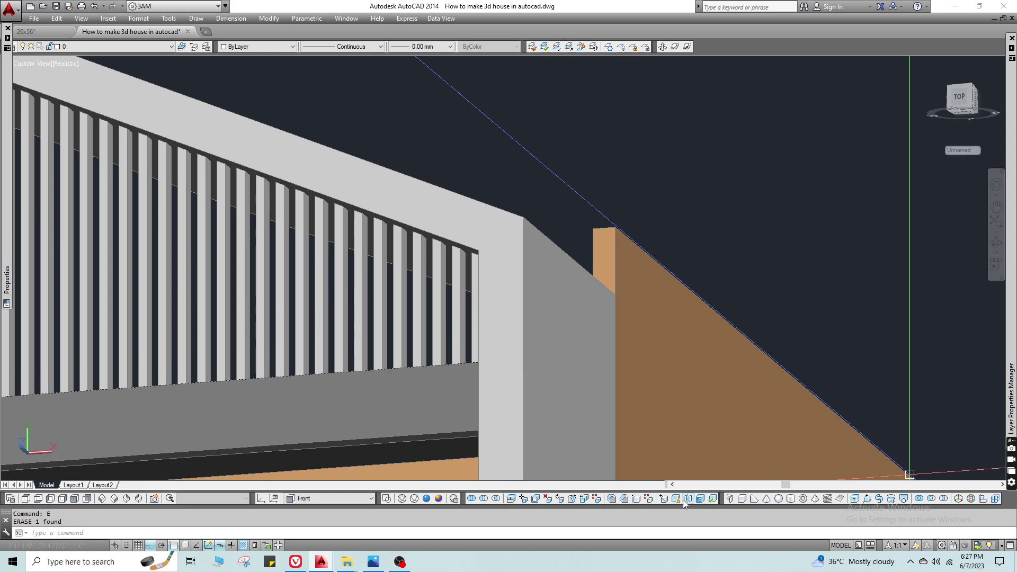
key(Escape)
Assign the vertical slats inside the sloping front frame to the Fins layer.
scroll(483, 211, down, 8)
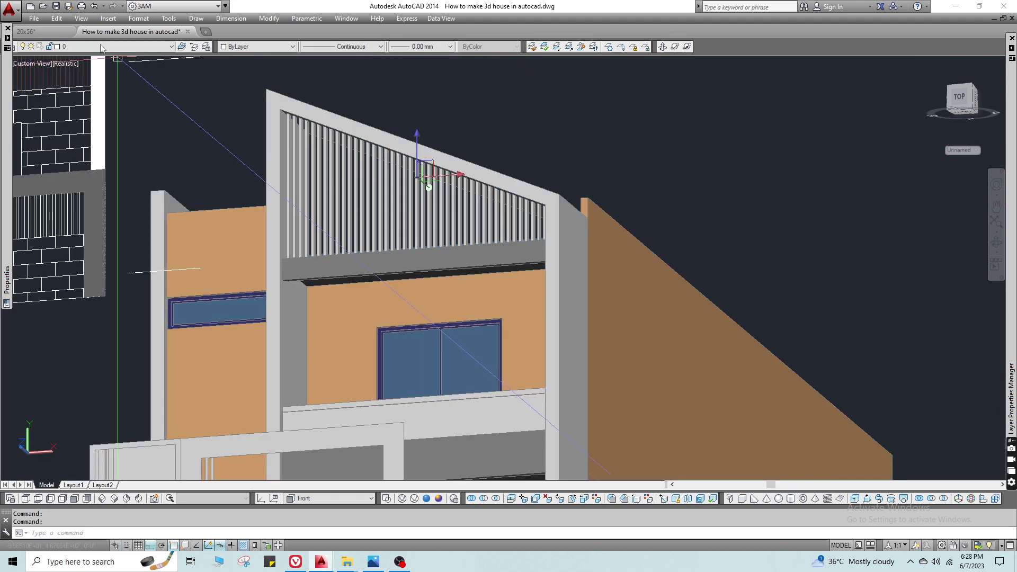
click(106, 46)
click(76, 142)
key(Escape)
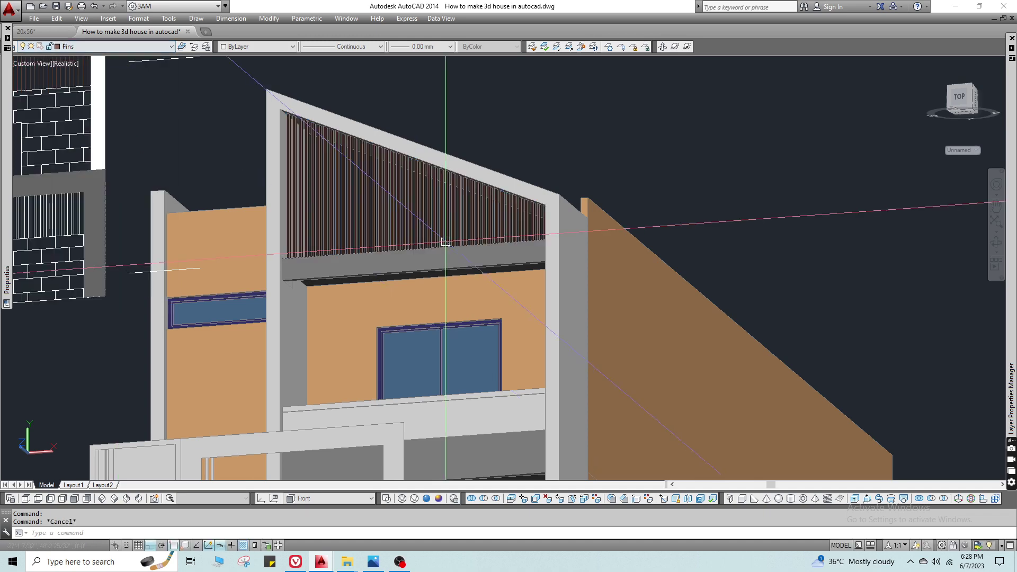
Try to assign the sloping front frame to the Face 02 layer.
click(106, 46)
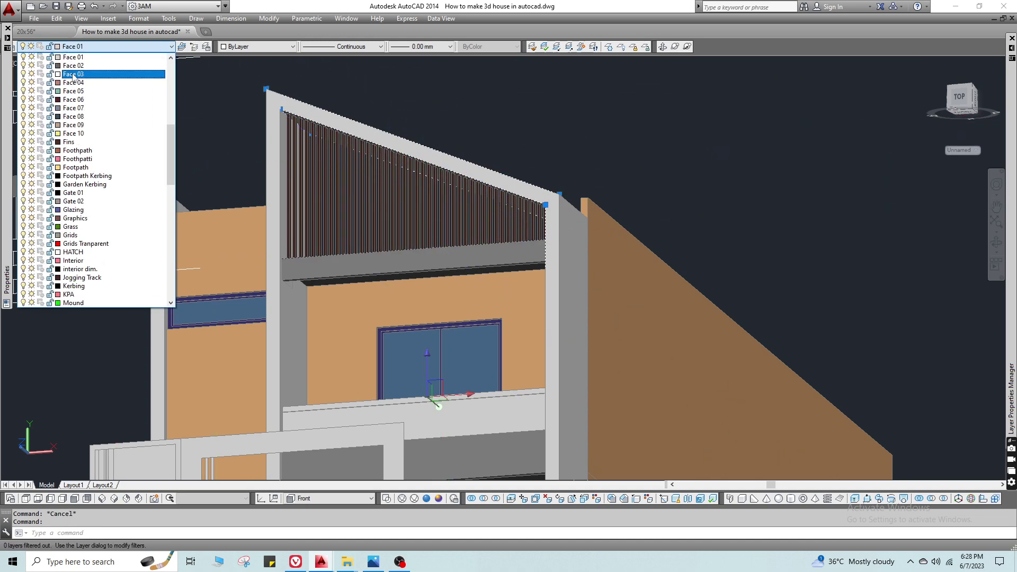
click(74, 65)
key(Escape)
mouse_move(213, 243)
middle_down()
mouse_move(367, 195)
mouse_move(196, 247)
middle_up()
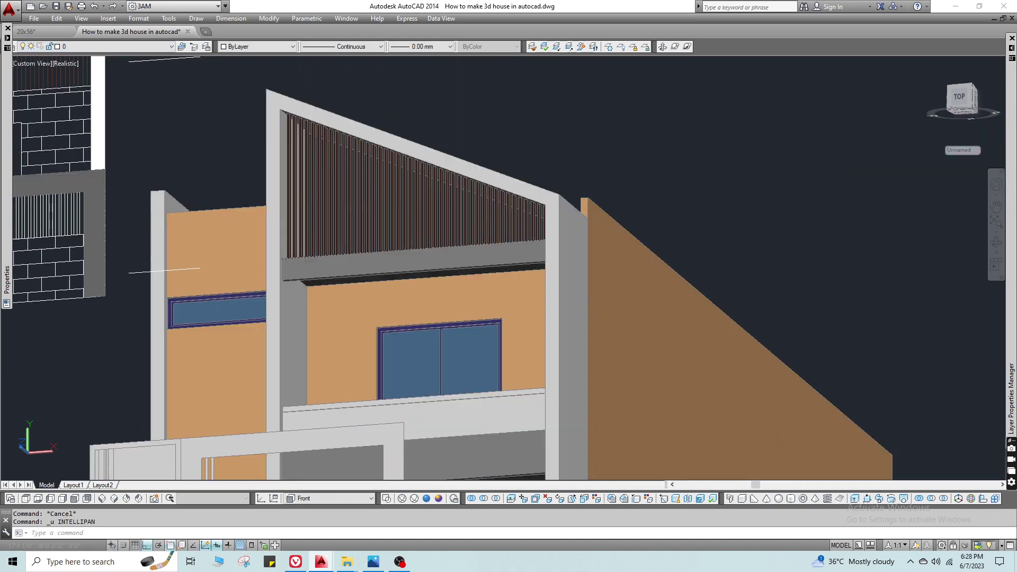
Separate the upper-floor front walls into individual solids and assign them to the Face 01 layer.
shift+middle_drag(477, 296, 518, 297)
scroll(518, 297, up, 3)
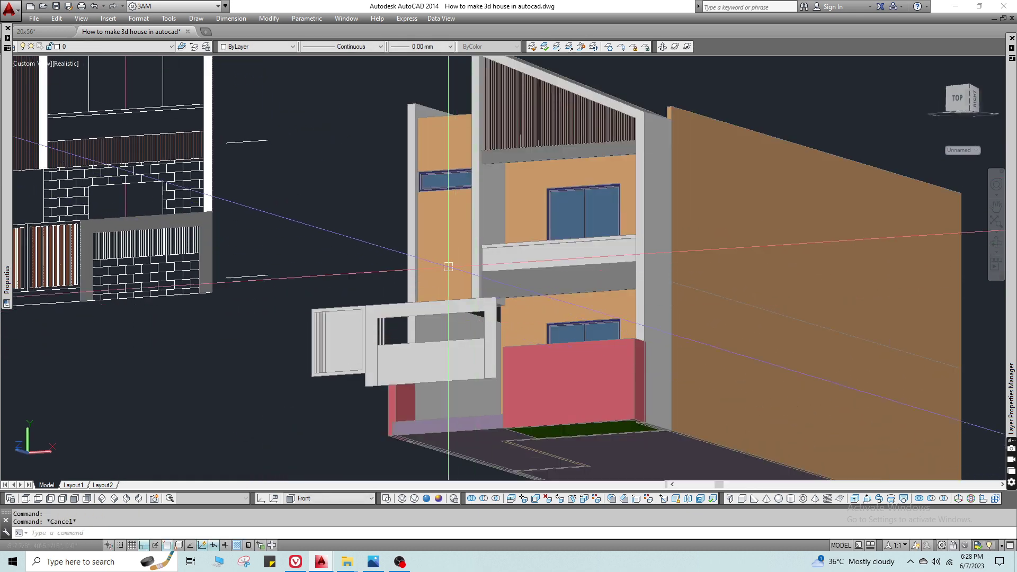
scroll(491, 191, up, 5)
click(703, 451)
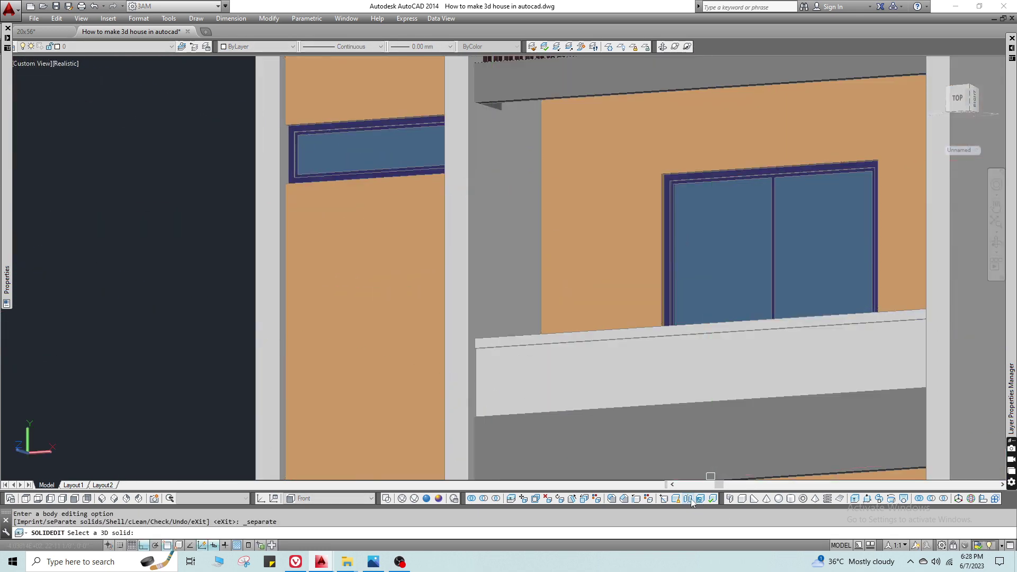
key(Escape)
scroll(429, 366, down, 5)
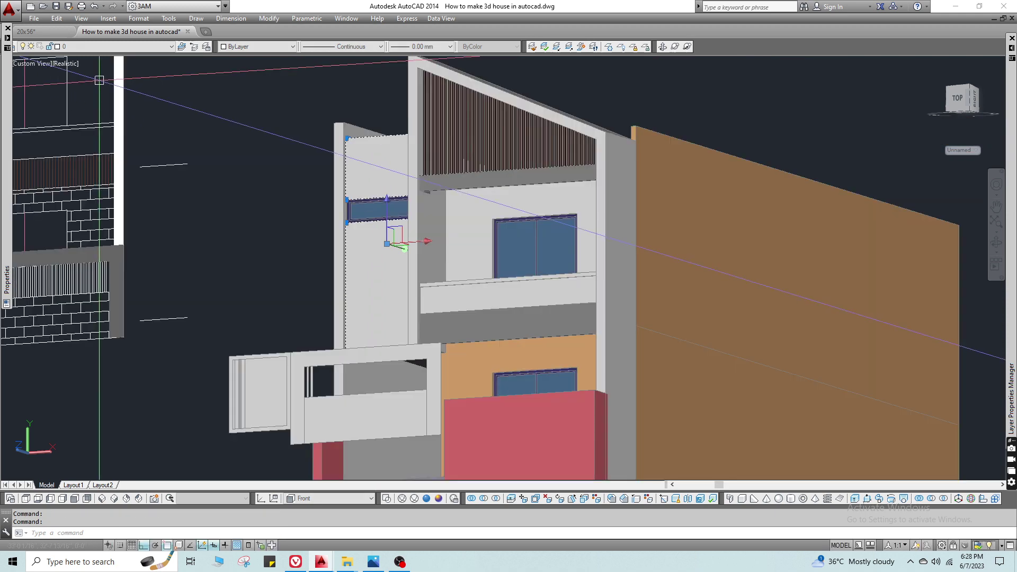
Assign the narrow left wall around the strip window to a dark maroon layer.
click(112, 46)
scroll(90, 159, down, 5)
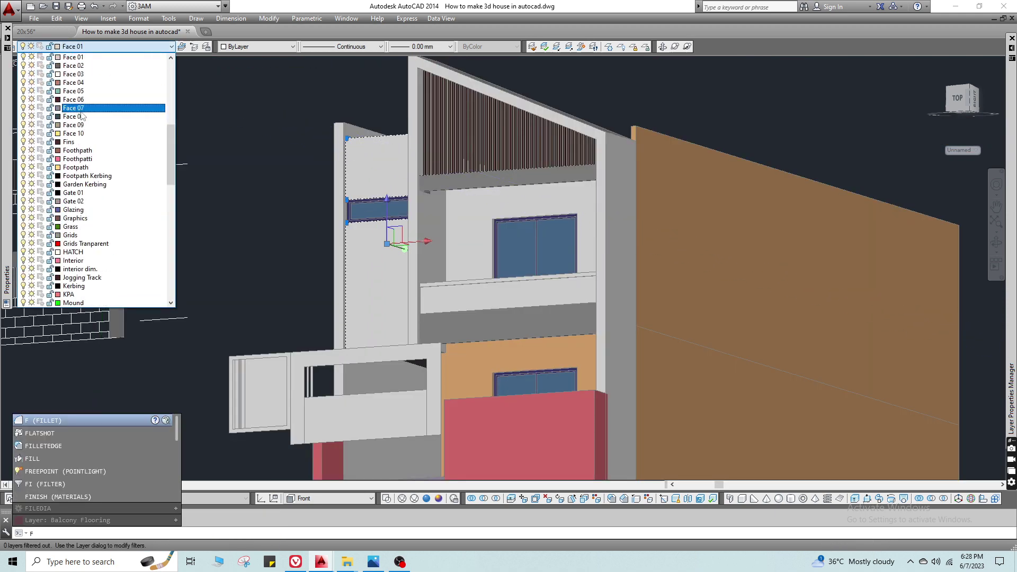
click(90, 116)
key(Escape)
scroll(381, 254, down, 4)
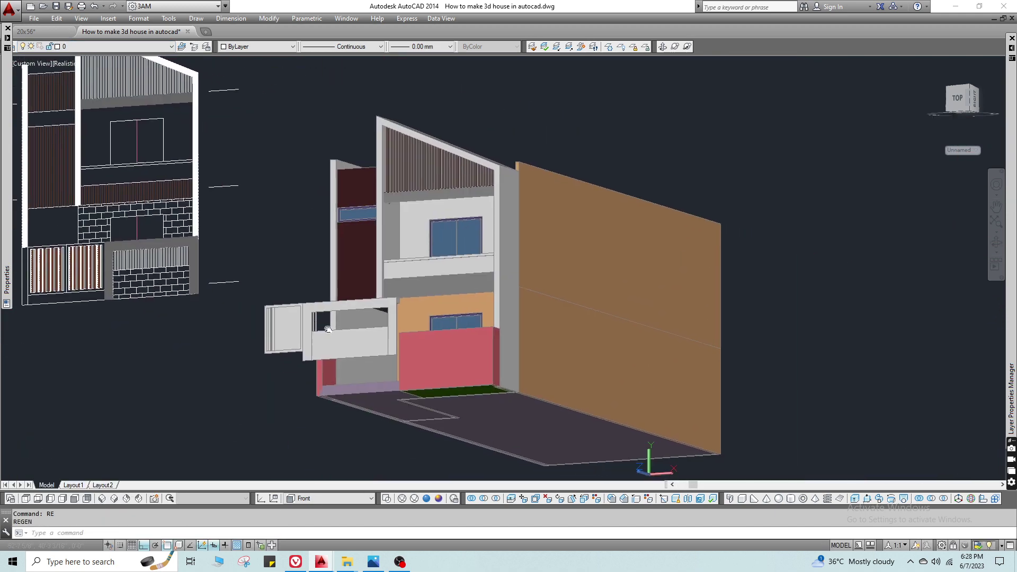
Try to separate the ground-floor front wall from the adjoining side wall.
scroll(416, 202, up, 3)
click(426, 244)
key(Escape)
click(404, 368)
key(Escape)
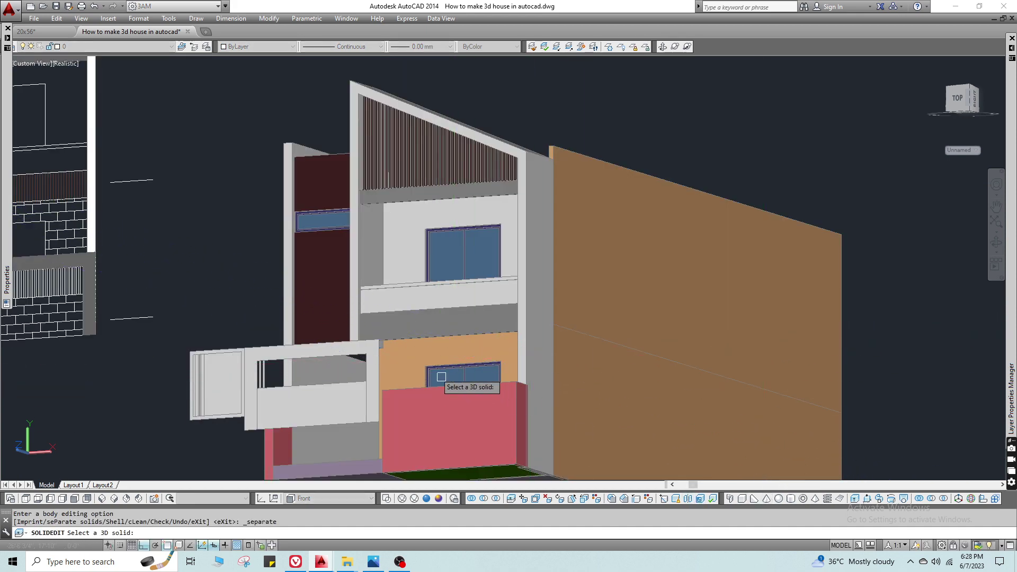
Slice the ground-floor wall solid near the end of the front wall, keeping both sides.
scroll(442, 376, up, 3)
scroll(307, 352, up, 4)
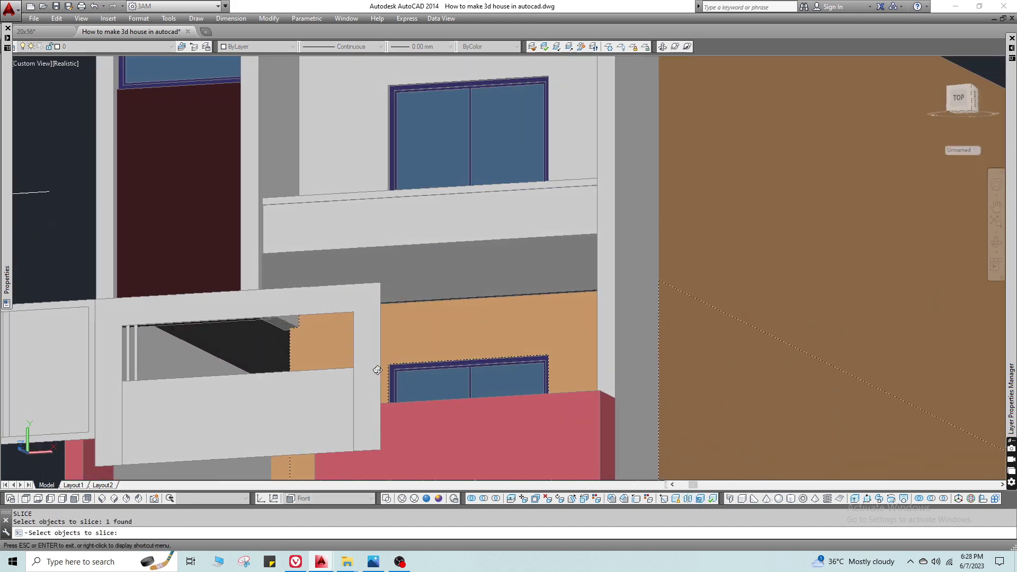
key(Return)
click(299, 352)
click(335, 448)
key(Return)
scroll(348, 362, down, 4)
click(398, 359)
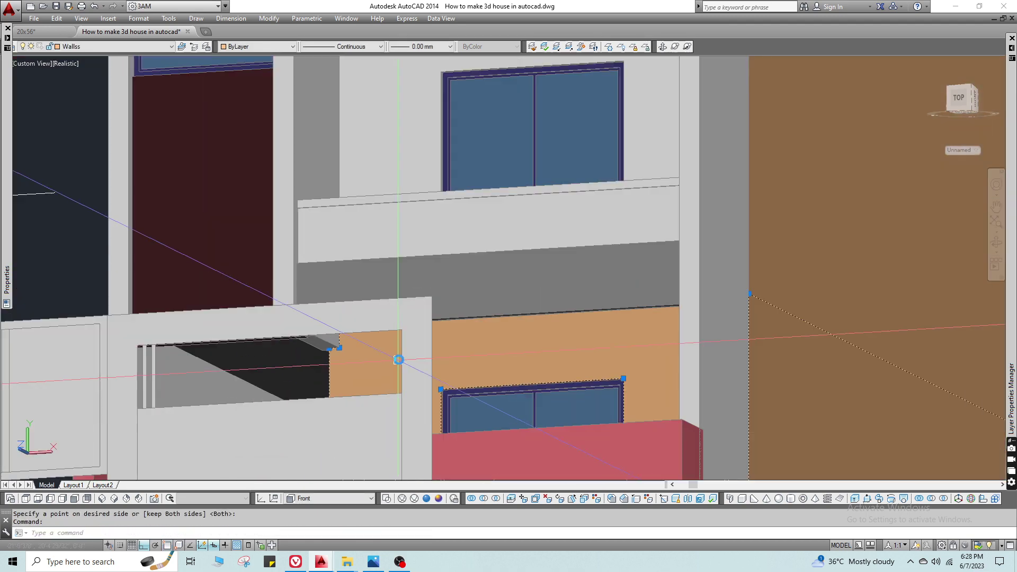
key(Escape)
key(Escape)
Separate the ground-floor front wall from the side wall and assign it to the Face 01 layer.
scroll(556, 311, down, 5)
scroll(561, 318, up, 6)
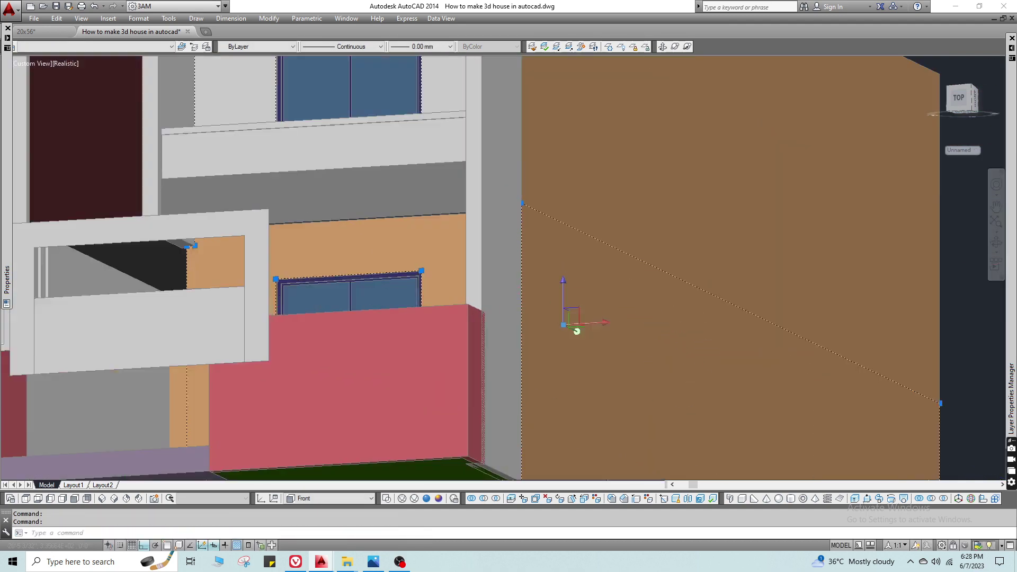
middle_drag(519, 477, 488, 273)
scroll(492, 328, up, 3)
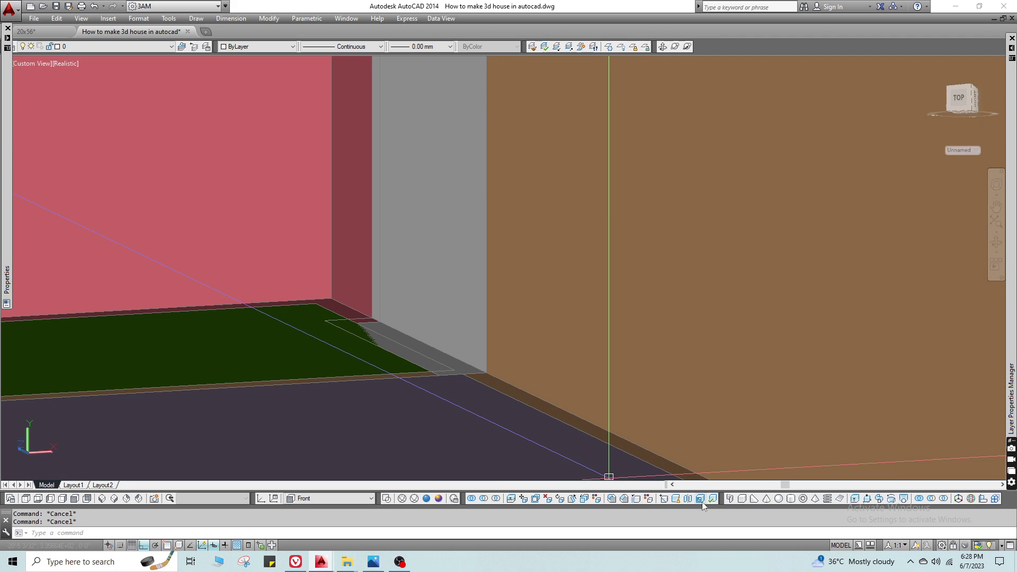
key(Escape)
key(Escape)
scroll(612, 302, down, 5)
scroll(583, 315, up, 3)
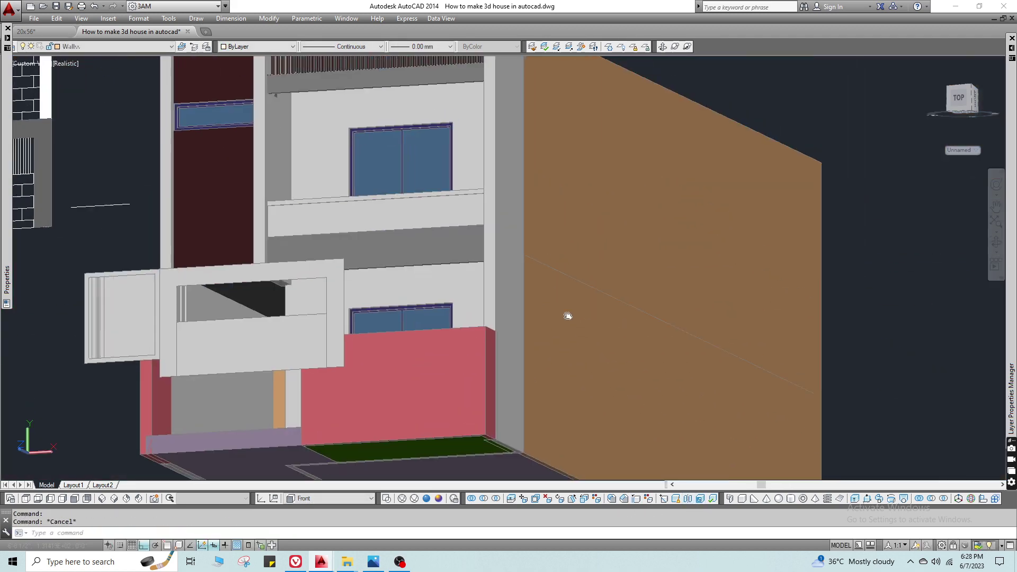
Match the properties of the grey front frame onto the brown side wall's upper and lower solids.
text(ma)
key(space)
click(506, 235)
click(551, 262)
click(557, 304)
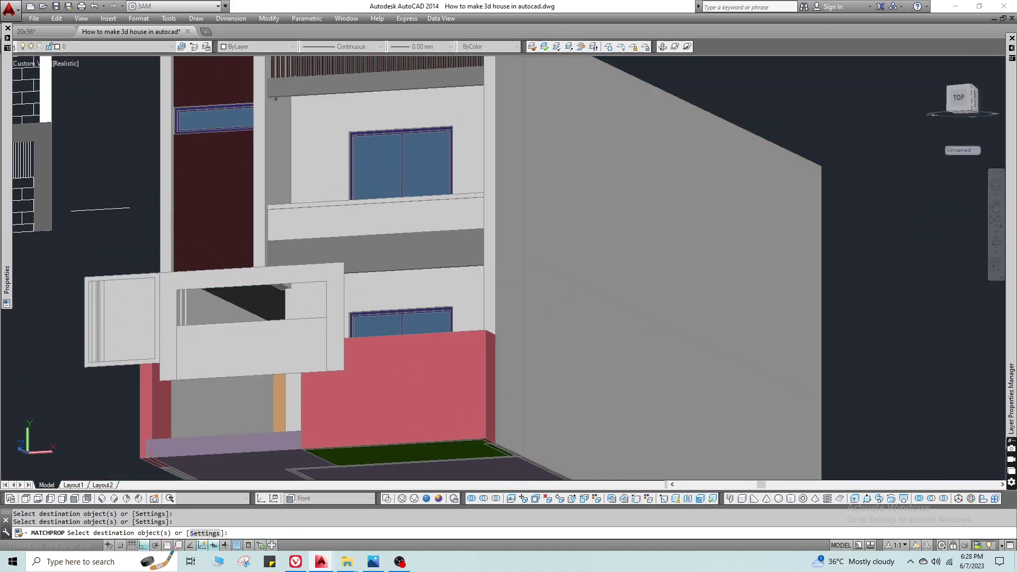
key(Escape)
key(Escape)
Assign the ground-floor and upper-floor front walls around the windows to a beige face layer.
click(395, 295)
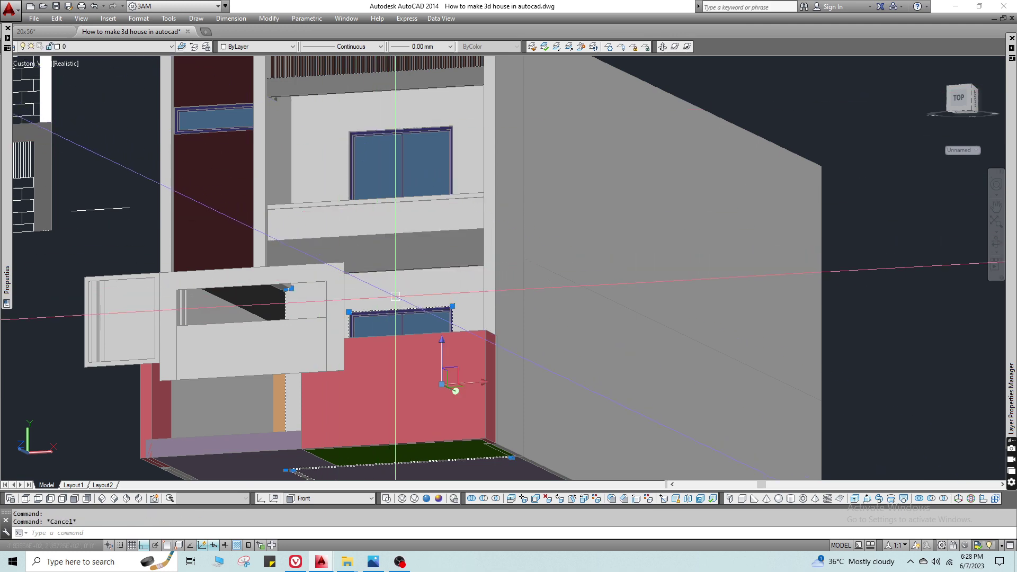
scroll(349, 200, down, 5)
click(146, 46)
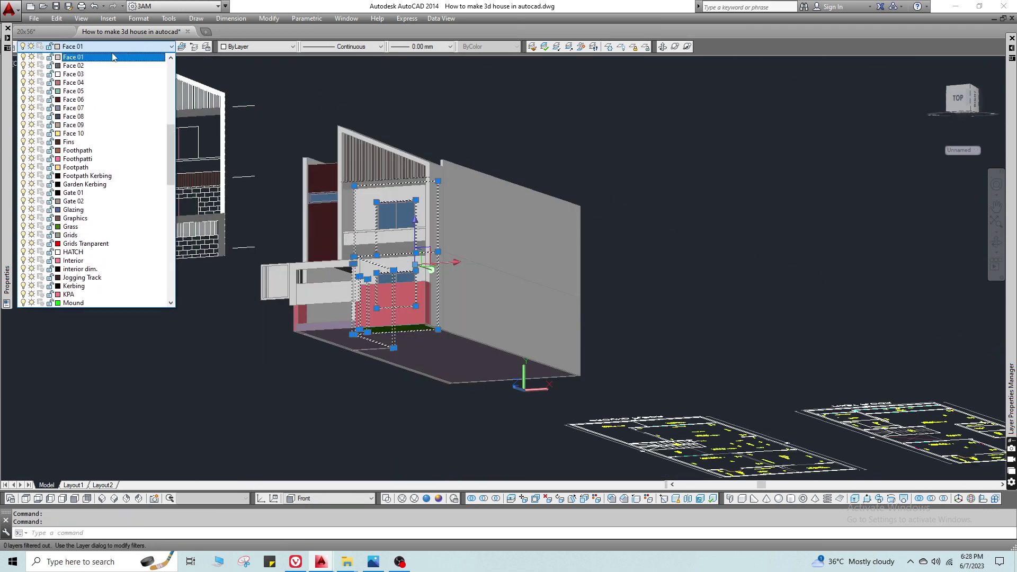
key(Escape)
key(Escape)
scroll(427, 290, up, 5)
scroll(427, 290, down, 2)
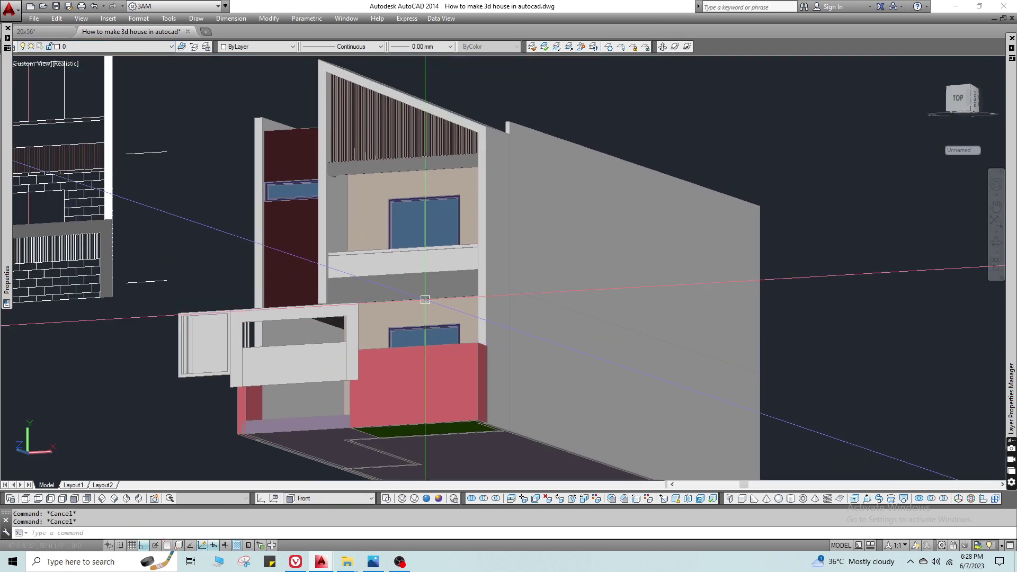
Extrude the front boundary wall's low panel 4 inches and its surrounding frame 8 inches.
scroll(427, 291, up, 2)
scroll(291, 347, up, 2)
scroll(304, 355, down, 2)
shift+middle_drag(415, 296, 427, 381)
key(Escape)
scroll(330, 269, up, 2)
scroll(357, 347, down, 2)
scroll(352, 345, up, 3)
text(ex)
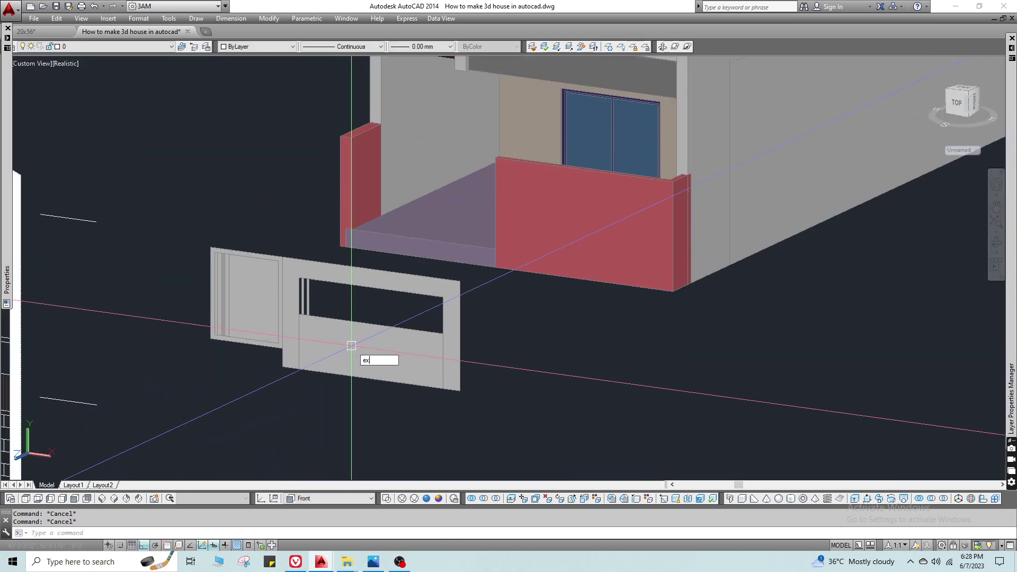
click(337, 330)
key(Return)
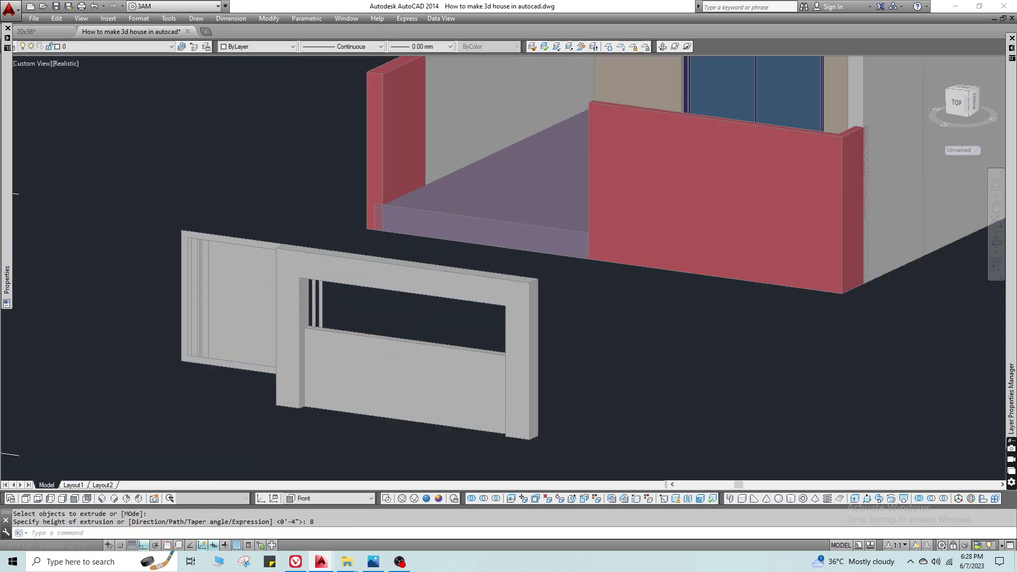
Extrude the gate's outer frame 2 inches and its vertical slats 1 inch.
scroll(275, 275, up, 2)
scroll(250, 233, up, 2)
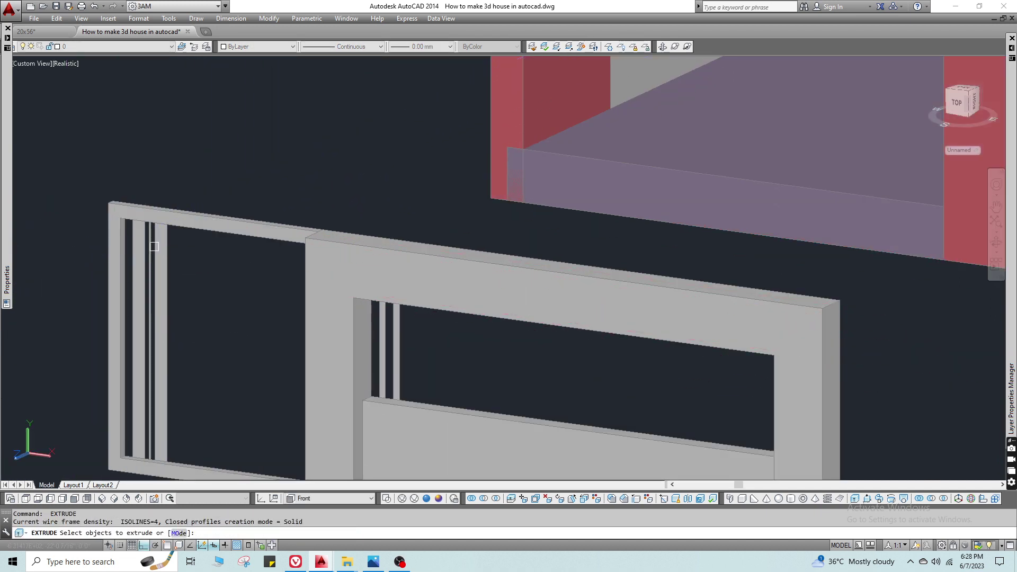
click(161, 253)
key(Return)
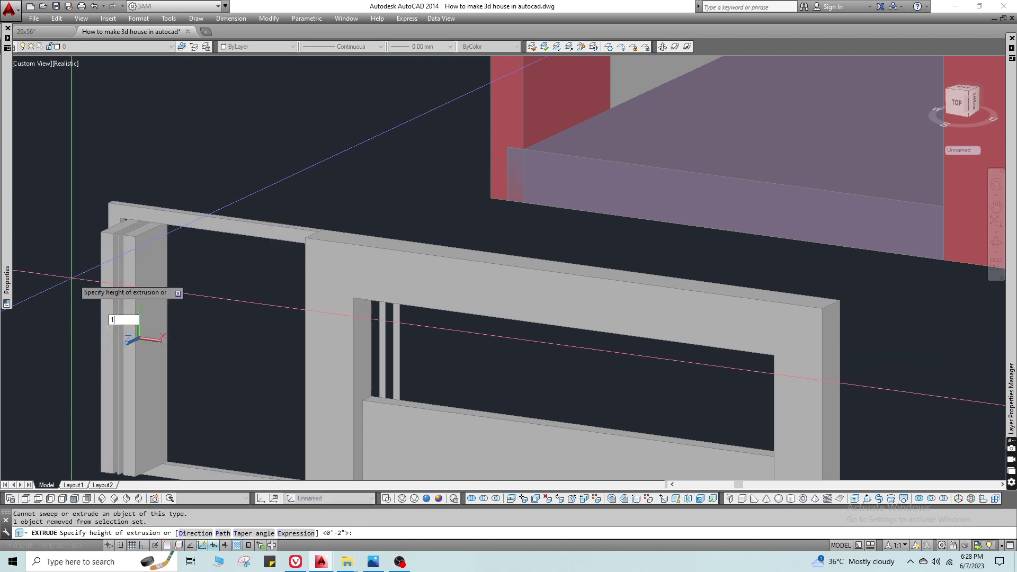
scroll(228, 256, up, 2)
click(168, 245)
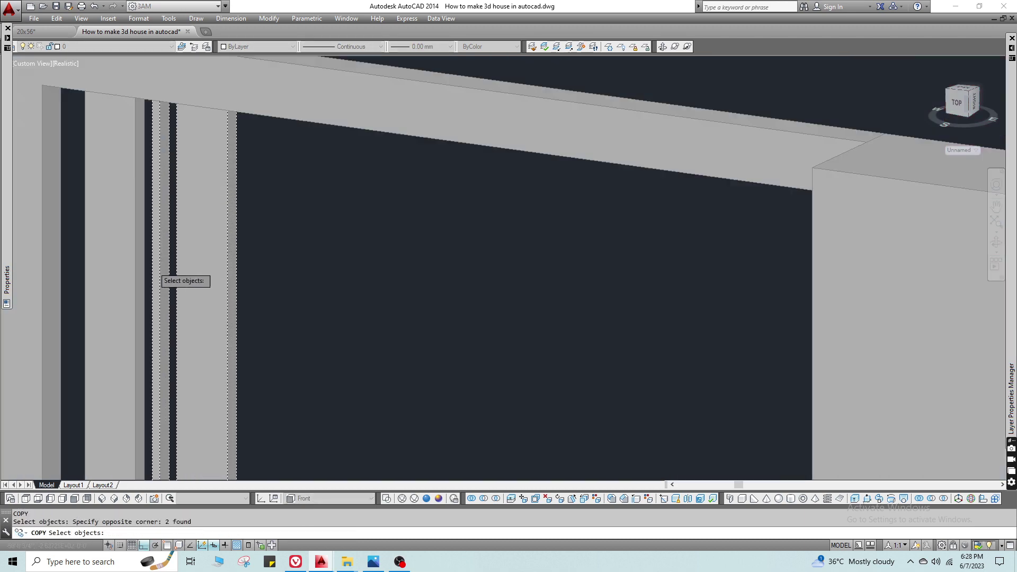
key(Escape)
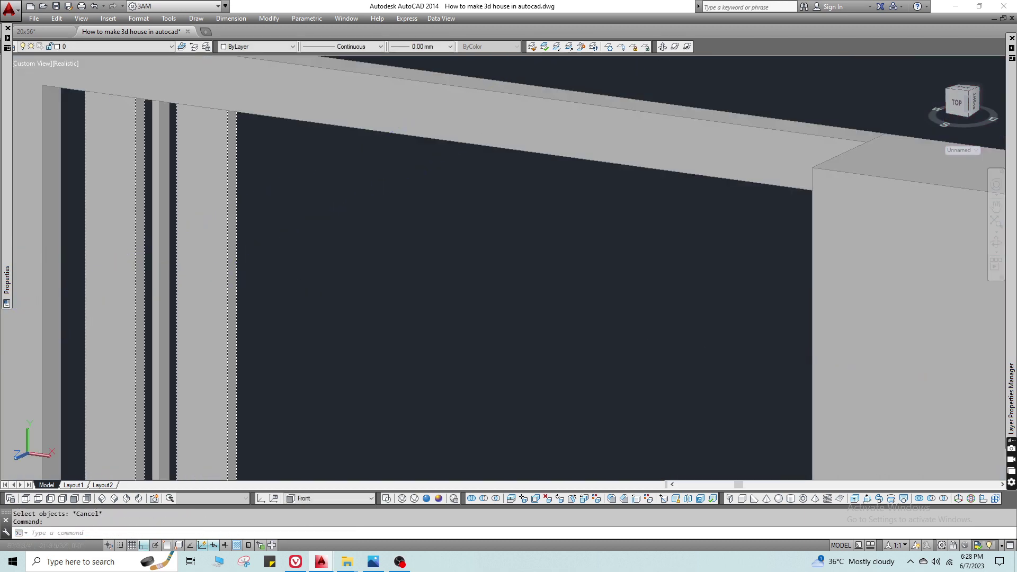
Assign the gate's two wide vertical slats to the Gate 01 layer.
click(95, 46)
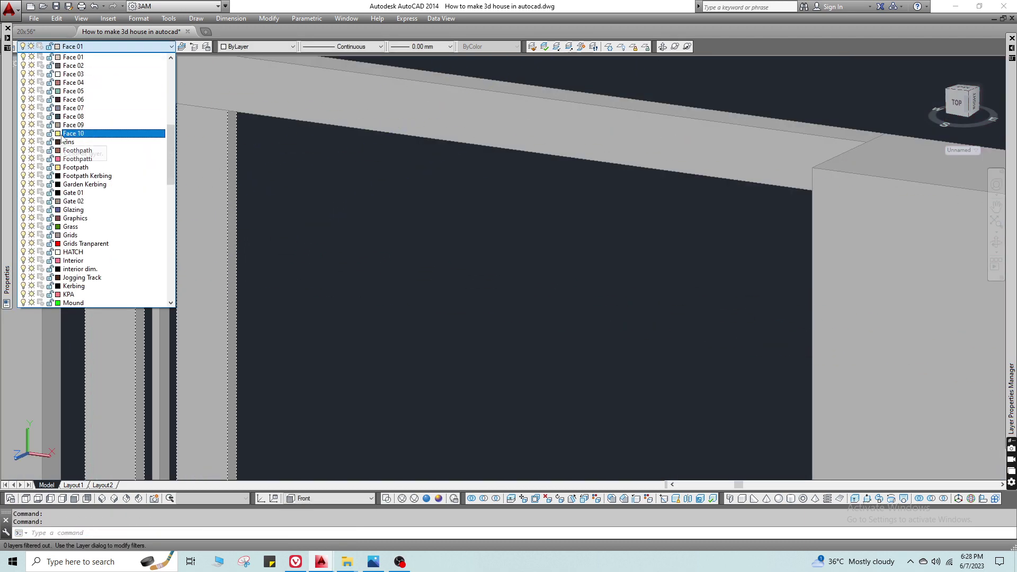
key(w)
key(f)
key(g)
click(68, 68)
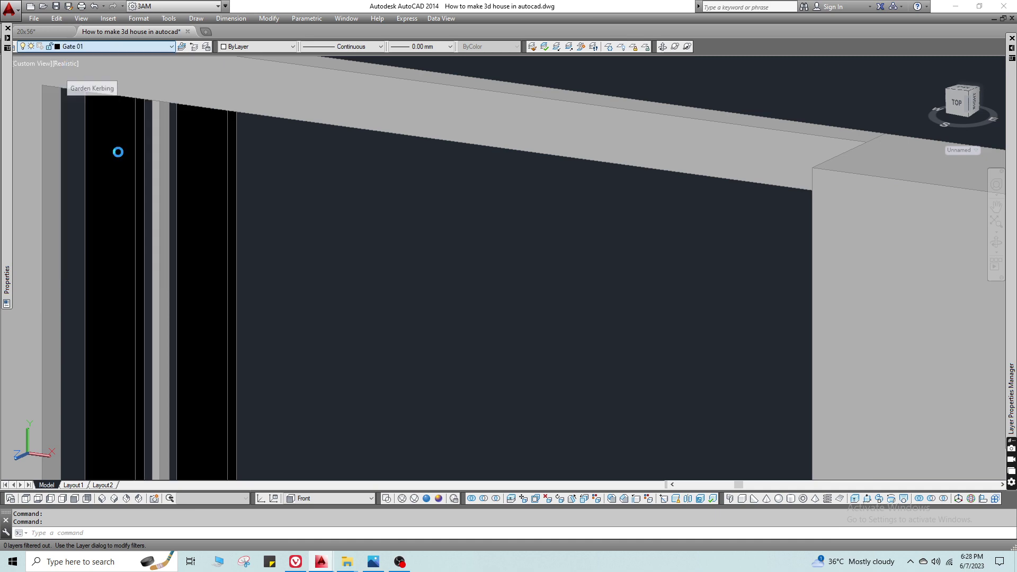
key(Escape)
Assign the gate's outer frame and thin vertical slat to the Gate 02 layer.
click(111, 46)
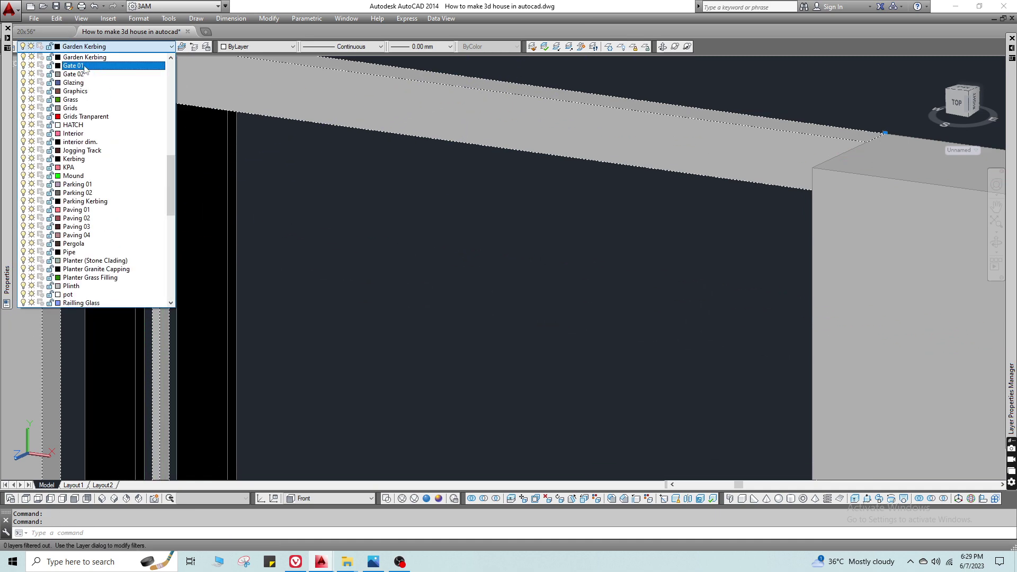
click(77, 77)
key(Escape)
text(c)
key(Escape)
scroll(213, 148, down, 4)
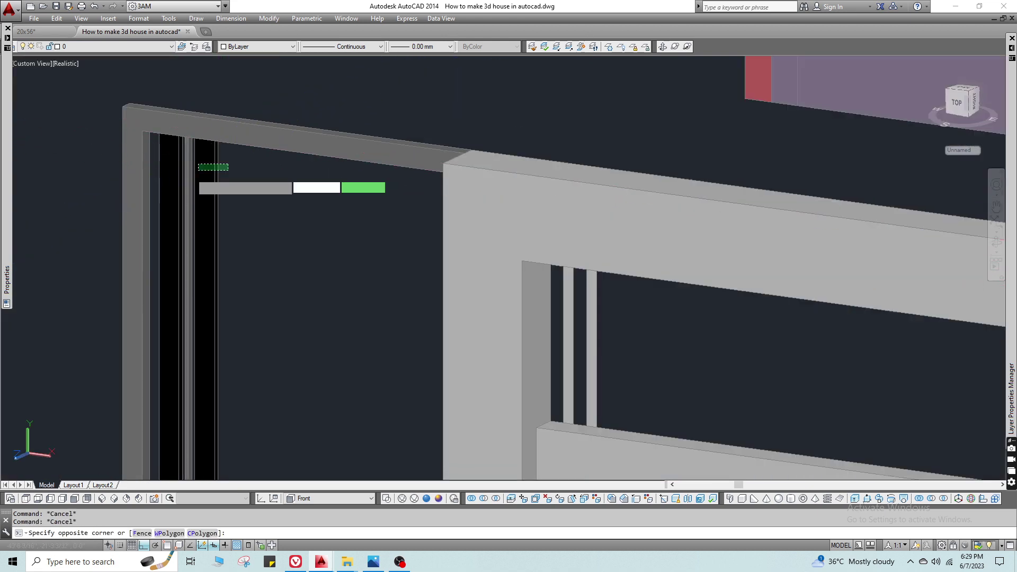
shift+middle_drag(187, 183, 197, 191)
scroll(185, 190, up, 4)
text(co)
key(space)
key(Escape)
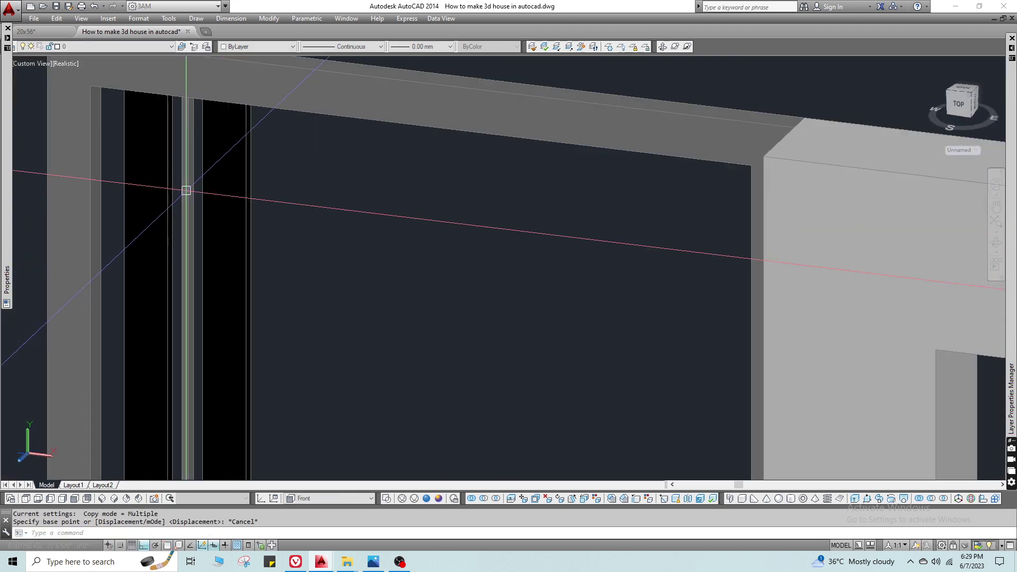
Move the gate's vertical slats closer to the left post of the gate frame.
click(177, 192)
text(m)
key(space)
click(327, 252)
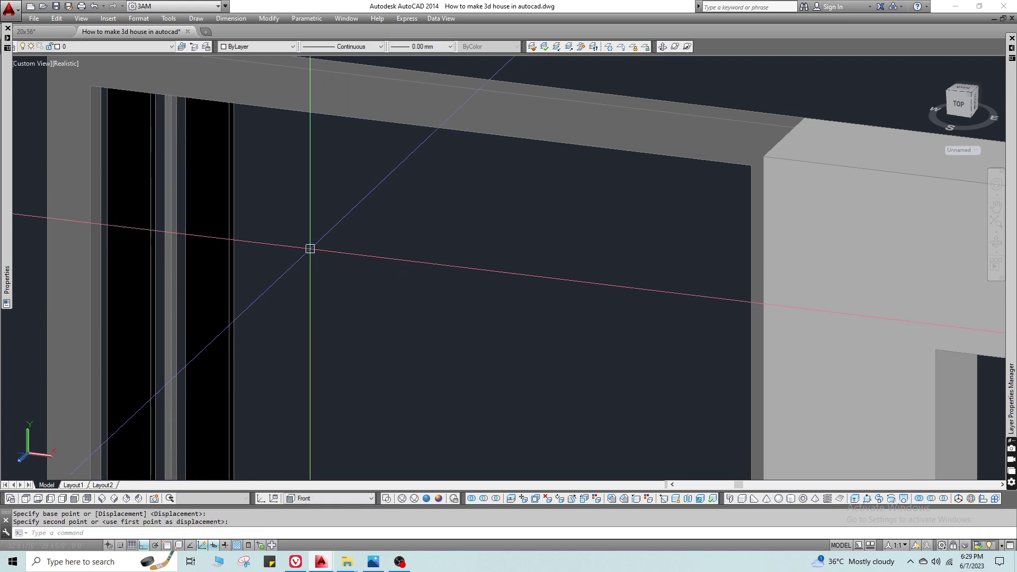
Copy the thin slat and the wide slat beside it as a 7-item array across the gate, spaced by snapping to the wide slats' edges.
click(214, 209)
scroll(162, 228, up, 4)
key(space)
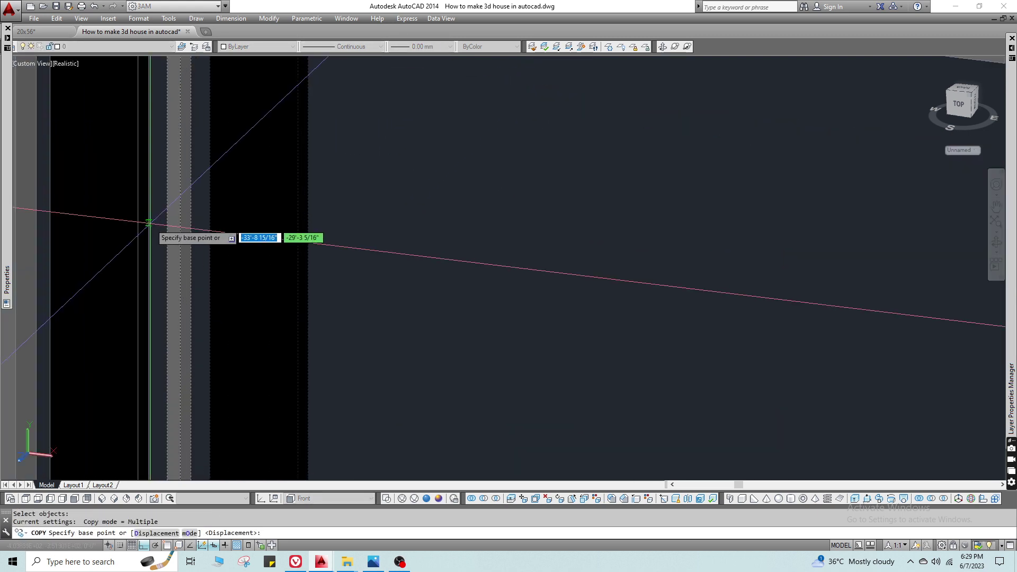
key(F3)
click(149, 223)
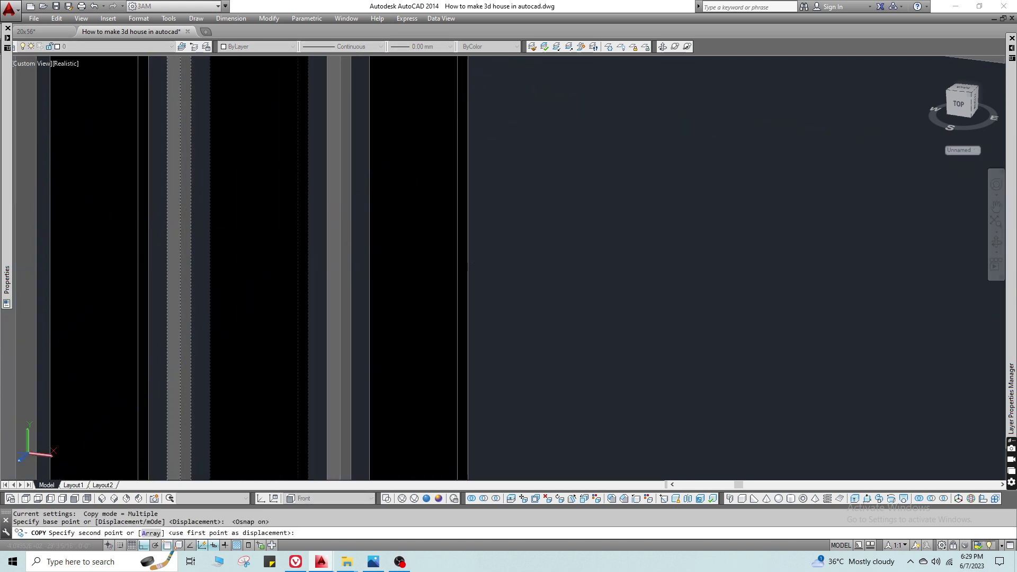
text(a)
key(space)
text(7)
key(space)
click(309, 242)
key(space)
scroll(309, 242, down, 9)
middle_drag(366, 252, 193, 247)
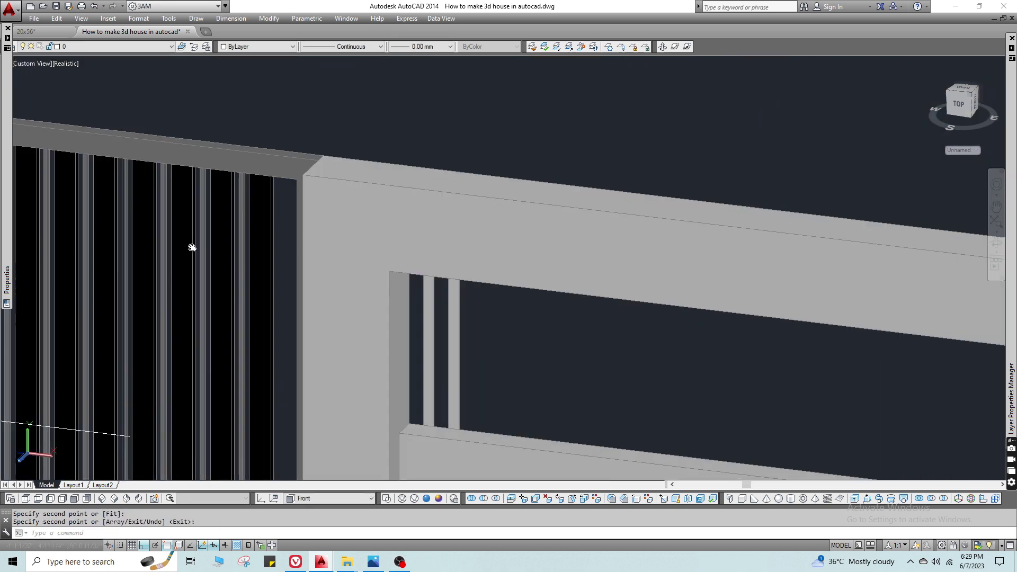
Copy one more vertical slat into the remaining gap at the gate's end beside the wall post, snapping to the slat edges.
shift+middle_drag(339, 265, 323, 280)
scroll(239, 232, up, 6)
text(co)
key(space)
shift+middle_drag(238, 233, 291, 240)
click(241, 231)
click(200, 222)
scroll(191, 217, up, 4)
click(192, 217)
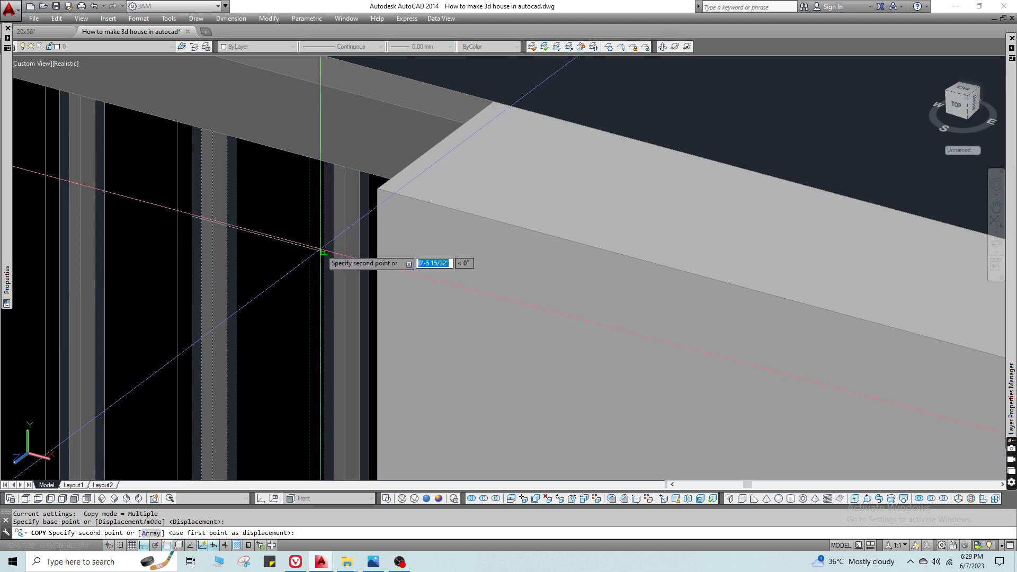
click(322, 250)
scroll(370, 272, down, 8)
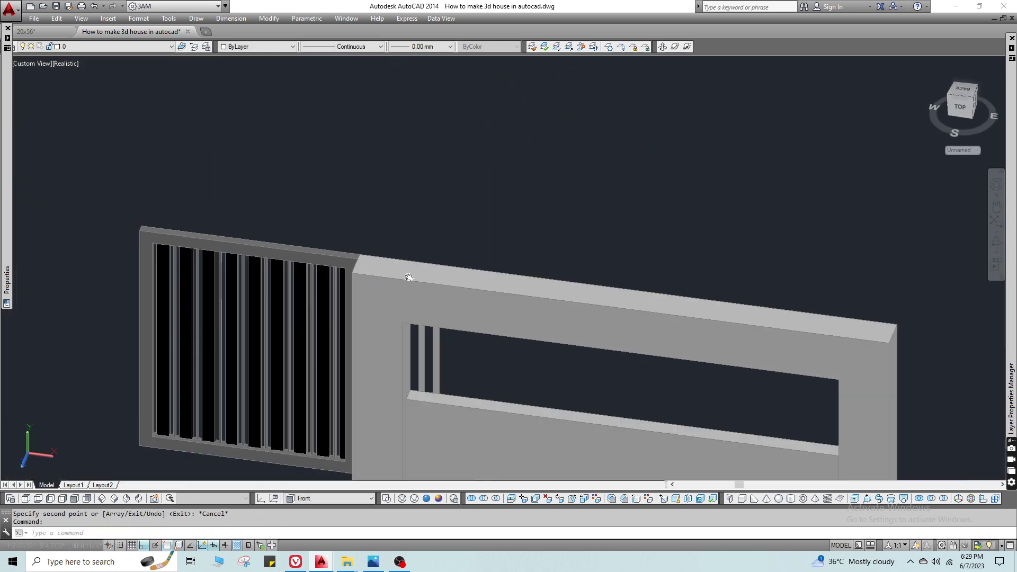
key(Escape)
Mirror the complete gate leaf about its outer vertical edge, keeping the original, to form the second leaf.
click(234, 106)
click(520, 411)
text(i)
key(Return)
scroll(276, 337, up, 3)
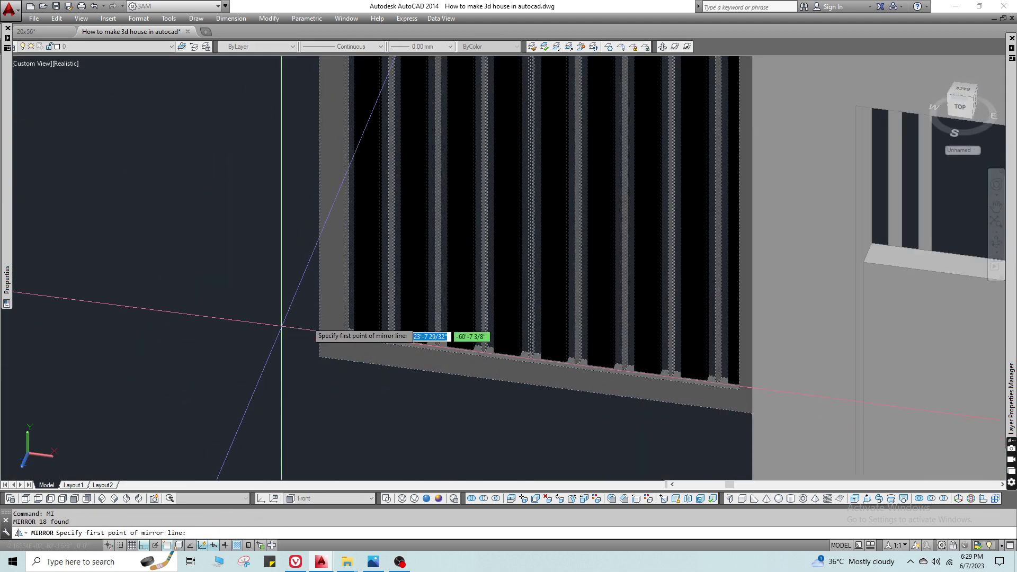
click(323, 350)
key(F3)
click(326, 358)
key(Return)
scroll(326, 359, down, 6)
Move the mirrored gate leaf 1 inch away from the original leaf and regenerate the drawing.
click(129, 154)
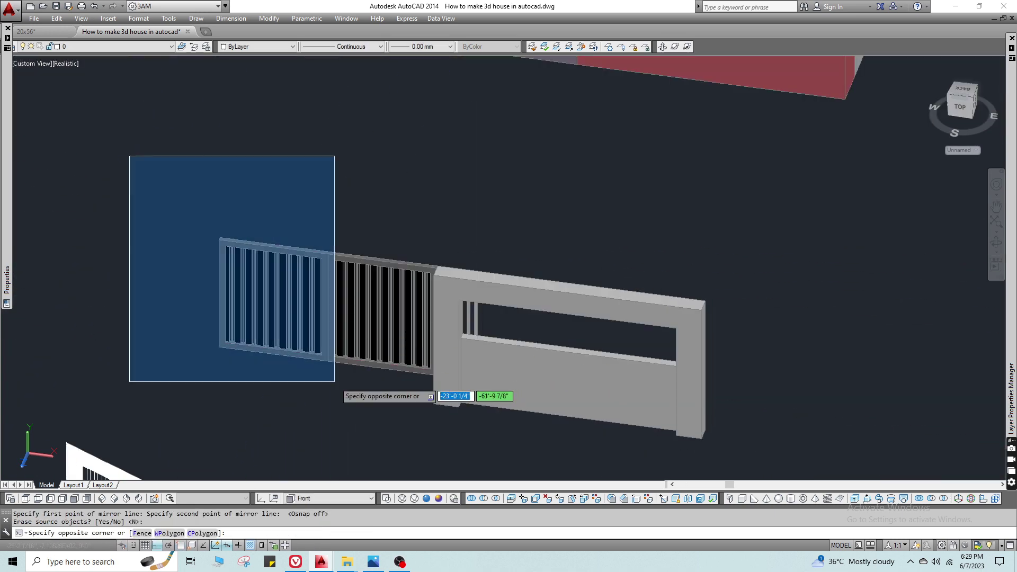
click(333, 382)
text(m)
key(Return)
click(336, 390)
text(1)
key(Return)
key(Escape)
text(re)
key(Return)
key(Escape)
click(145, 172)
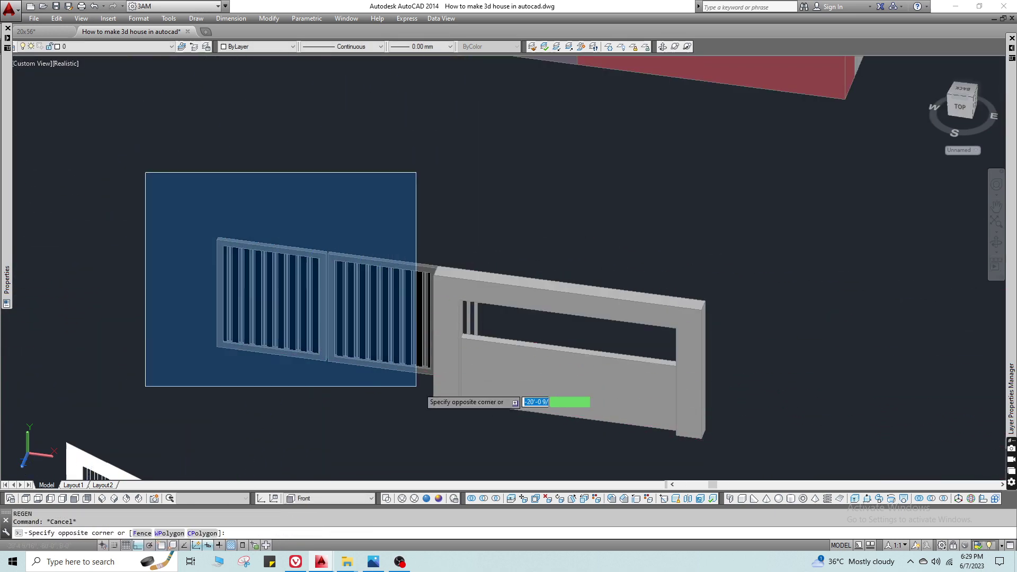
click(418, 388)
key(Escape)
scroll(217, 249, up, 4)
shift+middle_drag(263, 286, 241, 278)
scroll(556, 334, down, 3)
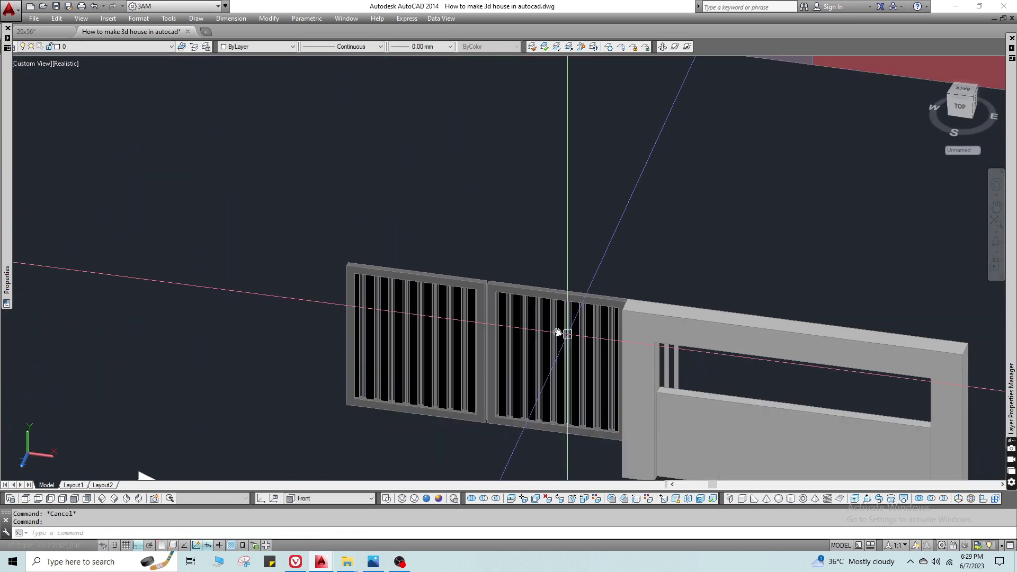
Try to extrude the two slats in the wall opening by 1 inch.
middle_drag(563, 333, 219, 212)
scroll(340, 254, up, 4)
text(ext)
key(Return)
click(364, 247)
click(319, 229)
key(Return)
text(1)
key(Return)
key(Escape)
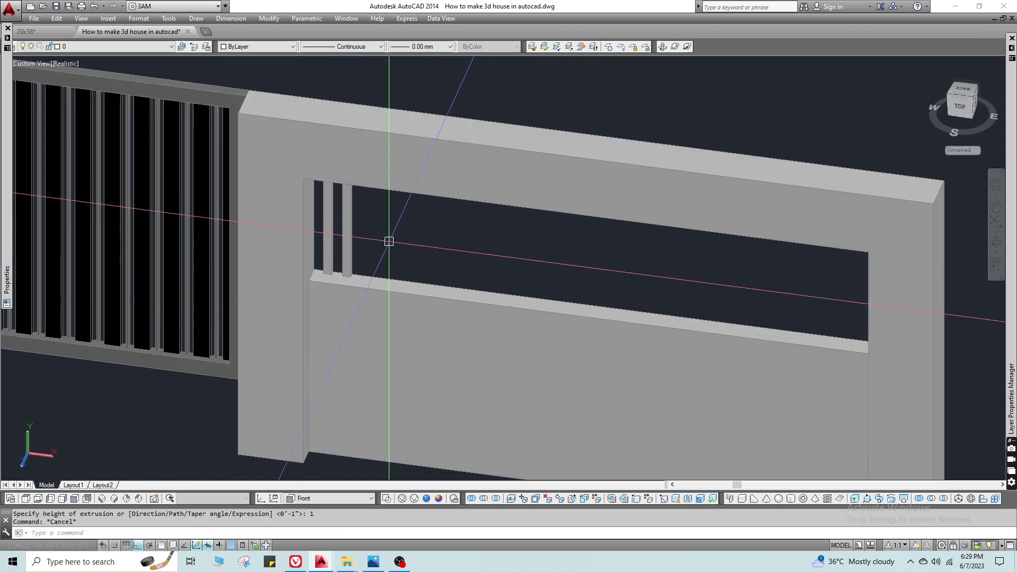
key(ctrl+z)
key(Escape)
Extrude the two slats in the wall opening into solids and move them 1 inch.
scroll(350, 254, up, 1)
text(ext)
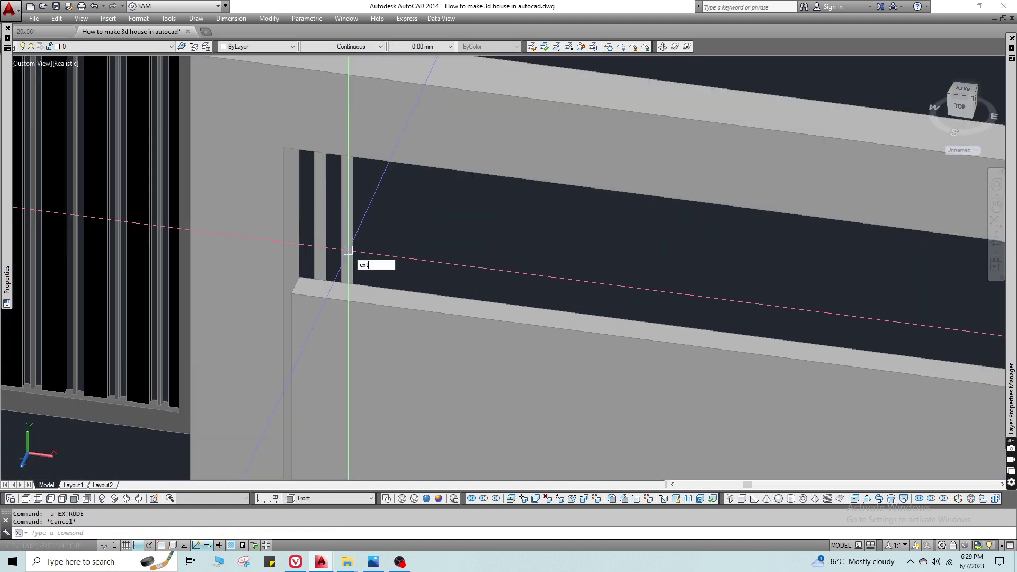
key(Return)
key(Escape)
click(391, 223)
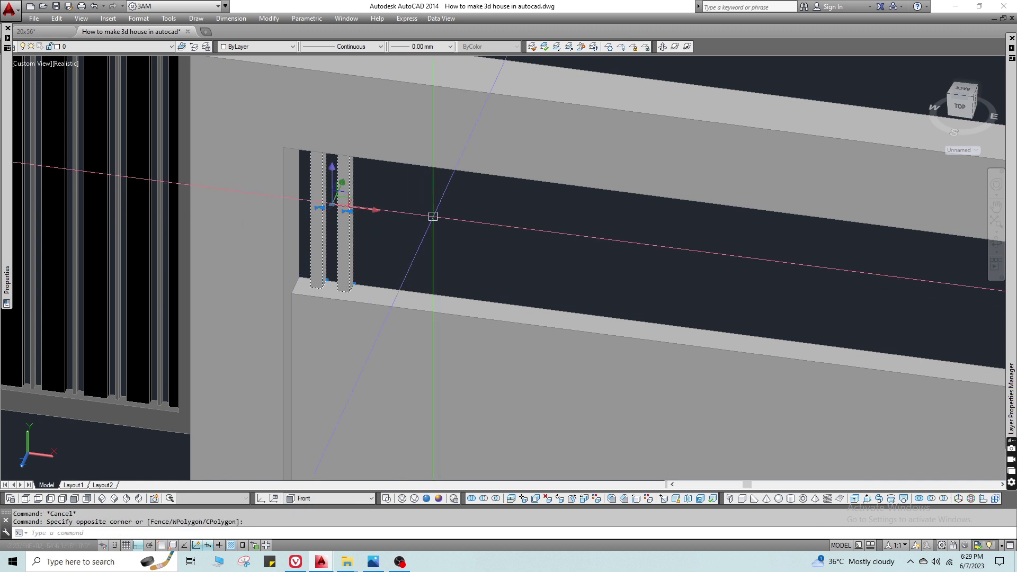
text(m)
click(432, 216)
text(1)
key(Escape)
Copy the second wall slat as a 50-item array along the opening, spaced by snapping from one slat's edge to the next.
text(co p)
scroll(381, 243, down, 2)
key(Escape)
click(364, 243)
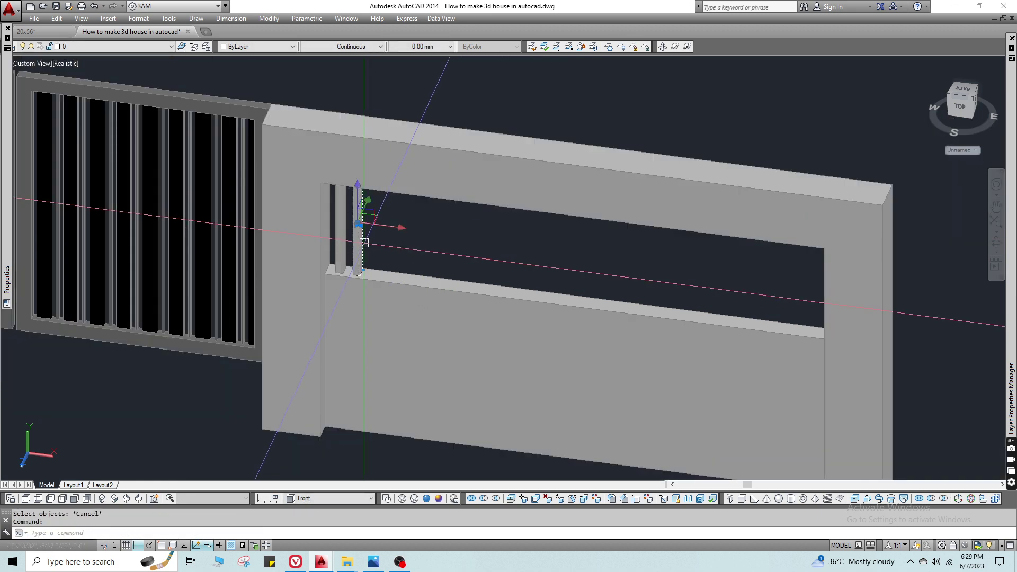
scroll(364, 243, up, 5)
text(co)
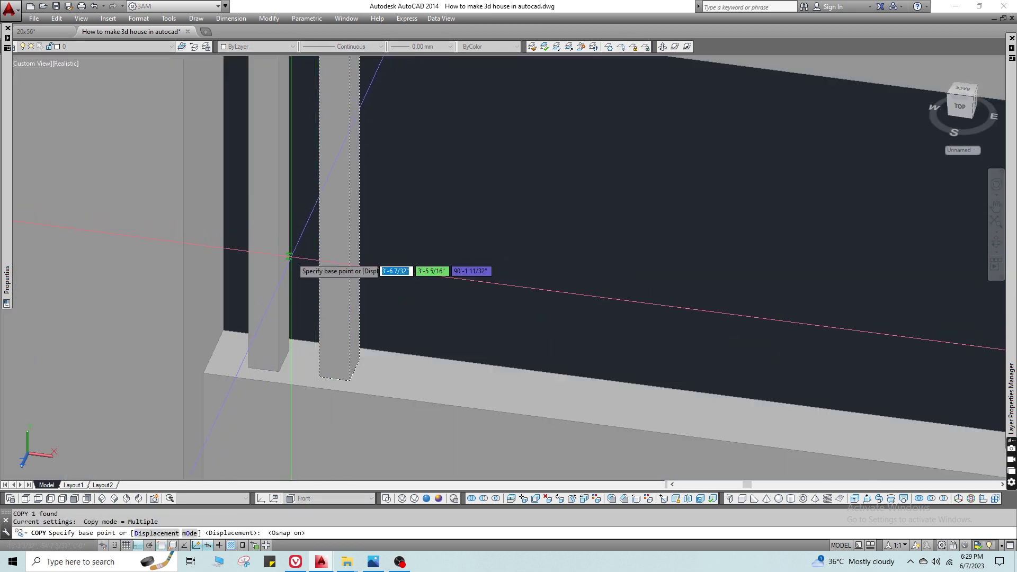
click(290, 256)
text(a )
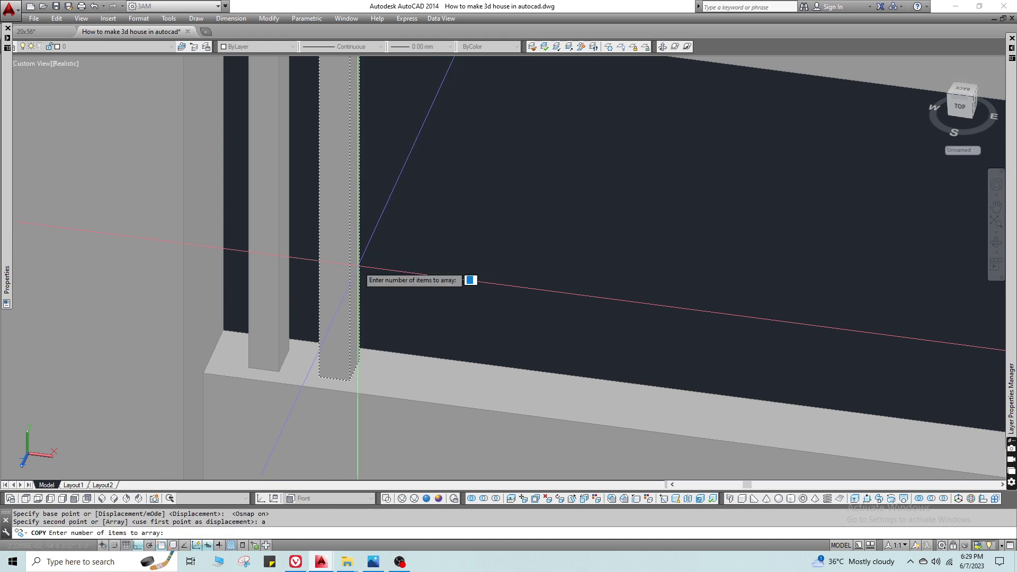
text(50)
click(358, 267)
scroll(358, 266, down, 7)
key(Escape)
key(Escape)
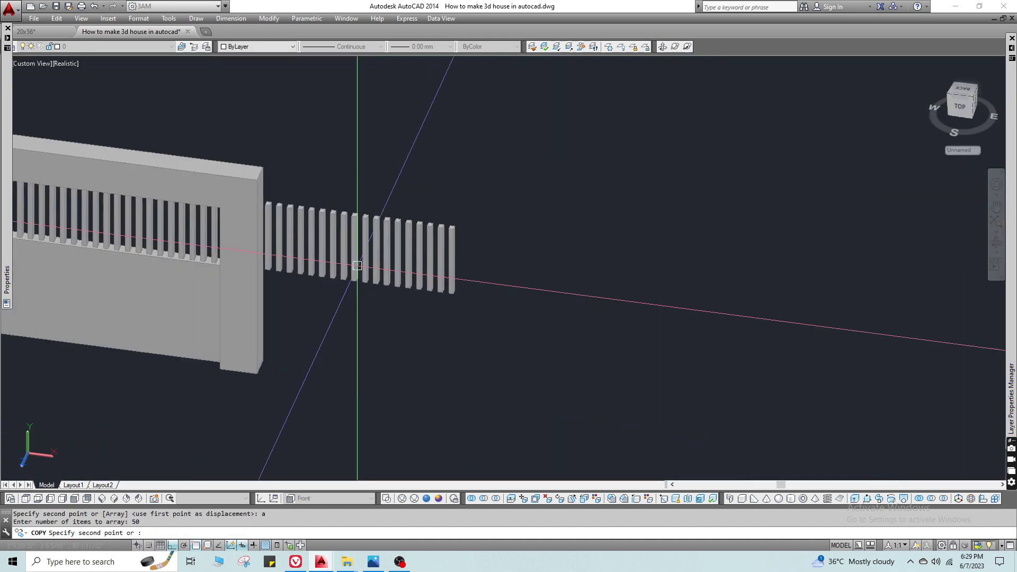
Erase the surplus slats extending beyond the far post of the boundary wall.
shift+middle_drag(321, 224, 251, 161)
click(216, 112)
click(503, 321)
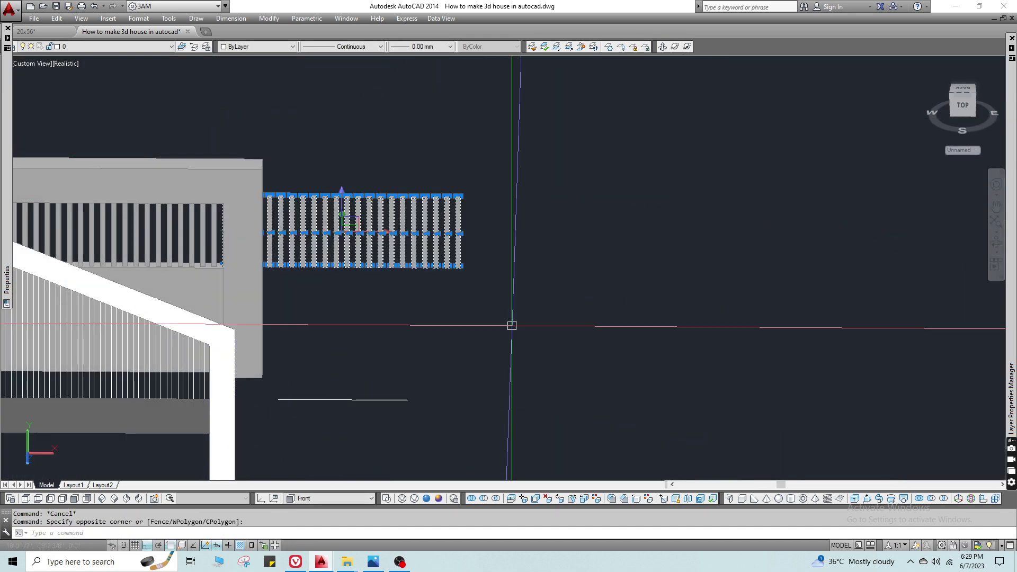
text(e)
mouse_move(315, 254)
middle_down()
mouse_move(561, 304)
mouse_move(528, 312)
middle_up()
Assign all the slats in the wall opening to the Fins layer.
click(912, 284)
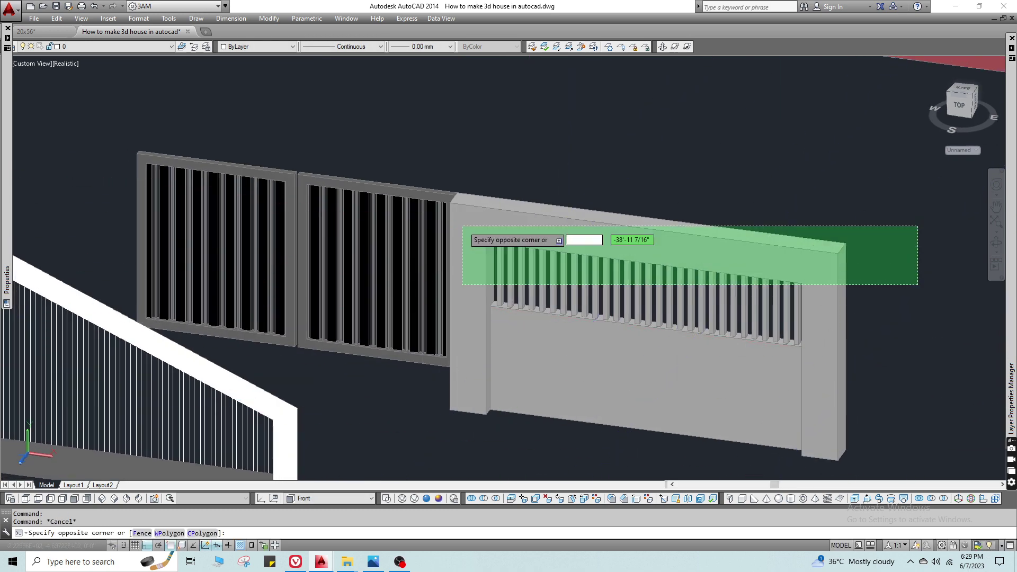
click(466, 224)
click(121, 47)
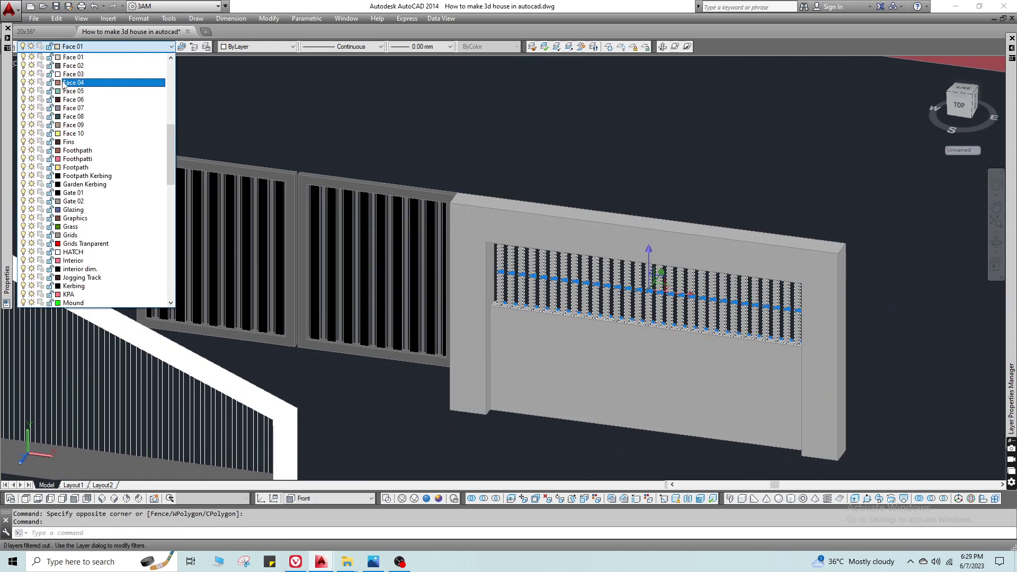
click(88, 141)
key(Escape)
Assign the boundary wall's lower panel to the Cmd 02 layer.
middle_drag(606, 366, 457, 304)
click(457, 303)
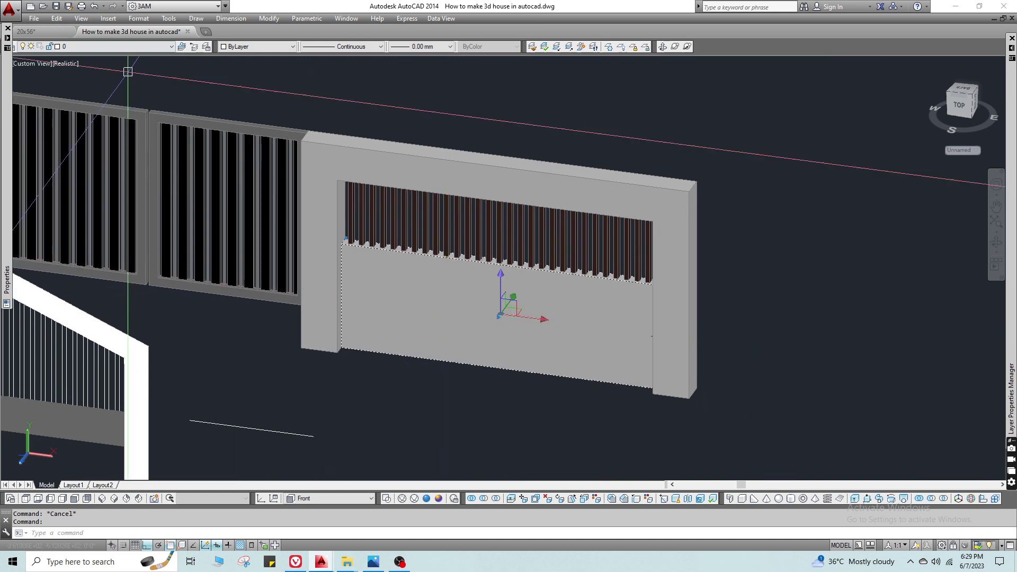
click(113, 47)
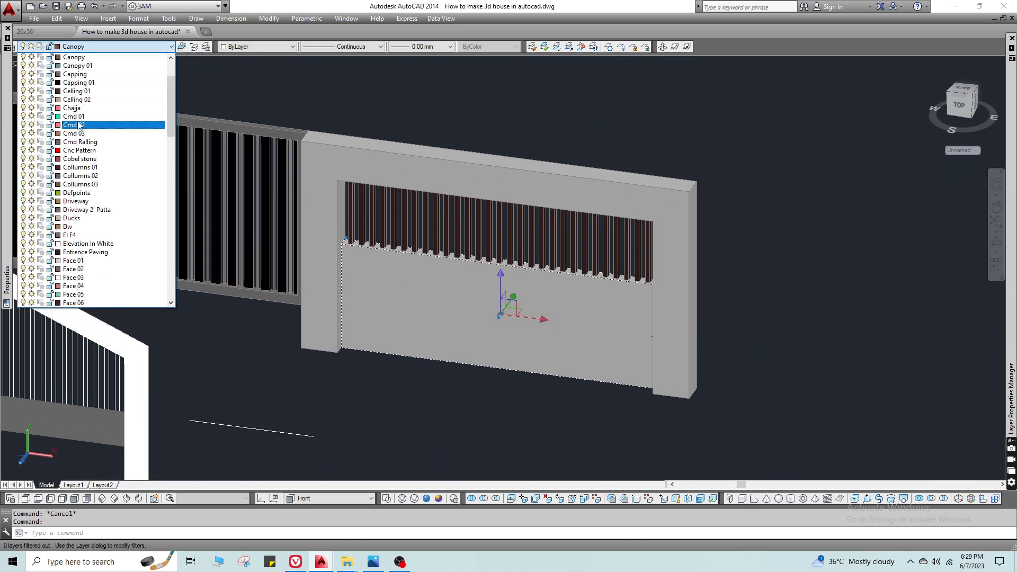
click(79, 125)
key(Escape)
Assign the boundary wall's outer frame to the Cmd 01 layer.
click(406, 159)
click(113, 46)
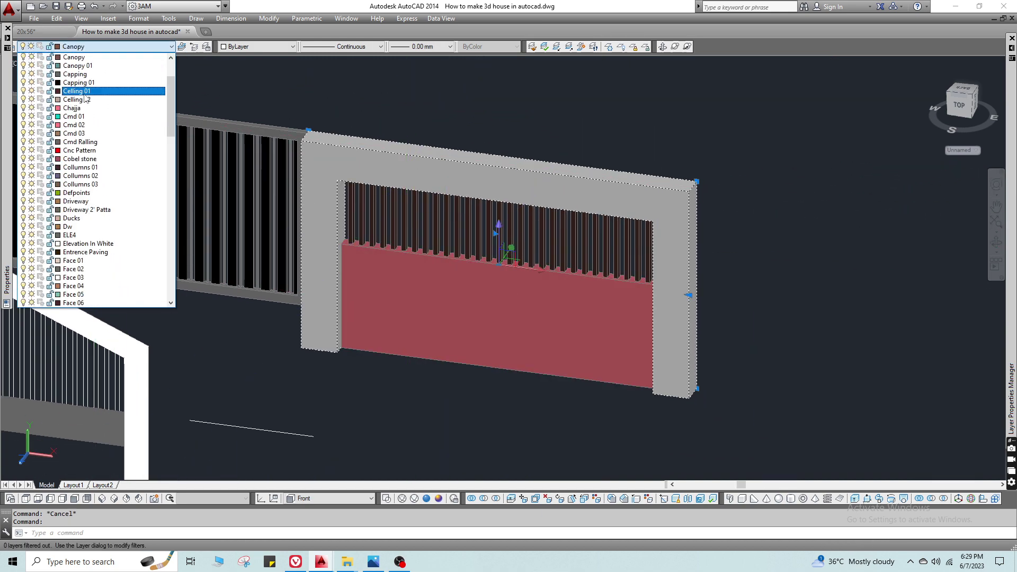
click(78, 116)
key(Escape)
Move the complete gate and boundary wall assembly to the front of the house.
scroll(522, 205, down, 3)
shift+middle_drag(505, 207, 567, 243)
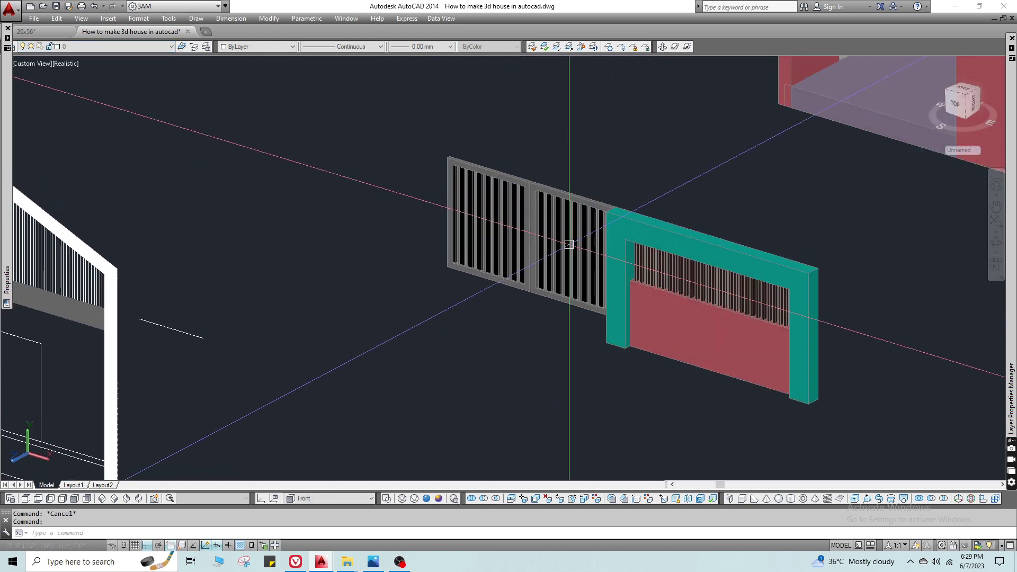
click(436, 135)
scroll(606, 310, down, 2)
middle_drag(606, 311, 415, 246)
click(683, 395)
text(m)
key(space)
middle_drag(523, 289, 364, 347)
click(427, 373)
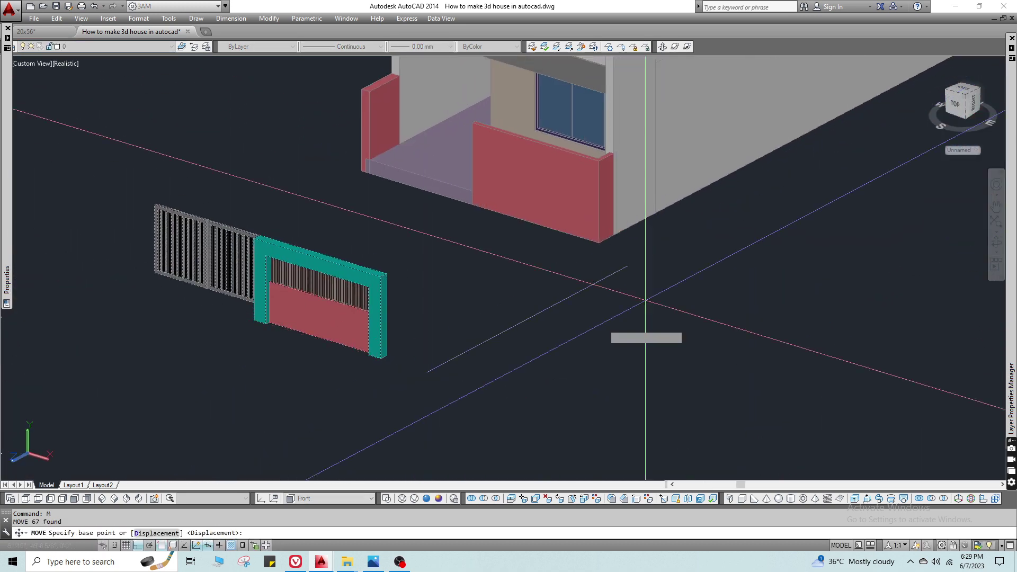
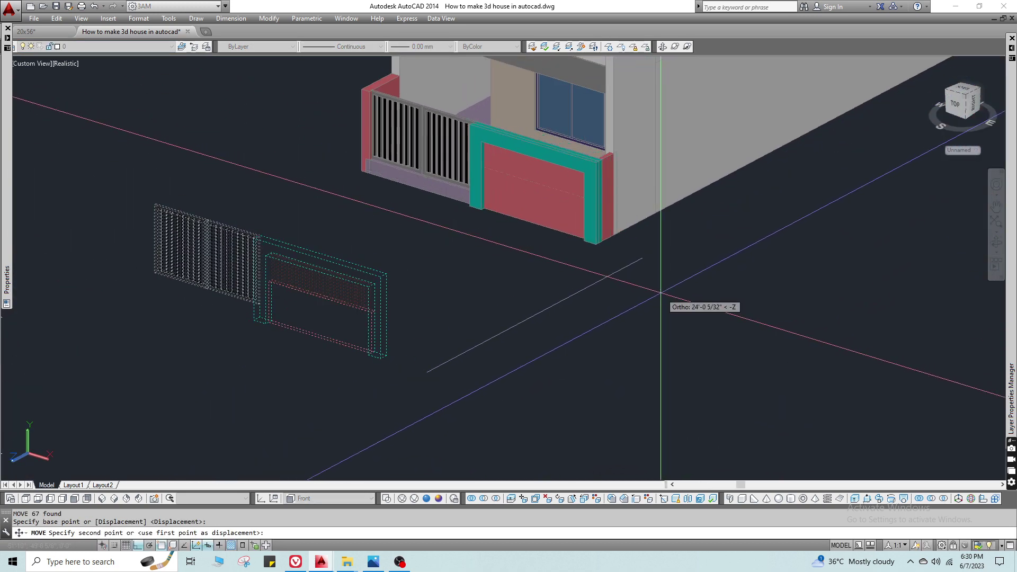
key(Escape)
Move the front wall geometry in 2D Wireframe so its bottom edge snaps onto the adjacent edge, and restore the Realistic visual style.
scroll(574, 233, up, 6)
key(Return)
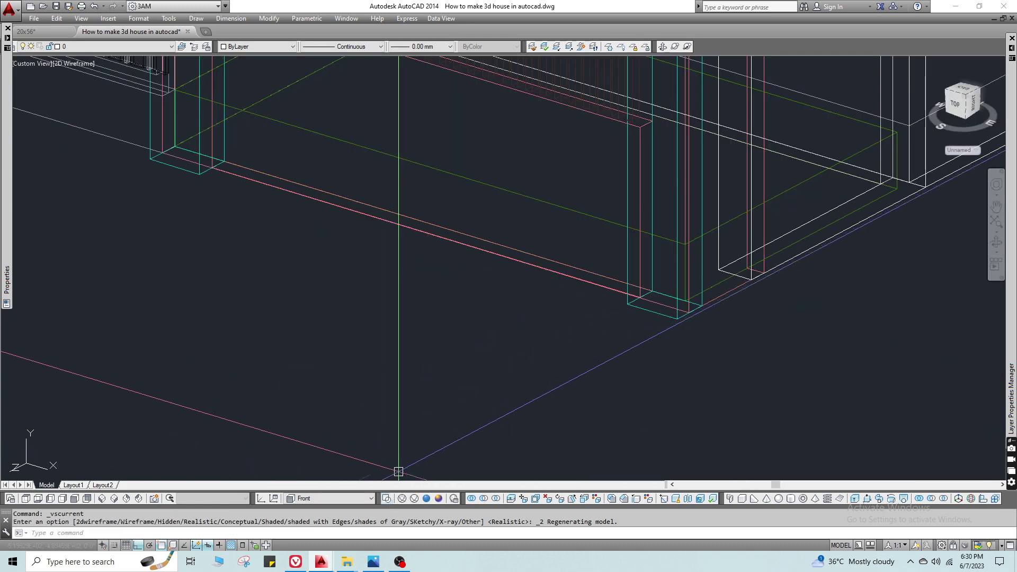
scroll(475, 266, up, 5)
key(Return)
click(466, 296)
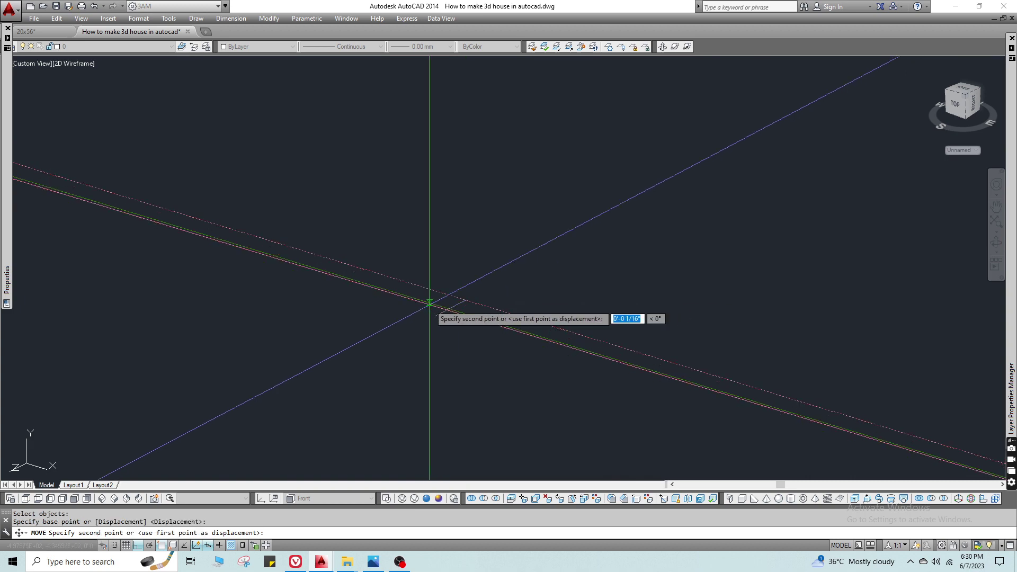
click(449, 308)
click(426, 498)
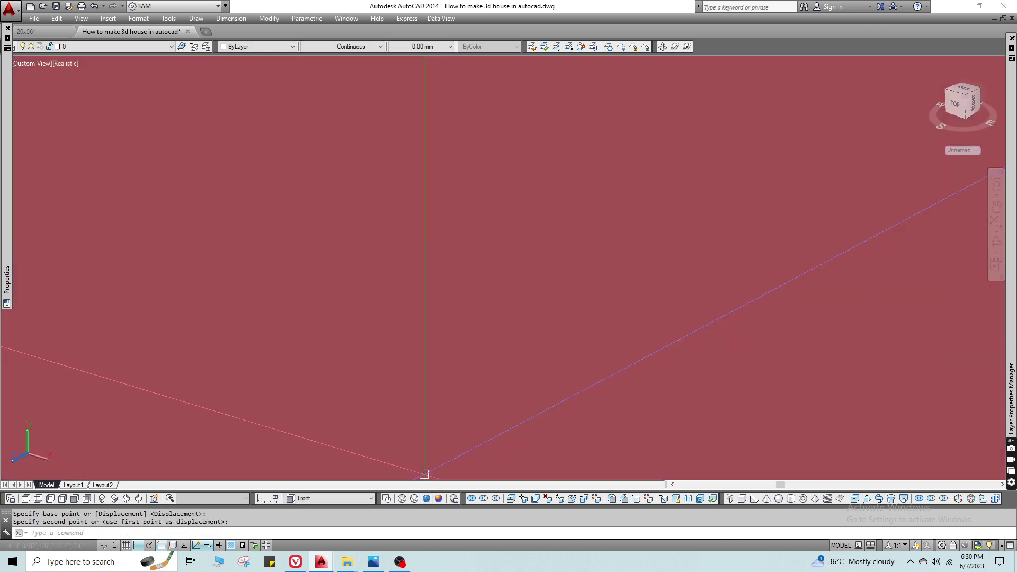
Move the selected face of the red front boundary wall by 3 inches using solid face editing.
scroll(477, 329, down, 6)
middle_drag(492, 318, 412, 338)
scroll(411, 338, down, 2)
scroll(493, 368, up, 4)
click(538, 365)
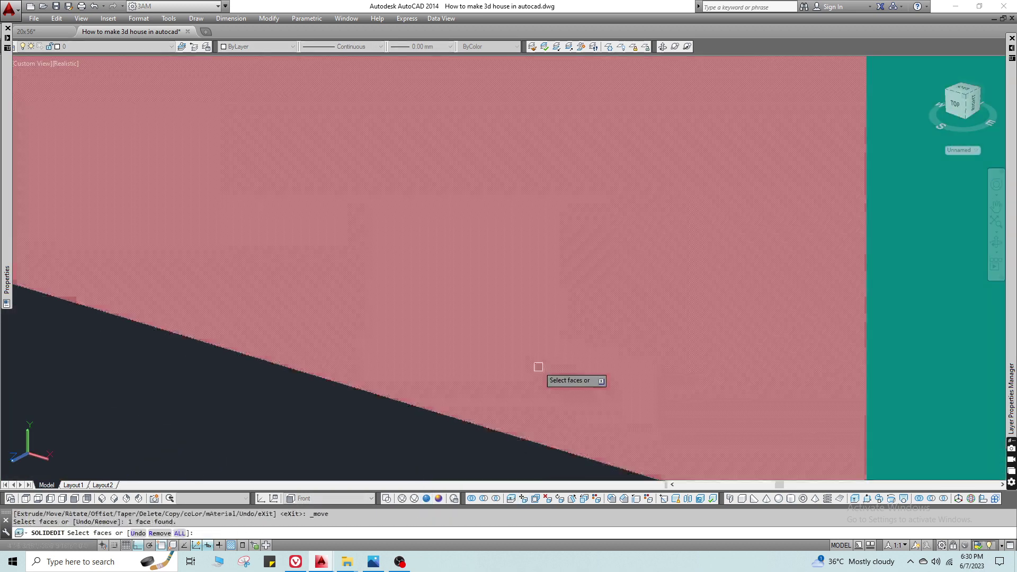
scroll(525, 365, down, 8)
key(Return)
click(522, 414)
text(3)
key(Return)
key(Escape)
Try to union the teal wall frame with the solid at the house corner, and undo the union.
middle_drag(683, 382, 625, 466)
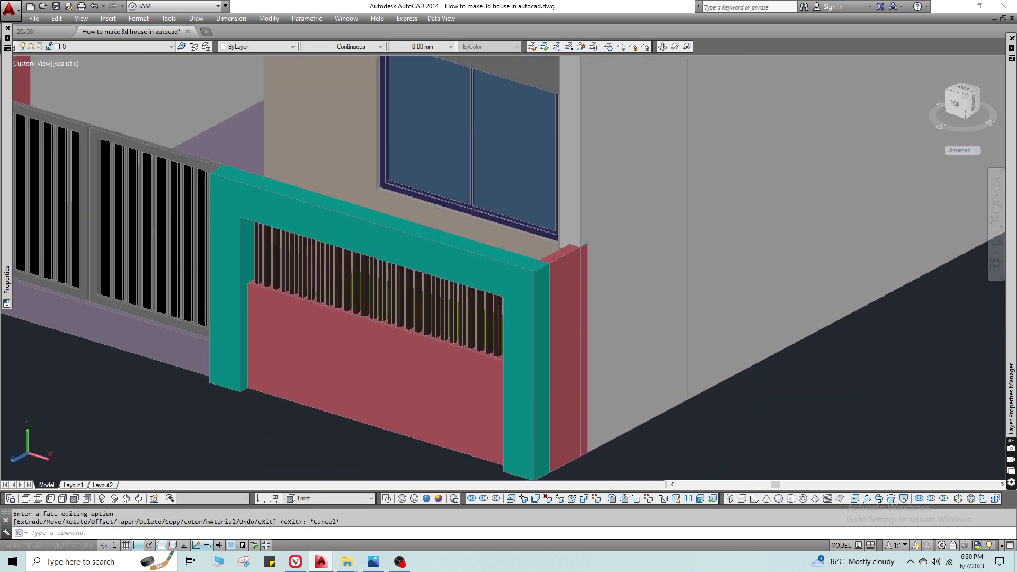
click(553, 271)
key(Return)
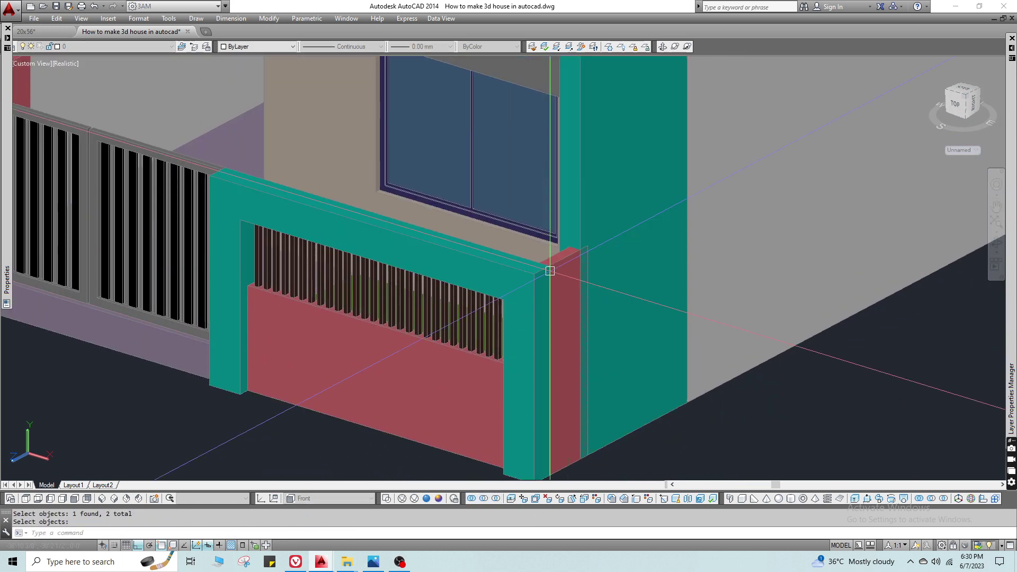
key(ctrl+z)
Union the teal wall frame with the adjoining red side boundary wall.
scroll(528, 263, up, 4)
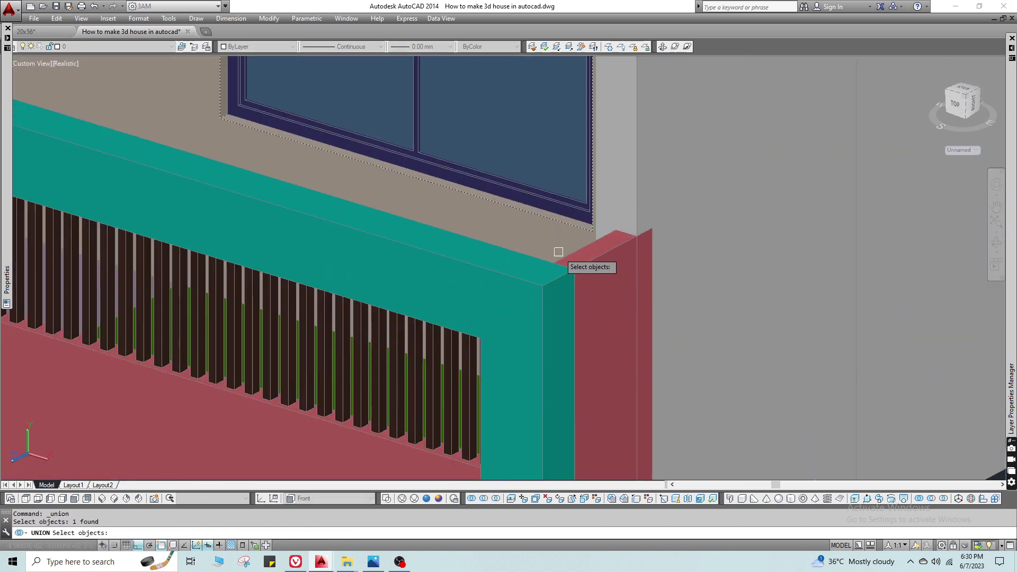
key(Escape)
scroll(575, 258, down, 5)
scroll(577, 339, up, 6)
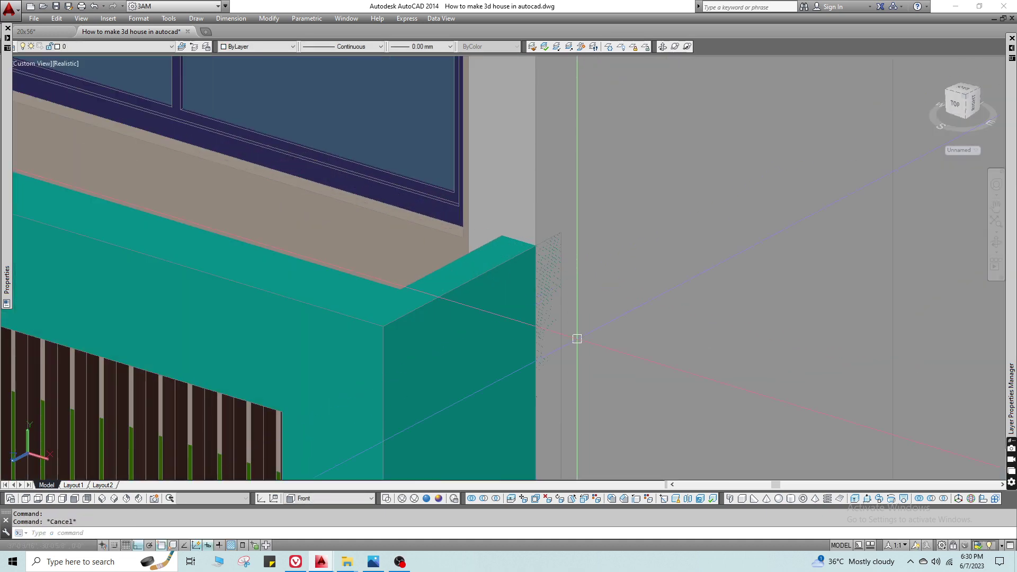
Shift the outer side face of the merged teal boundary wall beside the house with solid face editing.
click(559, 242)
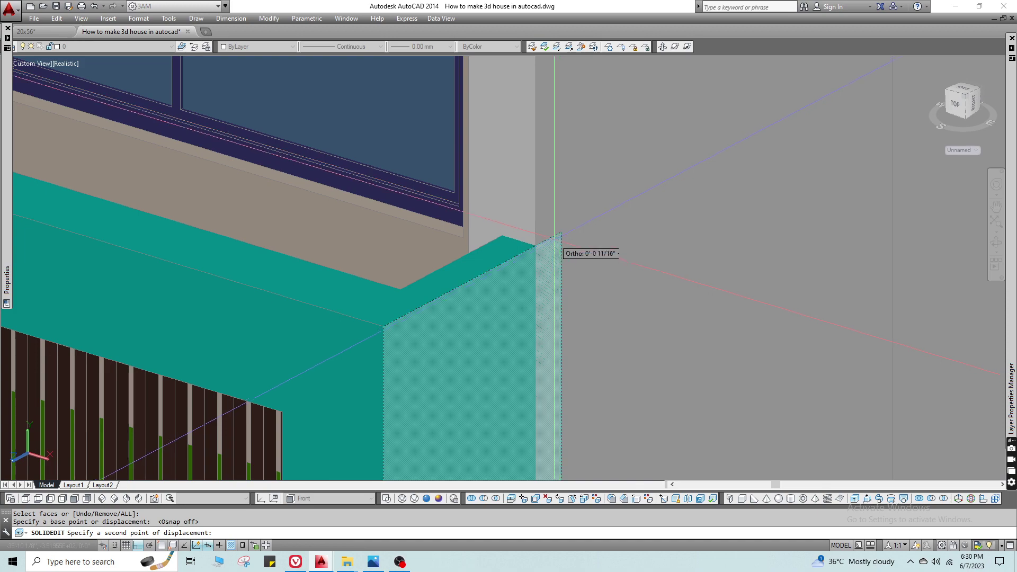
key(Escape)
scroll(631, 335, down, 5)
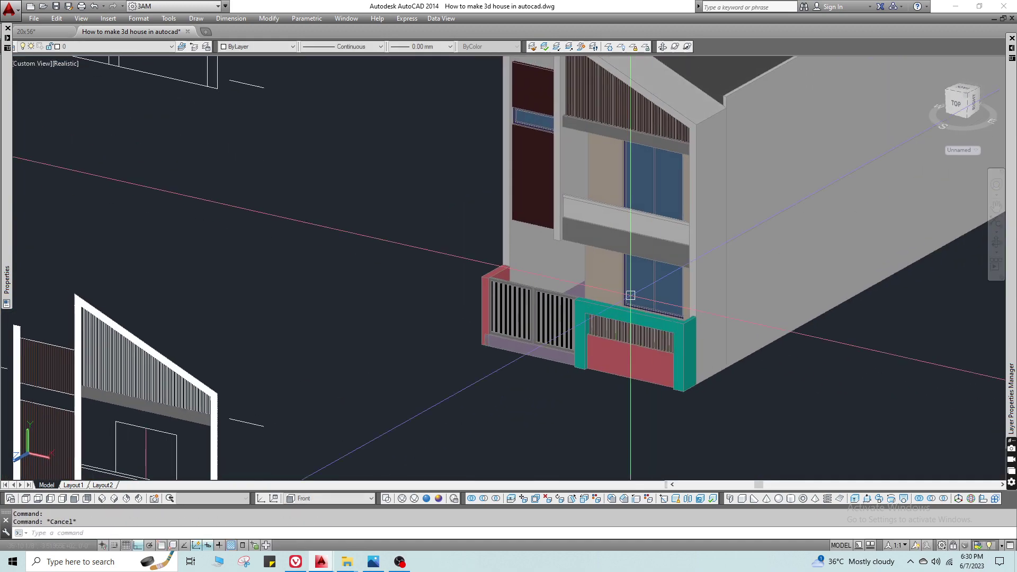
Match the properties of the teal wall frame onto the red side wall at the far end of the gate.
scroll(576, 305, up, 4)
click(575, 304)
scroll(461, 270, up, 2)
click(401, 249)
key(Escape)
scroll(404, 256, up, 1)
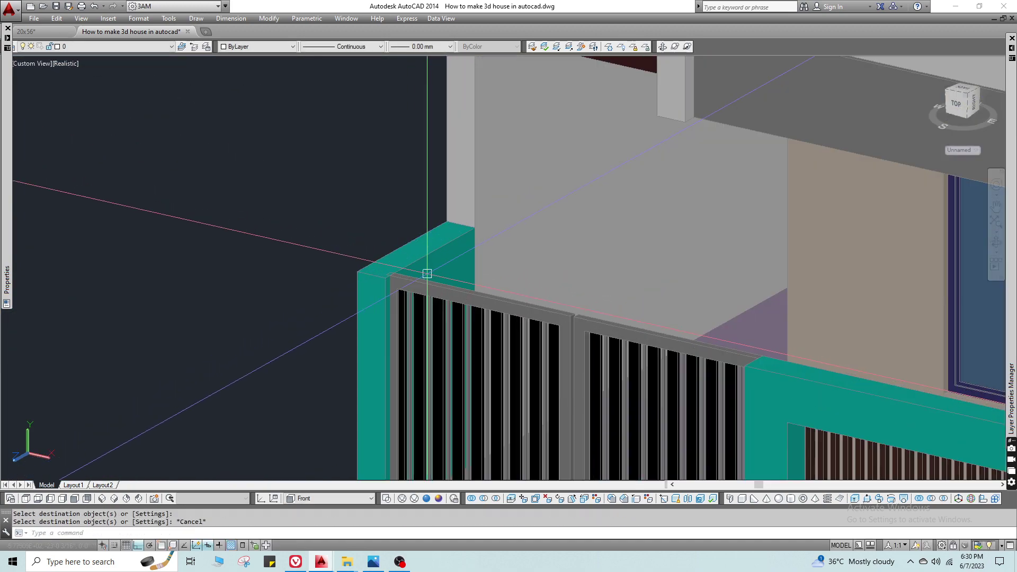
middle_drag(687, 352, 771, 334)
scroll(770, 334, down, 3)
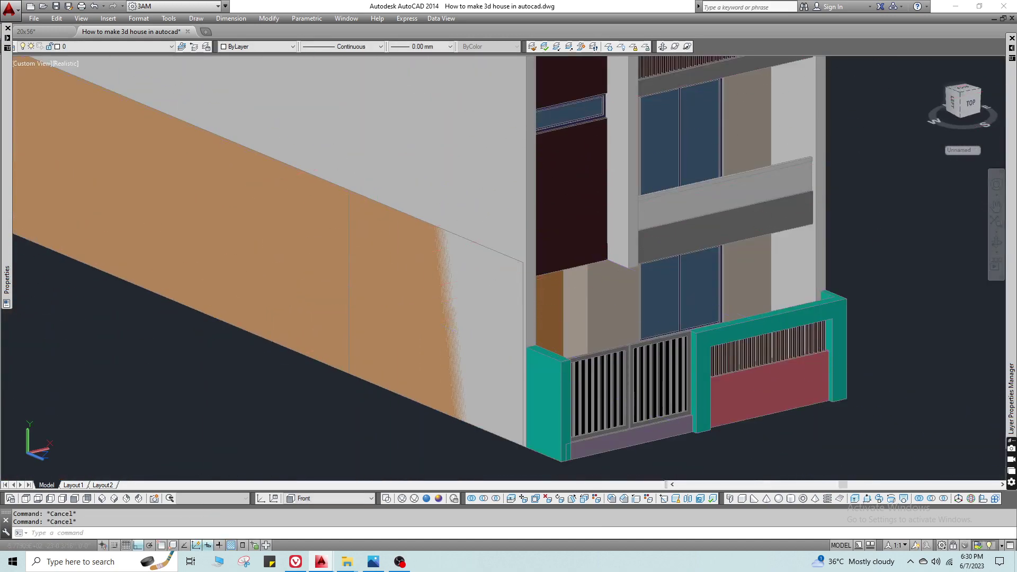
key(ctrl+z)
scroll(355, 202, up, 2)
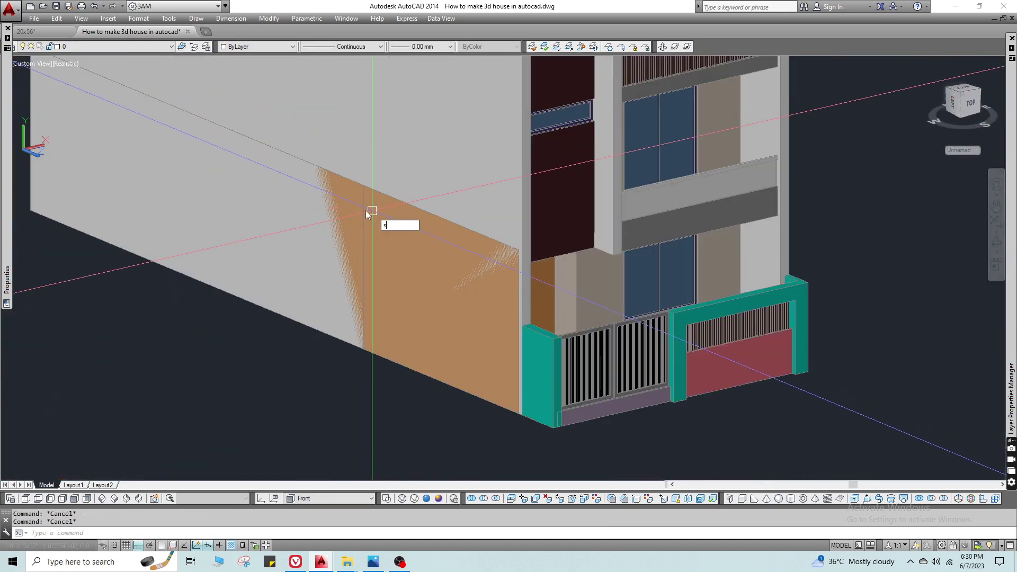
Subtract the overlapping orange solid from the front part of the grey ground-floor side wall.
key(Return)
click(391, 164)
key(Return)
click(372, 201)
key(Return)
Subtract the remaining orange overlap farther back from the grey side wall and regenerate the drawing.
key(Return)
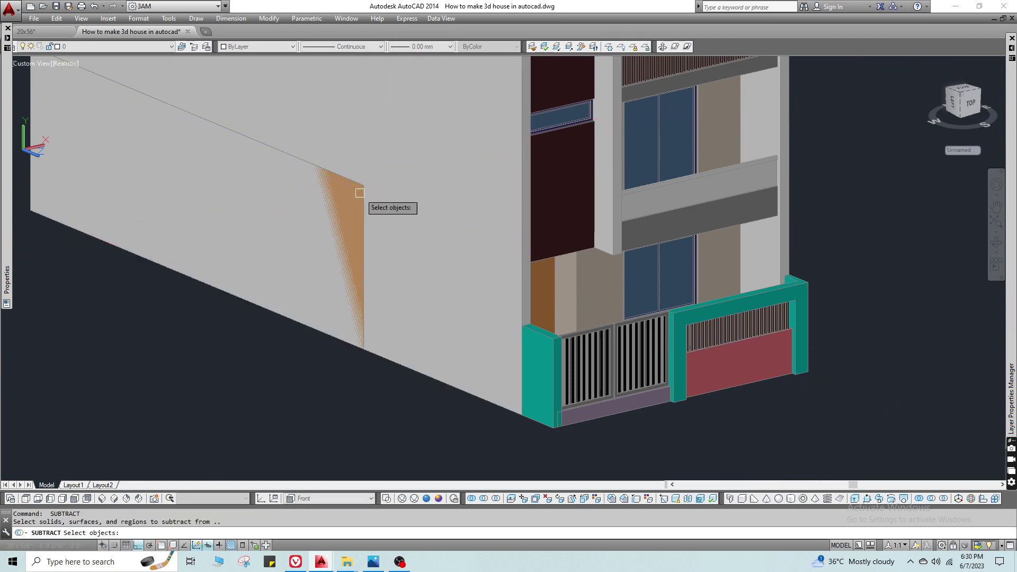
click(375, 202)
key(Return)
scroll(375, 204, down, 4)
shift+middle_drag(546, 211, 379, 210)
text(re)
key(Return)
scroll(384, 255, up, 3)
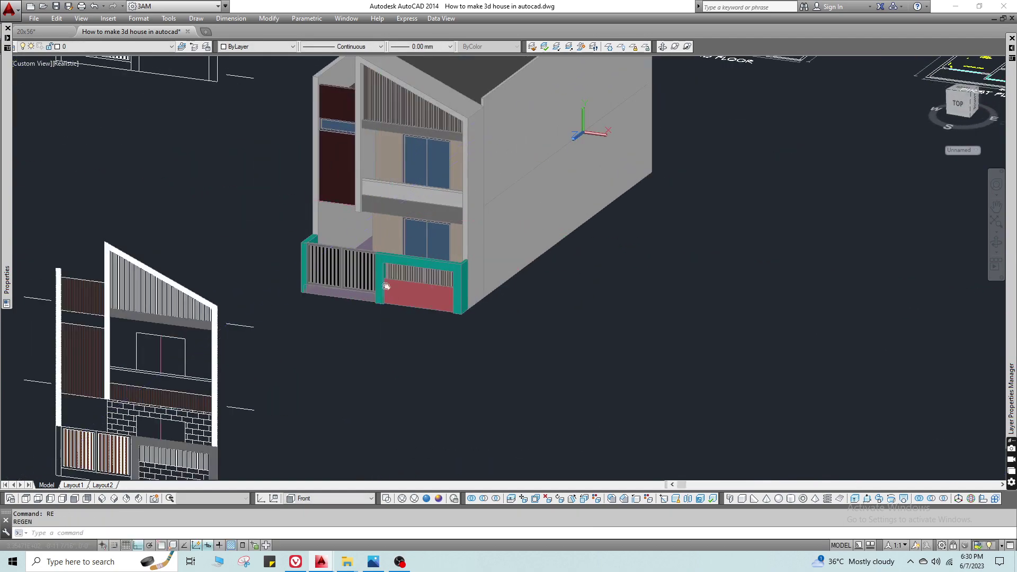
key(Escape)
Slice the raised parapet strip off the upper side wall at the front frame's rear top corner, remove it and regenerate the drawing.
shift+middle_drag(445, 278, 435, 106)
text(s to slice:)
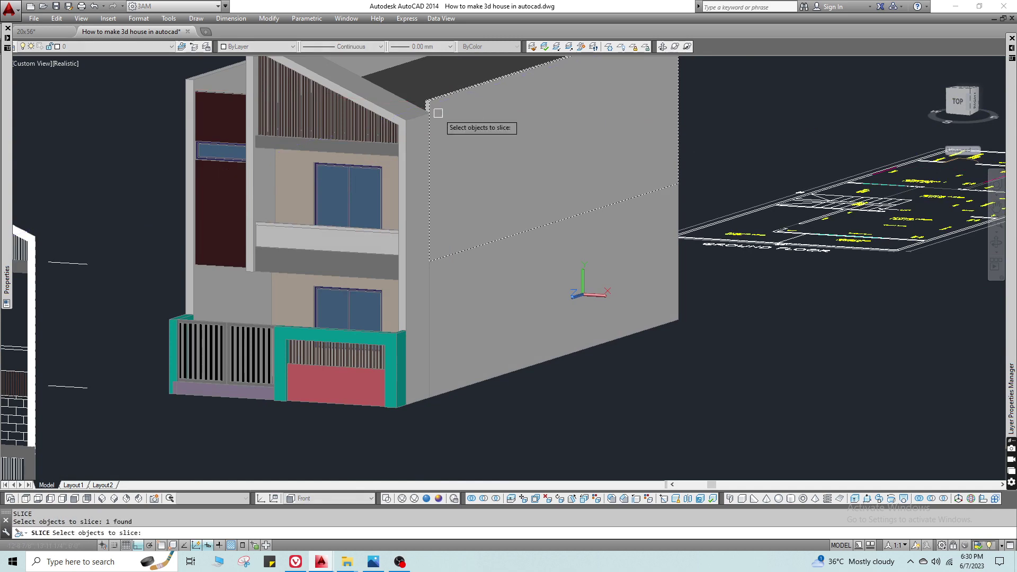
scroll(438, 113, up, 3)
click(379, 189)
key(F3)
click(390, 162)
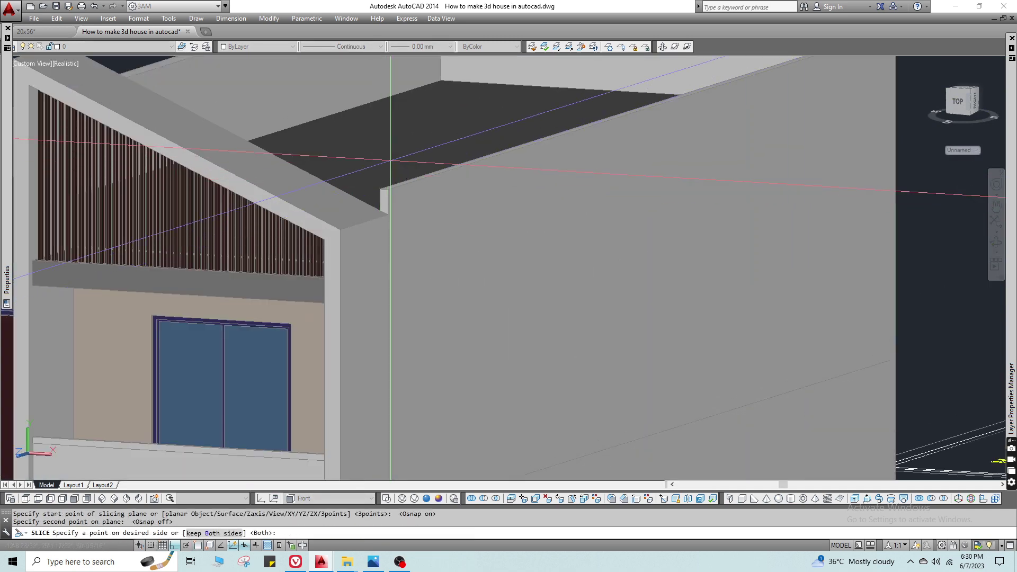
key(Return)
key(Escape)
text(s)
scroll(378, 215, up, 2)
key(Return)
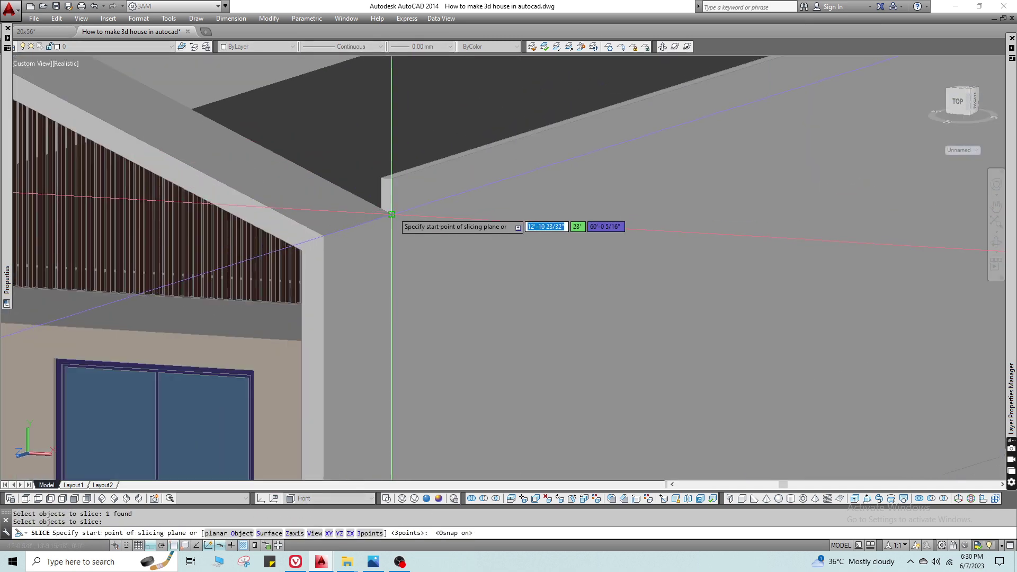
key(Return)
scroll(390, 200, down, 8)
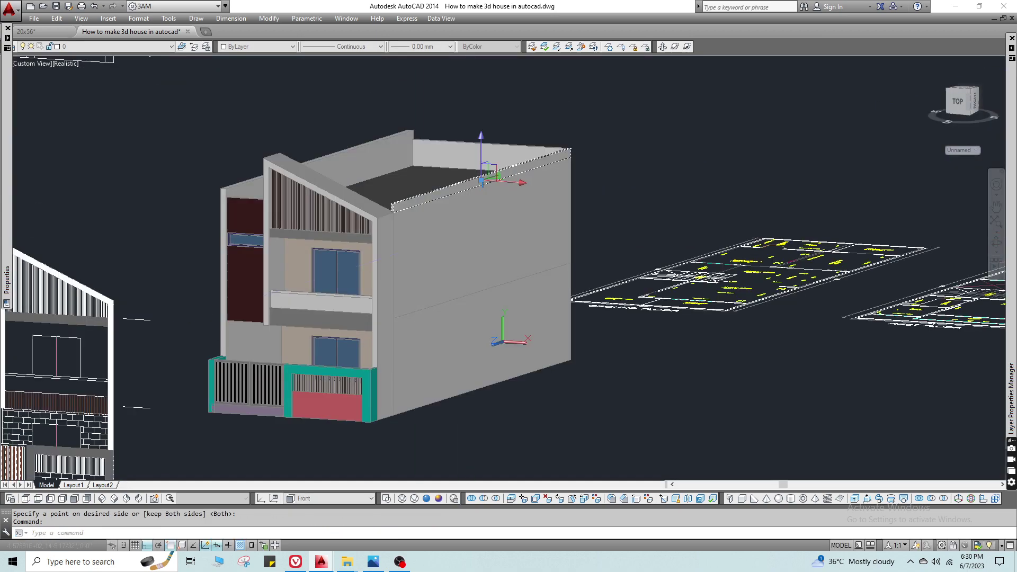
text(re)
key(Return)
Match the properties of the beige house wall onto the red lower panel of the front boundary wall.
scroll(383, 248, up, 2)
scroll(383, 248, down, 2)
shift+middle_drag(383, 248, 438, 318)
scroll(399, 300, up, 3)
scroll(540, 329, down, 4)
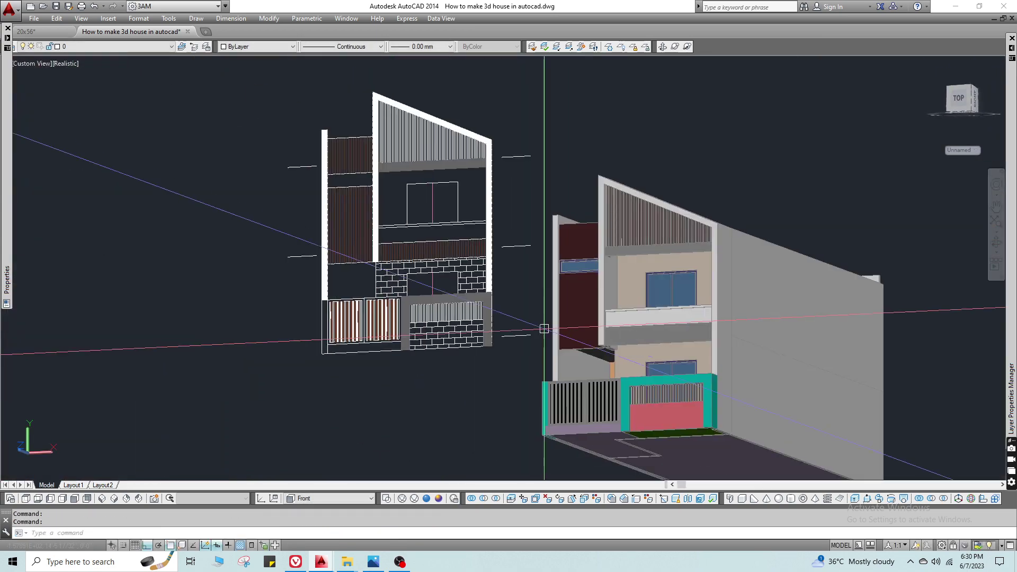
shift+middle_drag(540, 329, 490, 349)
scroll(490, 349, up, 3)
scroll(293, 290, down, 4)
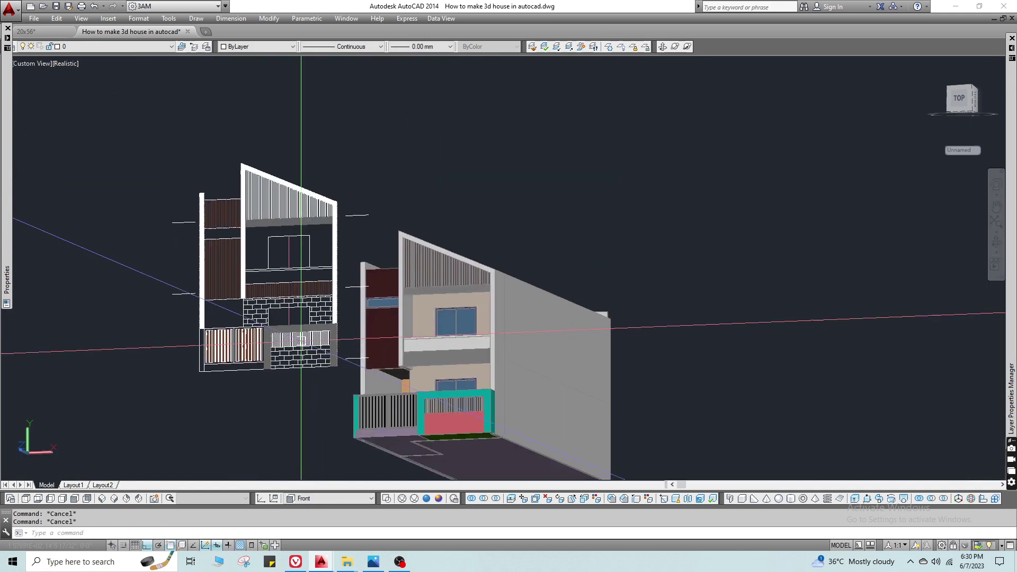
shift+middle_drag(293, 289, 302, 297)
scroll(422, 316, up, 5)
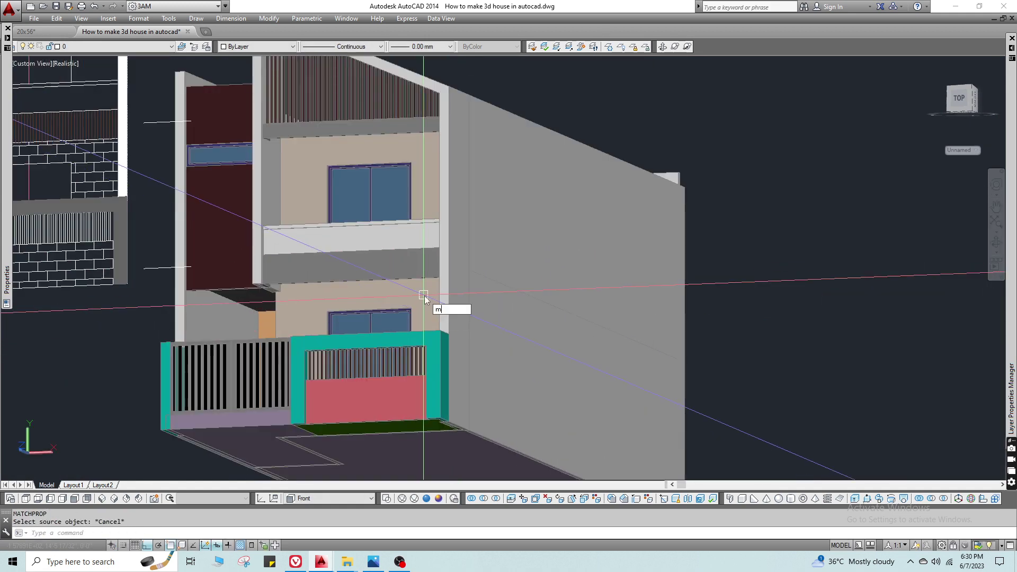
click(371, 389)
scroll(370, 389, up, 3)
scroll(464, 443, down, 5)
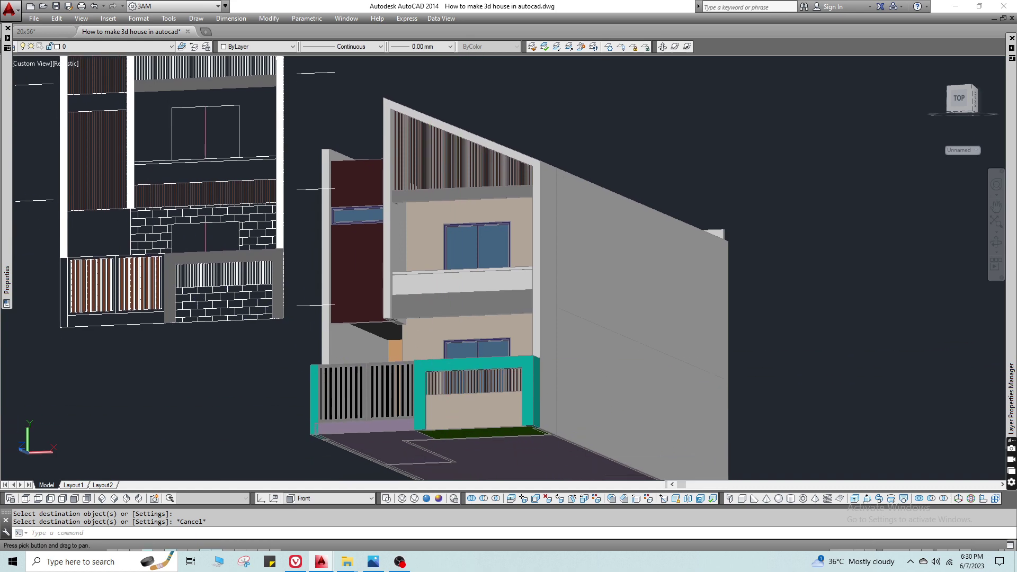
Match the properties of the dark maroon facade panel onto the grey band below the balcony parapet.
scroll(445, 331, up, 6)
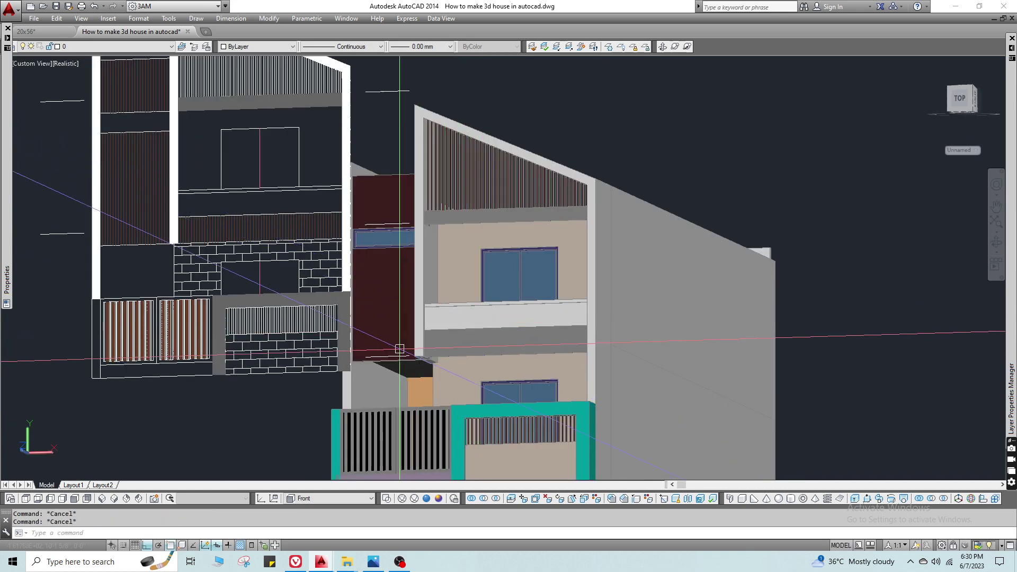
click(390, 313)
scroll(466, 345, up, 5)
scroll(529, 318, down, 8)
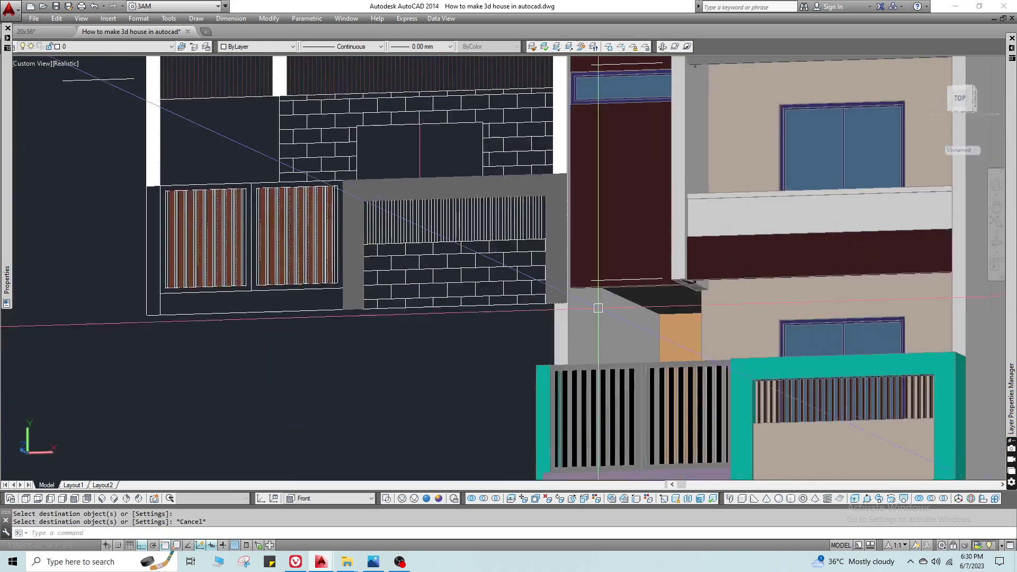
key(Escape)
Compare the cladding and gate details of the 2D front elevation with the front of the 3D house.
scroll(509, 153, up, 3)
middle_drag(493, 167, 433, 257)
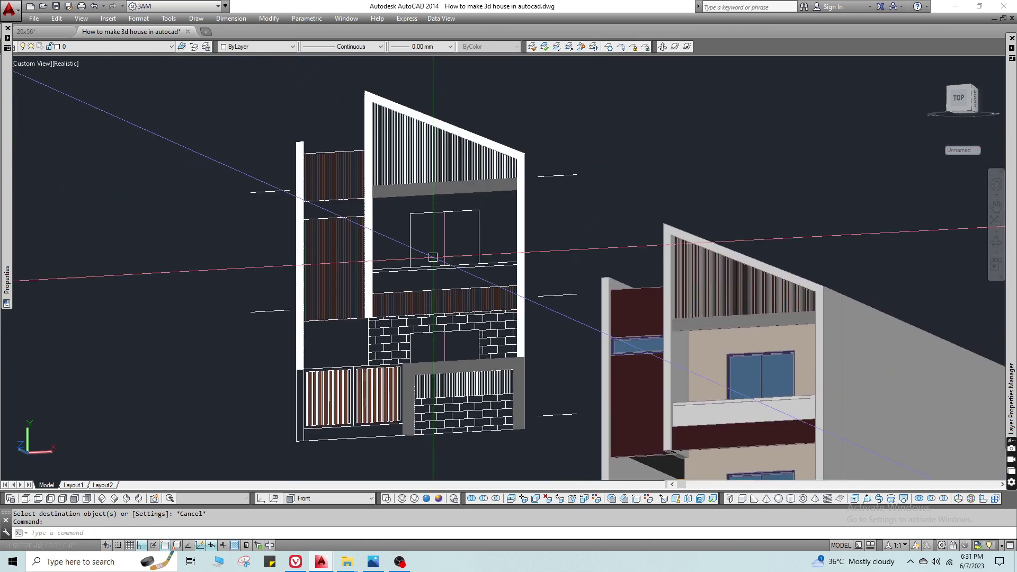
scroll(411, 227, down, 2)
scroll(597, 435, up, 2)
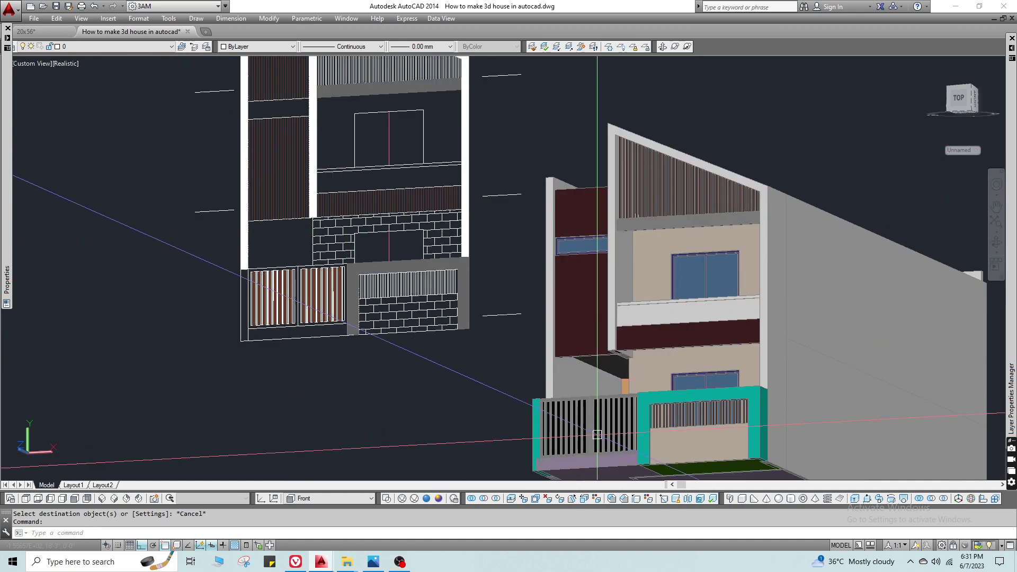
middle_drag(582, 430, 426, 367)
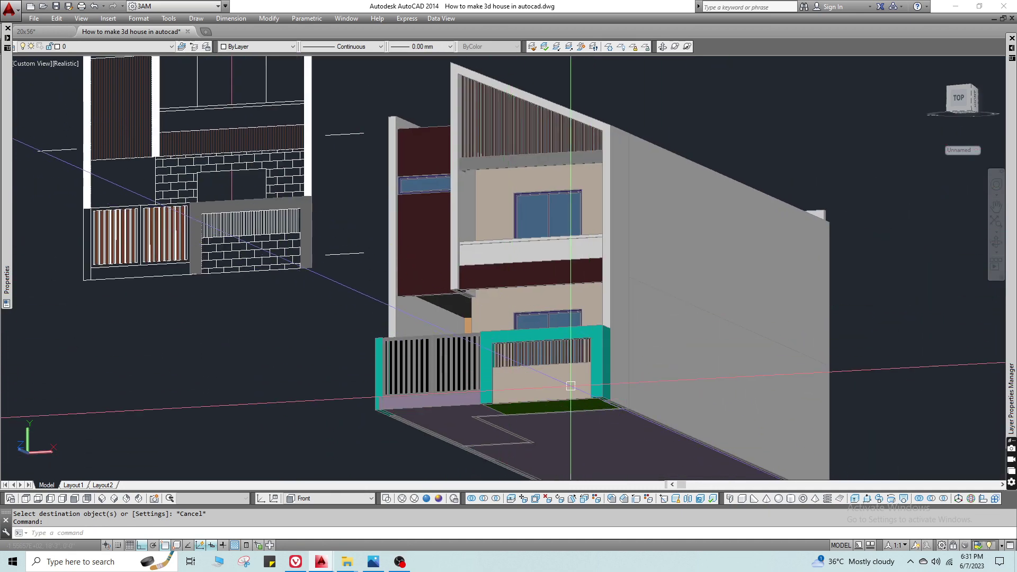
middle_drag(443, 273, 438, 351)
scroll(443, 348, down, 2)
scroll(325, 364, up, 6)
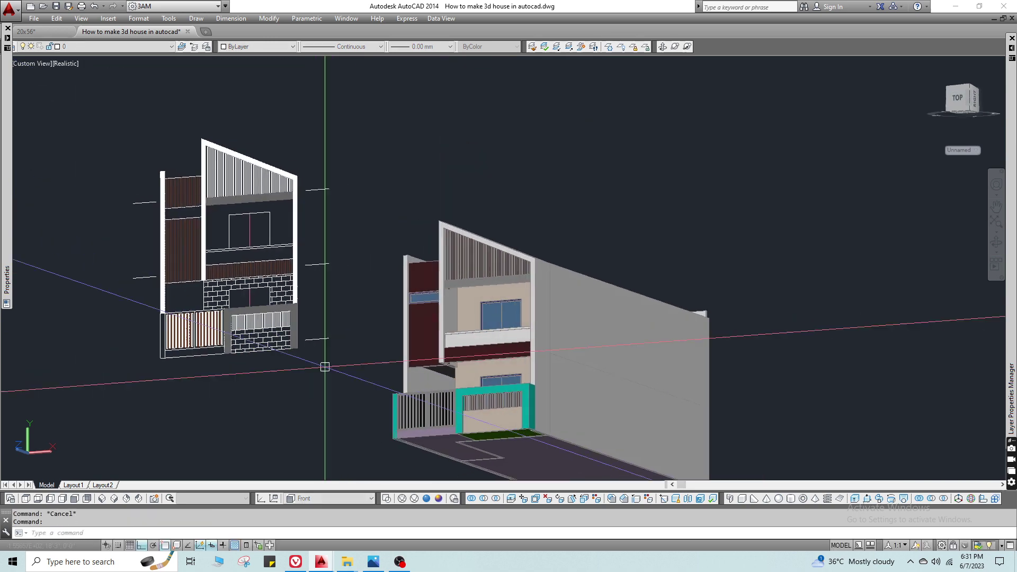
Isolate the Face 06 layer and draw a 1 by 1 rectangle at the lower outer corner of the balcony band.
click(557, 46)
key(Escape)
middle_drag(529, 408, 475, 318)
text(rec)
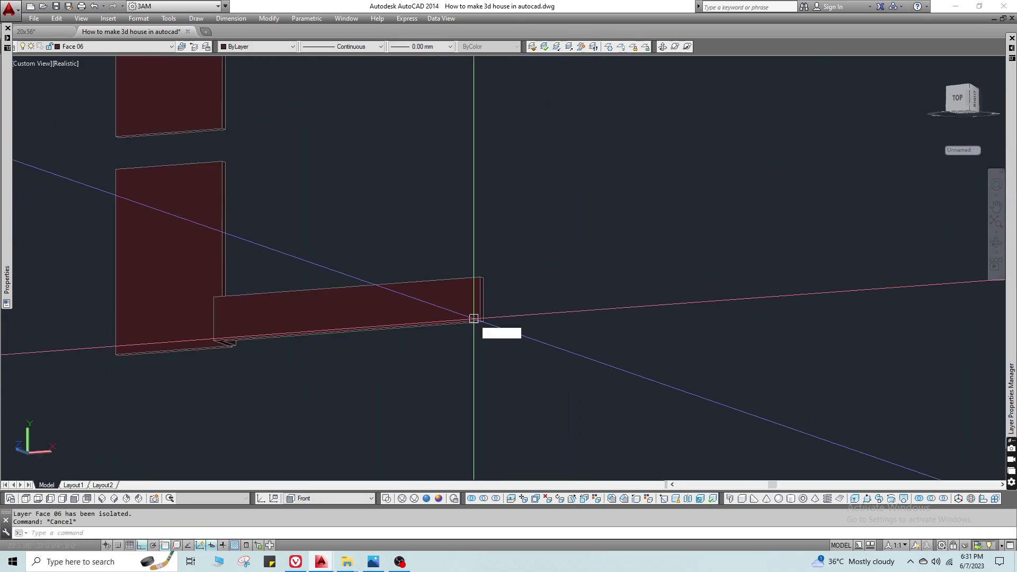
key(Return)
scroll(477, 320, up, 8)
click(477, 296)
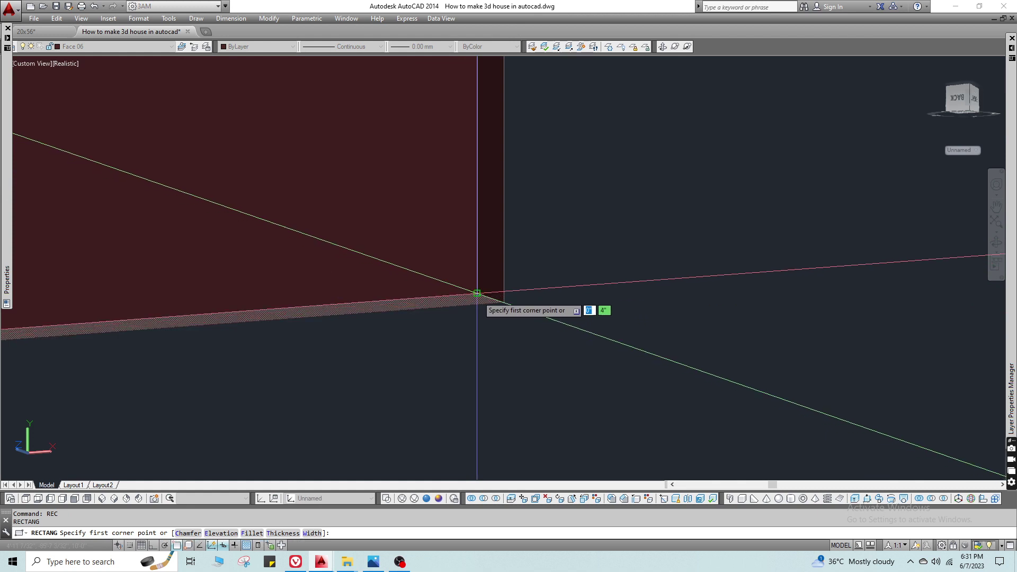
text(1',4')
key(Return)
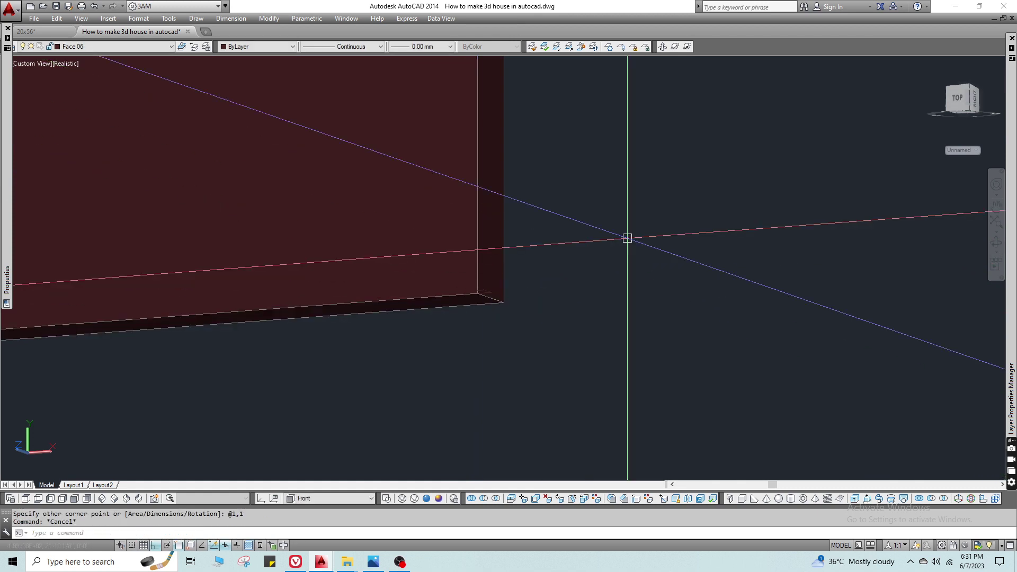
Try to extrude the small square upward from the balcony band's corner, and undo the extrusion.
text(ext)
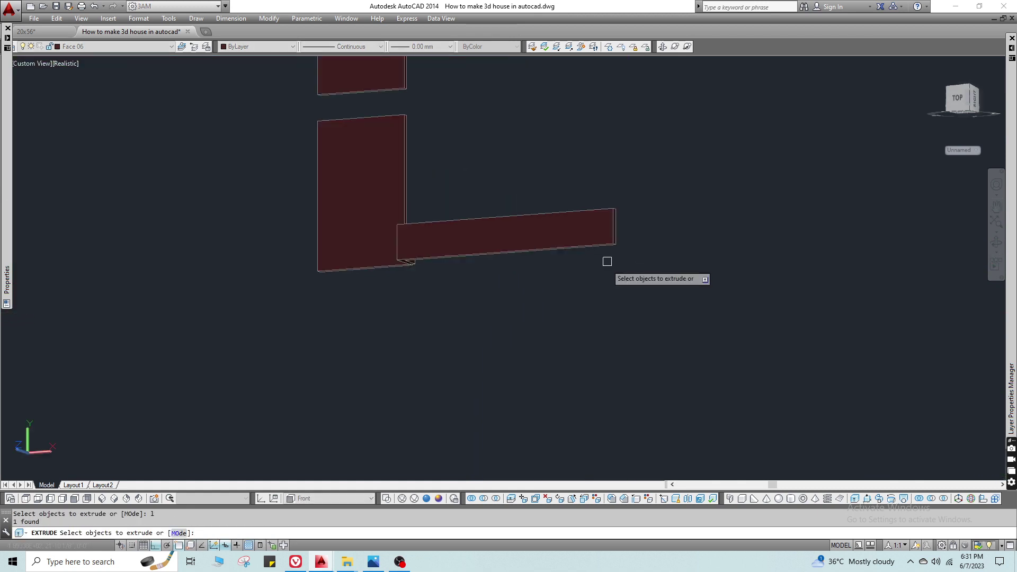
key(Return)
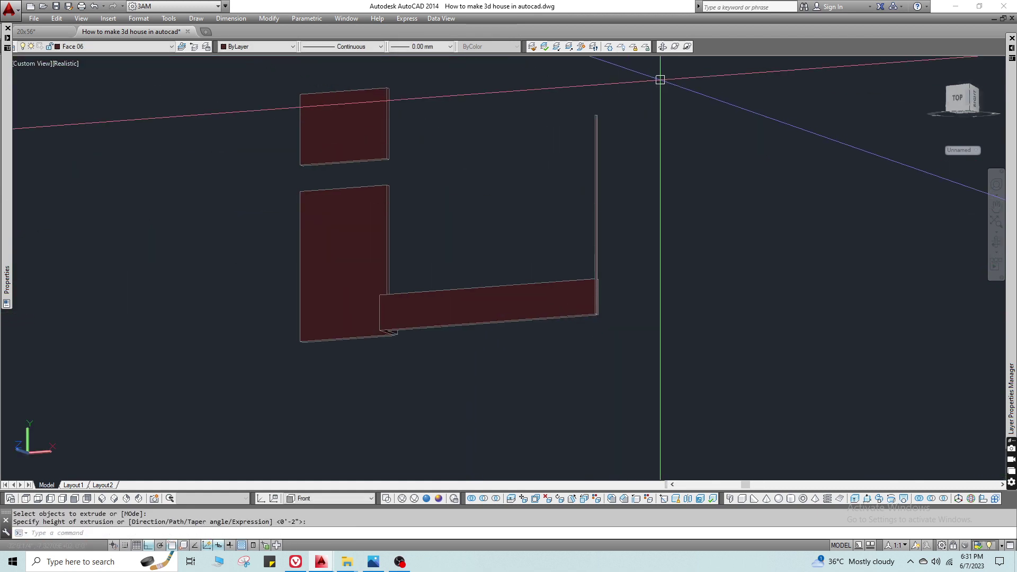
key(Escape)
key(ctrl+z)
Extrude the small square upward into a thin bar taller than the maroon facade panels.
key(Return)
text(p)
key(Return)
scroll(577, 231, down, 5)
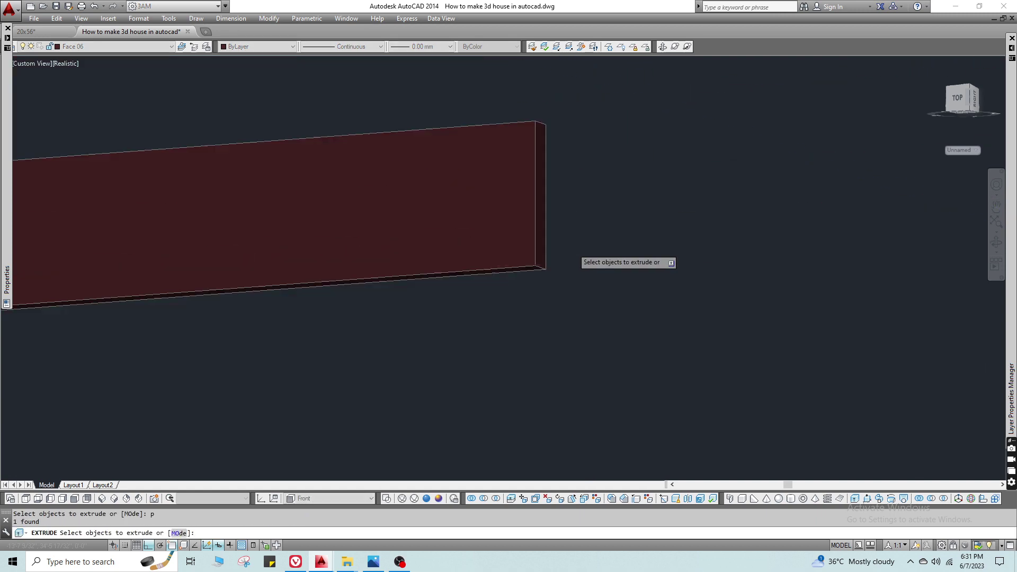
middle_drag(577, 232, 457, 402)
key(Return)
click(459, 212)
Move the tall thin bar a short distance from its place at the balcony band's outer end.
drag(487, 295, 439, 339)
text(m)
middle_drag(465, 368, 378, 128)
scroll(379, 132, up, 3)
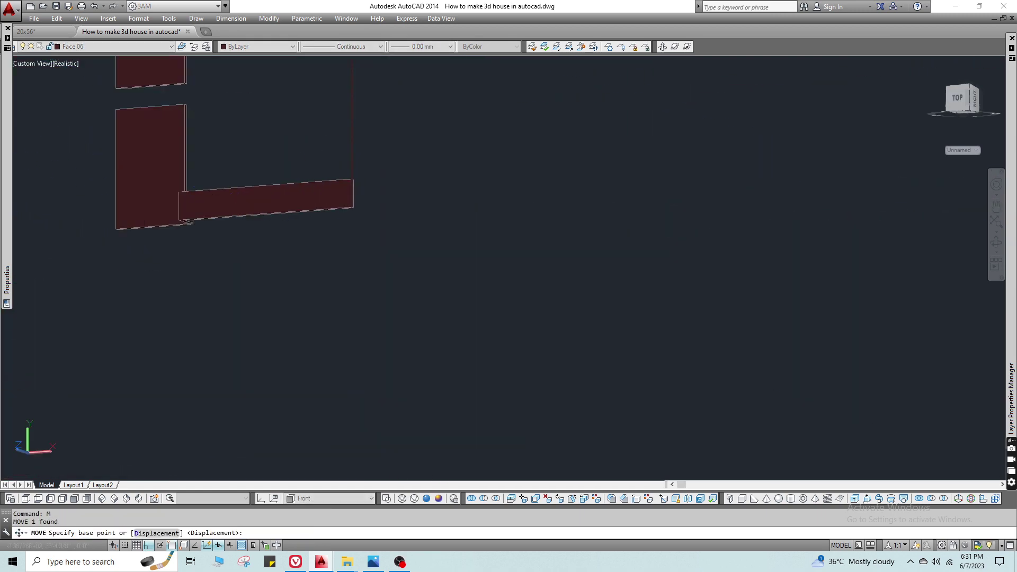
text(1)
scroll(329, 167, up, 6)
Copy the bar as an array of 30 items spaced 3 inches apart along the balcony band.
text(co)
drag(452, 170, 306, 149)
scroll(327, 167, down, 4)
middle_drag(331, 170, 506, 127)
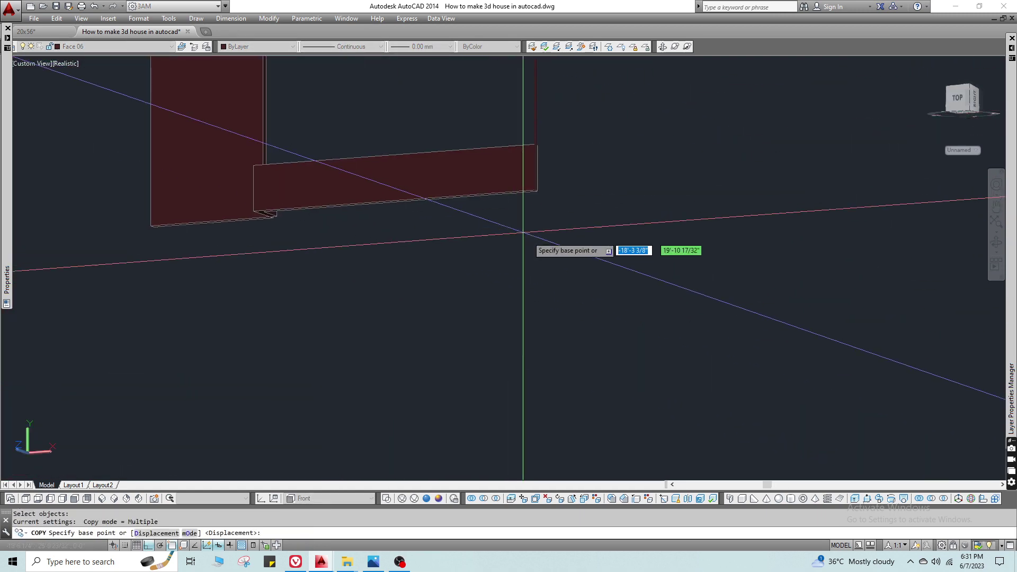
click(522, 232)
text(a )
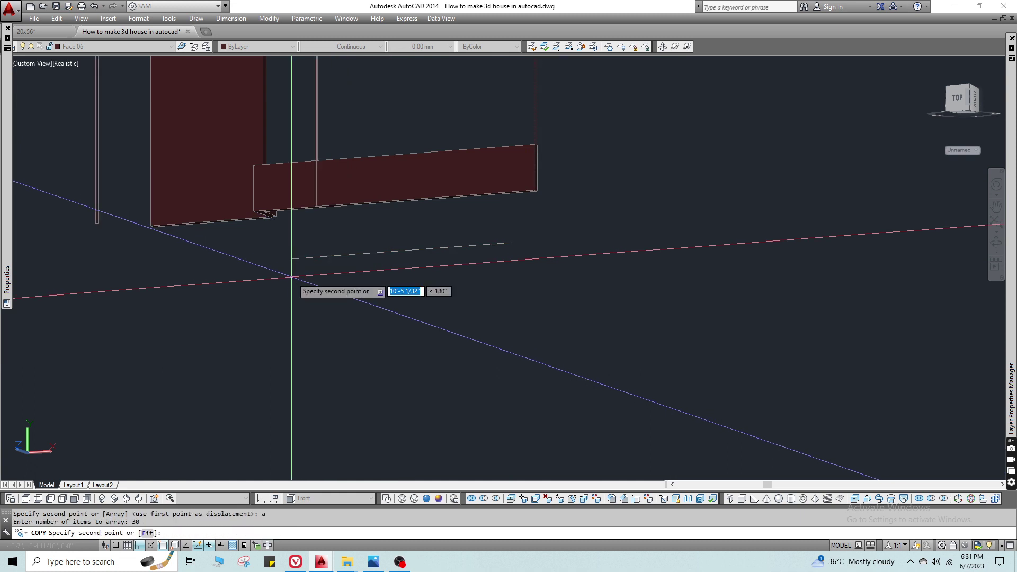
text(1)
scroll(372, 145, up, 8)
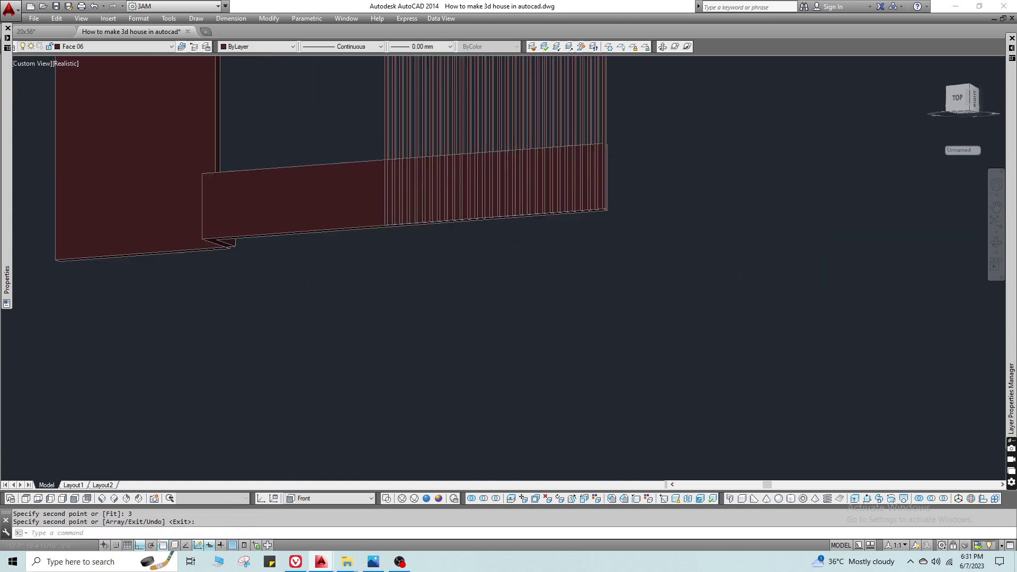
Copy the last bar of the row as an array of 40 items continuing across the tall facade panels.
key(Escape)
text(co)
click(396, 141)
key(space)
scroll(396, 141, down, 7)
click(456, 282)
text(a )
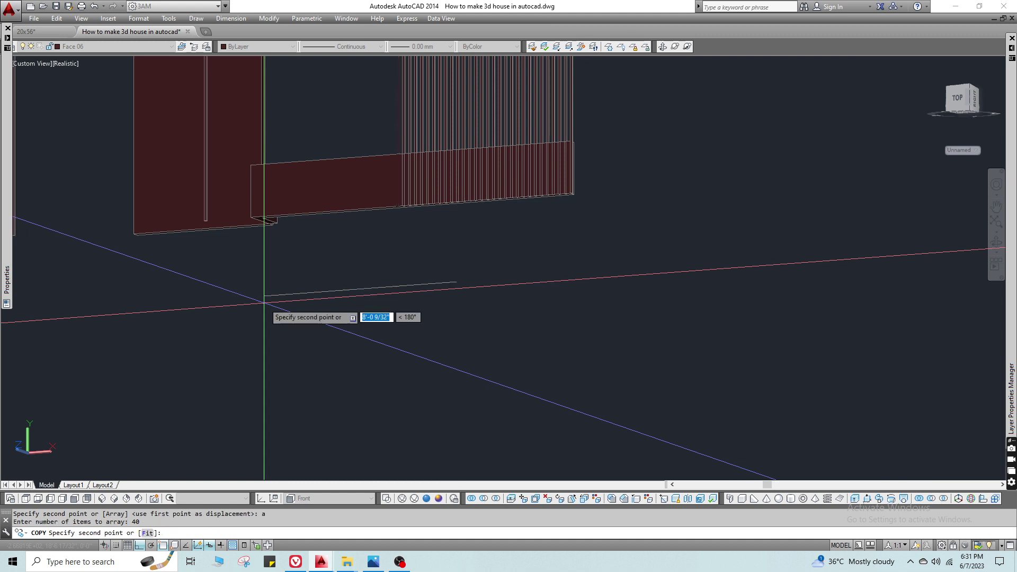
text(1)
key(Escape)
scroll(256, 208, down, 1)
middle_drag(256, 208, 395, 315)
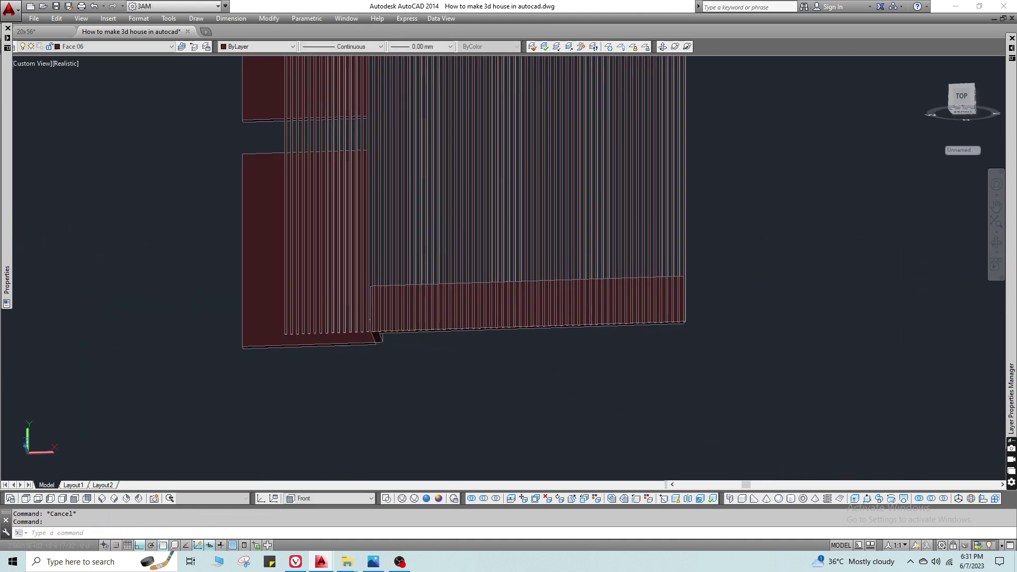
Copy the group of bars near the tall facade panels onto the lower corner of the tall panel.
scroll(389, 253, up, 6)
scroll(455, 225, up, 2)
click(455, 225)
scroll(455, 225, down, 3)
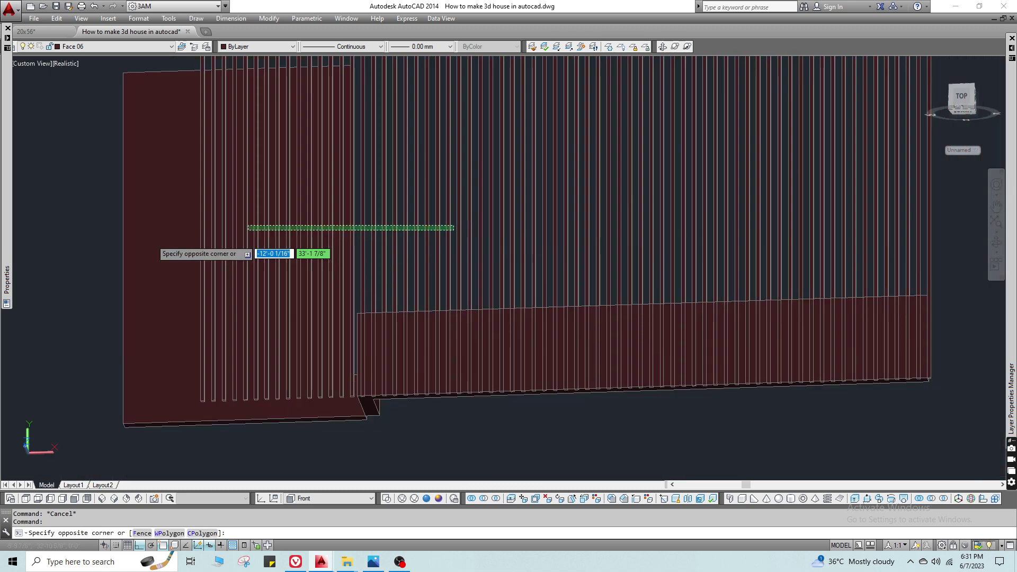
click(129, 244)
text(cond)
scroll(395, 401, up, 3)
scroll(479, 406, up, 3)
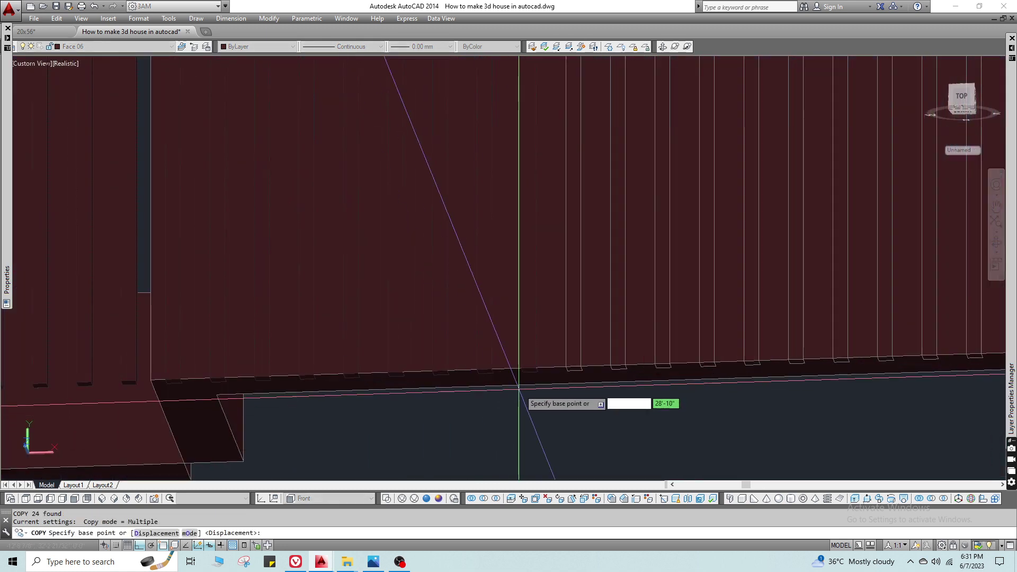
click(522, 369)
scroll(336, 353, down, 4)
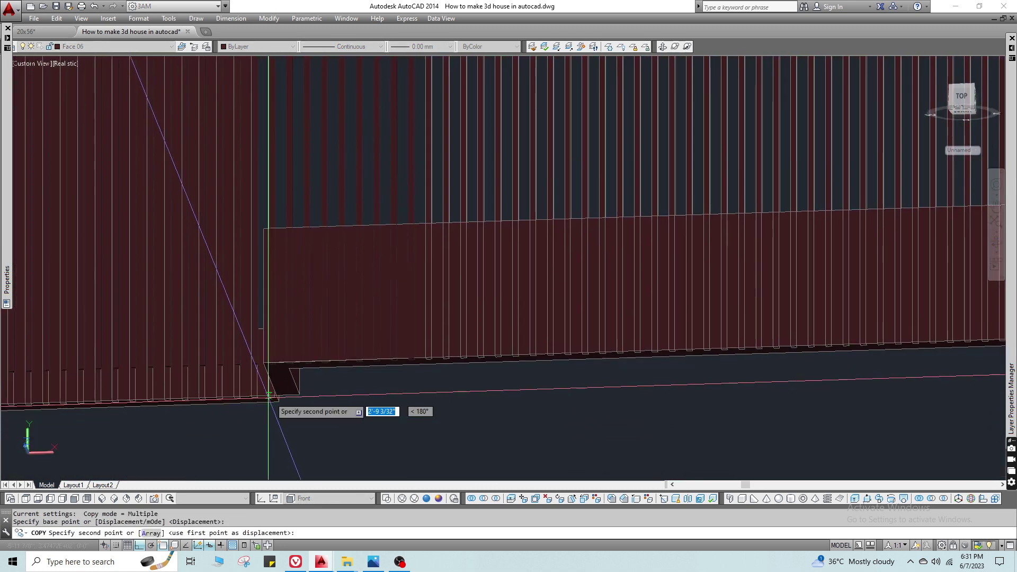
click(279, 396)
key(Escape)
text(su)
key(Escape)
scroll(321, 364, up, 3)
text(s)
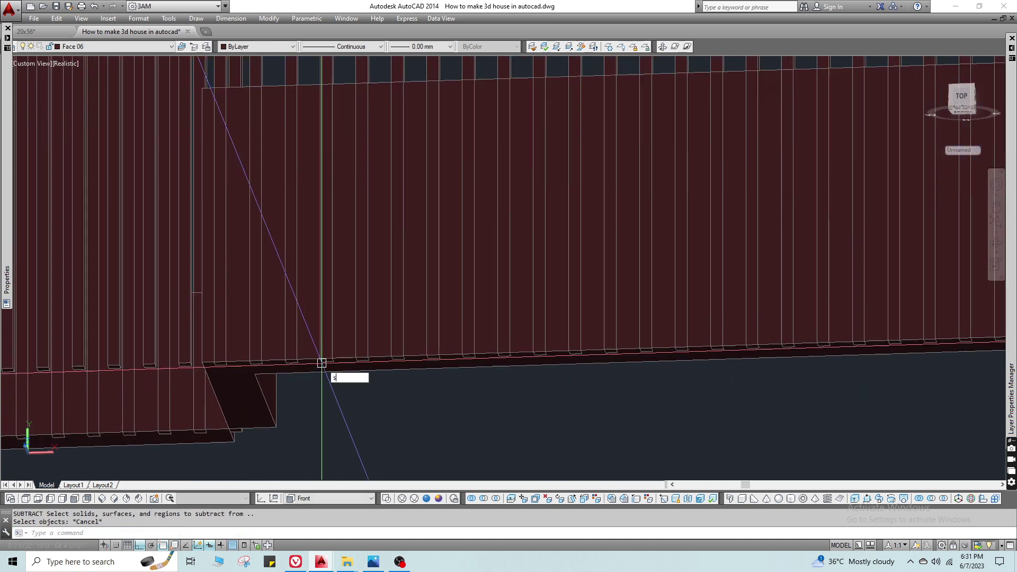
key(Escape)
Subtract all the vertical bars from the maroon balcony band and tall facade panels and restore the hidden layers.
text(su)
click(314, 372)
scroll(299, 384, down, 3)
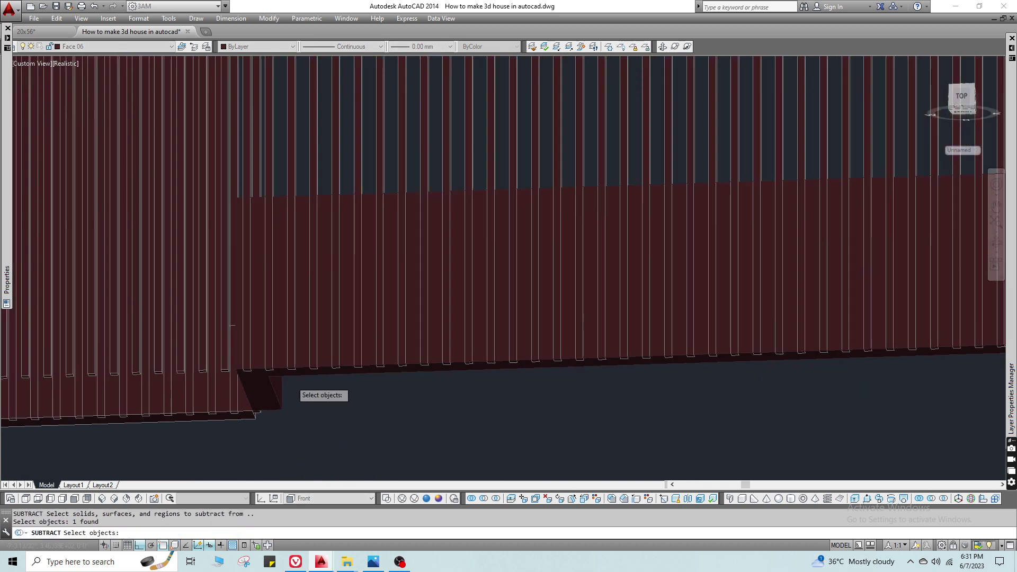
scroll(233, 419, up, 4)
scroll(330, 335, down, 4)
middle_drag(390, 270, 409, 464)
scroll(217, 288, up, 5)
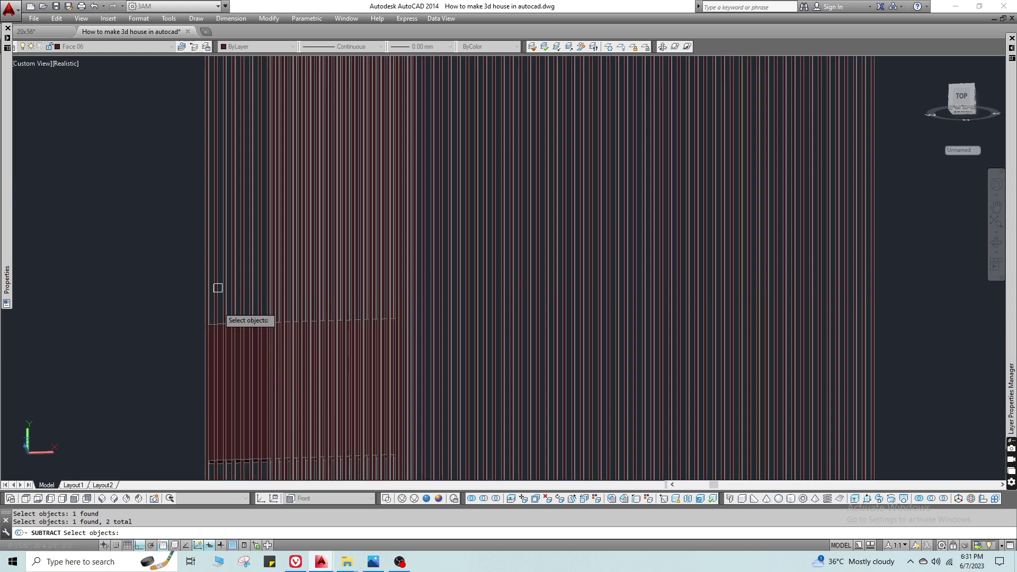
click(204, 359)
scroll(207, 239, down, 2)
scroll(238, 239, down, 6)
key(space)
click(637, 314)
click(161, 231)
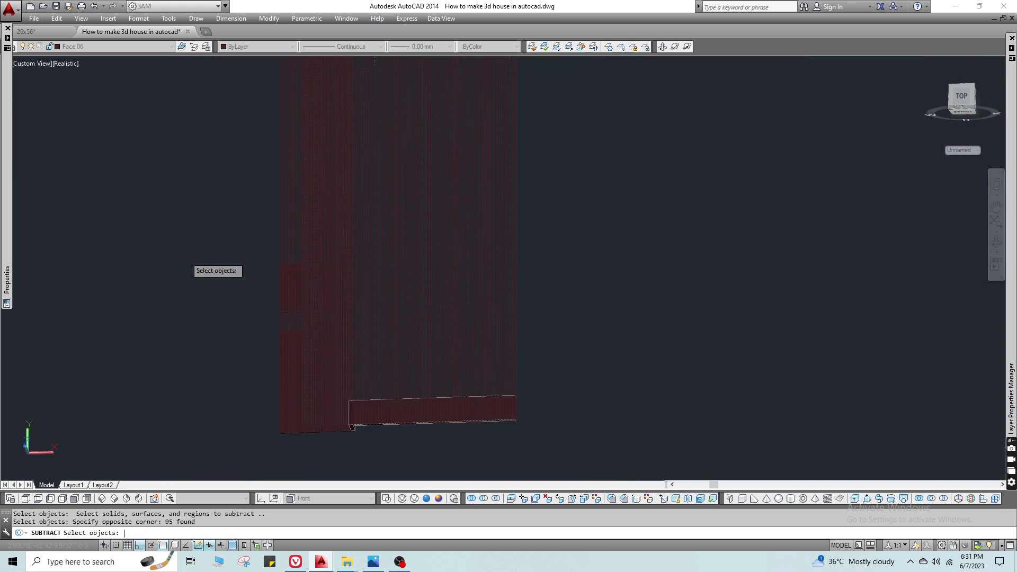
key(space)
click(569, 49)
middle_drag(394, 397, 395, 213)
scroll(381, 227, up, 7)
key(Escape)
Copy the white column in place with displacement 0 and subtract the copy from the overlapping maroon panel.
text(co)
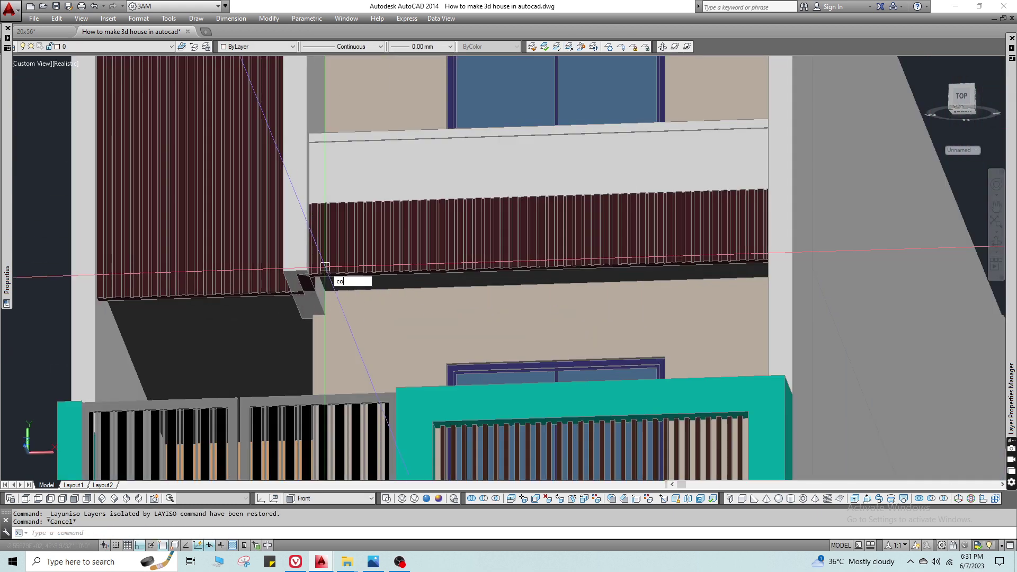
click(307, 297)
key(space)
click(315, 305)
text(0)
key(Return)
key(Escape)
scroll(312, 276, up, 3)
text(s)
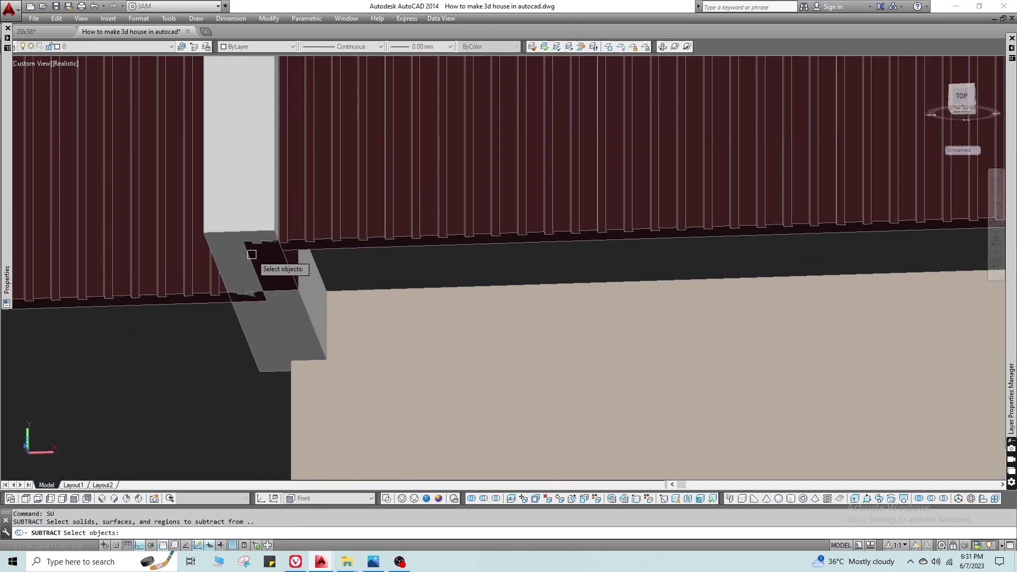
key(Escape)
scroll(344, 311, down, 5)
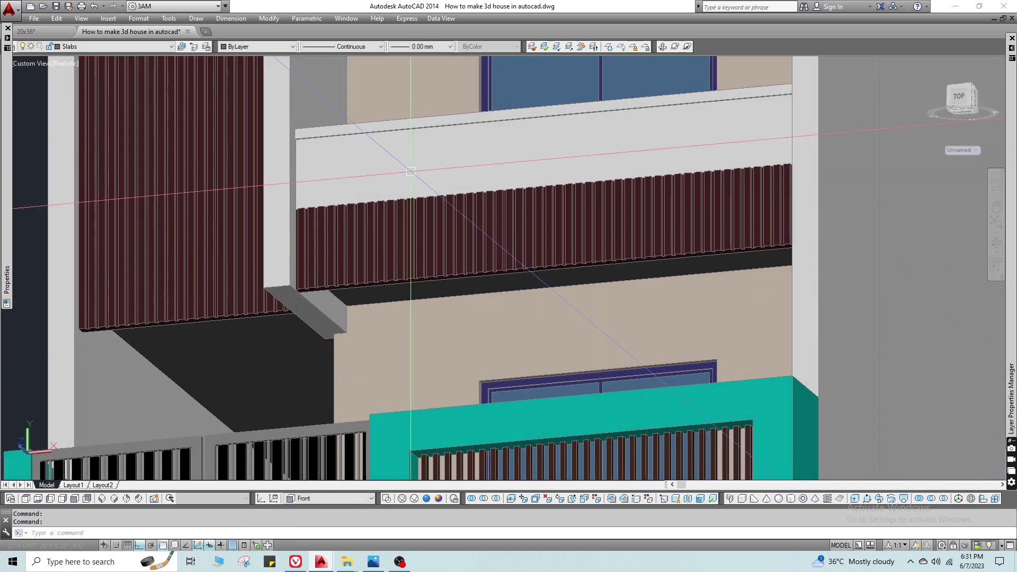
Isolate the Slabs layer and delete the faces that form the recess under the slab's front edge.
click(568, 47)
click(358, 284)
key(Return)
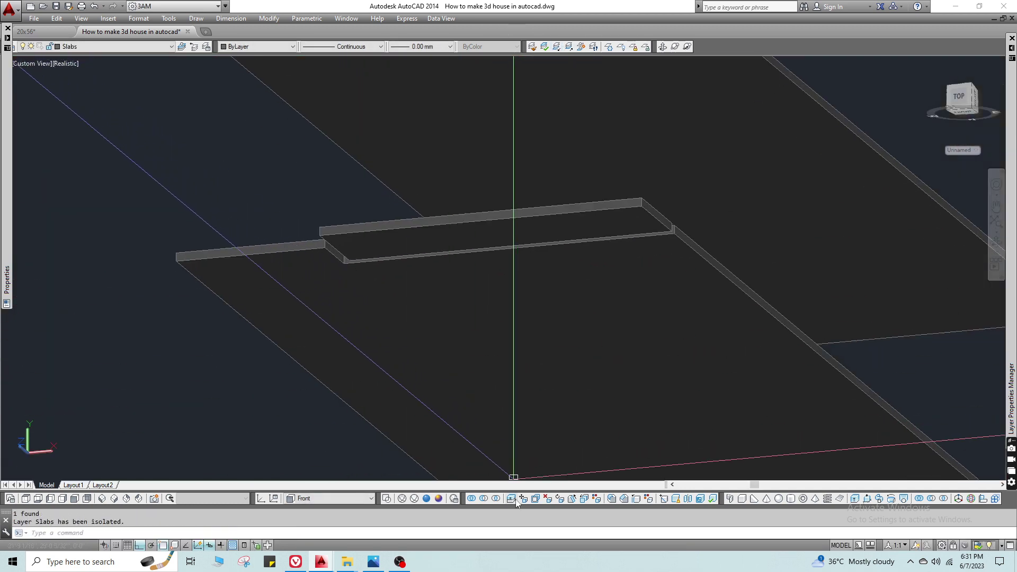
click(523, 498)
scroll(361, 291, up, 5)
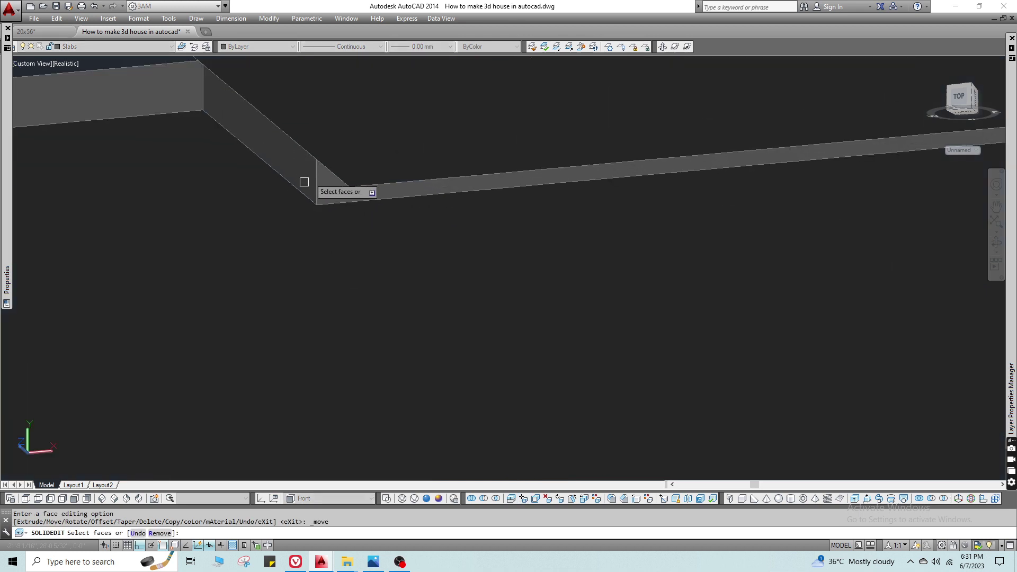
click(548, 499)
key(Escape)
scroll(322, 180, down, 5)
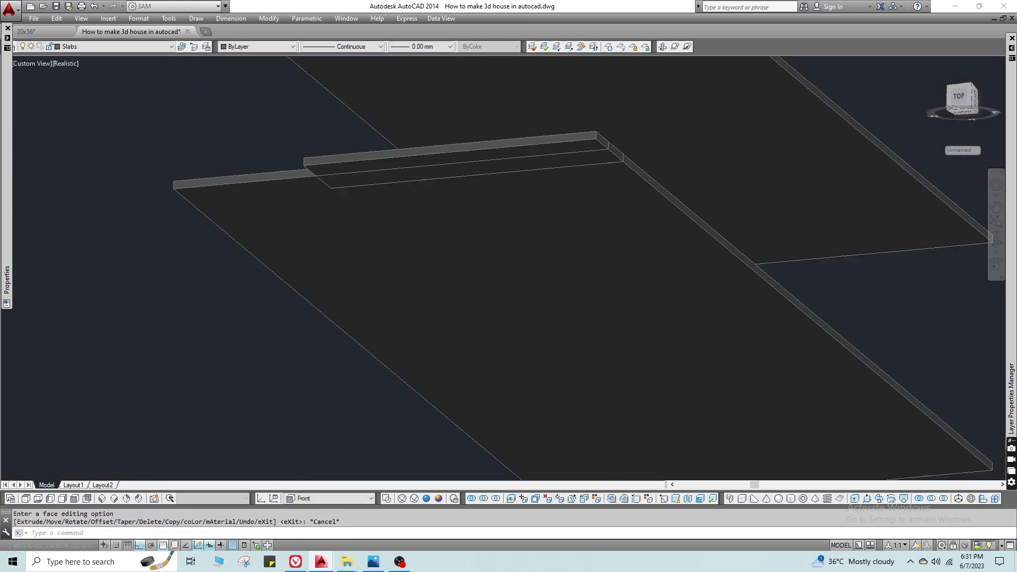
Union the large floor slab with the front slab piece.
click(555, 475)
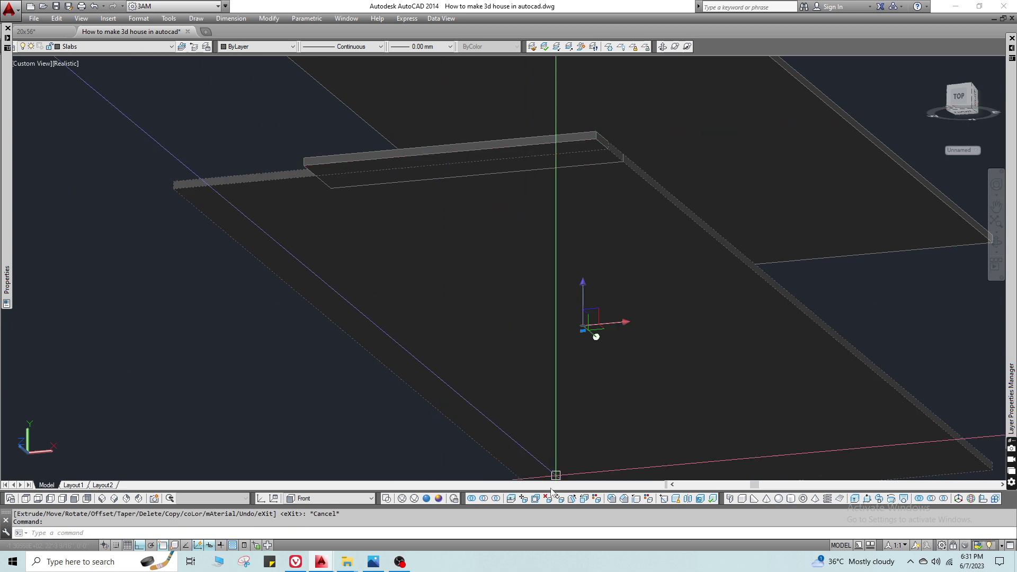
click(472, 498)
click(472, 212)
click(472, 148)
key(Return)
text(e)
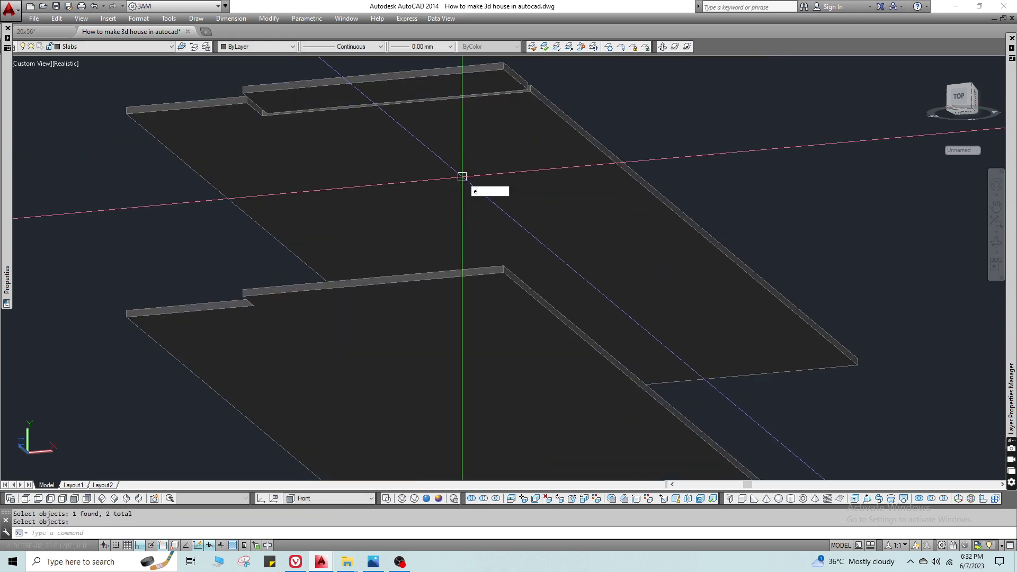
key(Return)
click(459, 175)
click(406, 92)
key(Escape)
key(Escape)
click(451, 313)
text(co)
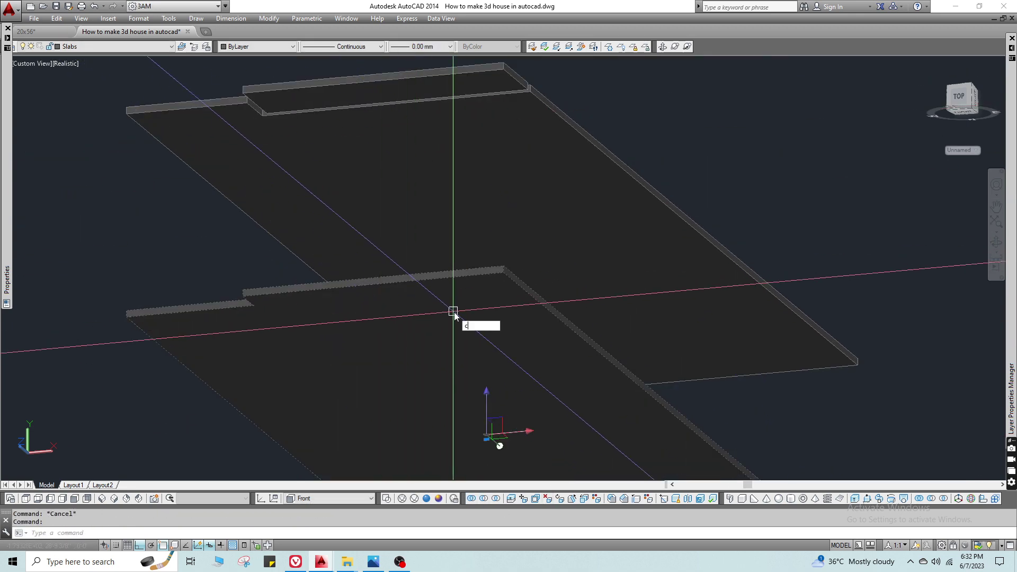
key(Return)
scroll(390, 339, down, 2)
middle_drag(389, 339, 458, 213)
key(Escape)
Copy the lower slab straight down by 8 inches.
text(co)
key(Return)
click(424, 229)
key(Return)
click(313, 244)
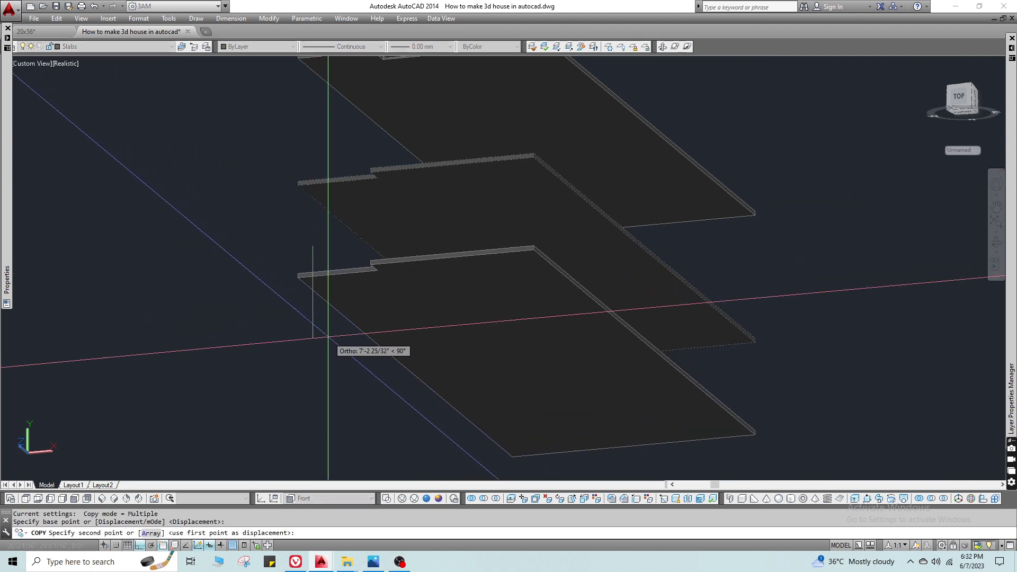
text(8)
key(Return)
scroll(382, 148, up, 3)
click(396, 247)
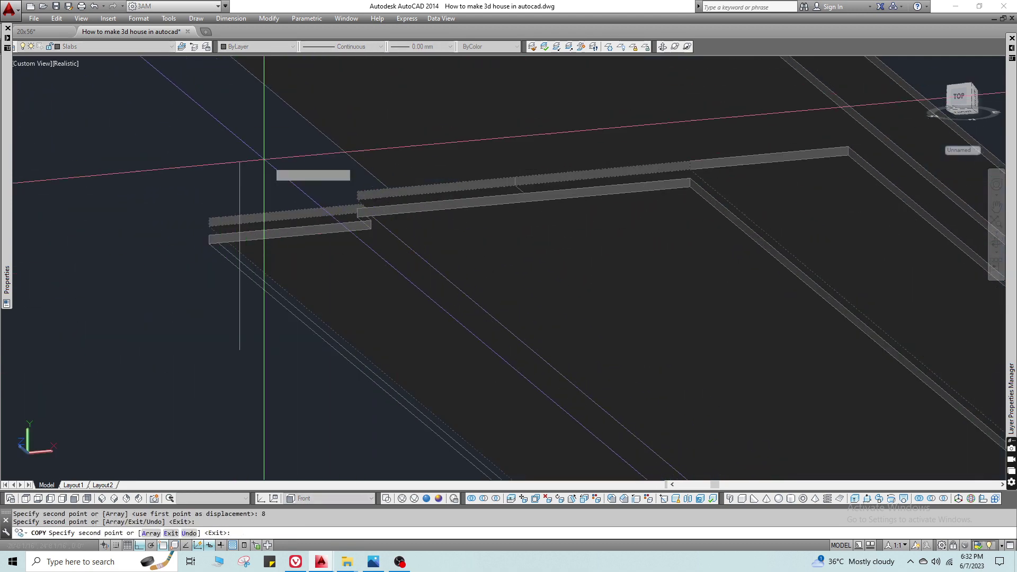
key(ctrl+z)
key(Escape)
Assign the copied slab to the Celling 02 layer.
click(418, 244)
click(97, 47)
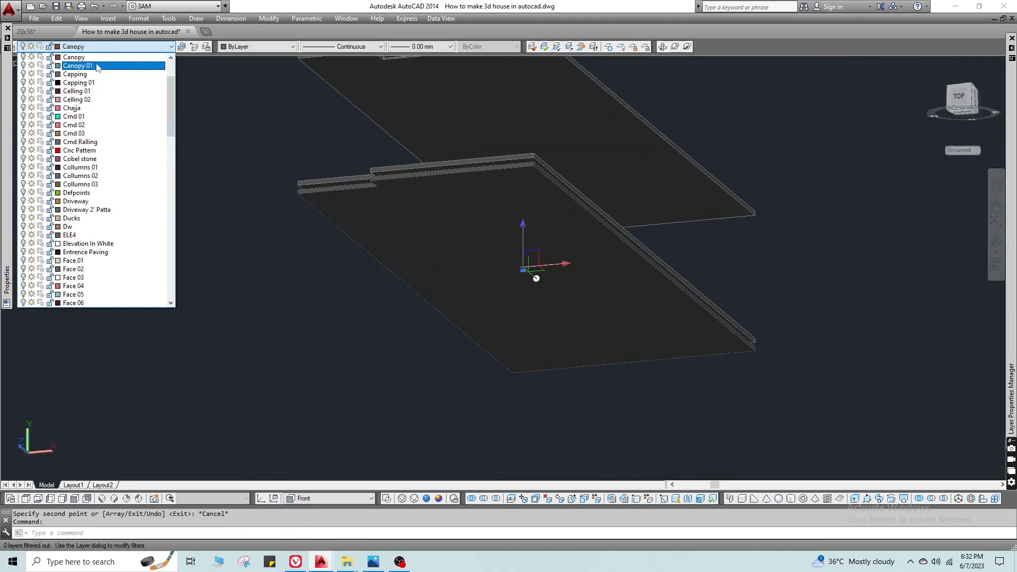
click(78, 100)
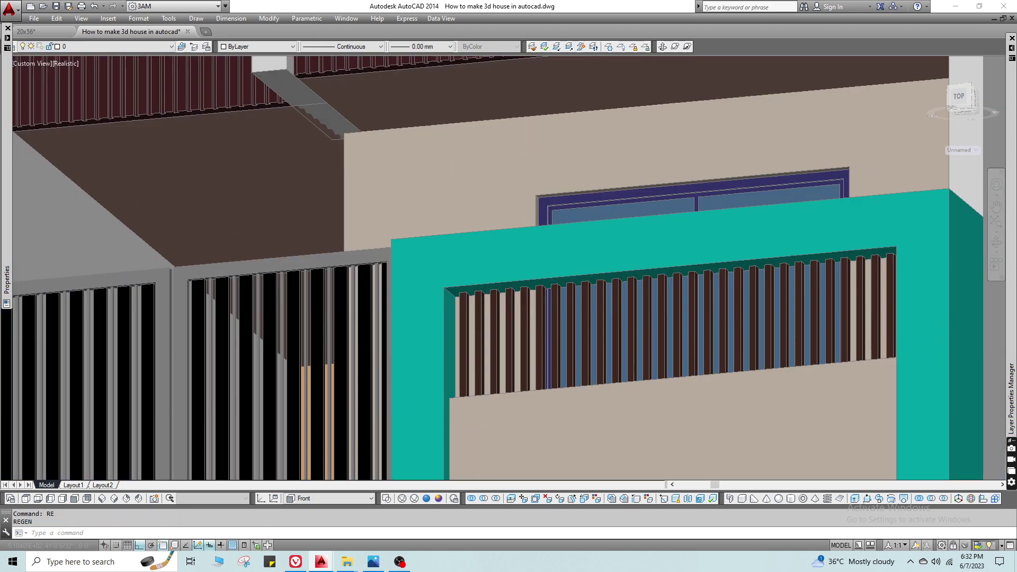
Copy the ceiling slab in place with displacement 0 and subtract the copy from the adjoining white column.
text(co)
key(space)
click(313, 163)
text(0)
key(space)
key(Escape)
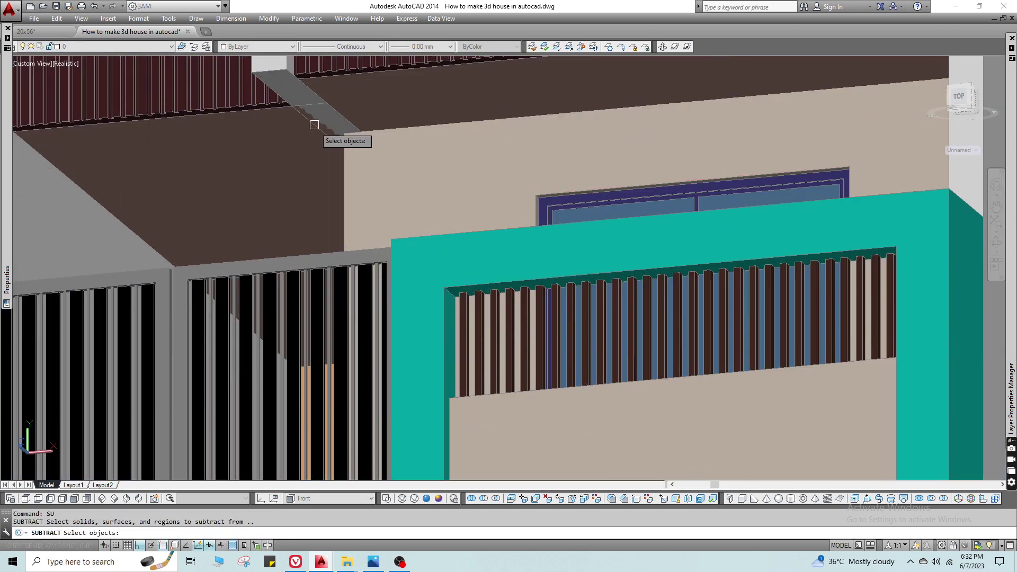
key(Escape)
Match the ceiling slab's properties to those of the white column.
scroll(303, 169, down, 2)
text(m)
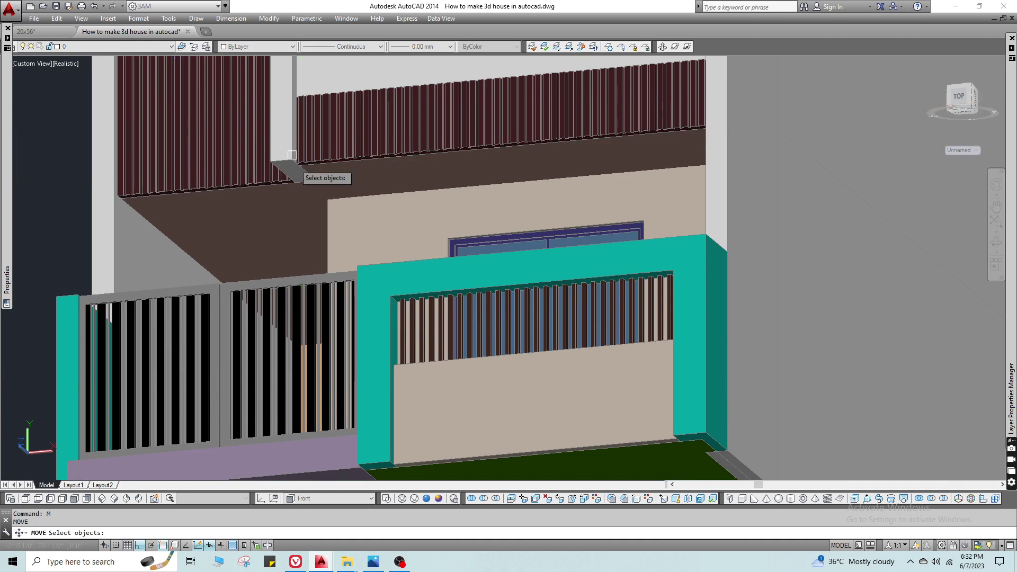
key(Escape)
key(Escape)
scroll(305, 201, down, 2)
scroll(309, 209, up, 4)
text(m)
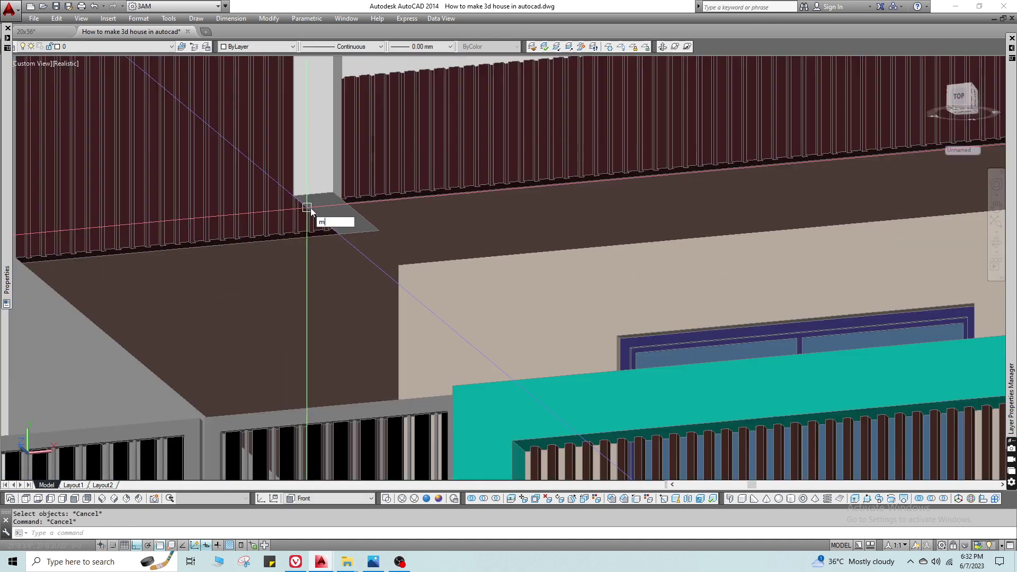
scroll(318, 268, down, 4)
key(Escape)
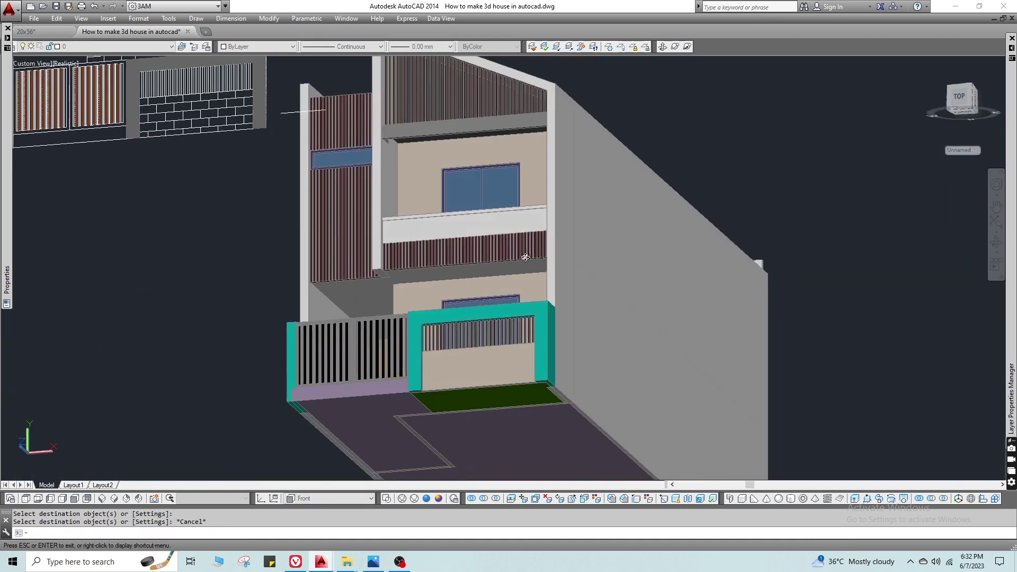
Copy the ceiling slab straight up to sit beneath the upper floor slab.
scroll(428, 273, up, 5)
text(co)
key(Return)
scroll(427, 272, up, 2)
click(427, 271)
key(Return)
scroll(403, 232, down, 5)
click(420, 309)
text(10')
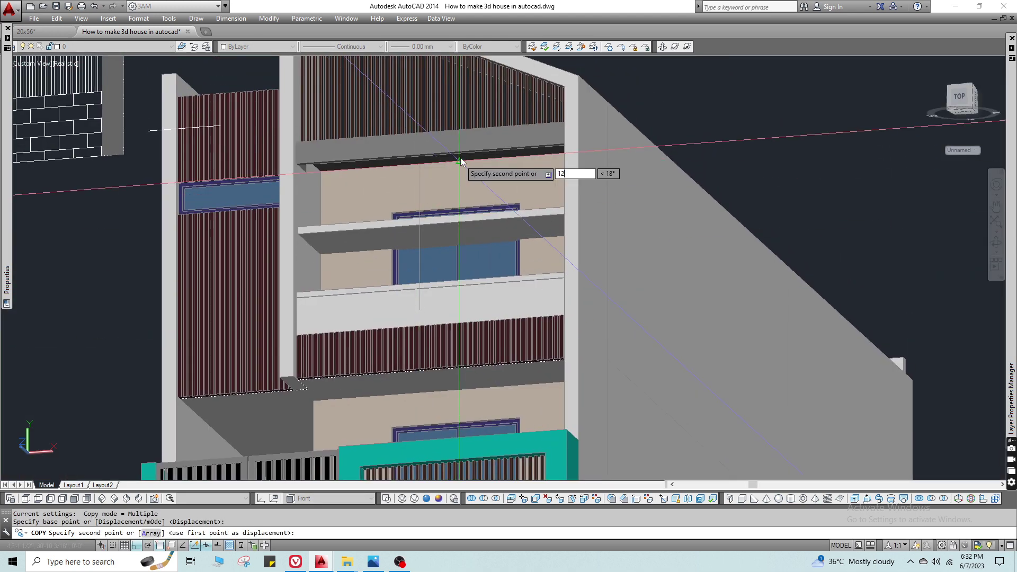
key(Escape)
Assign the white balcony parapet panel to the Railling Glass layer.
scroll(422, 155, up, 3)
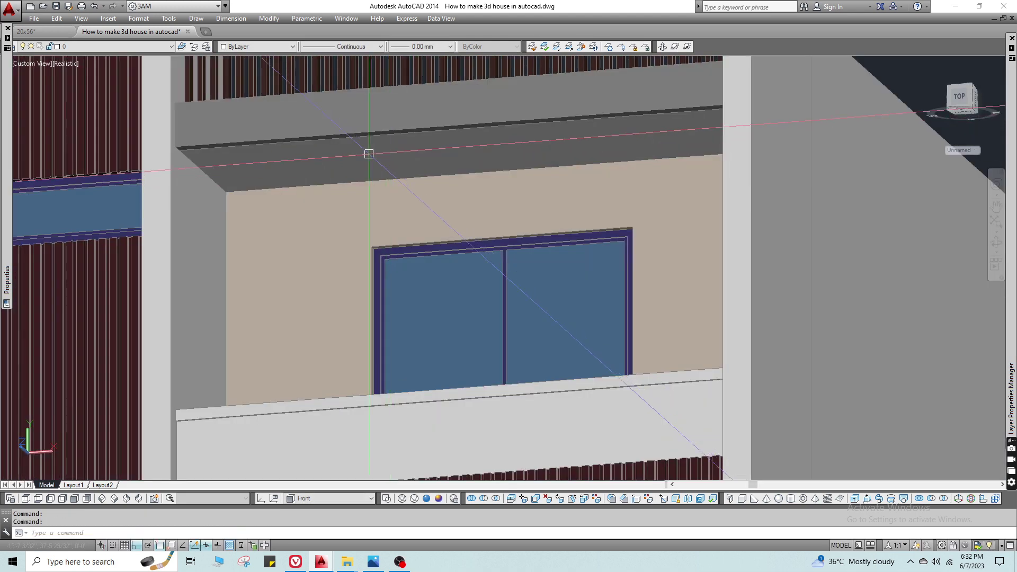
scroll(571, 324, down, 6)
scroll(571, 324, down, 2)
scroll(530, 296, up, 3)
scroll(504, 281, down, 2)
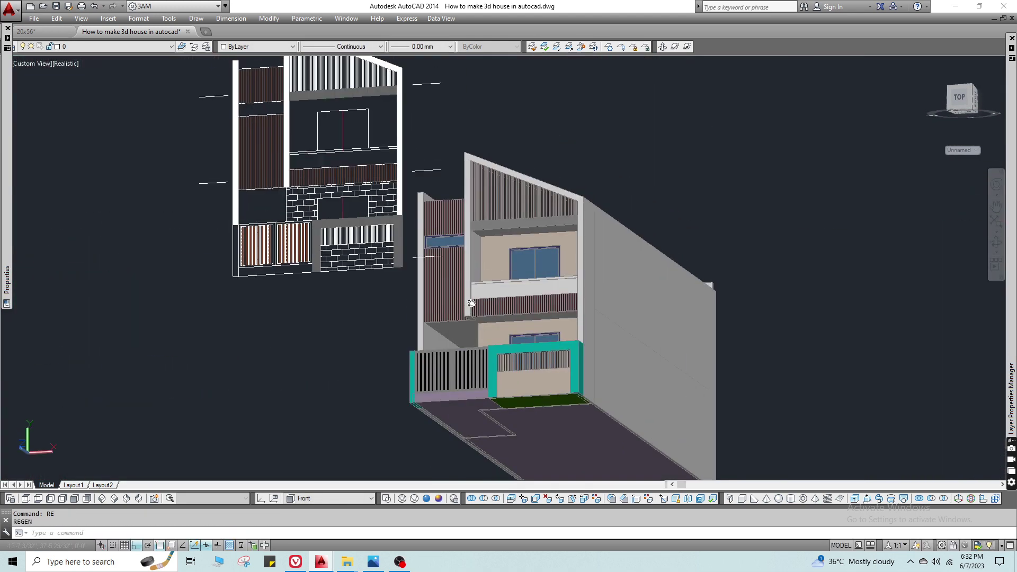
scroll(477, 266, up, 5)
click(135, 47)
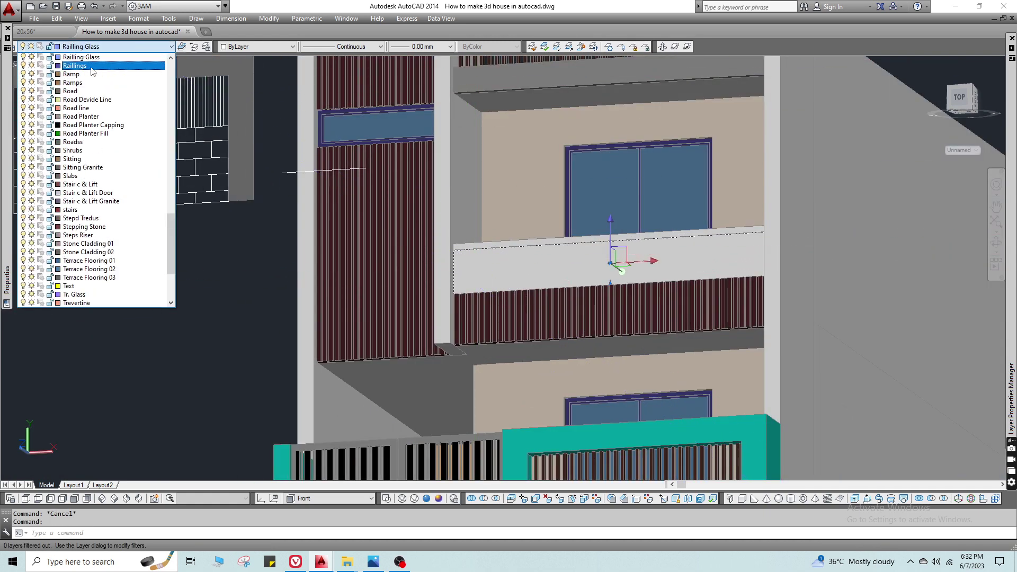
click(76, 59)
key(Escape)
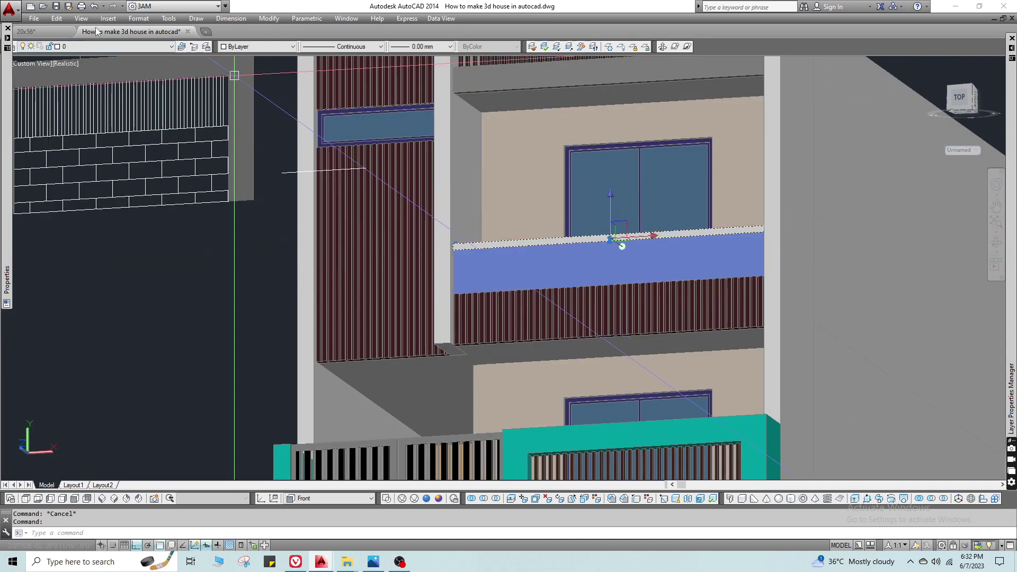
Assign the top cap of the balcony parapet to the Raillings layer.
click(102, 47)
key(r)
click(84, 59)
key(Escape)
Draw a short vertical line beside the house and try isolating its layer.
scroll(550, 265, down, 2)
middle_drag(550, 264, 495, 220)
shift+middle_drag(555, 264, 541, 264)
scroll(484, 296, down, 2)
text(l)
click(311, 327)
click(311, 345)
key(Escape)
click(325, 335)
click(290, 345)
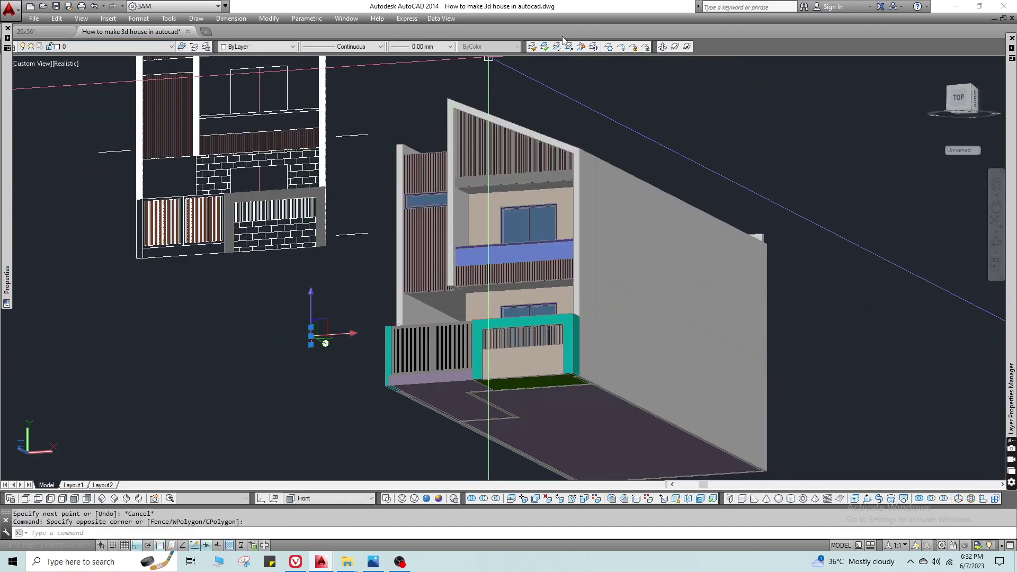
click(556, 46)
key(ctrl+z)
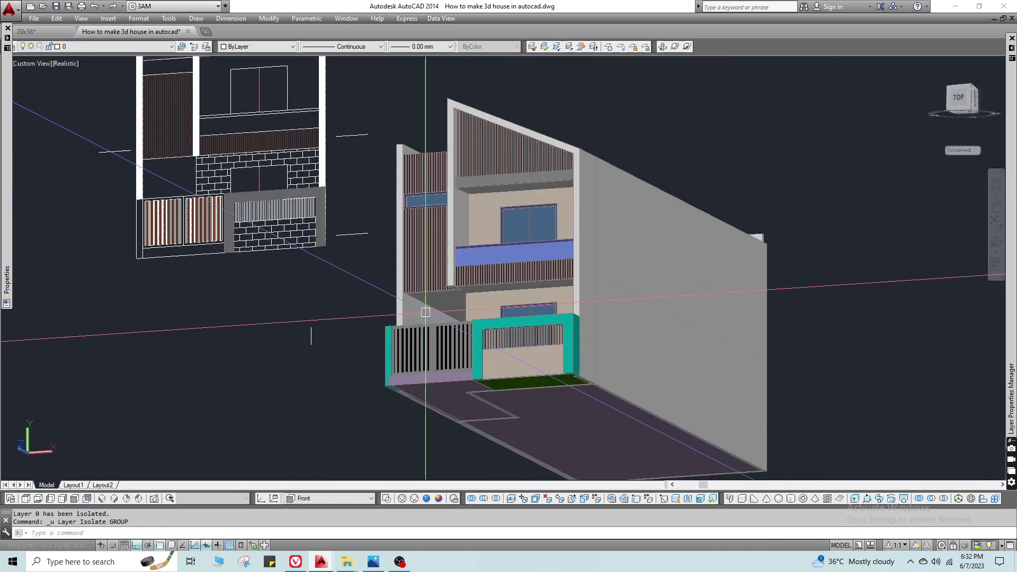
Delete the short vertical line beside the house.
click(327, 330)
click(295, 336)
key(Delete)
Isolate layer 0, assign all its walls and slabs to the Face 02 layer, and restore the other layers.
click(614, 175)
click(557, 47)
click(750, 152)
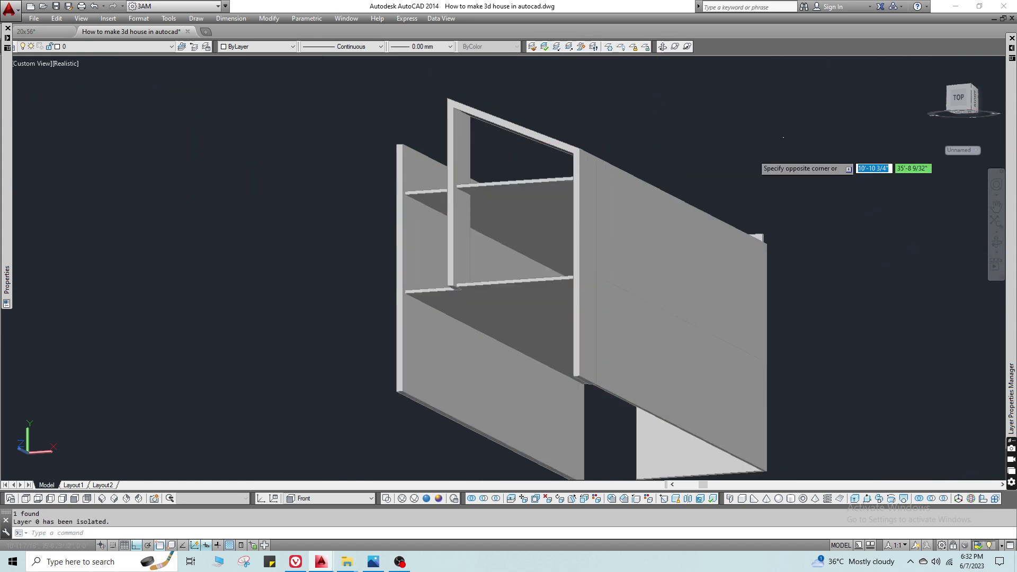
click(366, 401)
click(137, 48)
key(f)
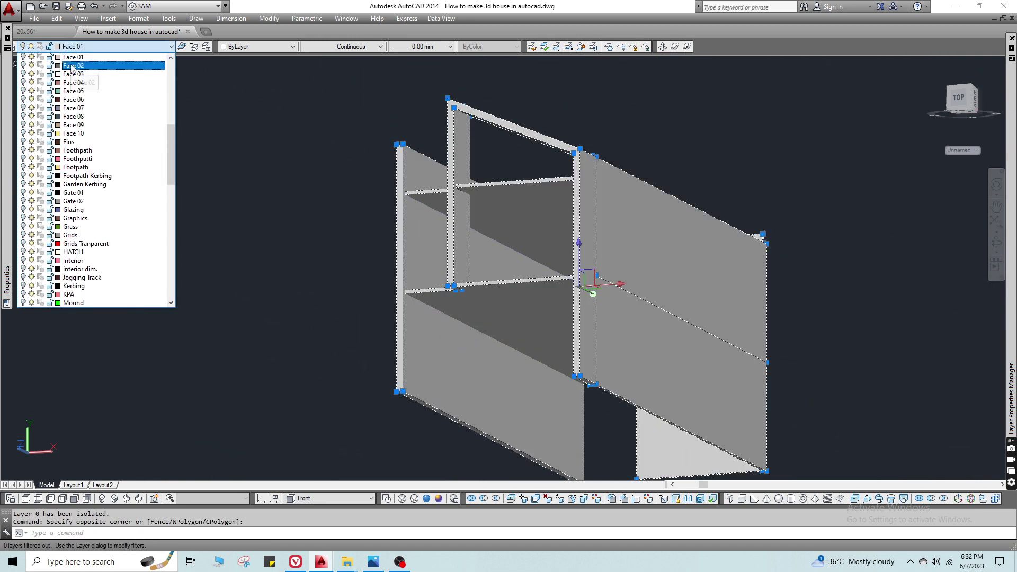
click(74, 66)
double_click(569, 48)
key(Escape)
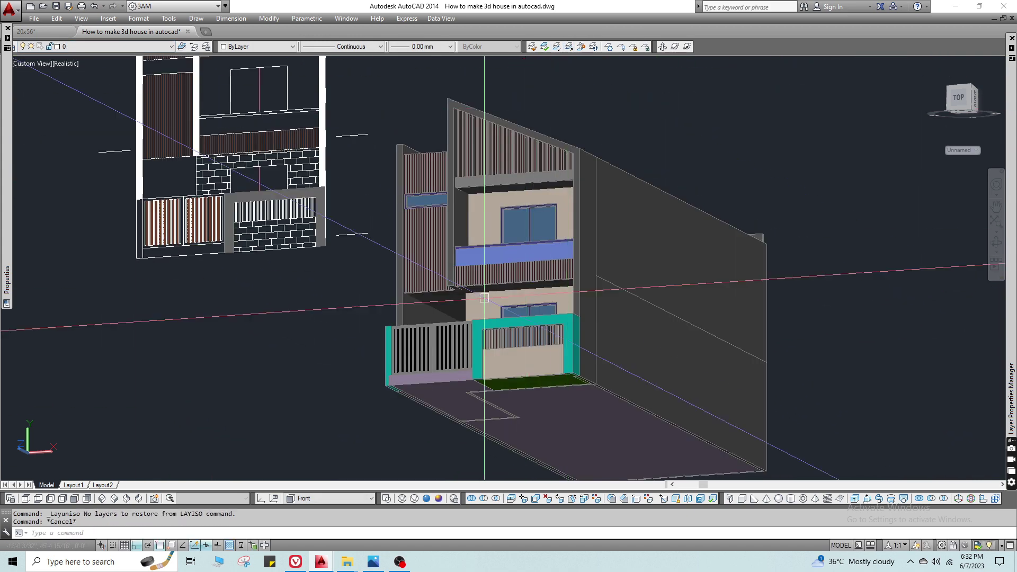
Isolate the Face 02 layer, assign all its walls and slabs to the Face 01 layer, and restore the other layers.
scroll(508, 316, up, 2)
shift+middle_drag(504, 317, 507, 309)
scroll(490, 310, down, 3)
scroll(413, 225, up, 2)
click(683, 212)
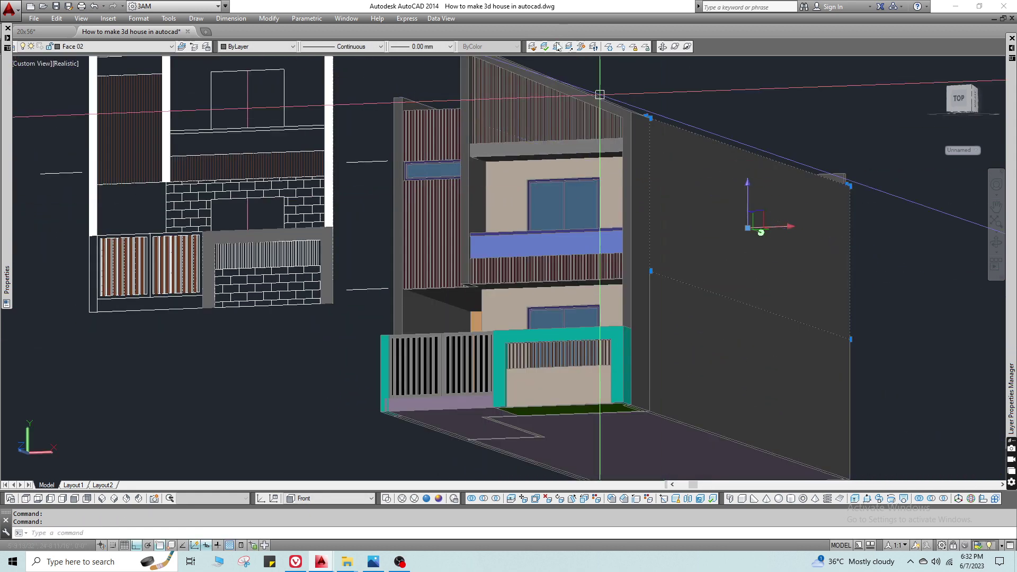
click(558, 47)
scroll(539, 178, down, 4)
click(720, 121)
click(395, 289)
click(114, 50)
key(f)
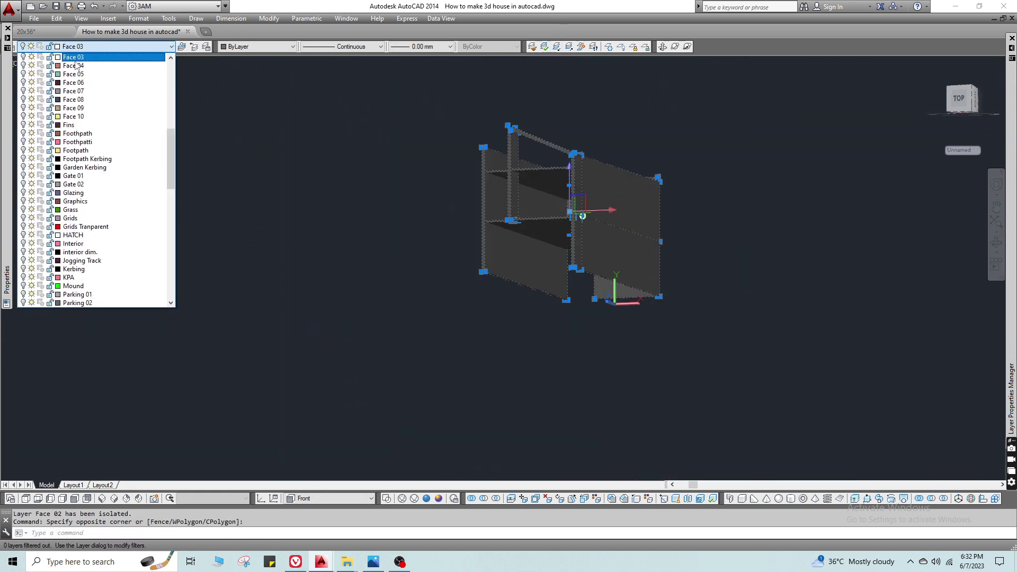
scroll(75, 65, up, 1)
click(77, 83)
click(569, 47)
scroll(551, 242, up, 4)
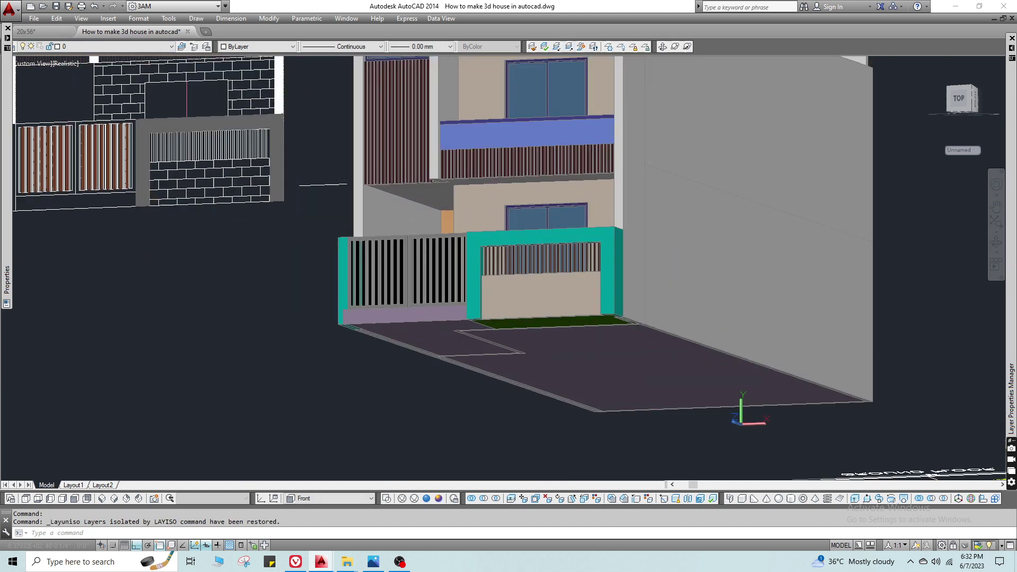
key(Escape)
Assign the teal boundary wall frame and gate posts to the Face 02 layer.
middle_drag(543, 244, 539, 313)
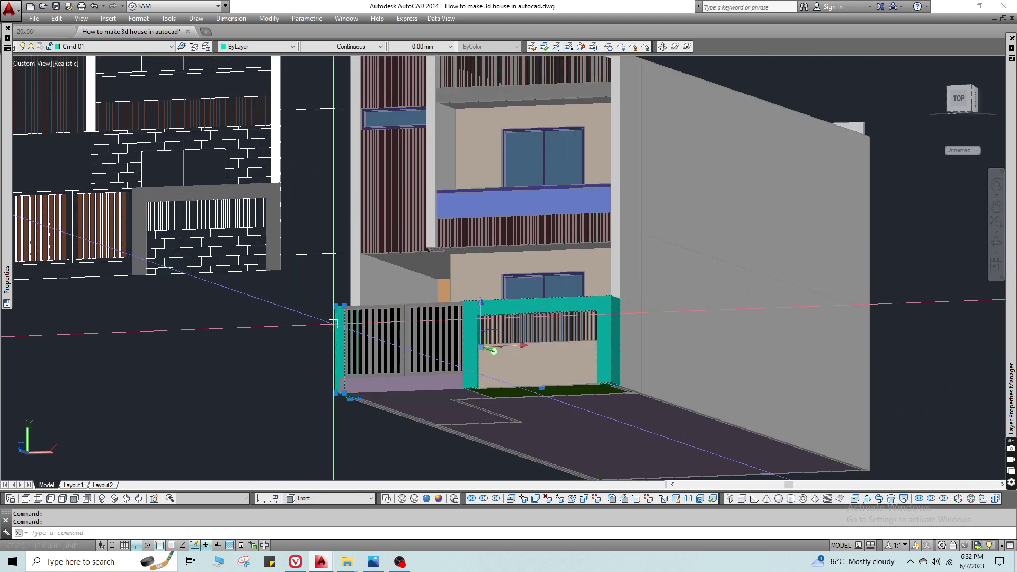
click(126, 46)
scroll(68, 84, up, 1)
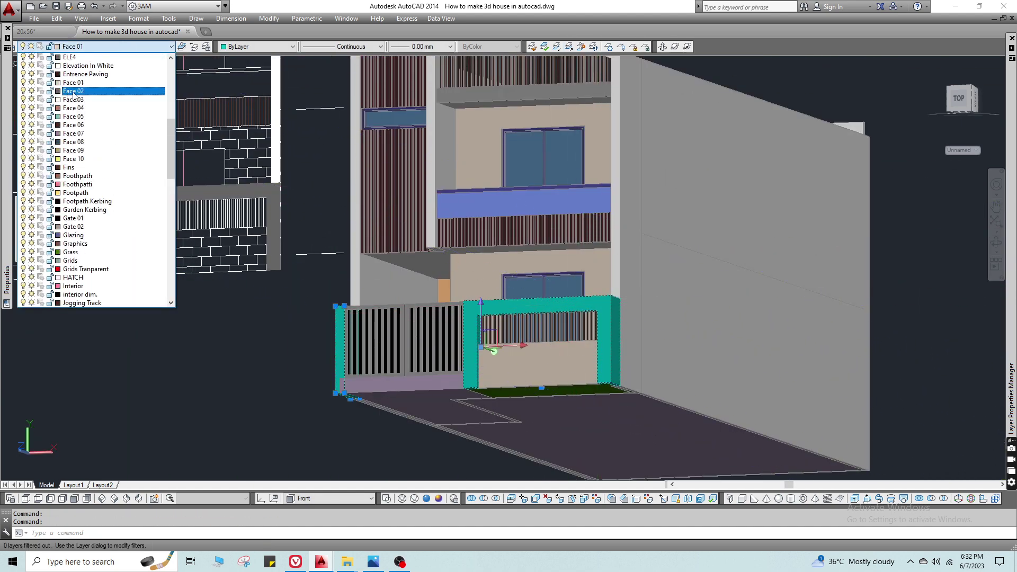
click(70, 91)
key(Escape)
key(Escape)
scroll(338, 314, up, 9)
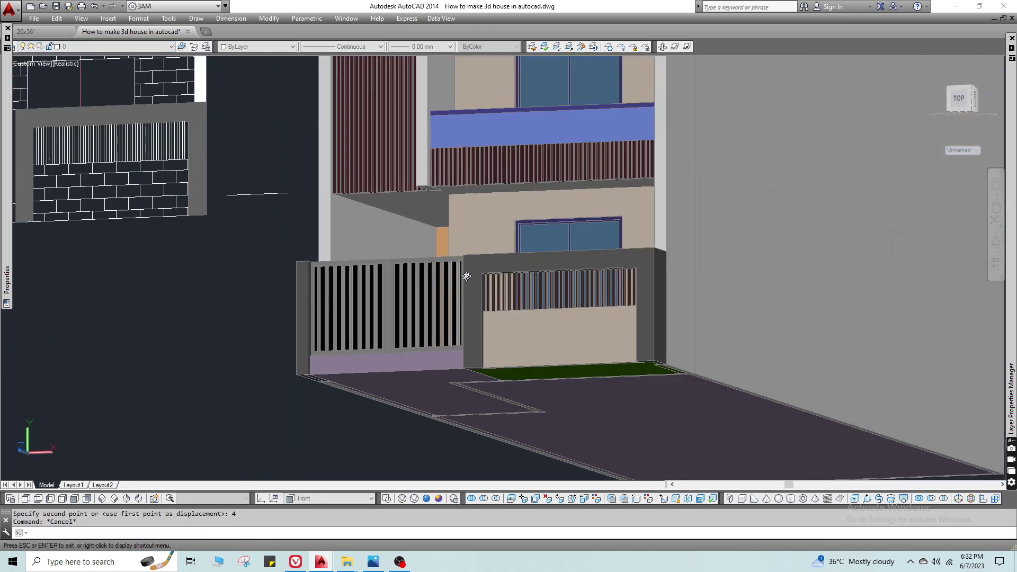
scroll(450, 318, down, 2)
middle_drag(446, 326, 748, 443)
middle_drag(605, 398, 490, 367)
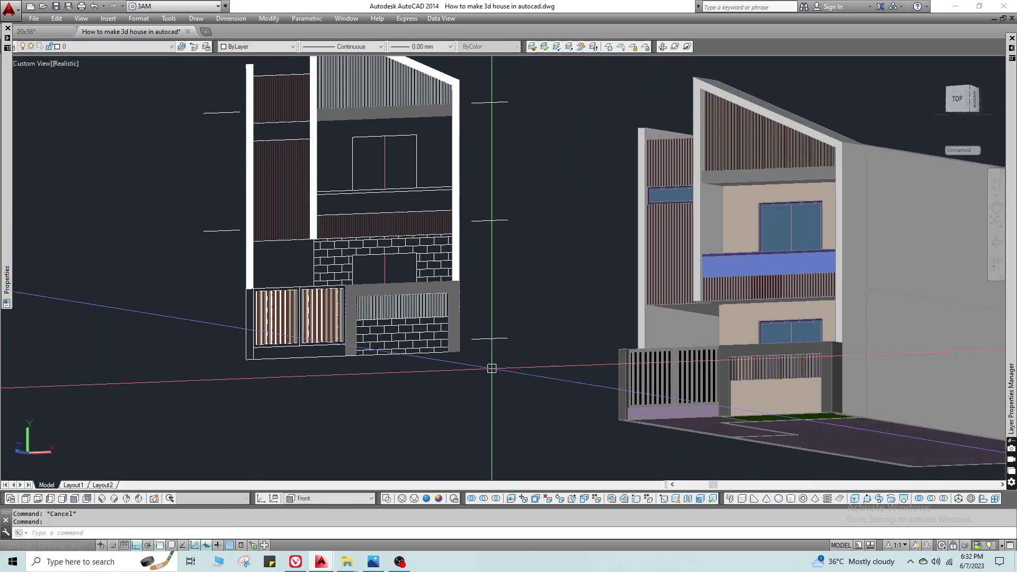
Try erasing the coloured 2D front elevation beside the house, and undo the erasure.
scroll(490, 369, down, 3)
click(511, 393)
click(238, 130)
text(e)
key(Return)
middle_drag(656, 336, 332, 249)
mouse_move(461, 294)
shift+middle_down()
mouse_move(481, 277)
mouse_move(207, 213)
shift+middle_up()
key(ctrl+z)
key(ctrl+z)
key(ctrl+z)
key(ctrl+z)
Examine the house model, the floor plans and the 2D front elevation from several angles.
scroll(480, 275, down, 2)
shift+middle_drag(548, 270, 551, 365)
scroll(498, 225, up, 5)
scroll(485, 228, down, 1)
middle_drag(484, 228, 502, 213)
shift+middle_drag(412, 350, 452, 252)
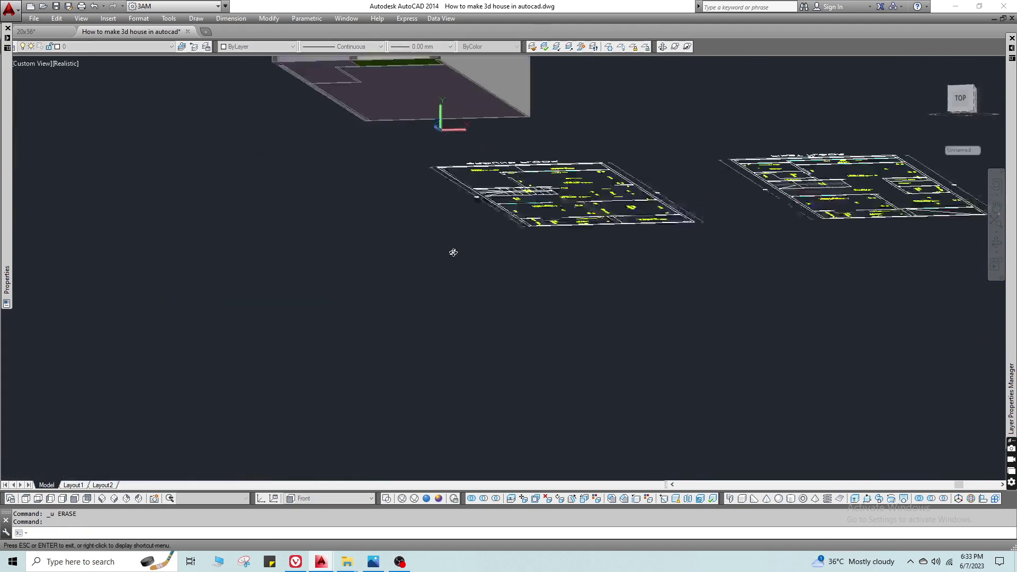
middle_drag(408, 209, 526, 518)
scroll(490, 225, up, 5)
shift+middle_drag(586, 268, 586, 356)
scroll(800, 325, down, 2)
mouse_move(800, 326)
middle_down()
mouse_move(472, 324)
mouse_move(567, 318)
mouse_move(540, 322)
mouse_move(515, 361)
middle_up()
scroll(538, 323, down, 2)
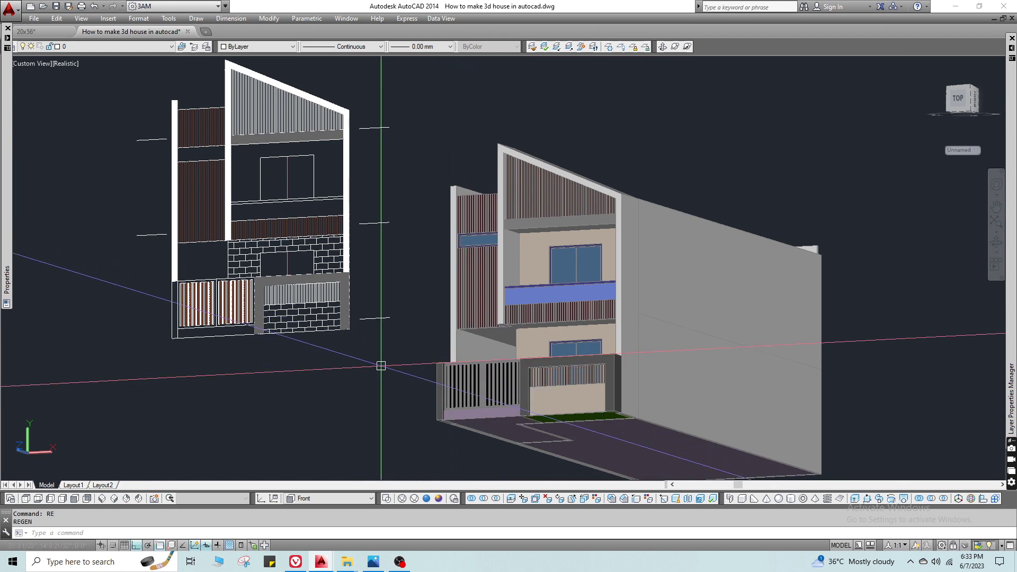
Erase the uncoloured spare copy of the front elevation above the coloured one.
scroll(353, 336, down, 2)
middle_drag(354, 336, 349, 367)
scroll(285, 233, up, 3)
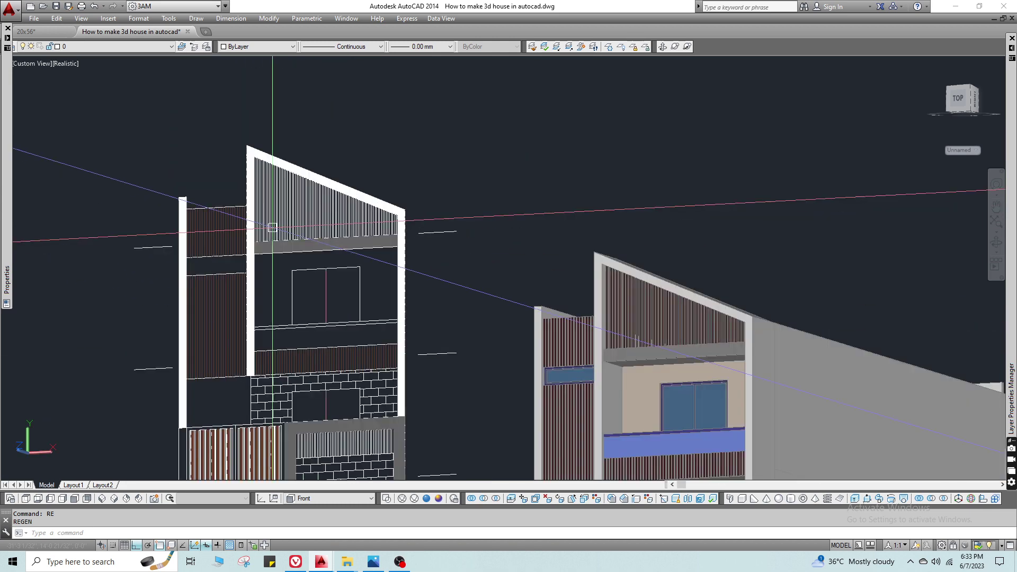
scroll(272, 227, down, 4)
middle_drag(286, 183, 281, 370)
scroll(273, 214, up, 3)
scroll(269, 204, down, 4)
key(Escape)
text(e)
click(364, 287)
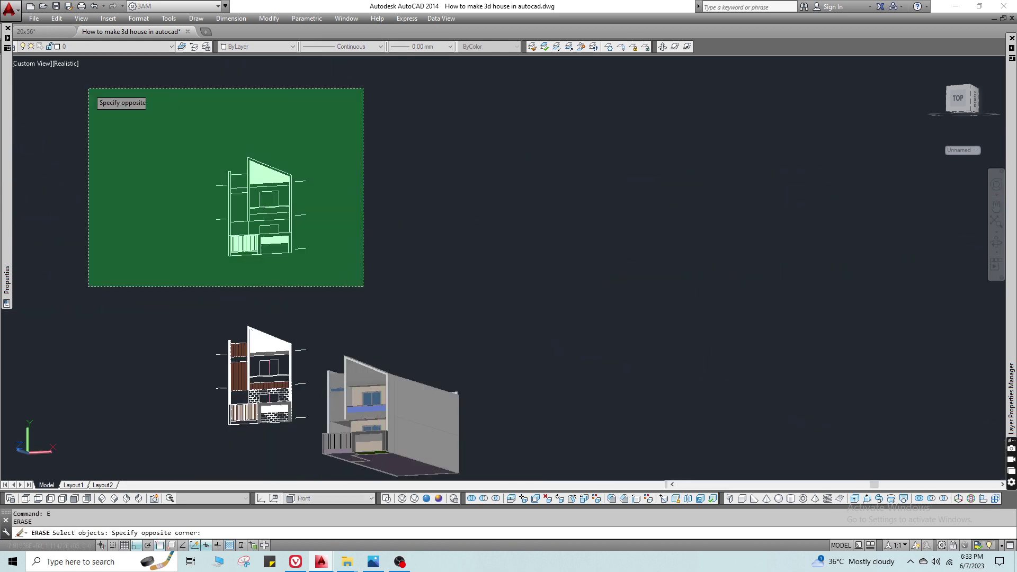
click(88, 87)
key(space)
Look over the whole house model from the front and from above, including its roof and side wall.
mouse_move(266, 406)
middle_down()
mouse_move(302, 306)
mouse_move(294, 316)
middle_up()
scroll(297, 314, up, 3)
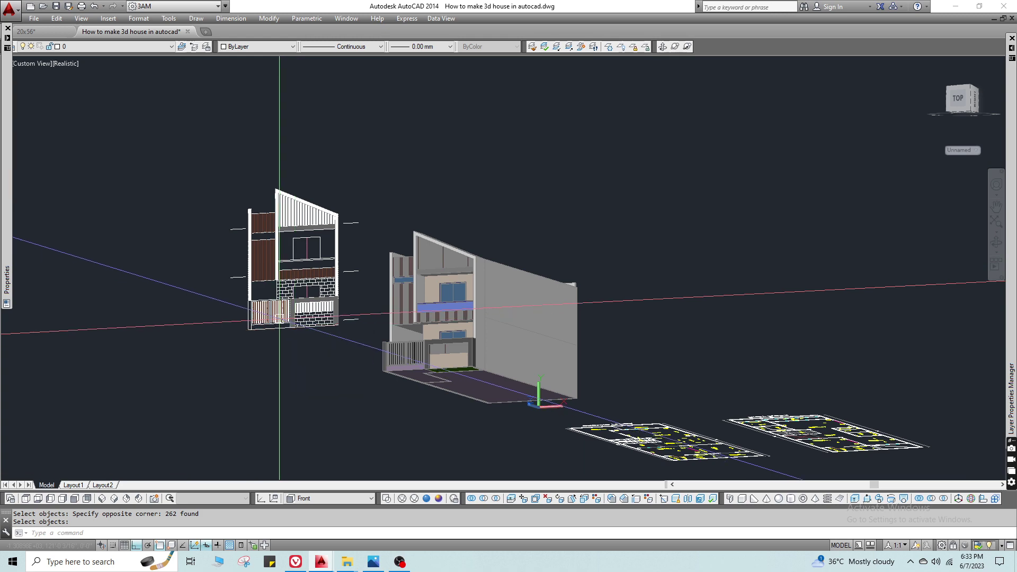
scroll(267, 321, up, 3)
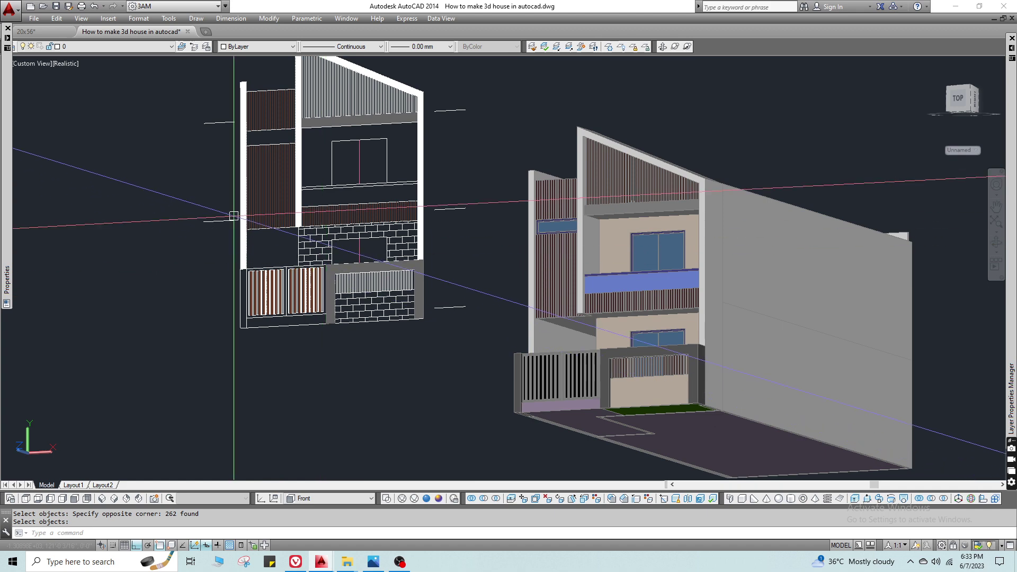
middle_drag(360, 246, 213, 215)
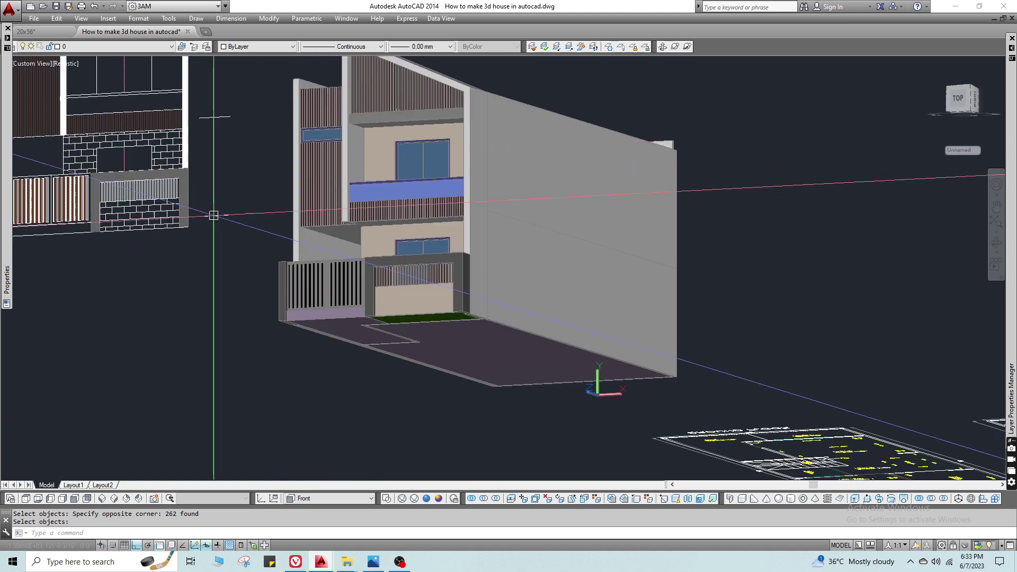
shift+middle_drag(449, 233, 452, 318)
scroll(519, 309, down, 2)
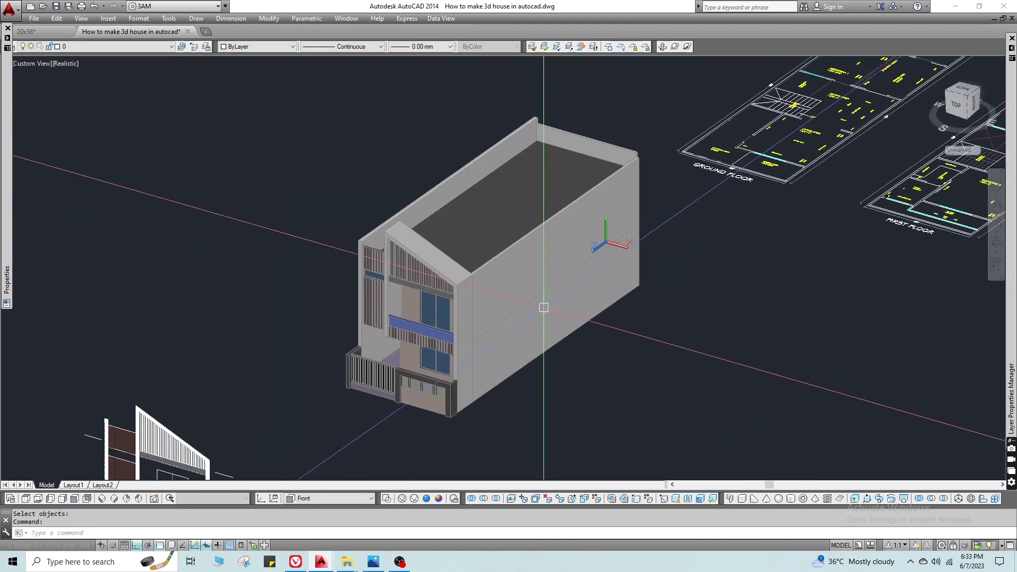
scroll(543, 307, down, 2)
middle_drag(542, 307, 482, 305)
middle_drag(340, 392, 430, 270)
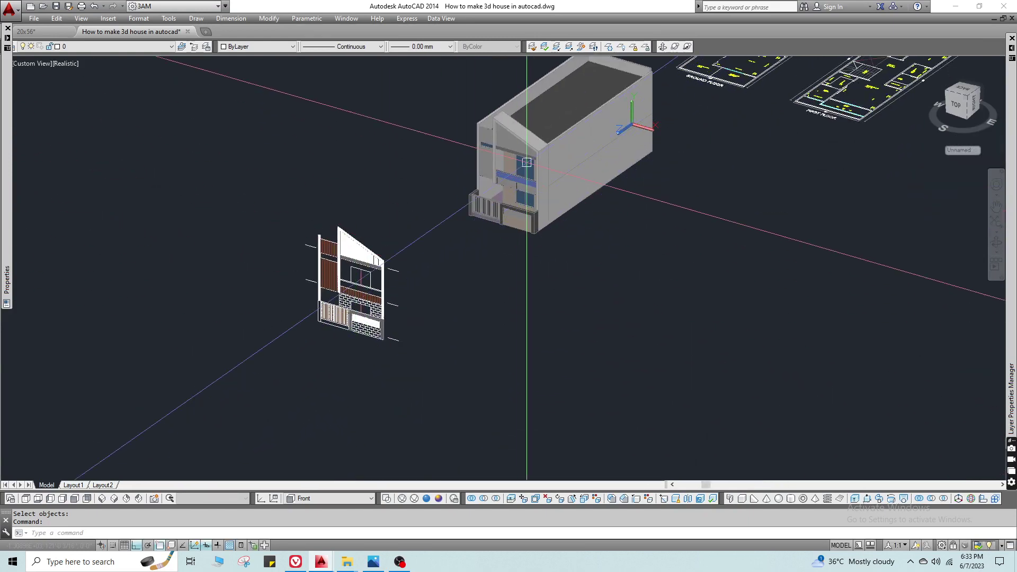
scroll(527, 162, up, 4)
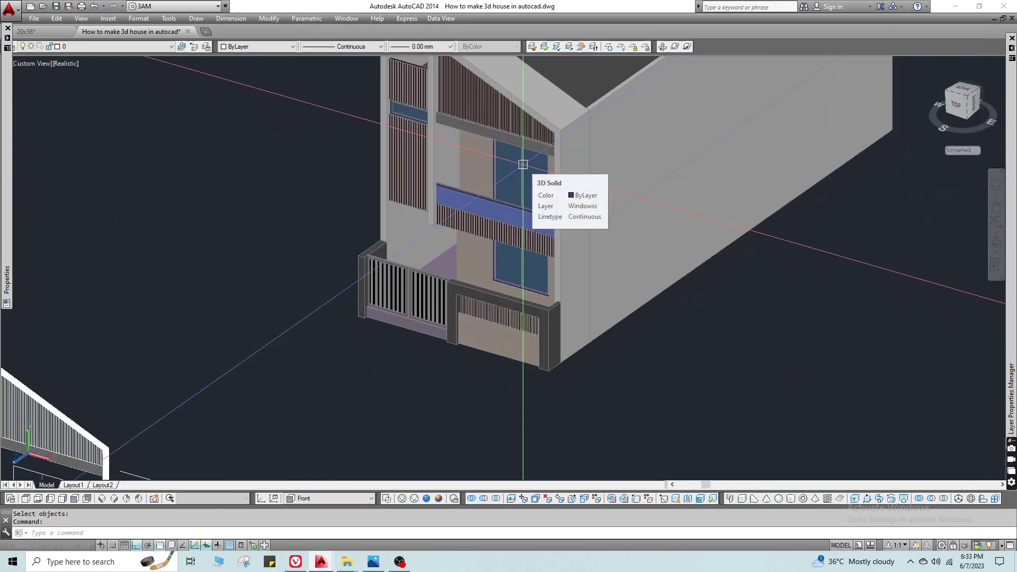
scroll(535, 222, down, 2)
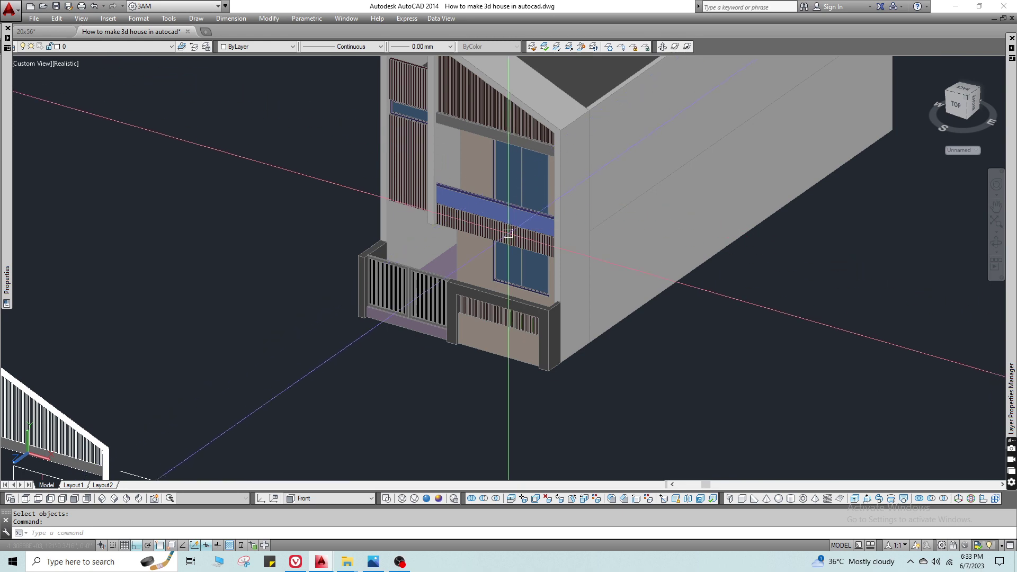
scroll(583, 275, down, 2)
middle_drag(608, 253, 470, 377)
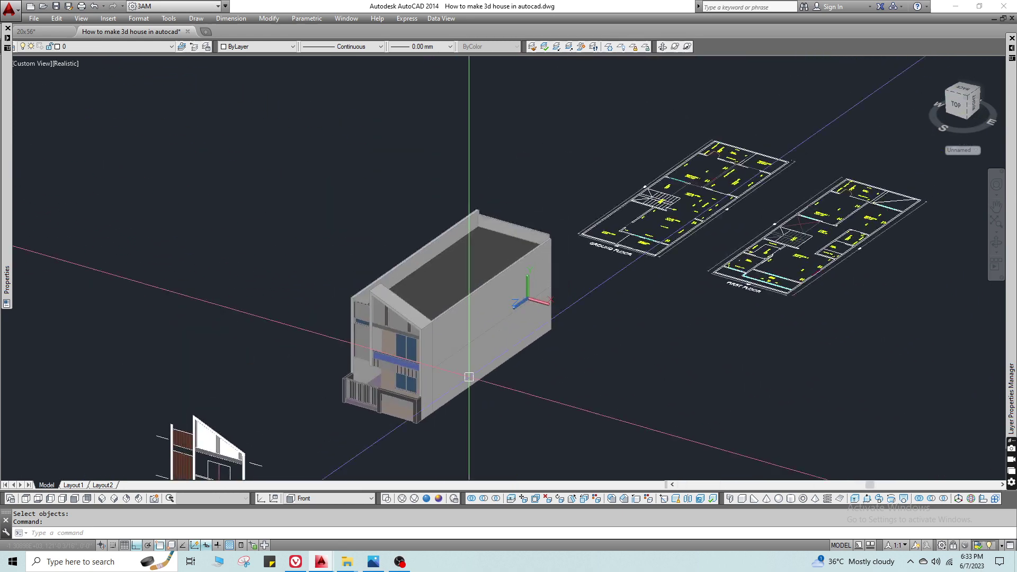
Inspect the front facade up close and compare it with the 2D elevation beside it.
scroll(466, 360, up, 5)
key(Escape)
shift+middle_drag(468, 339, 545, 297)
scroll(265, 256, up, 3)
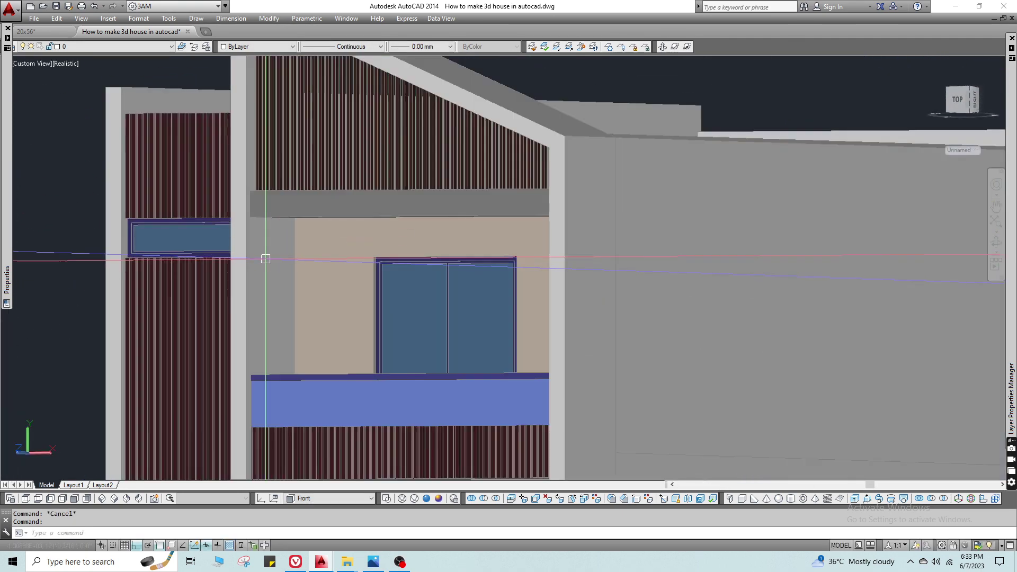
scroll(275, 265, down, 4)
scroll(339, 267, up, 2)
scroll(481, 306, down, 3)
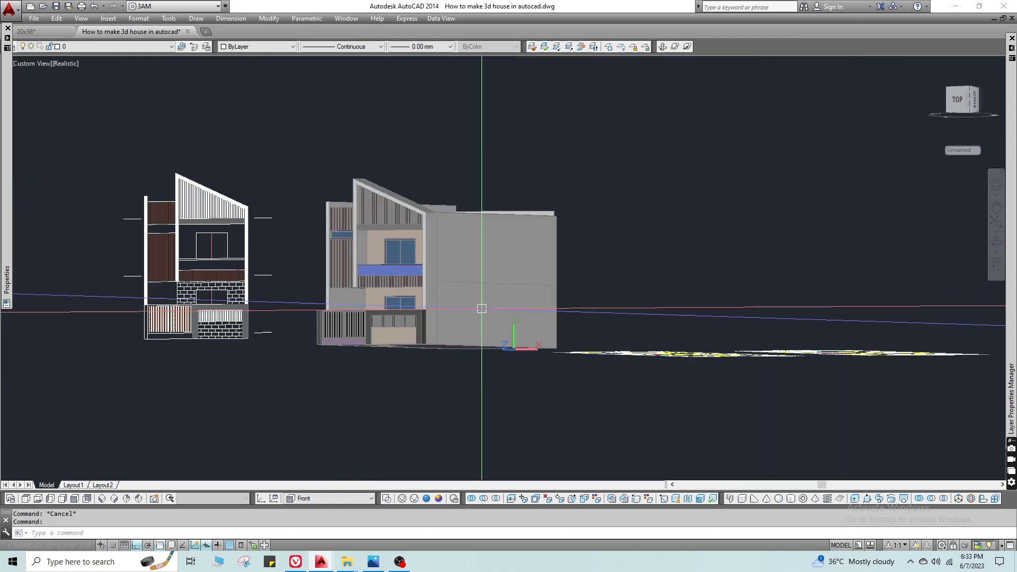
shift+middle_drag(481, 307, 467, 307)
scroll(409, 354, up, 4)
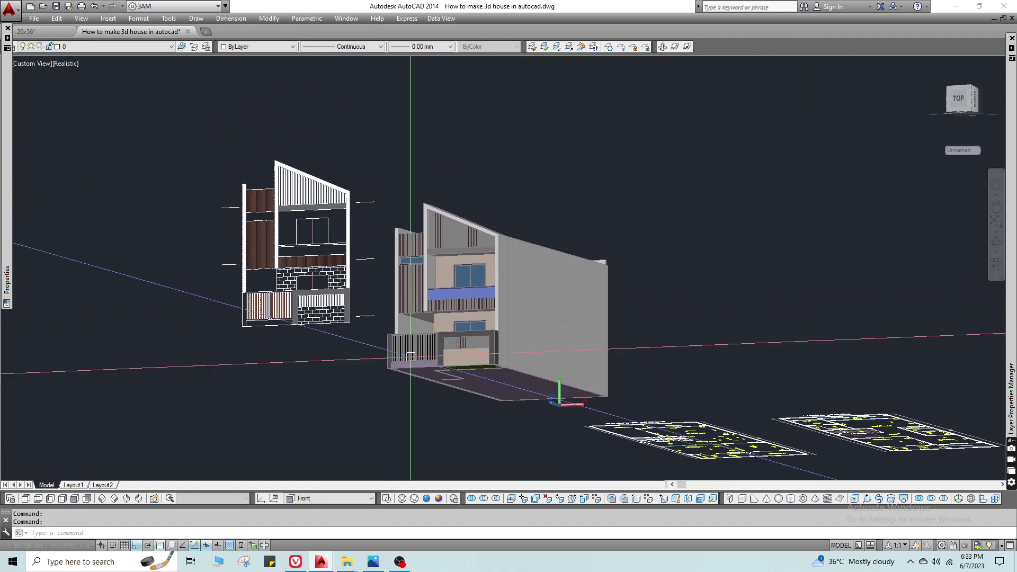
middle_drag(409, 354, 434, 382)
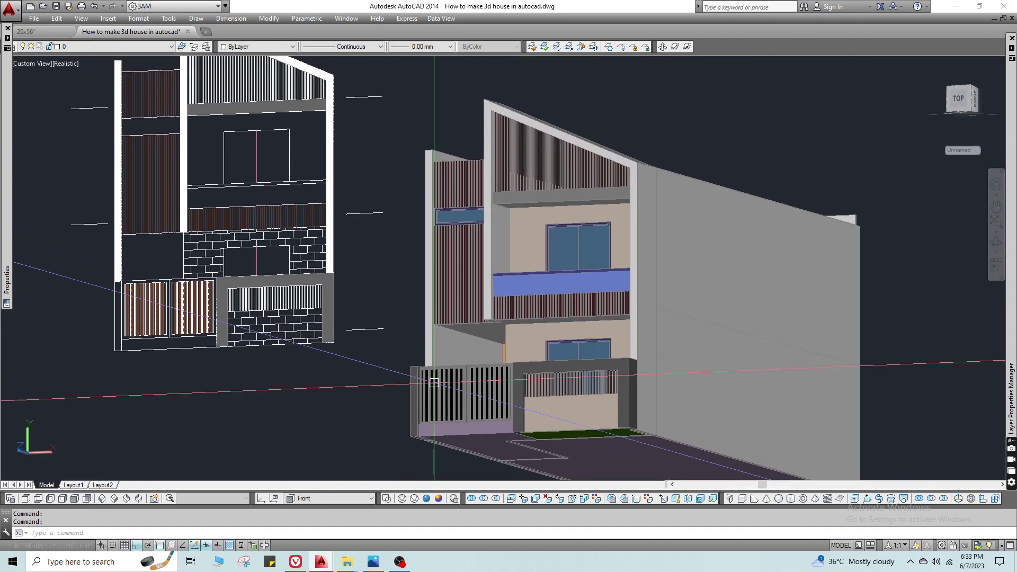
middle_drag(520, 376, 462, 353)
Switch to the Vivaldi browser.
mouse_move(297, 568)
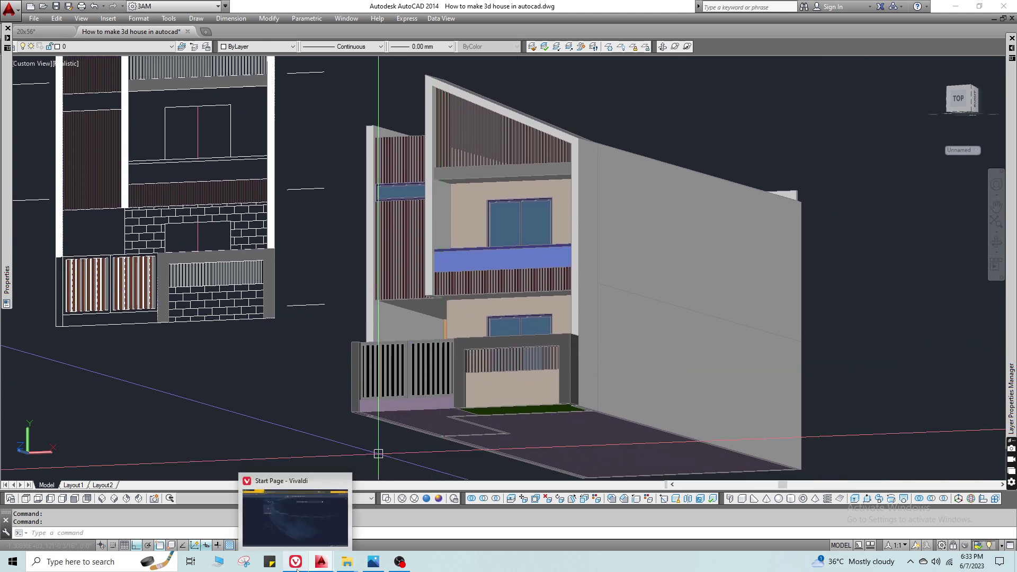
click(295, 562)
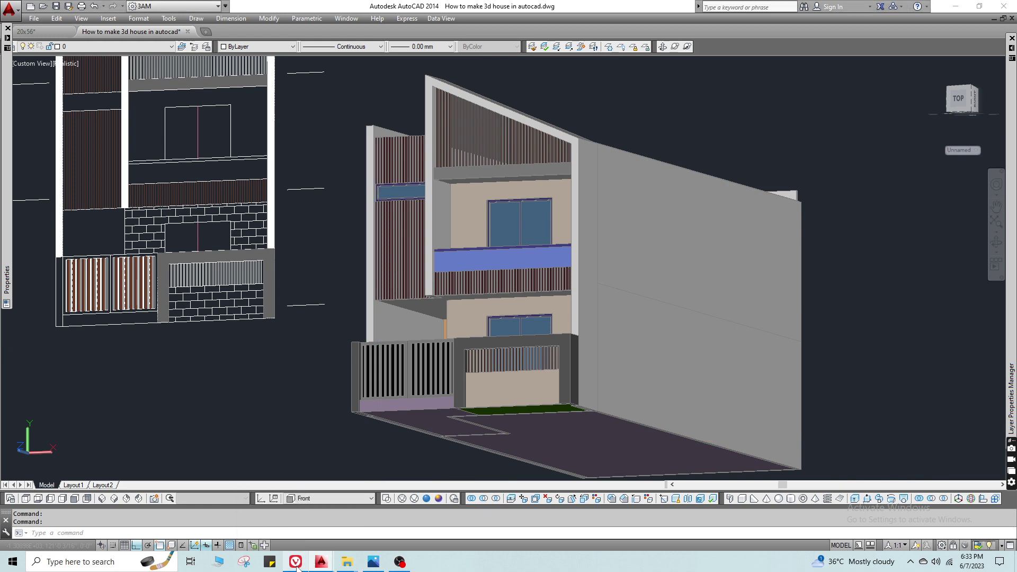